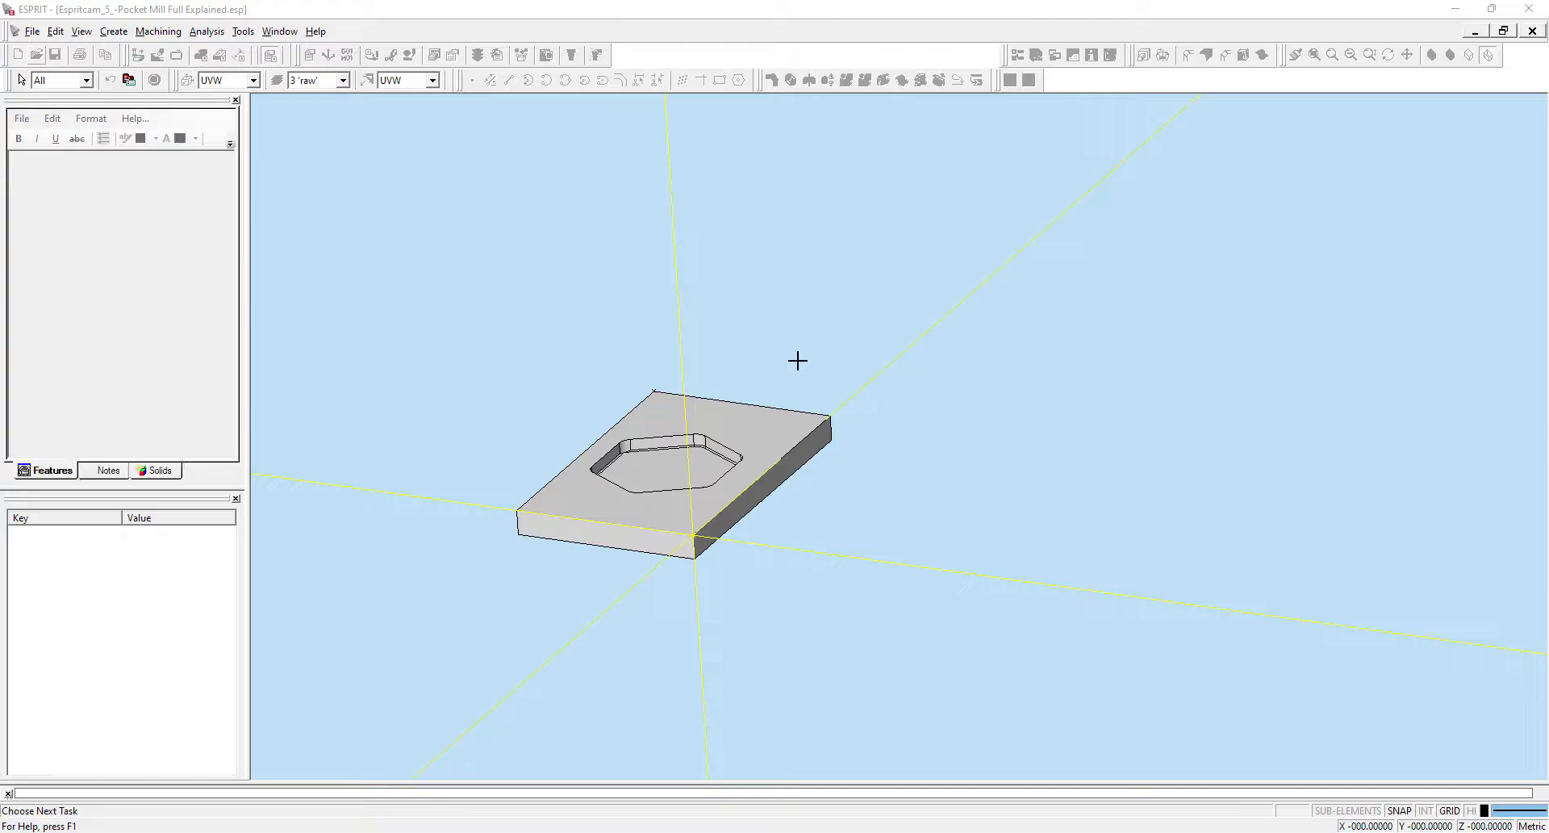
# Select the 1 Pocket feature in the feature tree.
pyautogui.scroll(3, 489, 597)
pyautogui.moveTo(793, 335); pyautogui.dragTo(802, 374, button='middle')
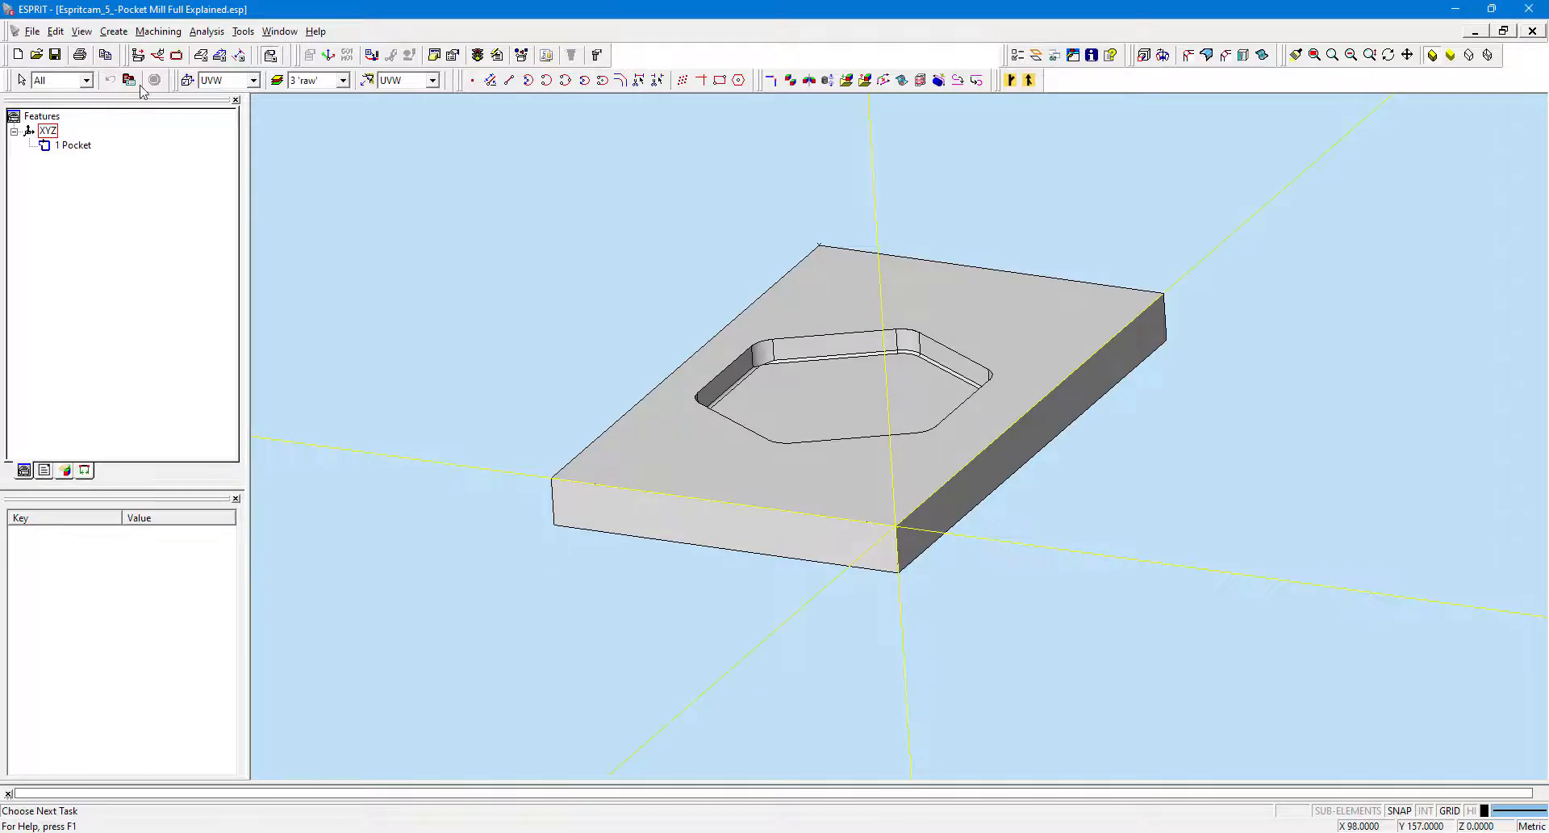
pyautogui.click(54, 147)
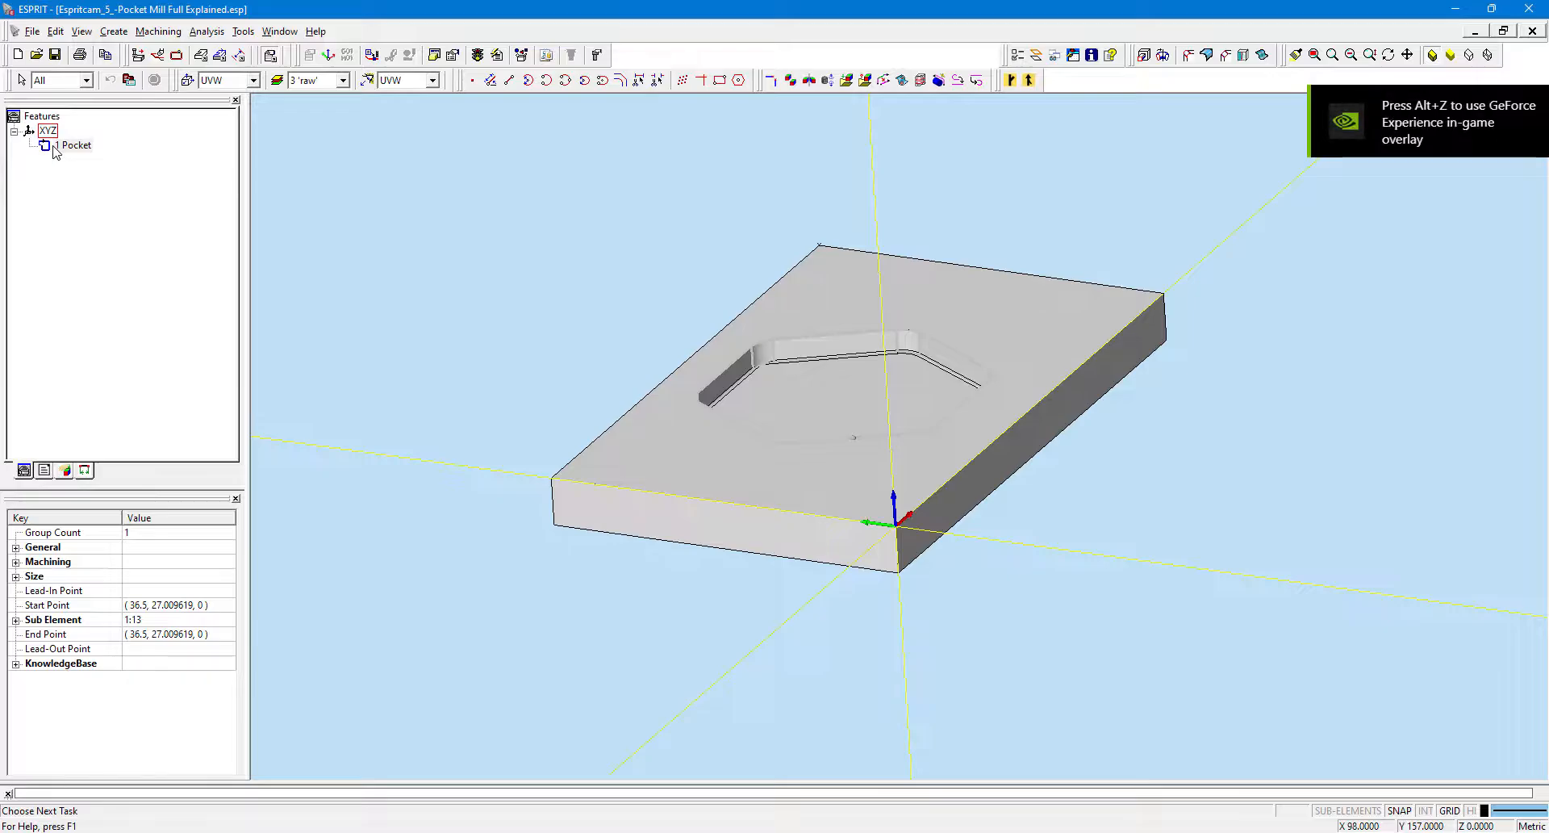
pyautogui.rightClick(54, 146)
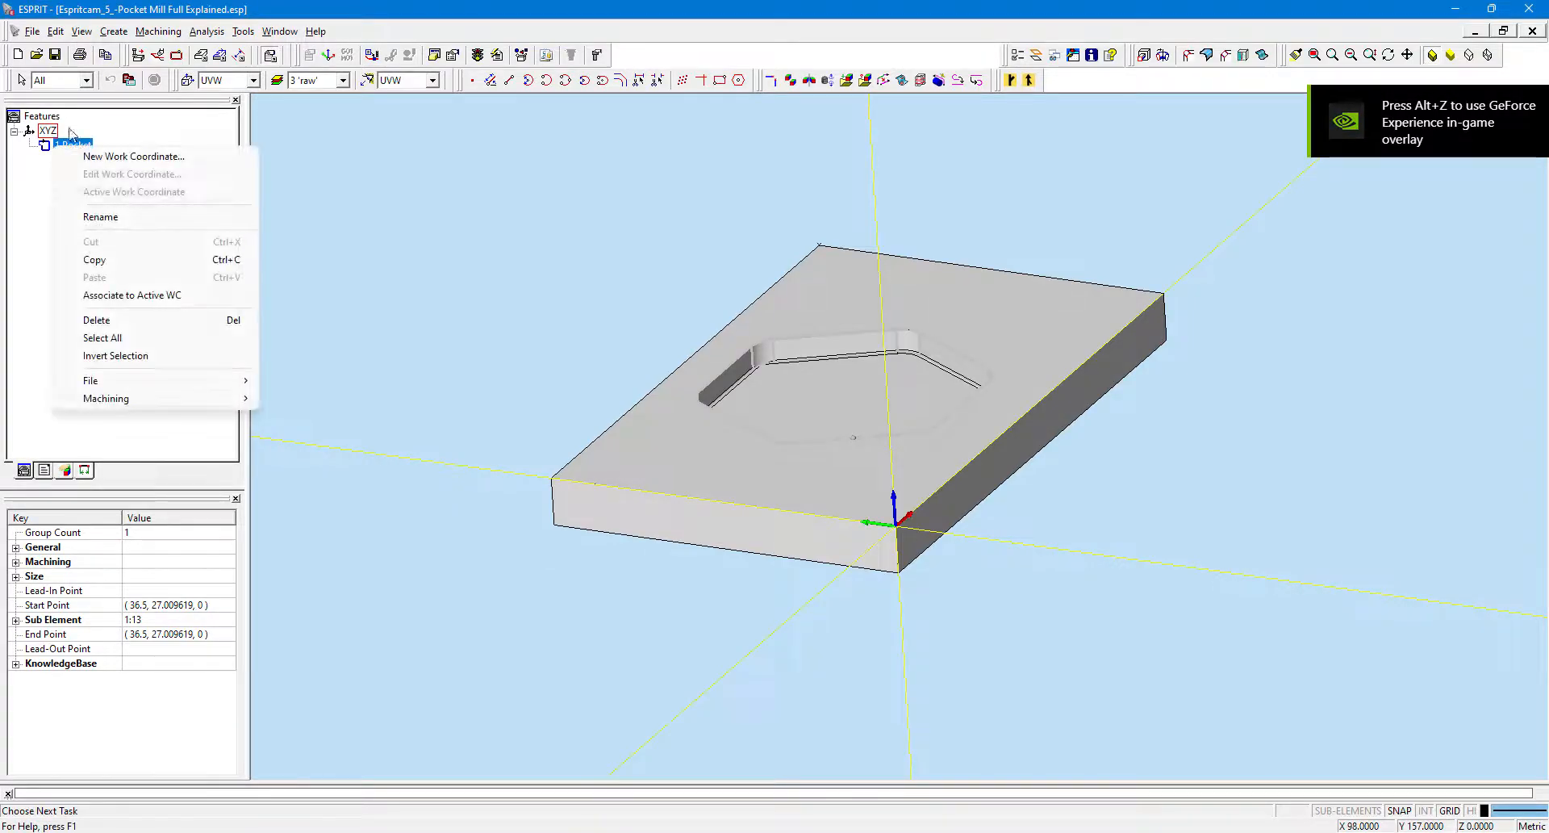
pyautogui.click(135, 121)
pyautogui.click(71, 146)
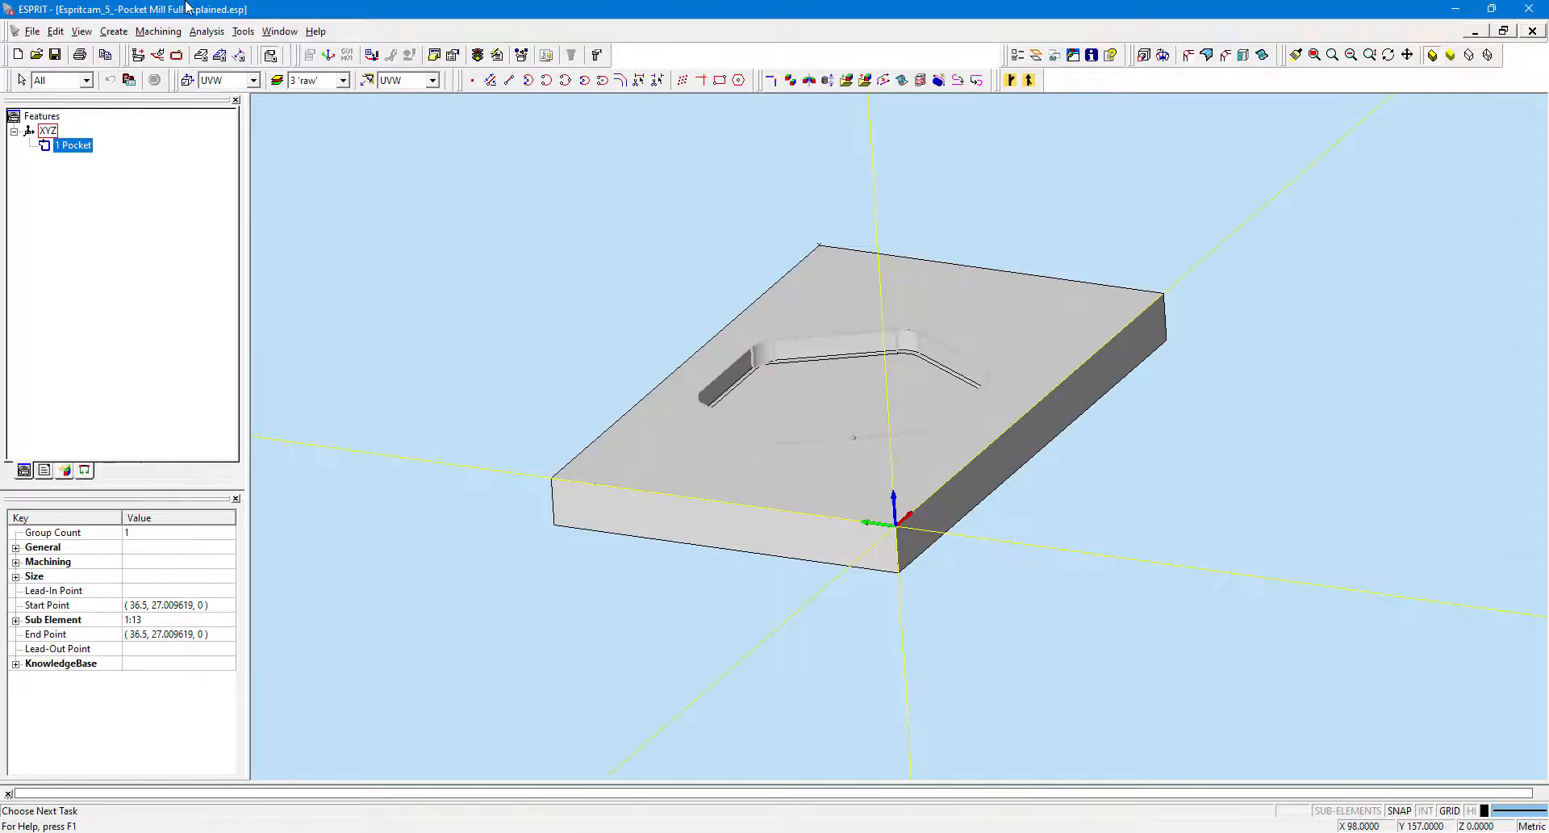
pyautogui.click(158, 31)
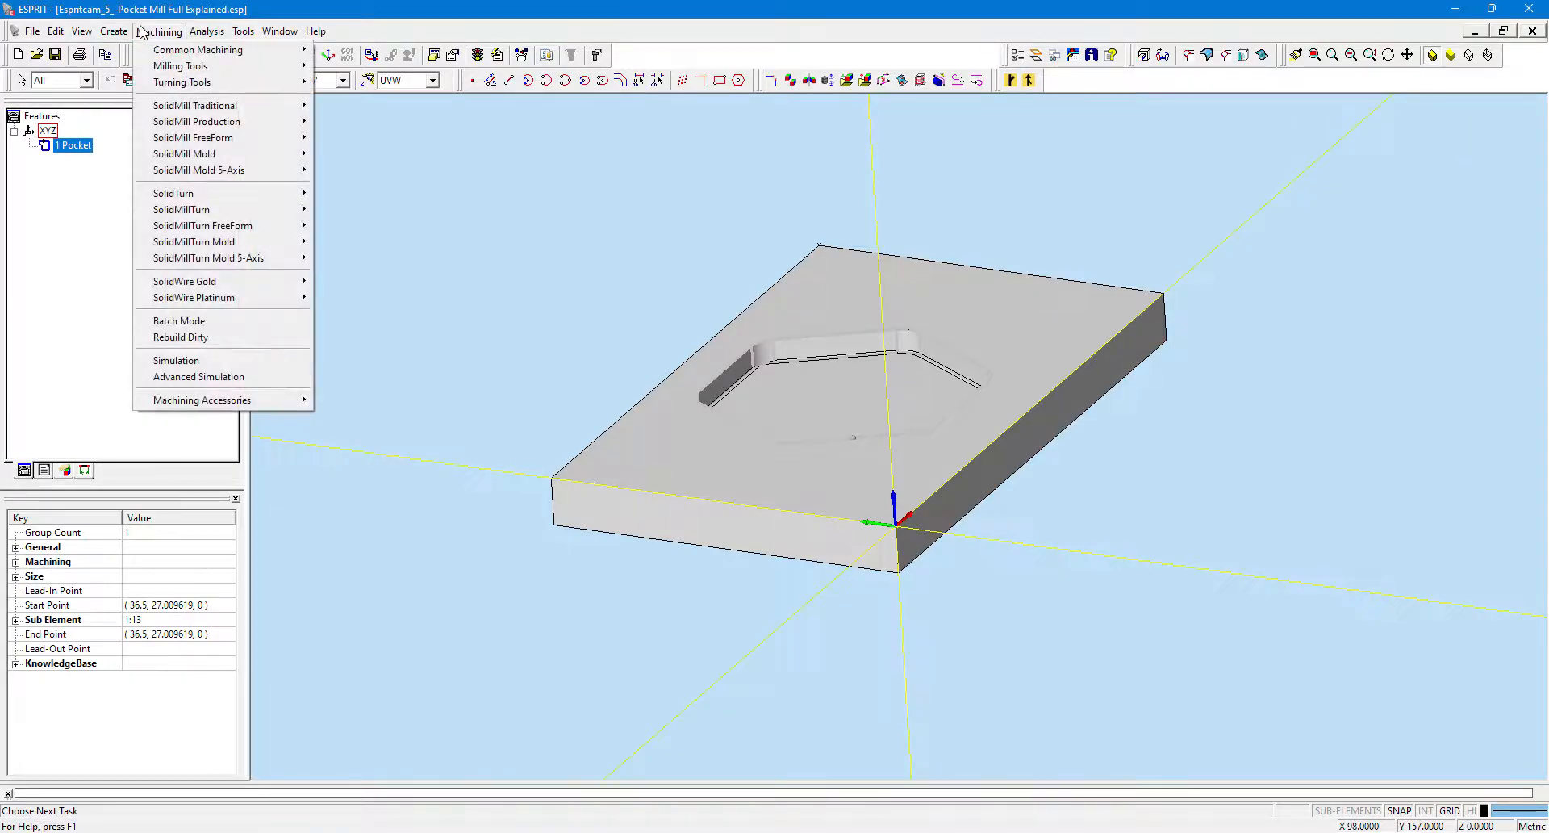
pyautogui.moveTo(153, 55)
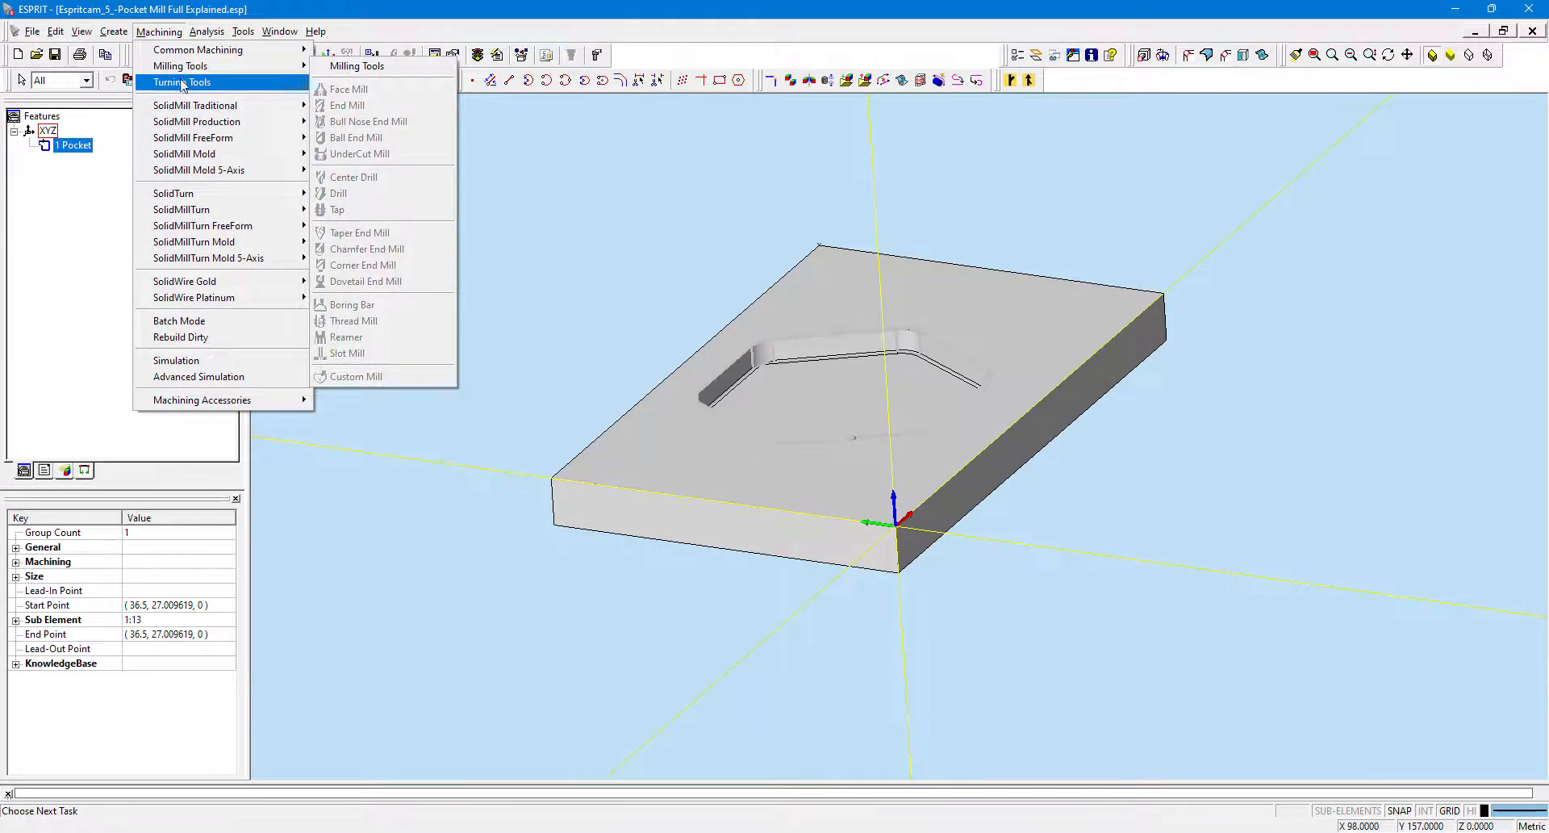
pyautogui.moveTo(200, 107)
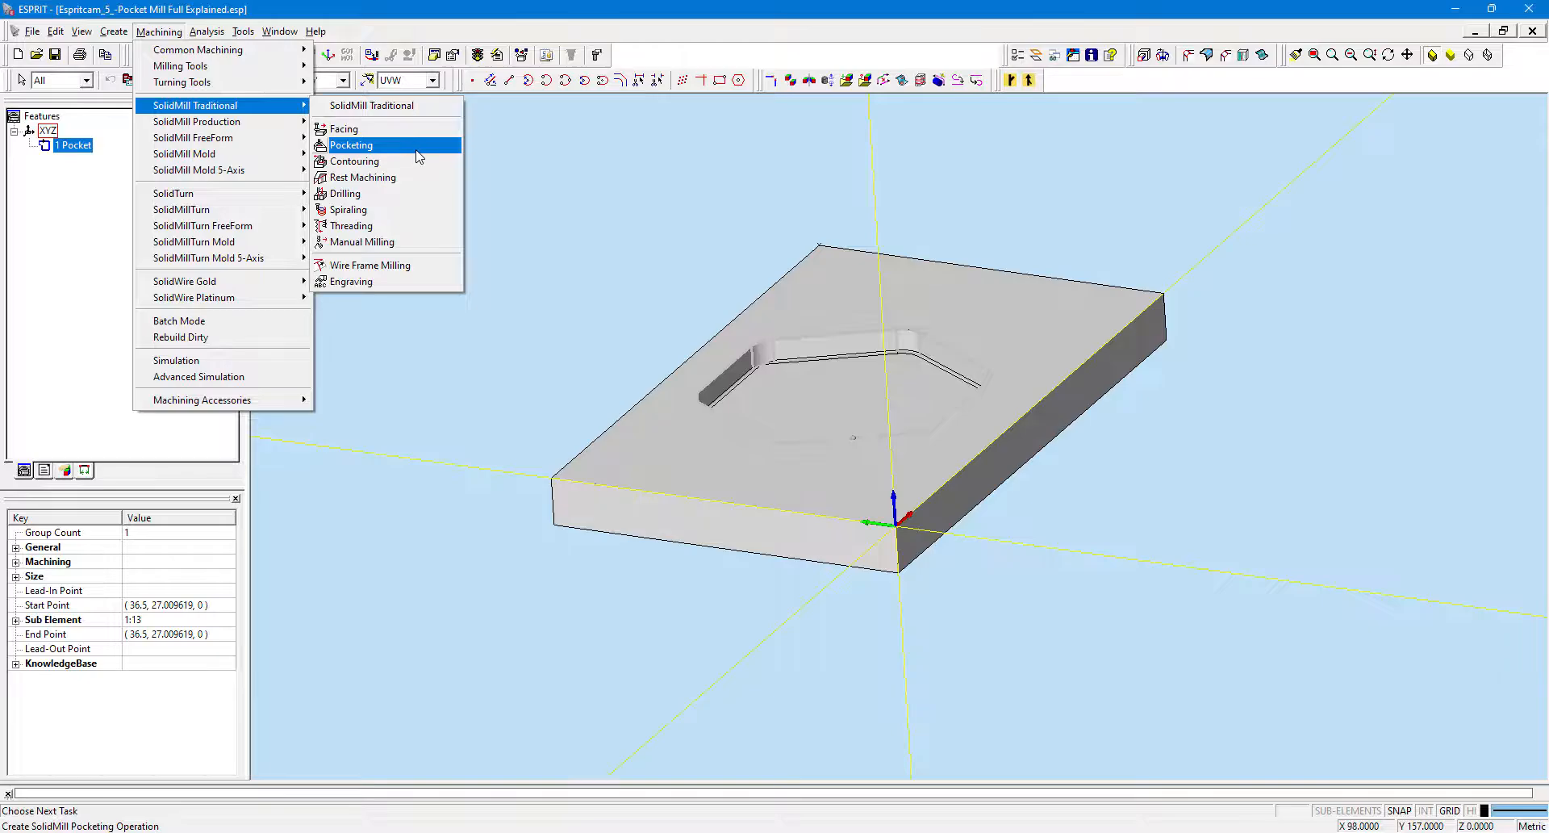
pyautogui.click(389, 112)
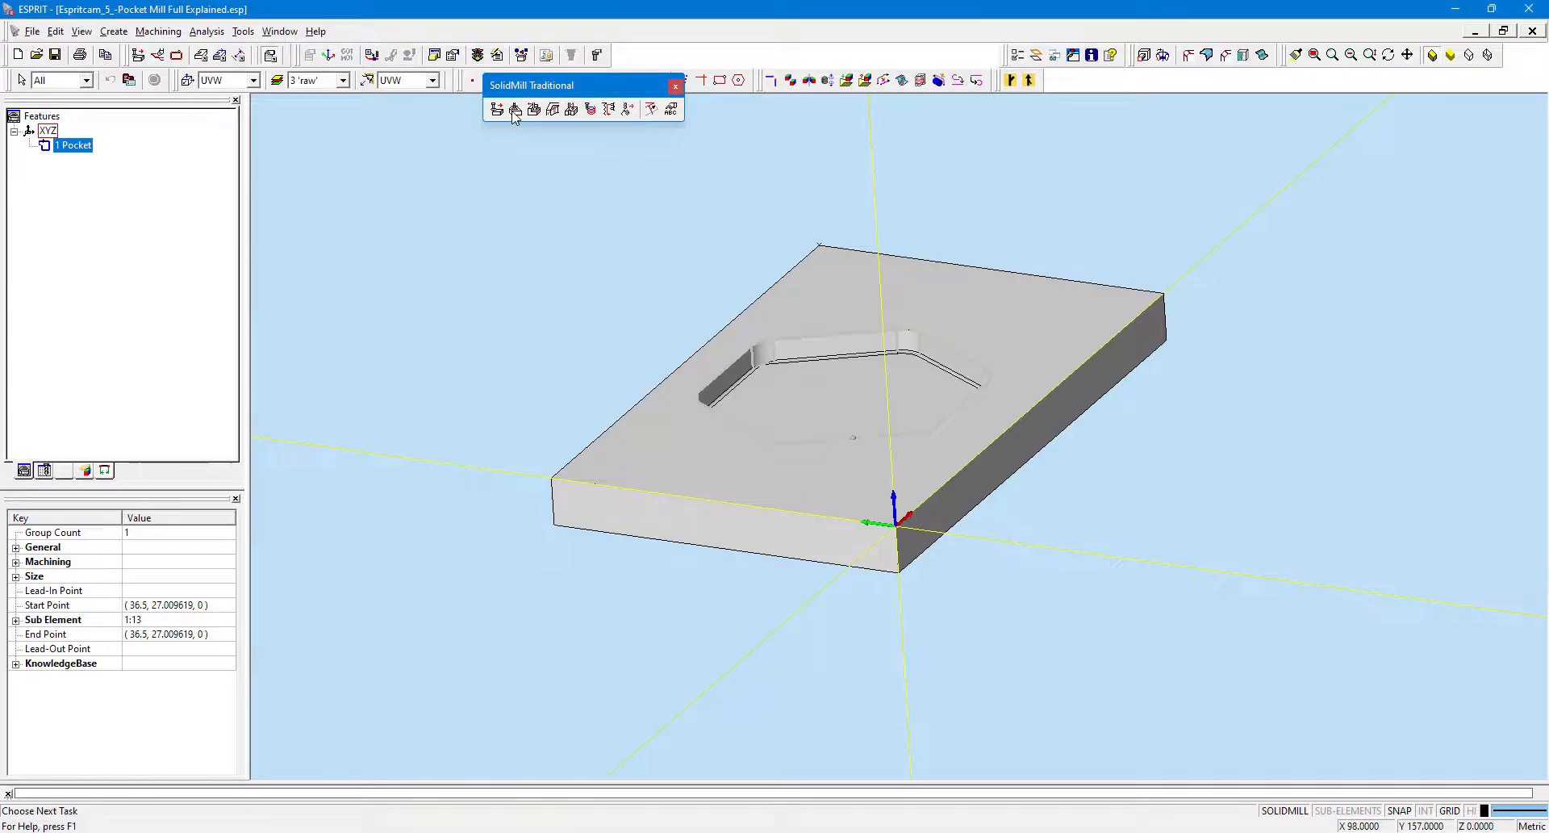
pyautogui.click(514, 111)
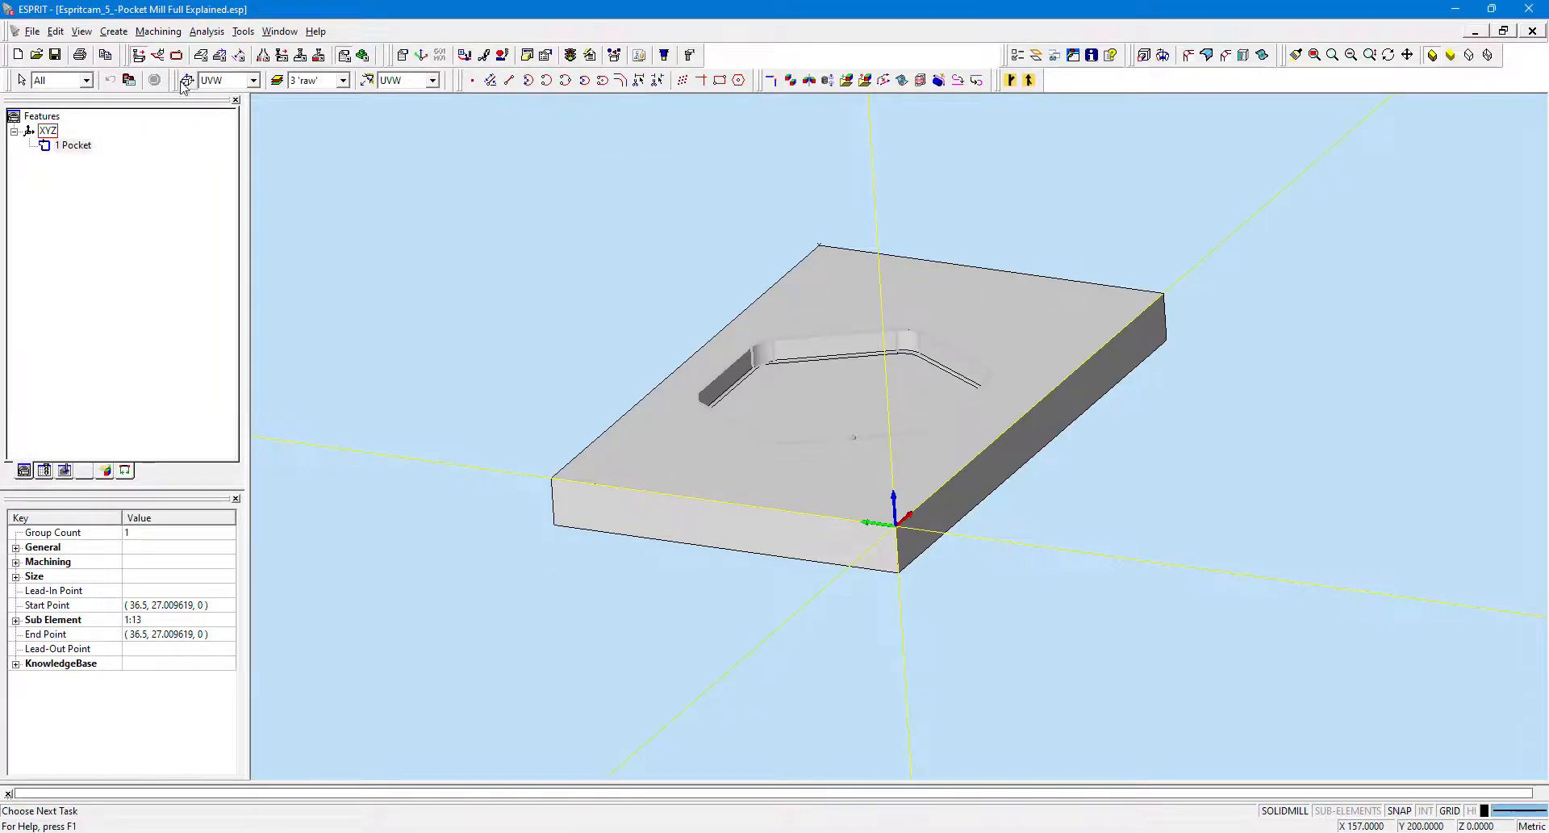
# Start a SolidMill Traditional Pocketing operation for the selected pocket feature.
pyautogui.click(159, 31)
pyautogui.moveTo(159, 55)
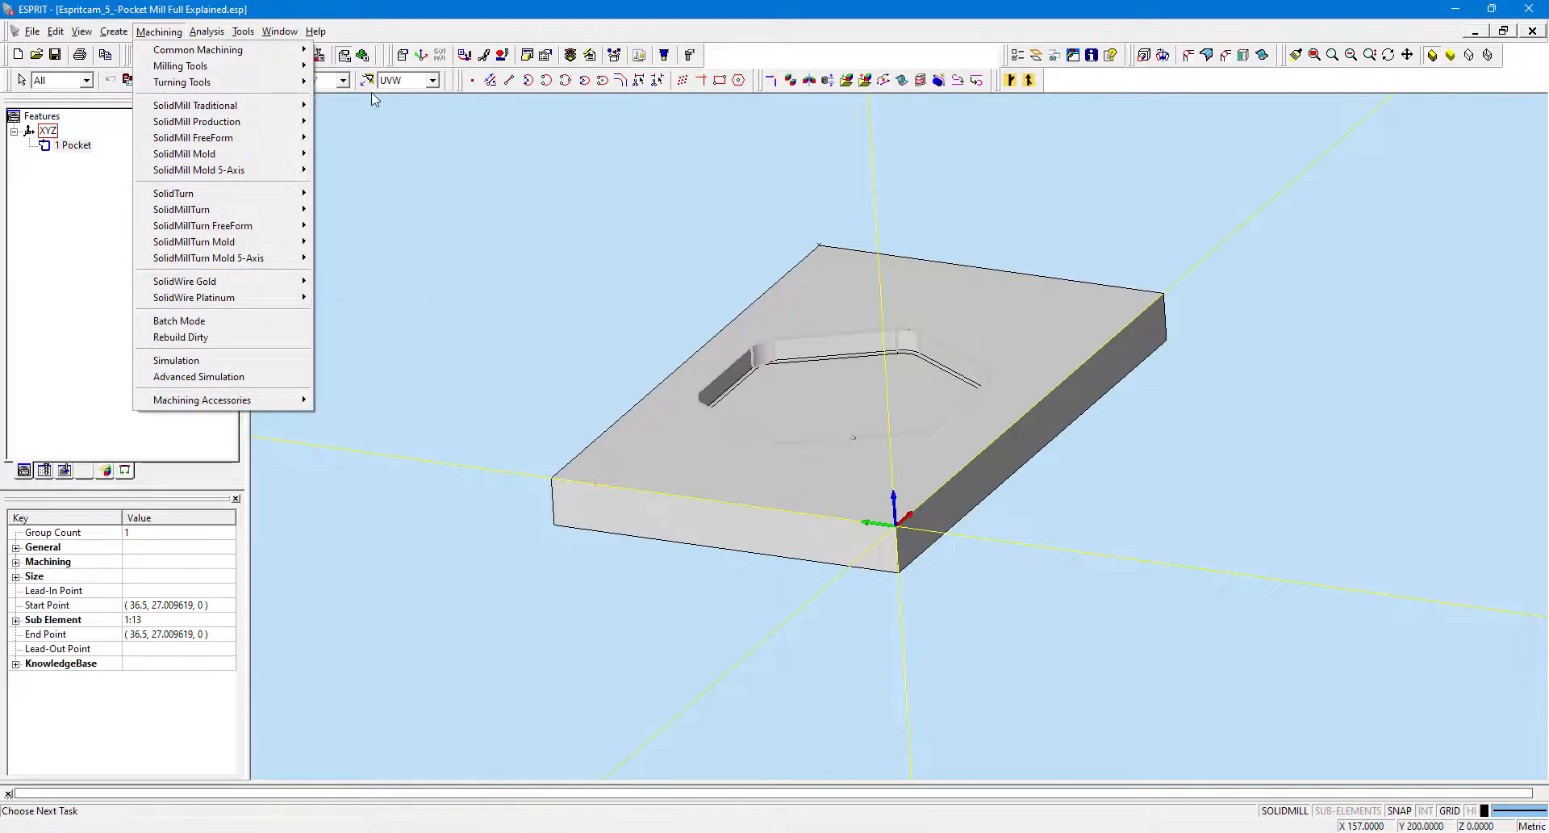
pyautogui.moveTo(308, 103)
pyautogui.click(355, 105)
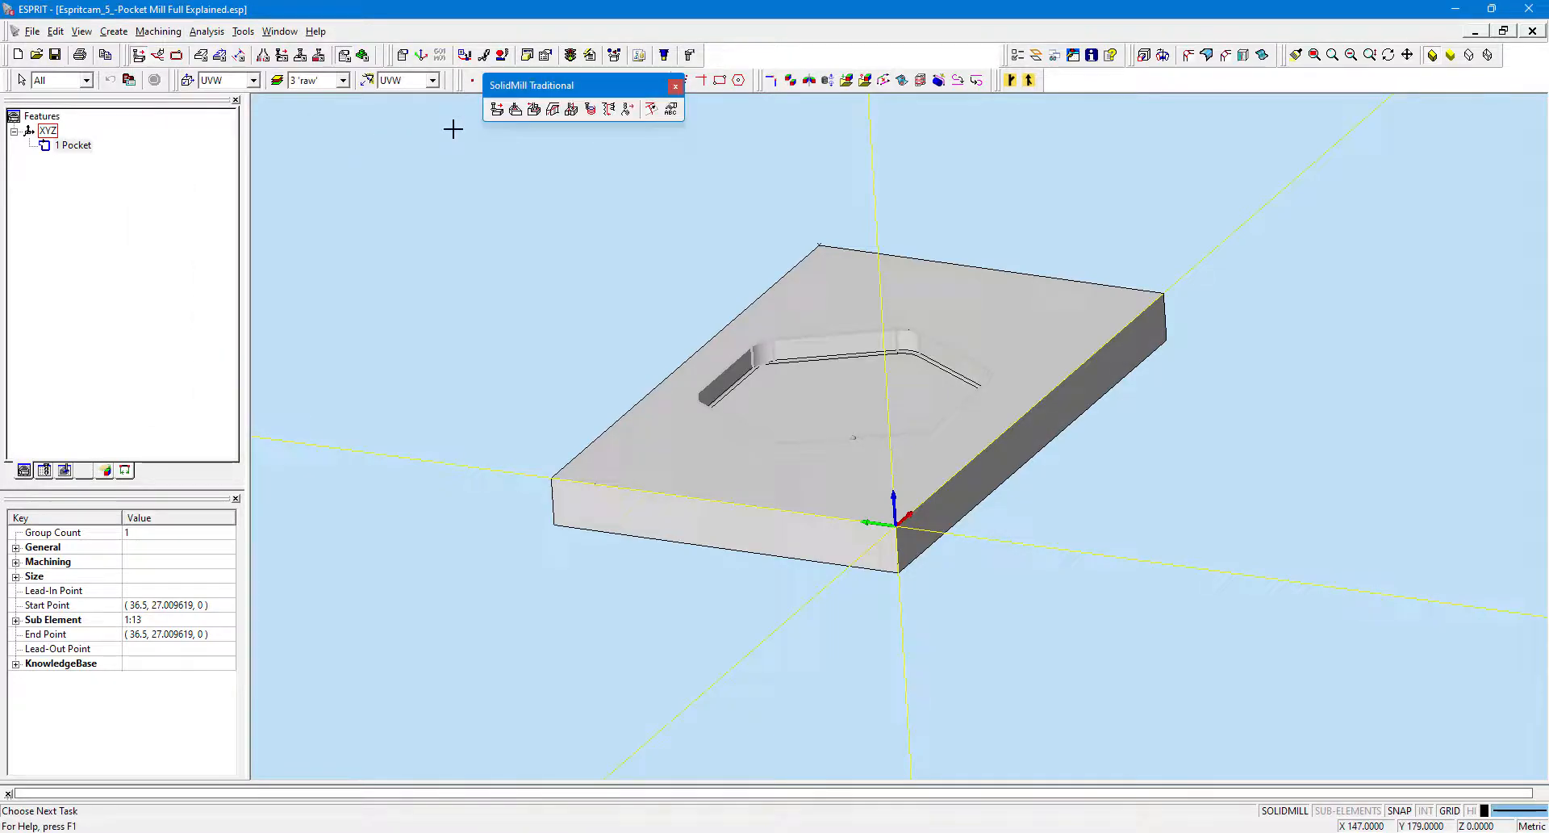
pyautogui.click(515, 111)
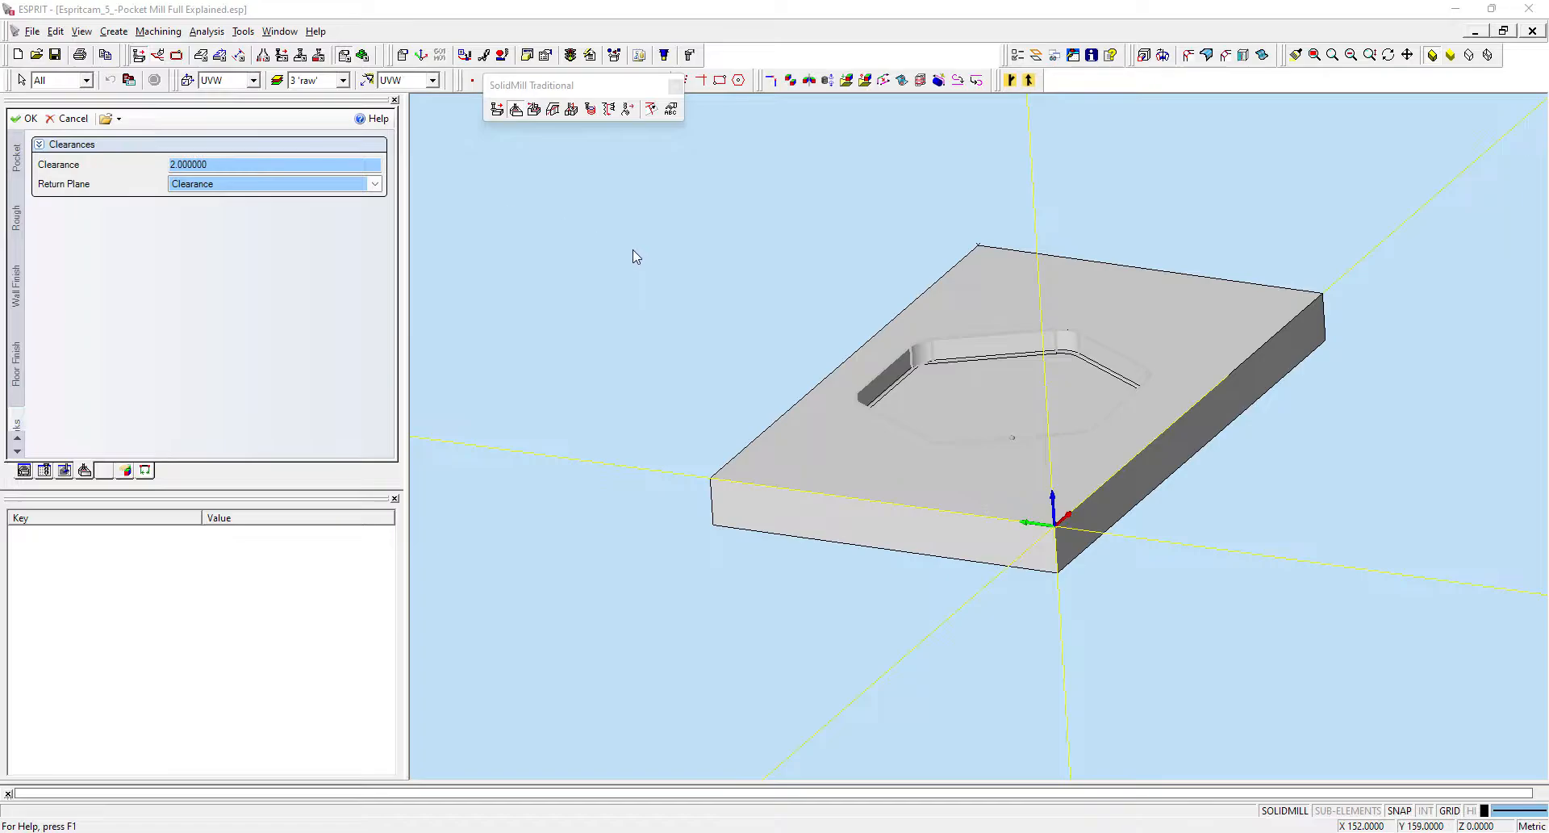
# Review the Pocket and Rough tab parameters of the pocketing operation.
pyautogui.click(19, 155)
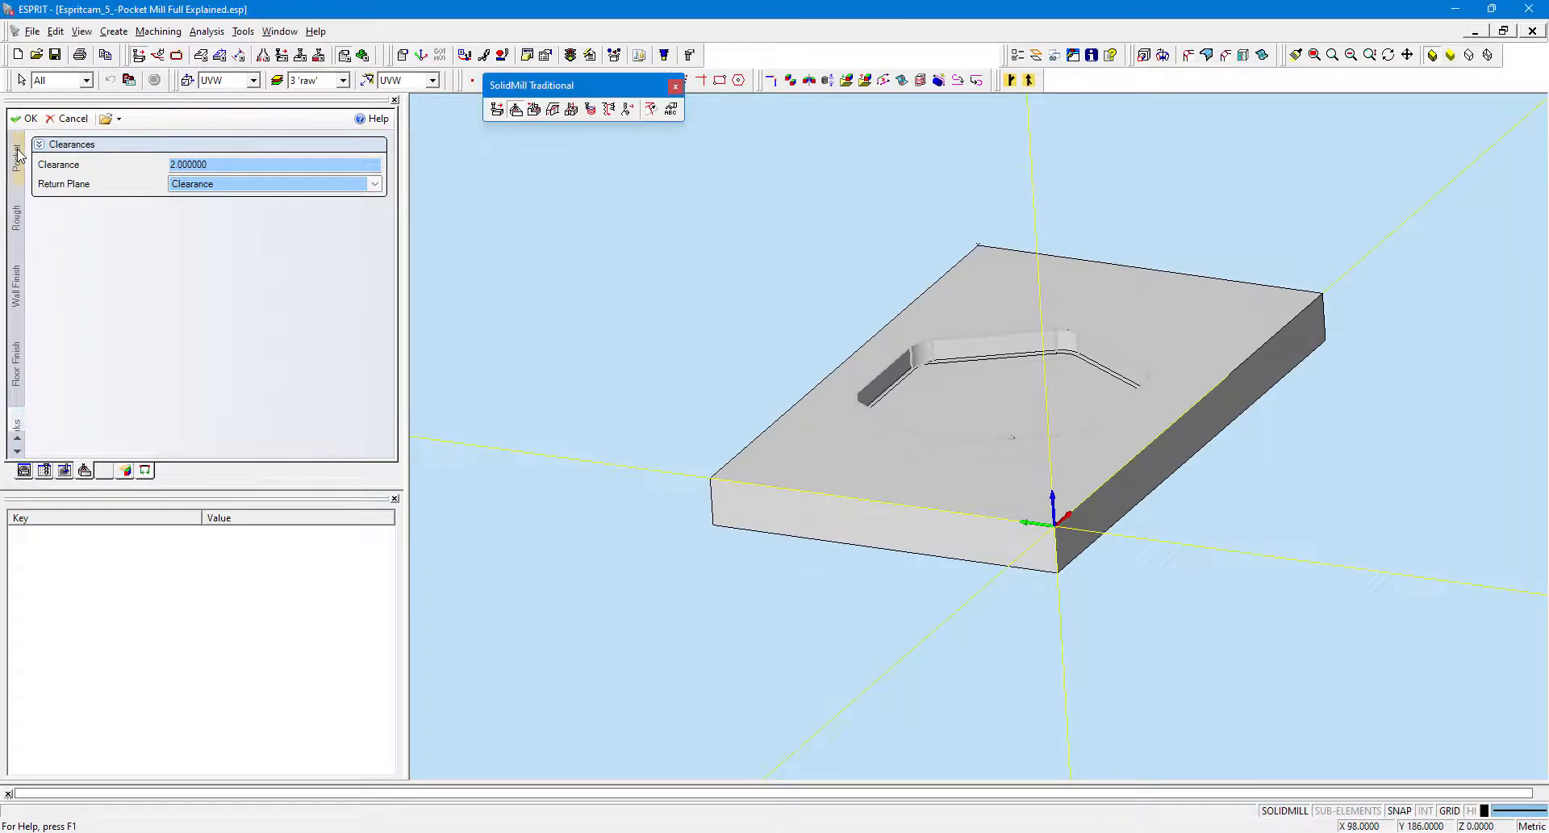
pyautogui.click(102, 181)
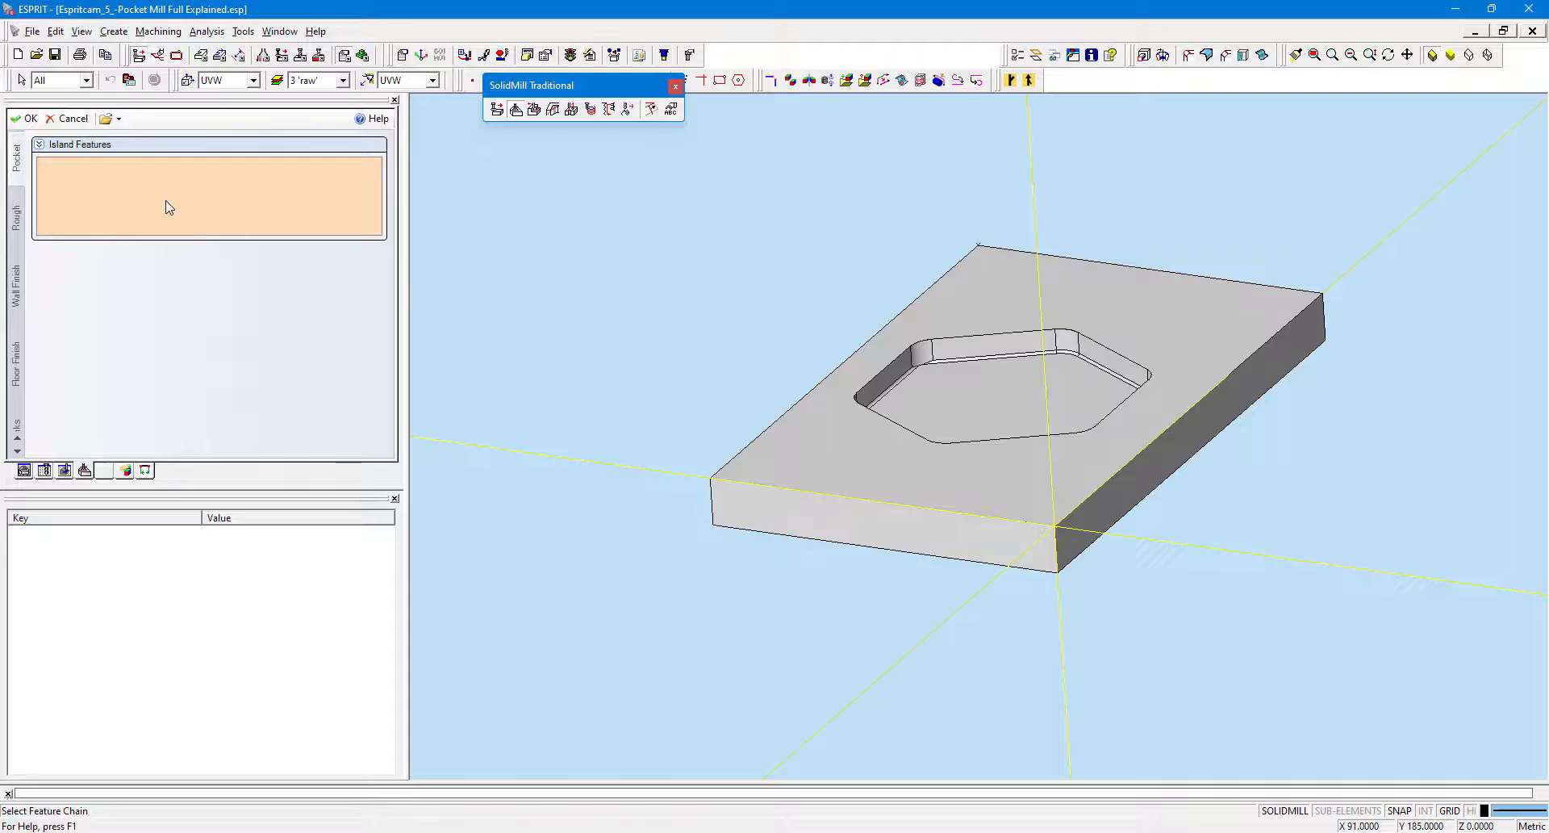
pyautogui.click(20, 211)
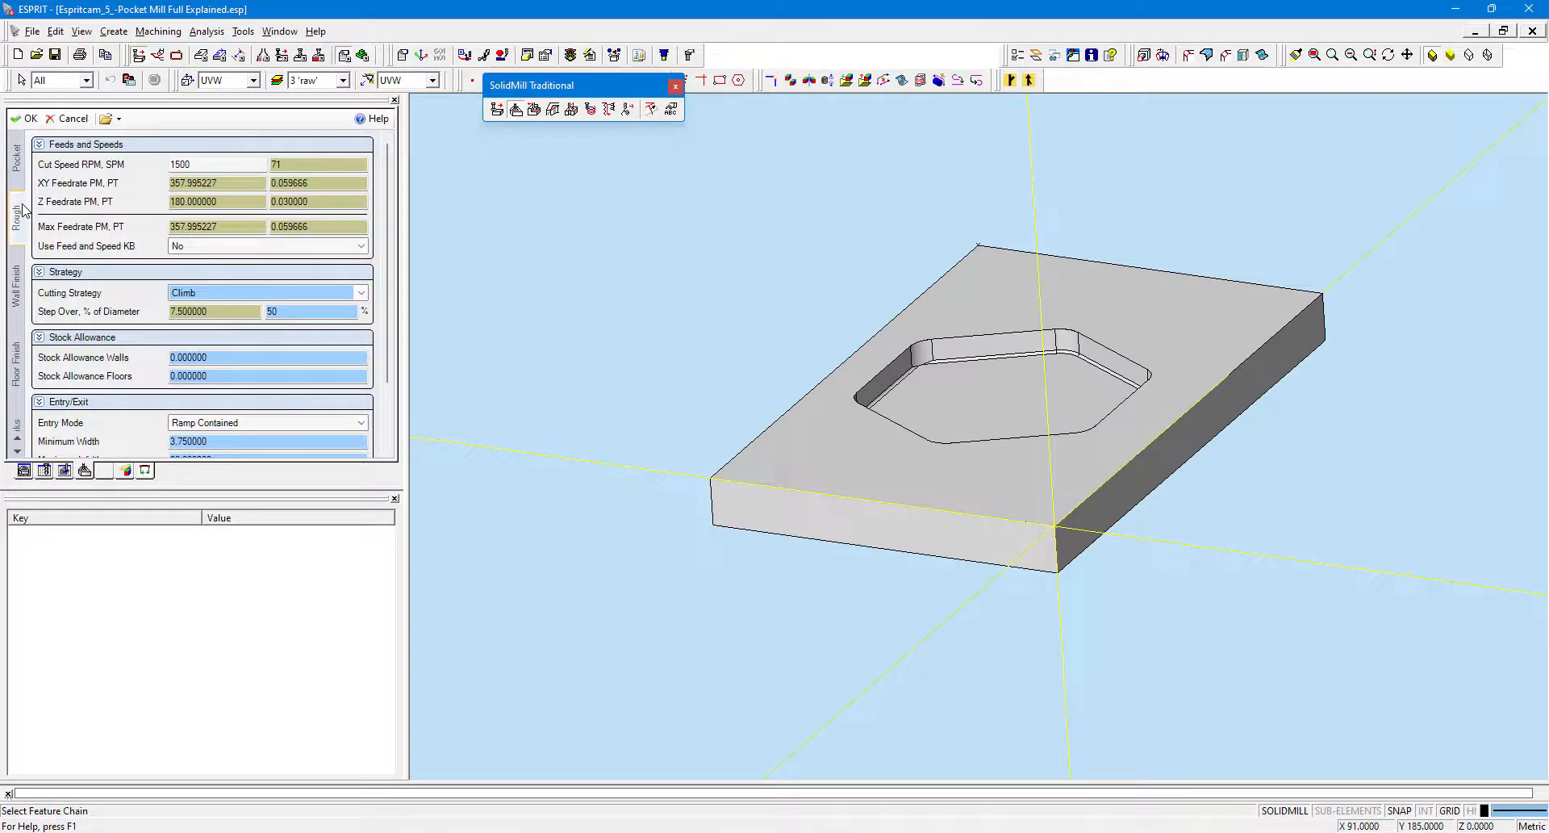
pyautogui.click(239, 167)
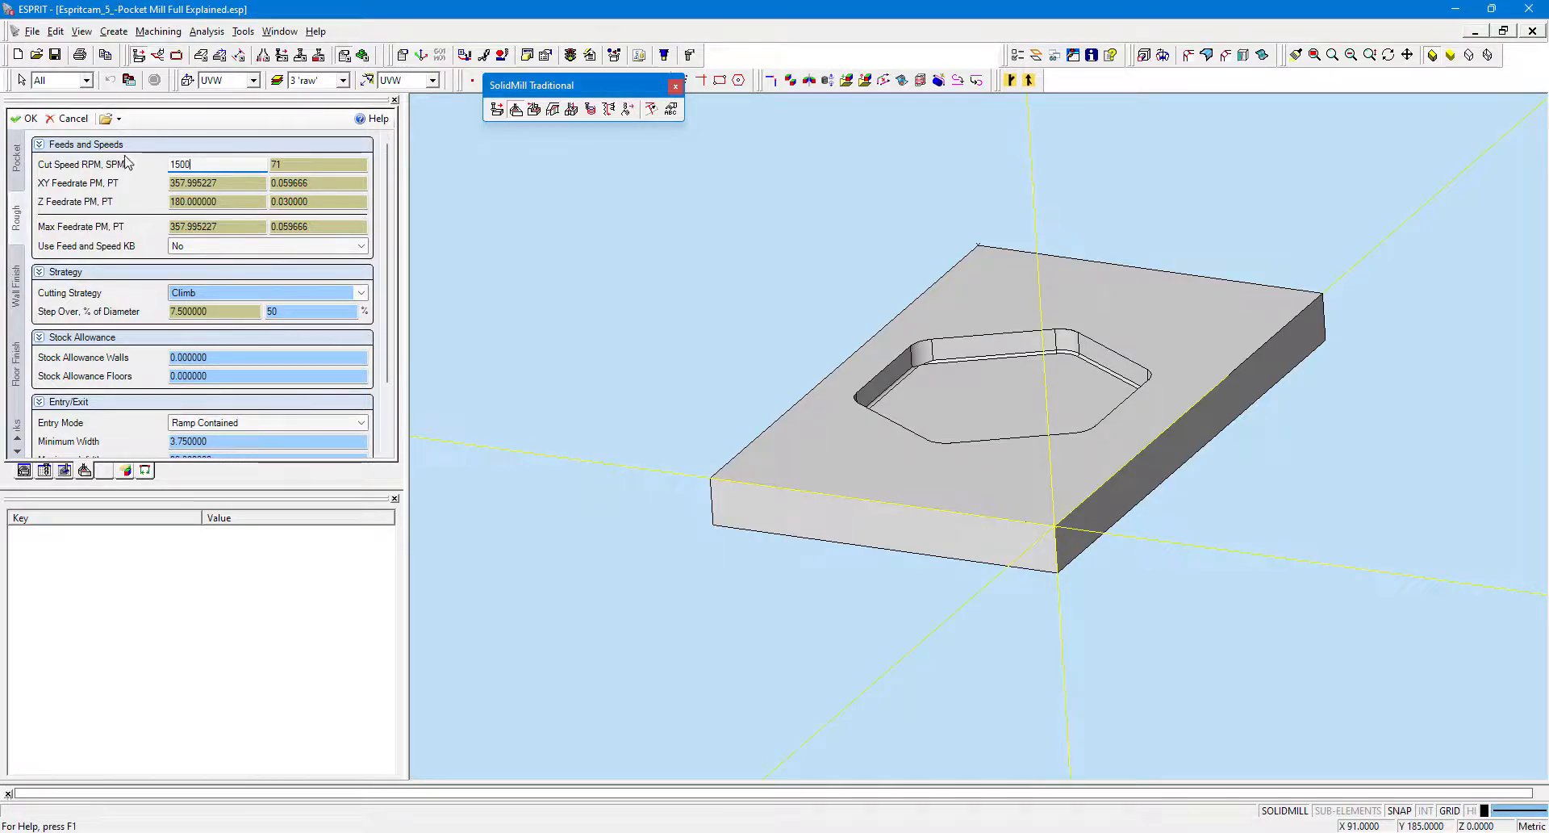
pyautogui.click(215, 184)
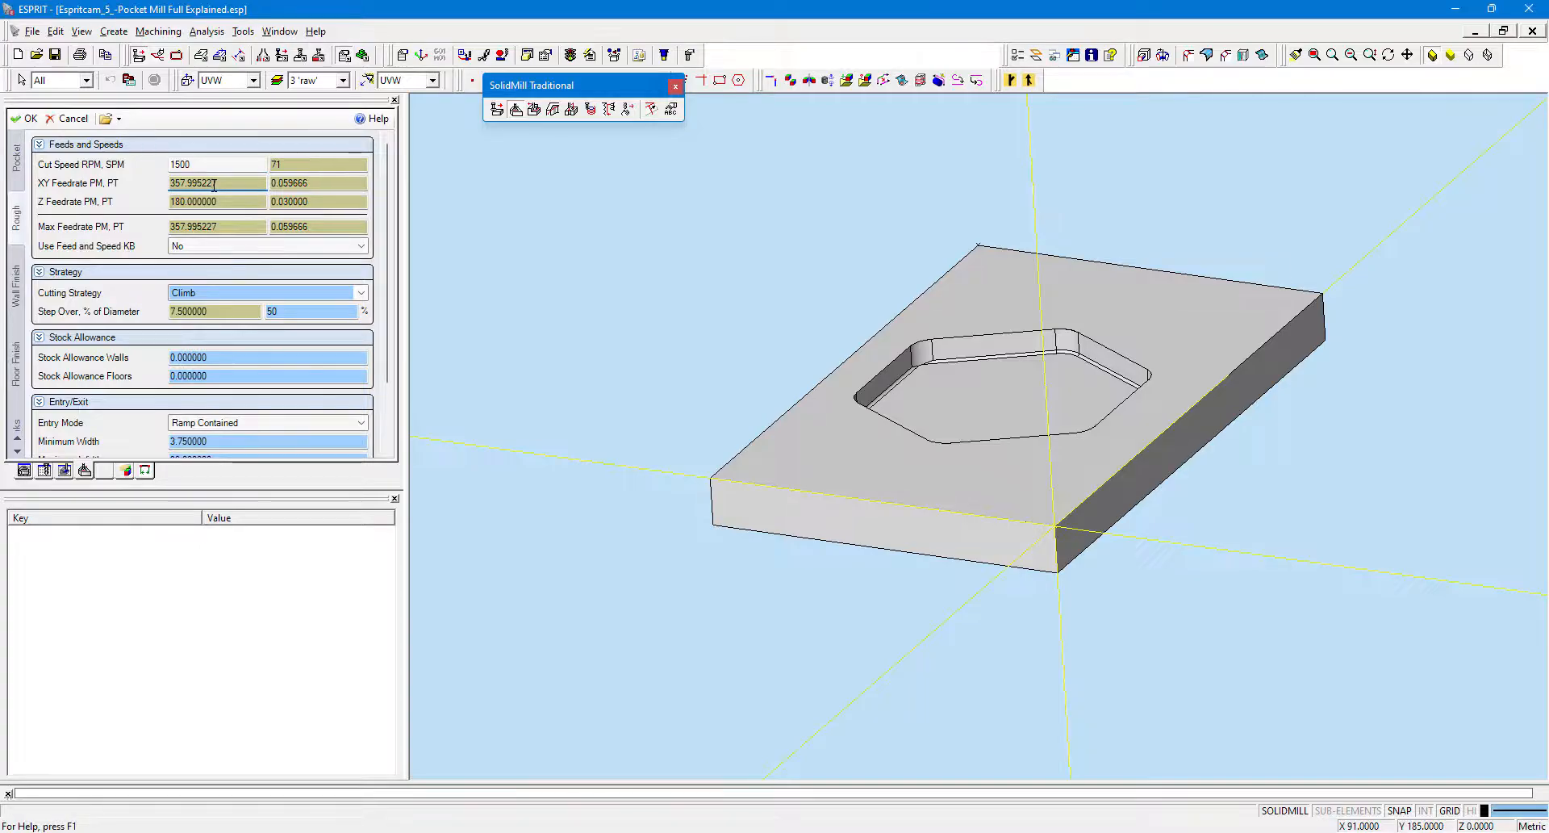
pyautogui.doubleClick(215, 184)
pyautogui.click(214, 201)
pyautogui.click(227, 228)
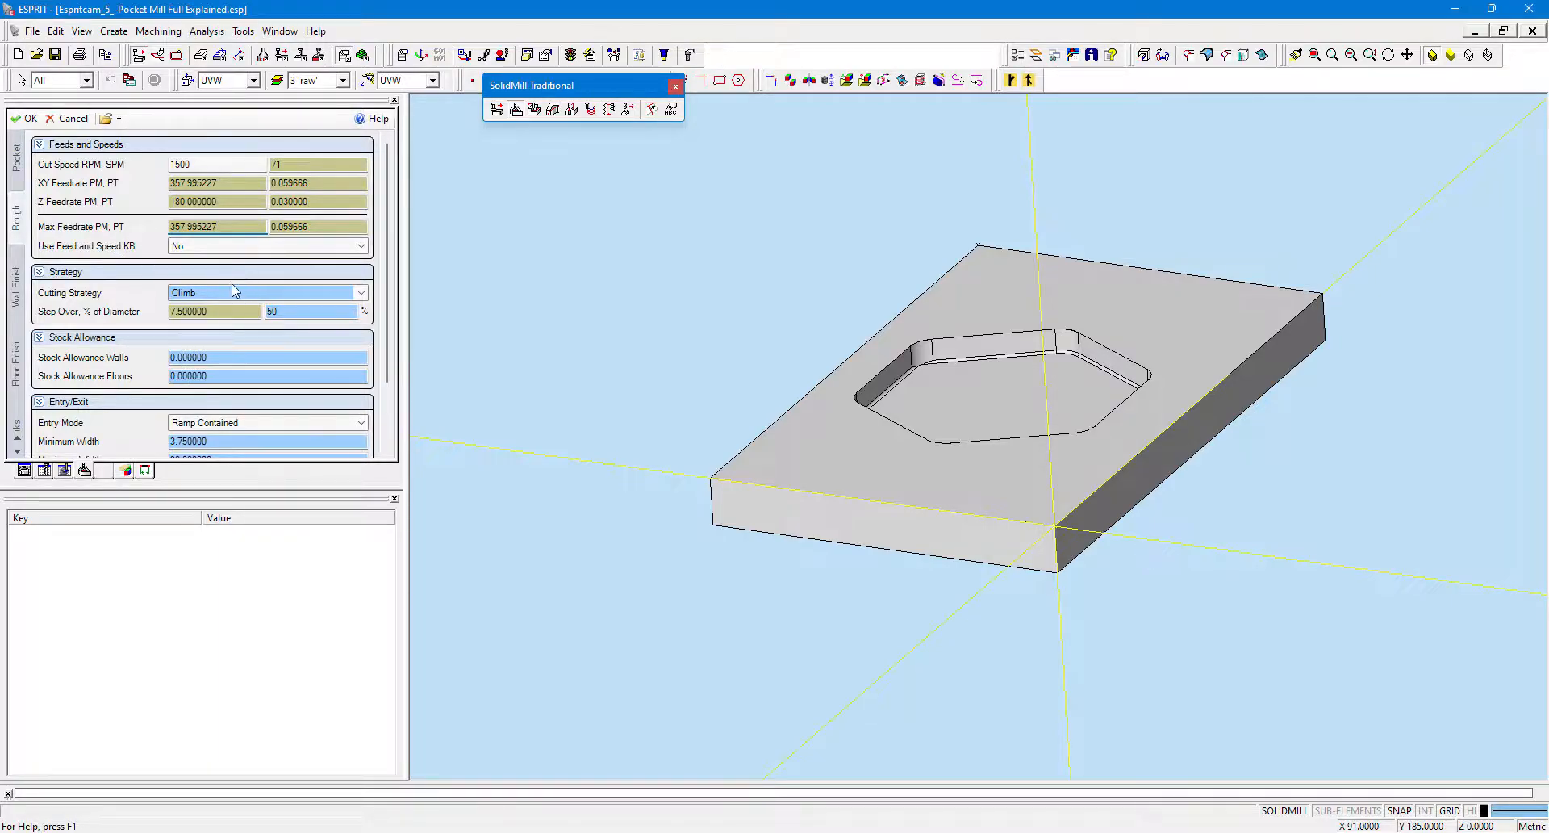
pyautogui.click(246, 313)
pyautogui.click(280, 314)
pyautogui.scroll(-3, 96, 258)
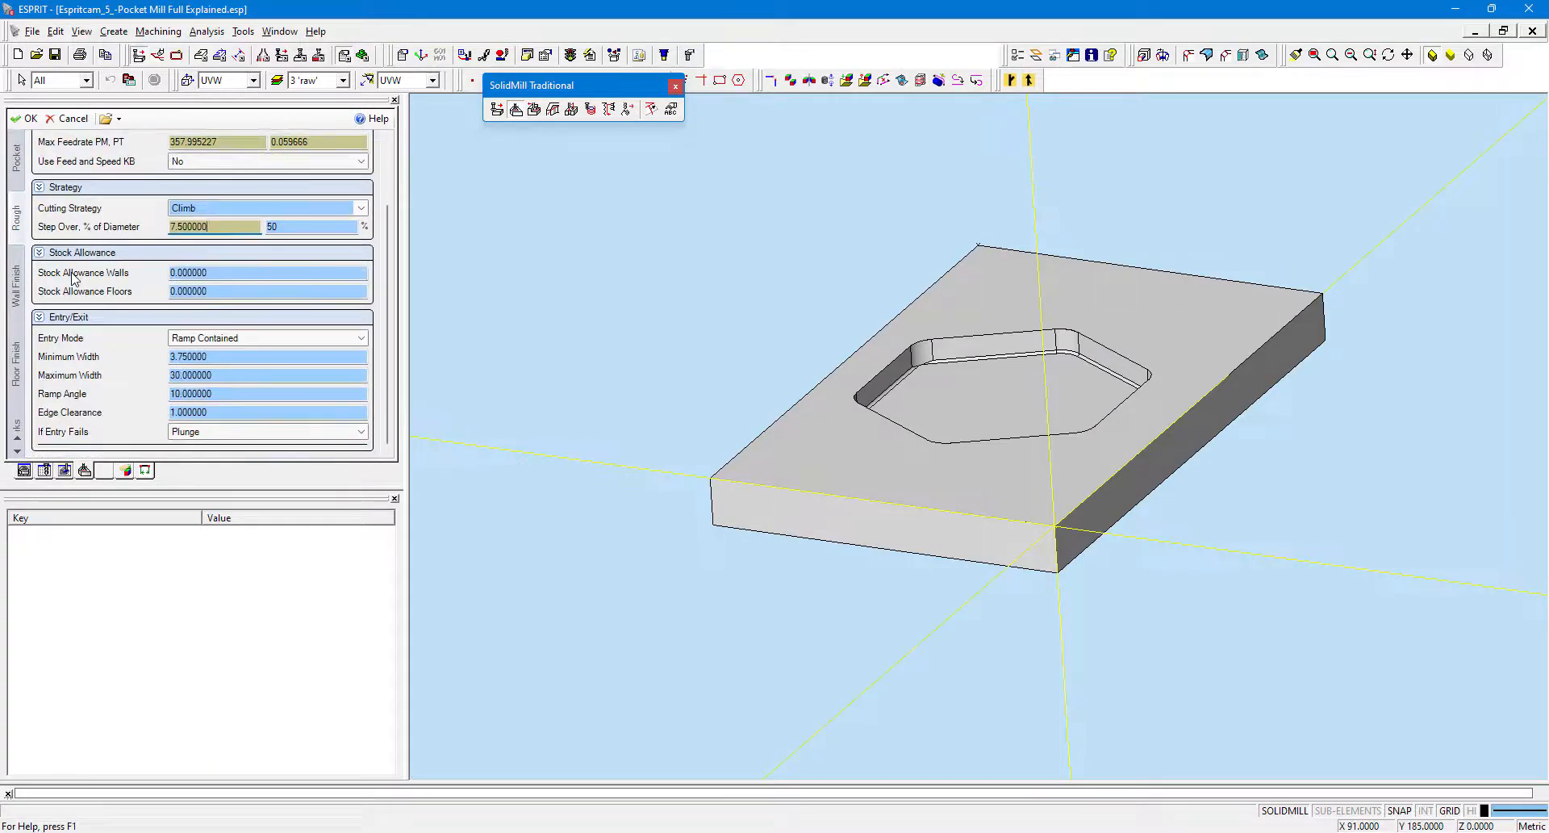
pyautogui.click(17, 166)
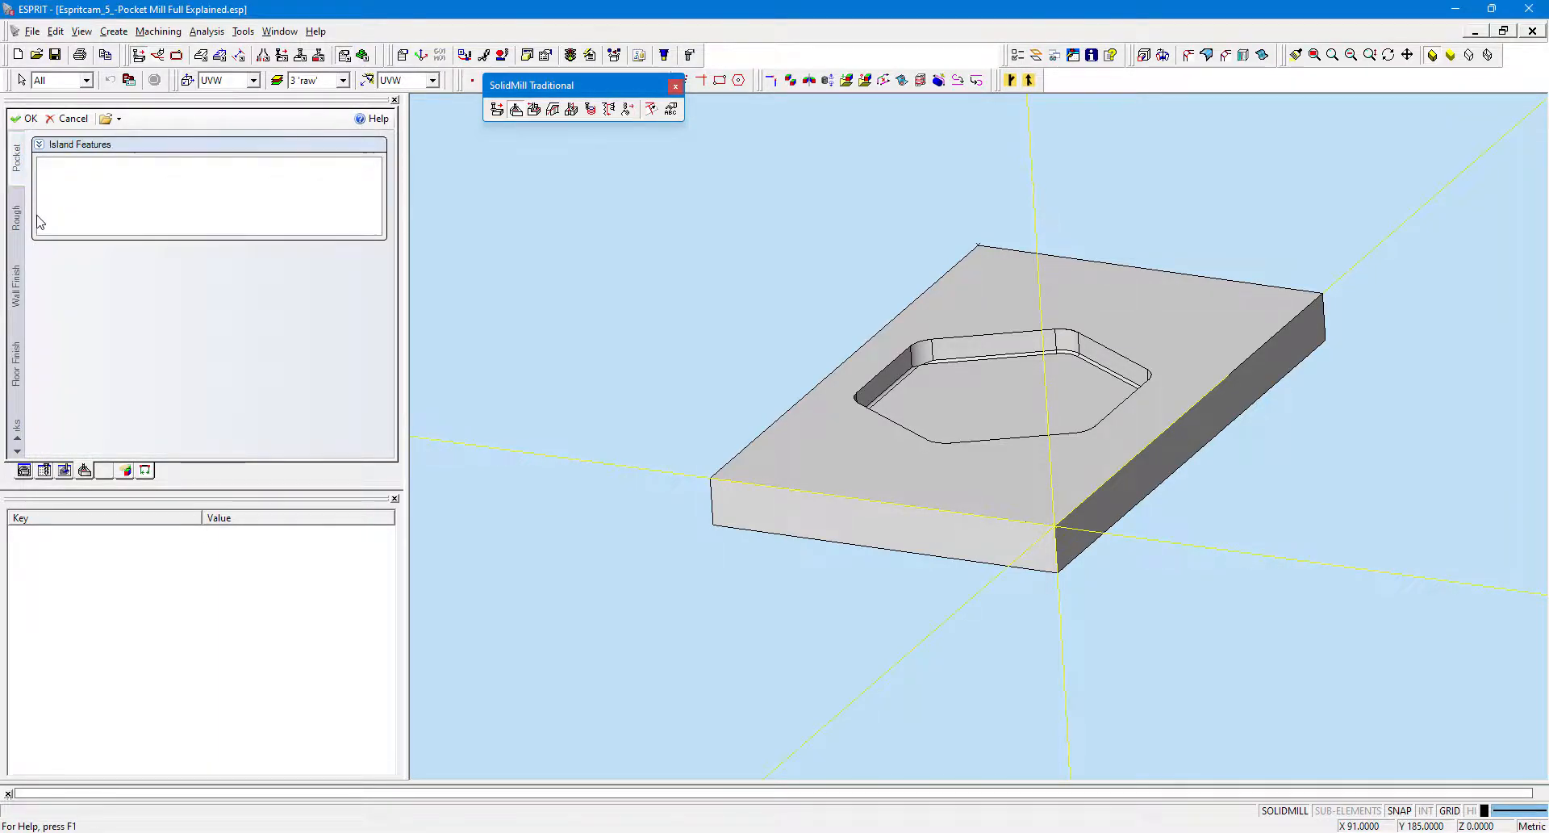
pyautogui.click(17, 216)
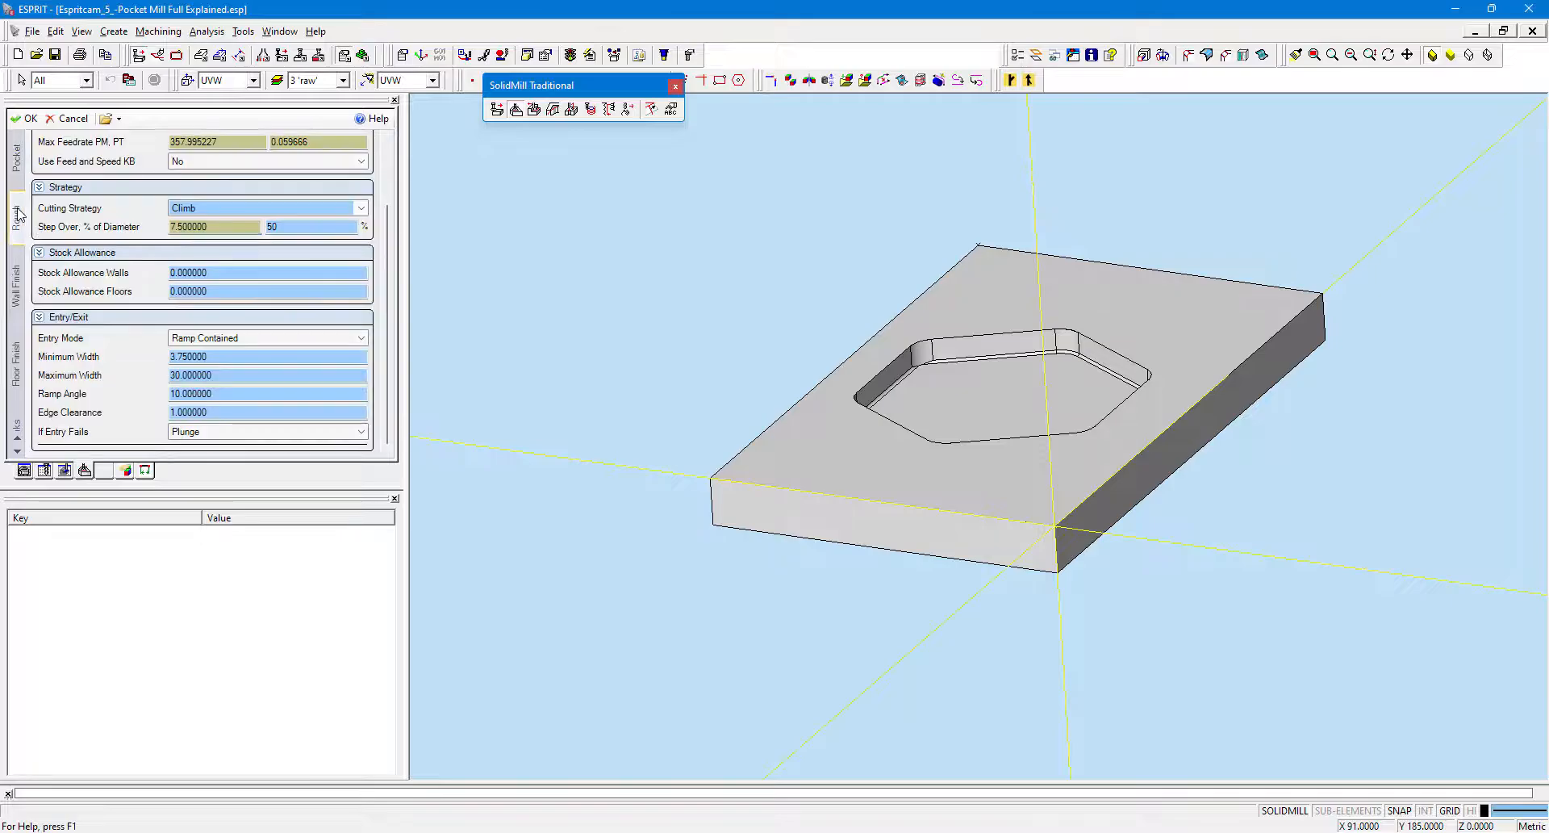
# Set the rough pass Stock Allowance Floors to 0.5.
pyautogui.doubleClick(207, 223)
pyautogui.click(216, 272)
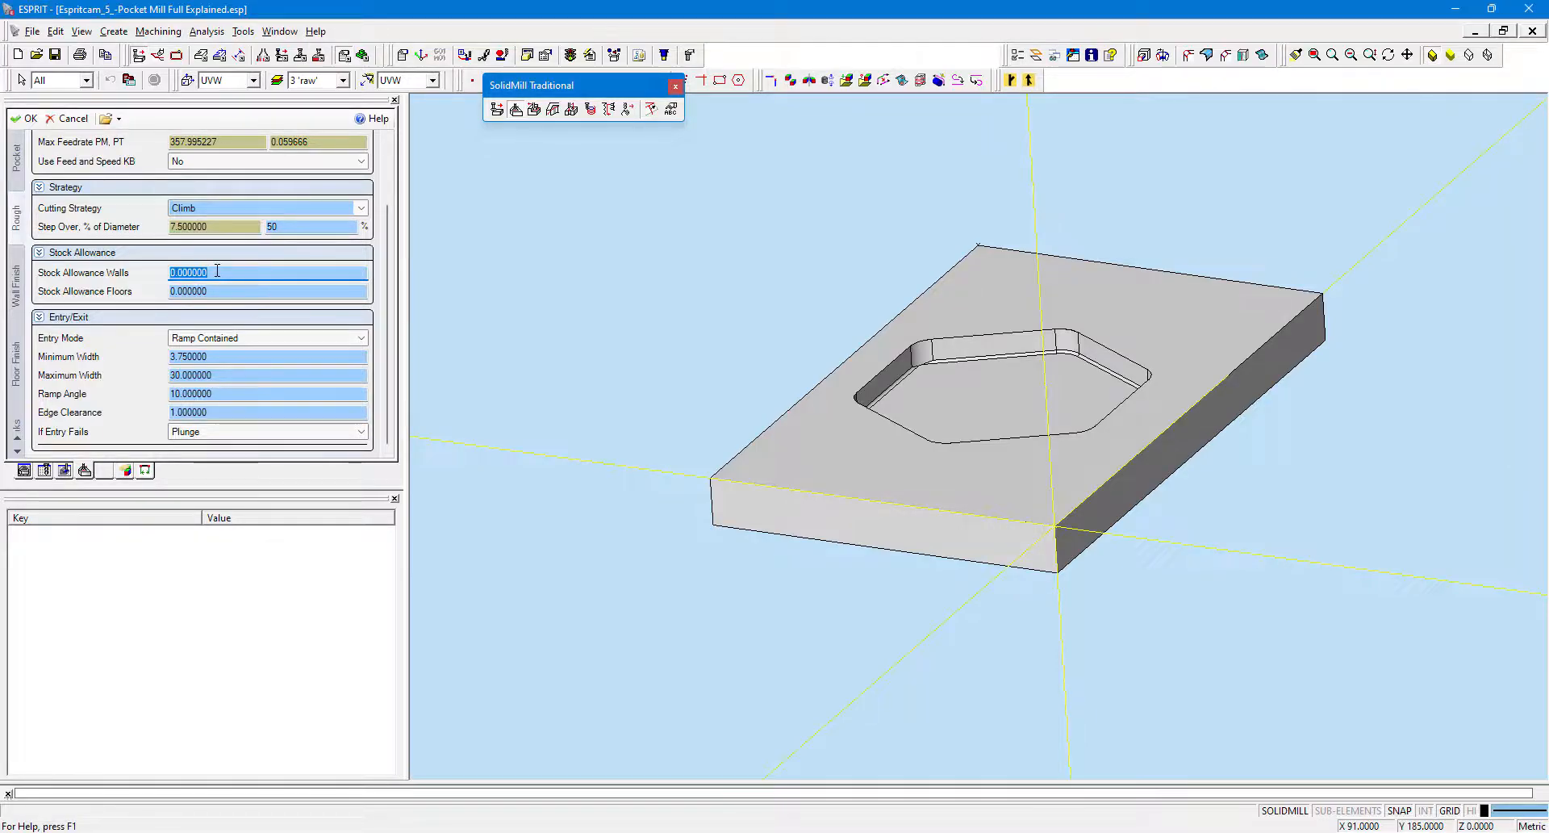
pyautogui.click(222, 289)
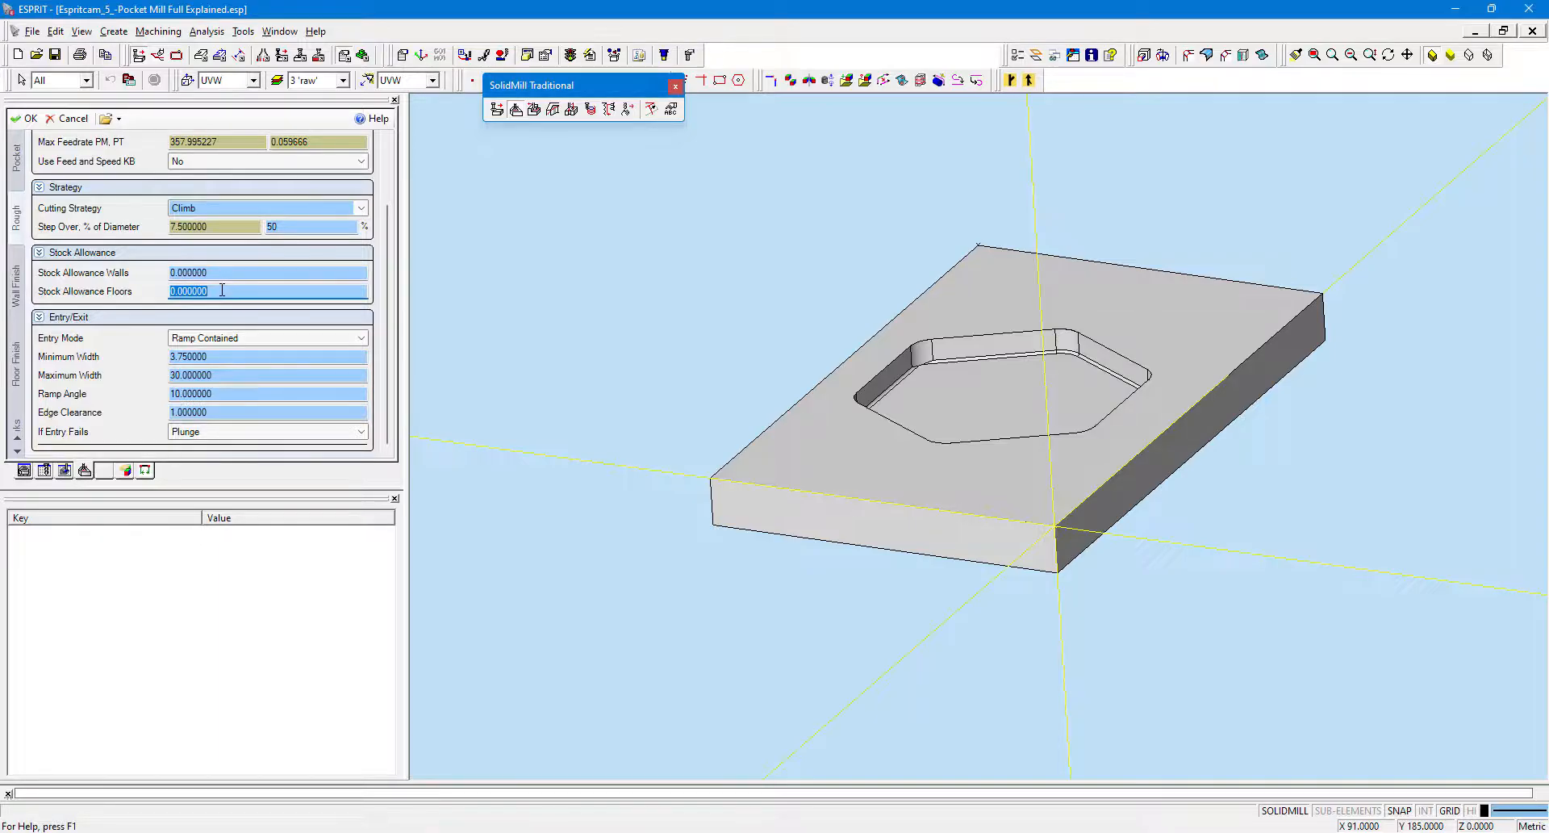
pyautogui.write('.5')
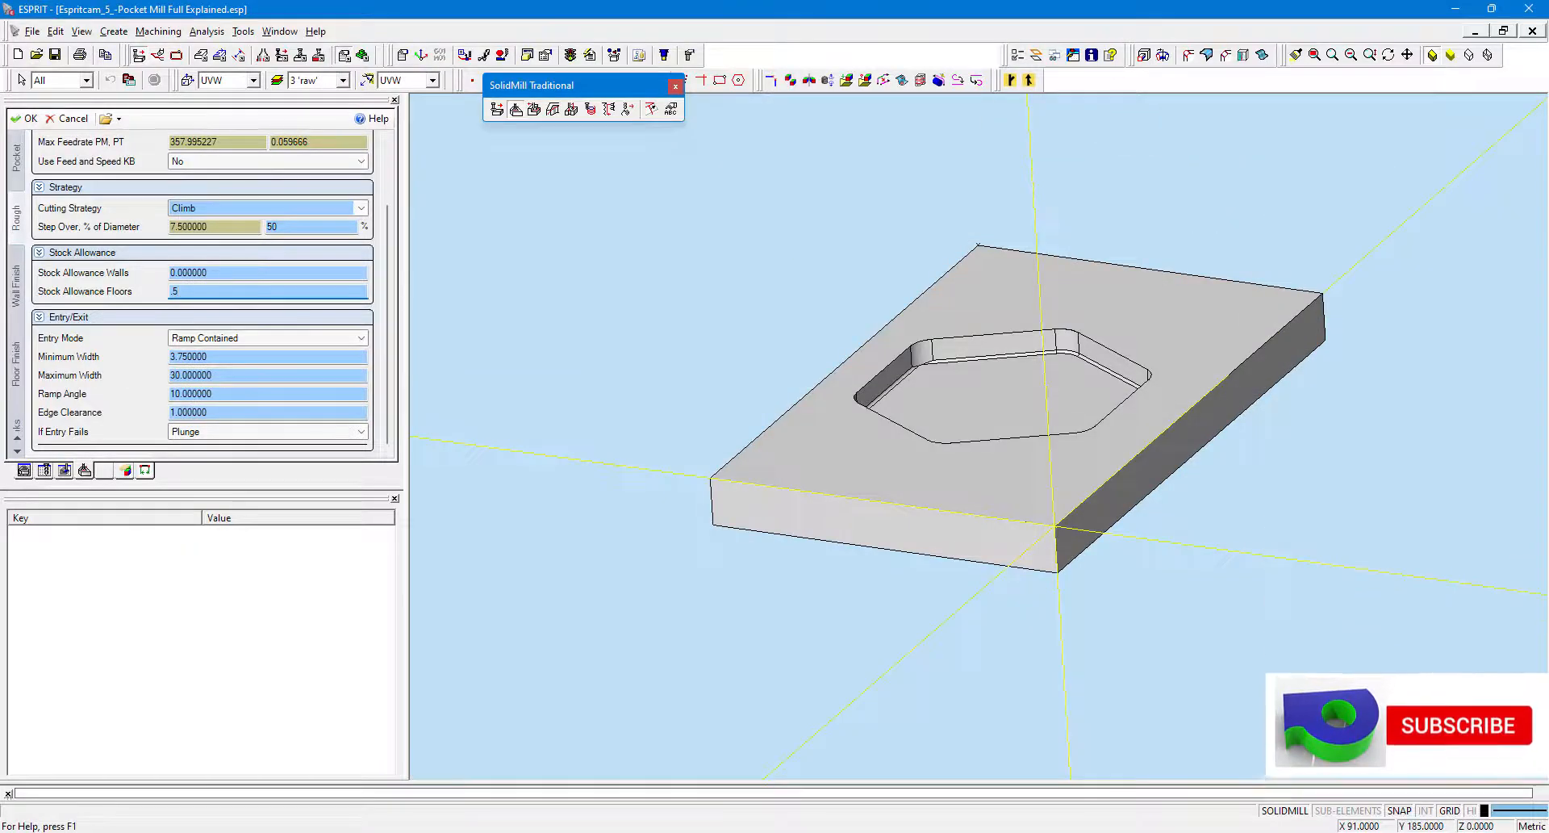
pyautogui.click(290, 357)
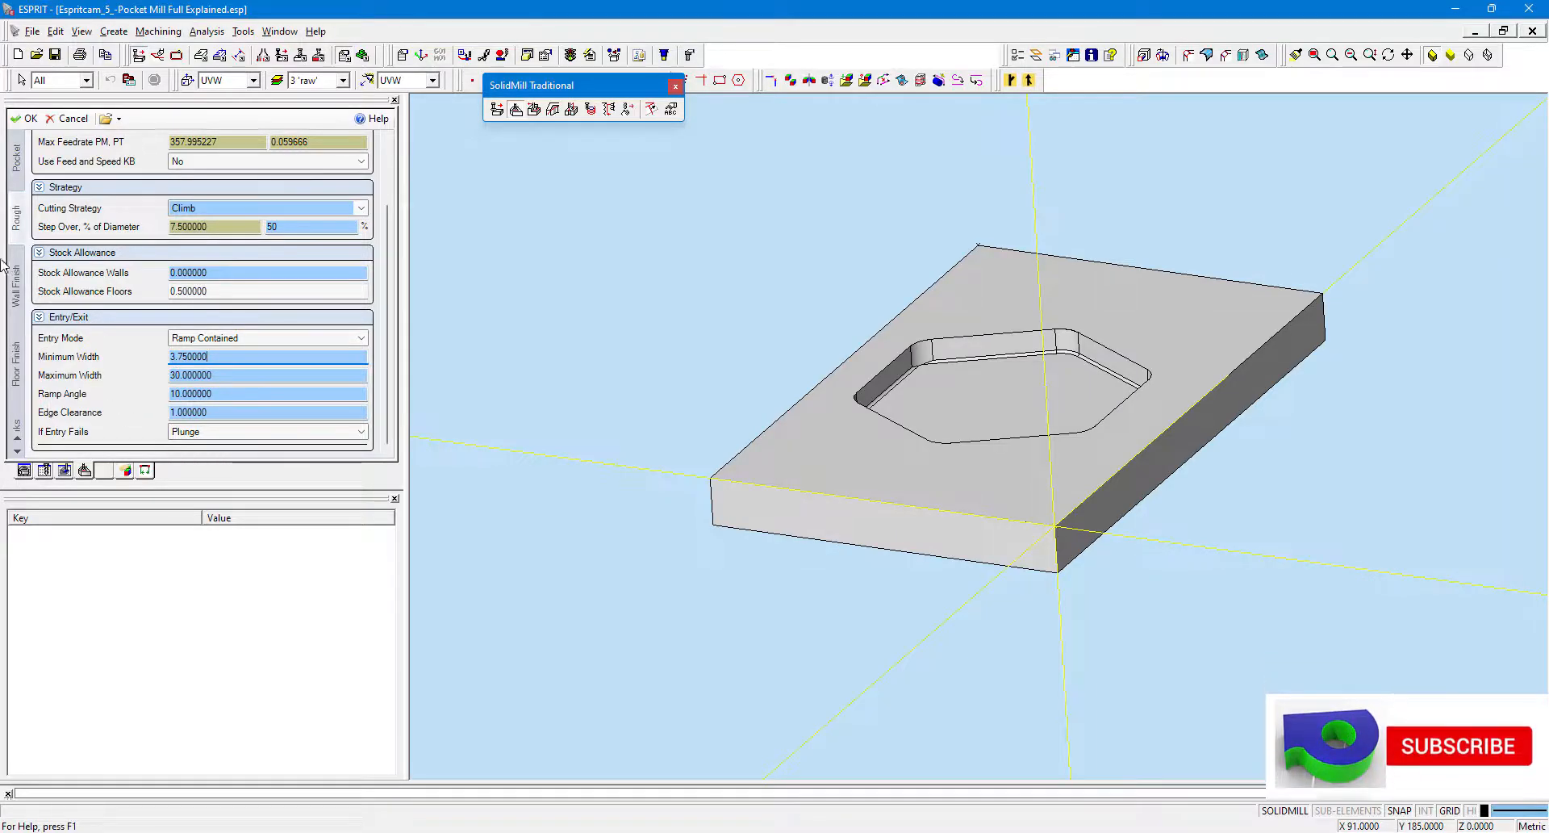
# Review the Wall Finish and Floor Finish tab parameters.
pyautogui.click(16, 280)
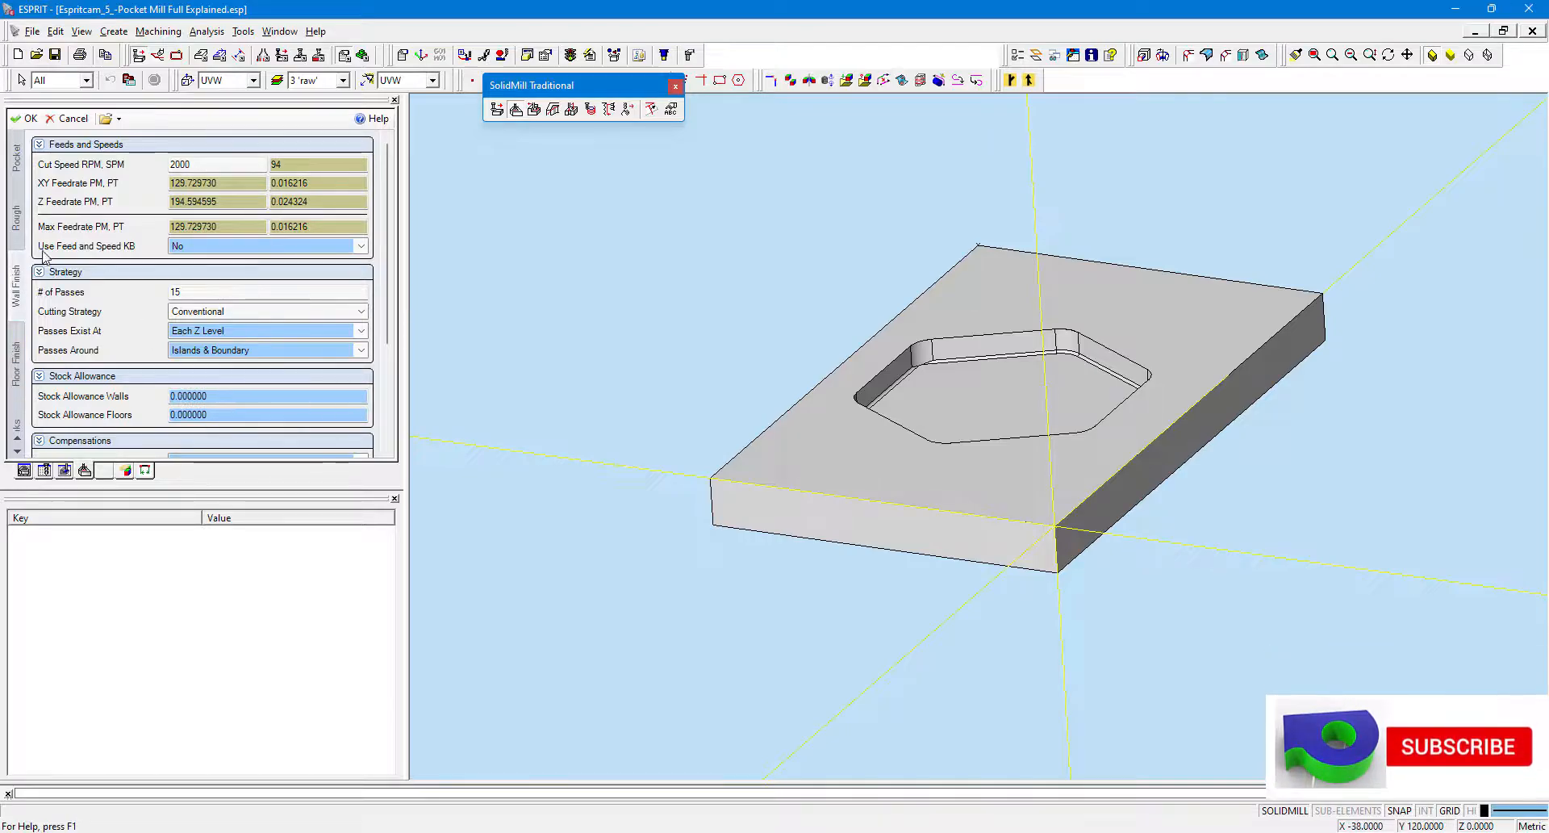
pyautogui.click(242, 168)
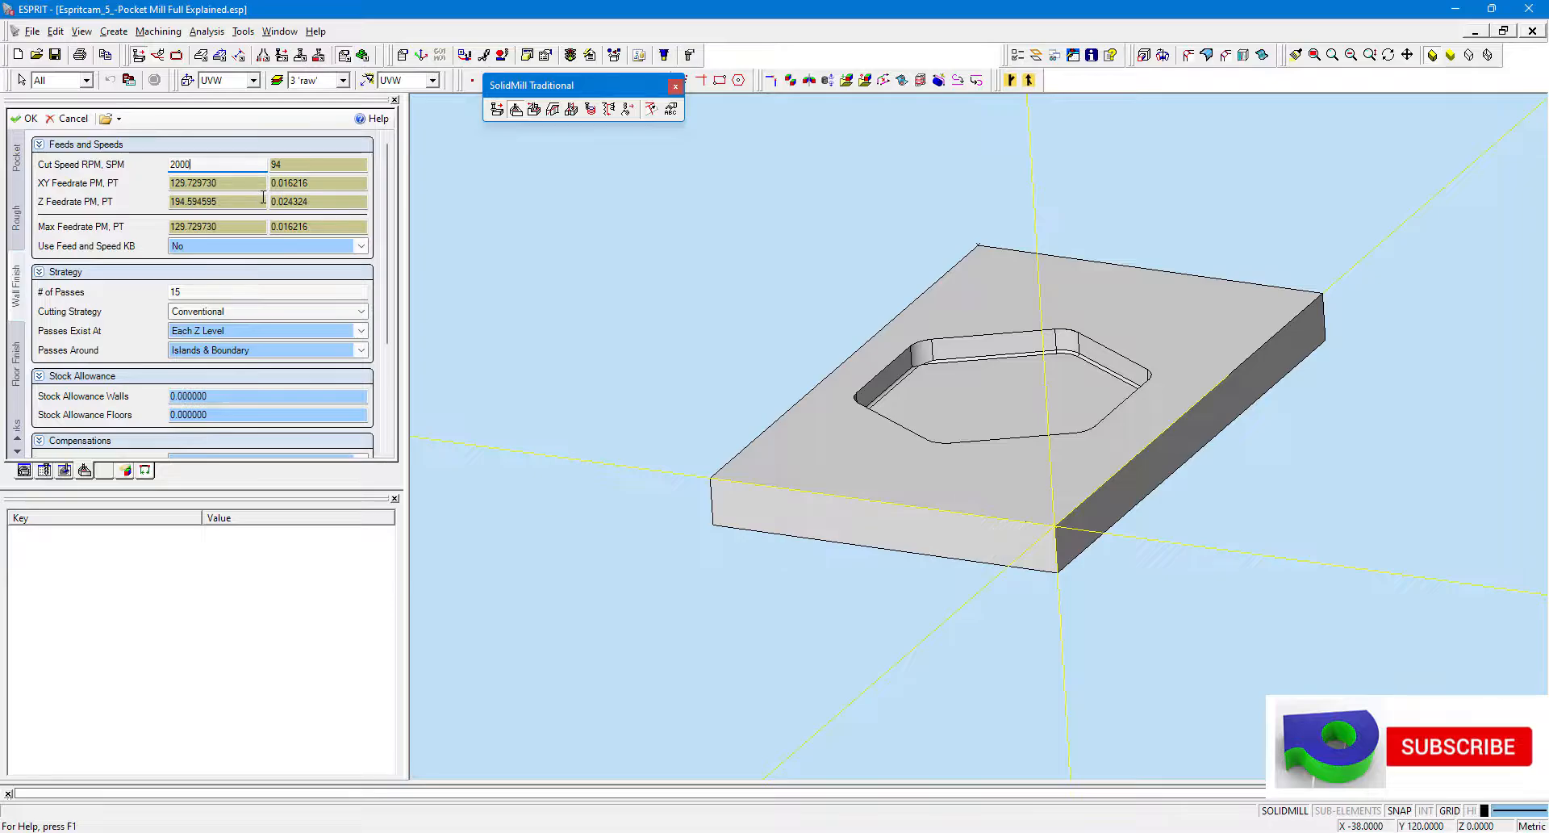
pyautogui.press('Tab')
pyautogui.click(17, 379)
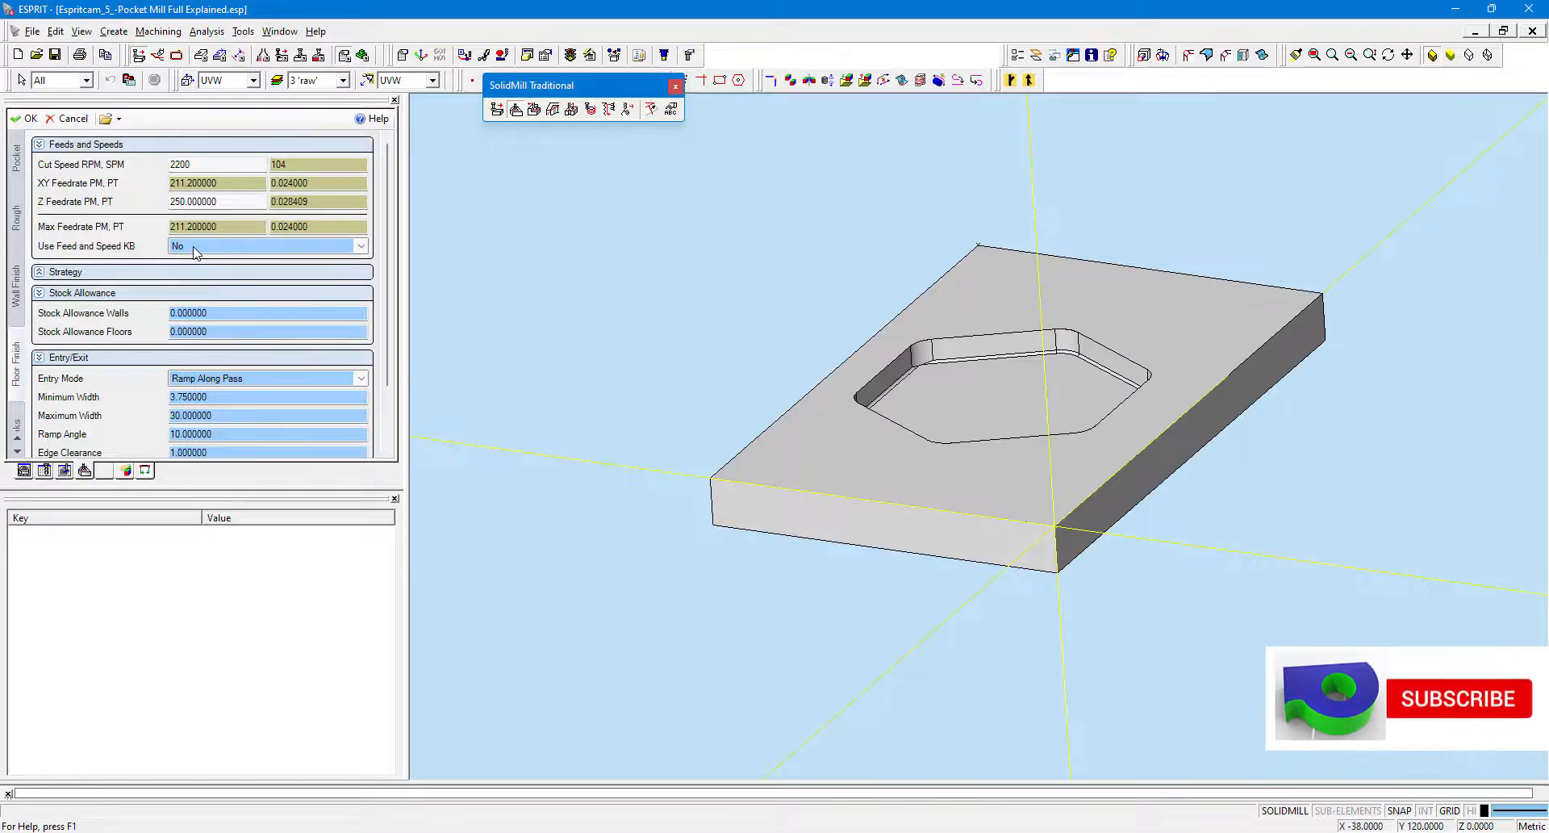
pyautogui.click(266, 246)
# Set the Links tab Return Plane to Full Clearance.
pyautogui.click(200, 264)
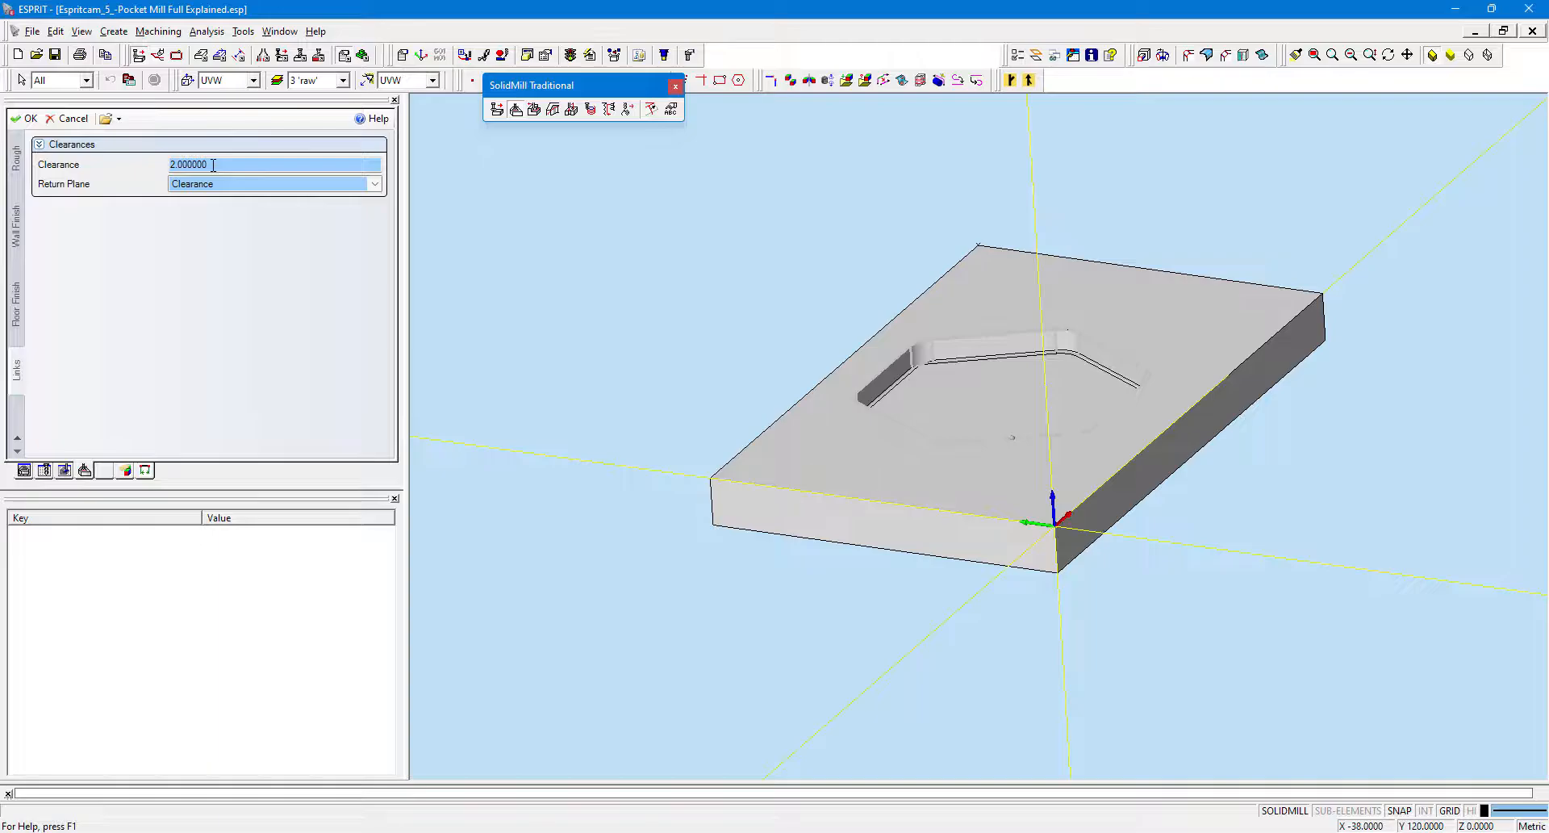
pyautogui.click(225, 189)
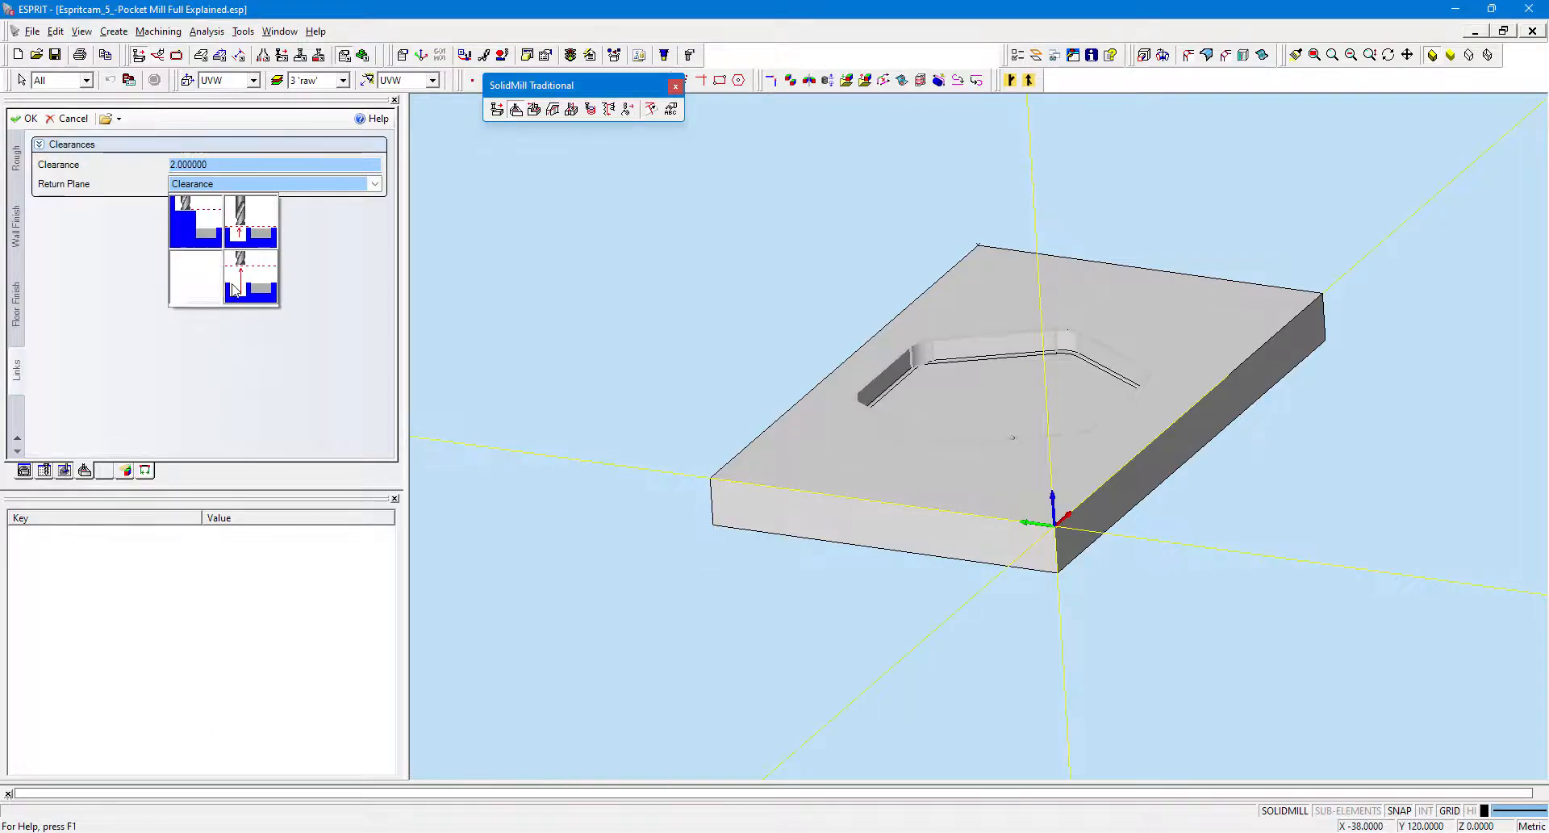
pyautogui.click(205, 274)
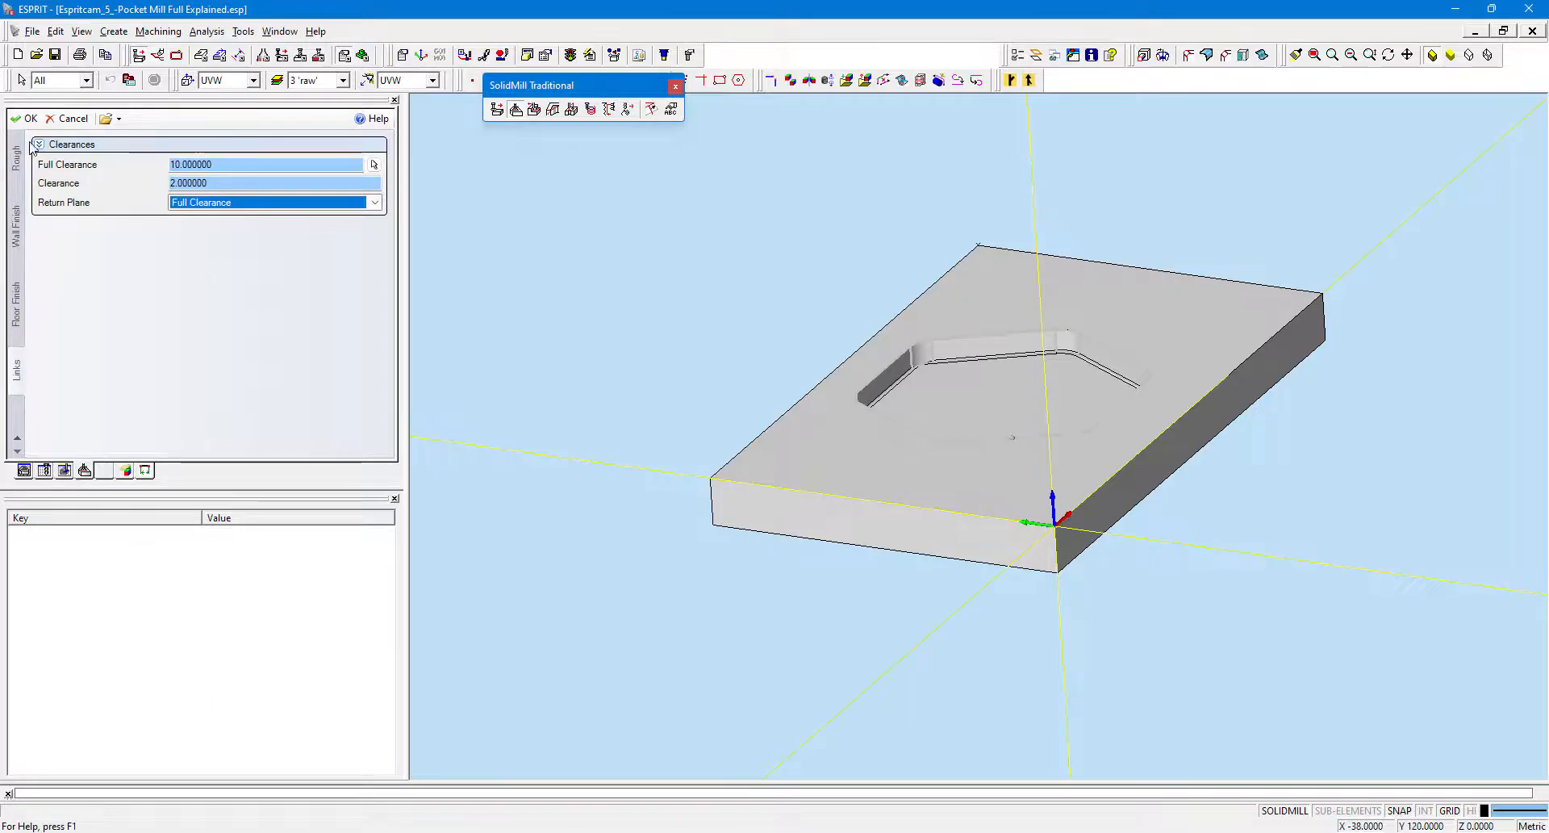
# Recheck the Rough tab feeds, strategy and stock allowance settings.
pyautogui.click(16, 166)
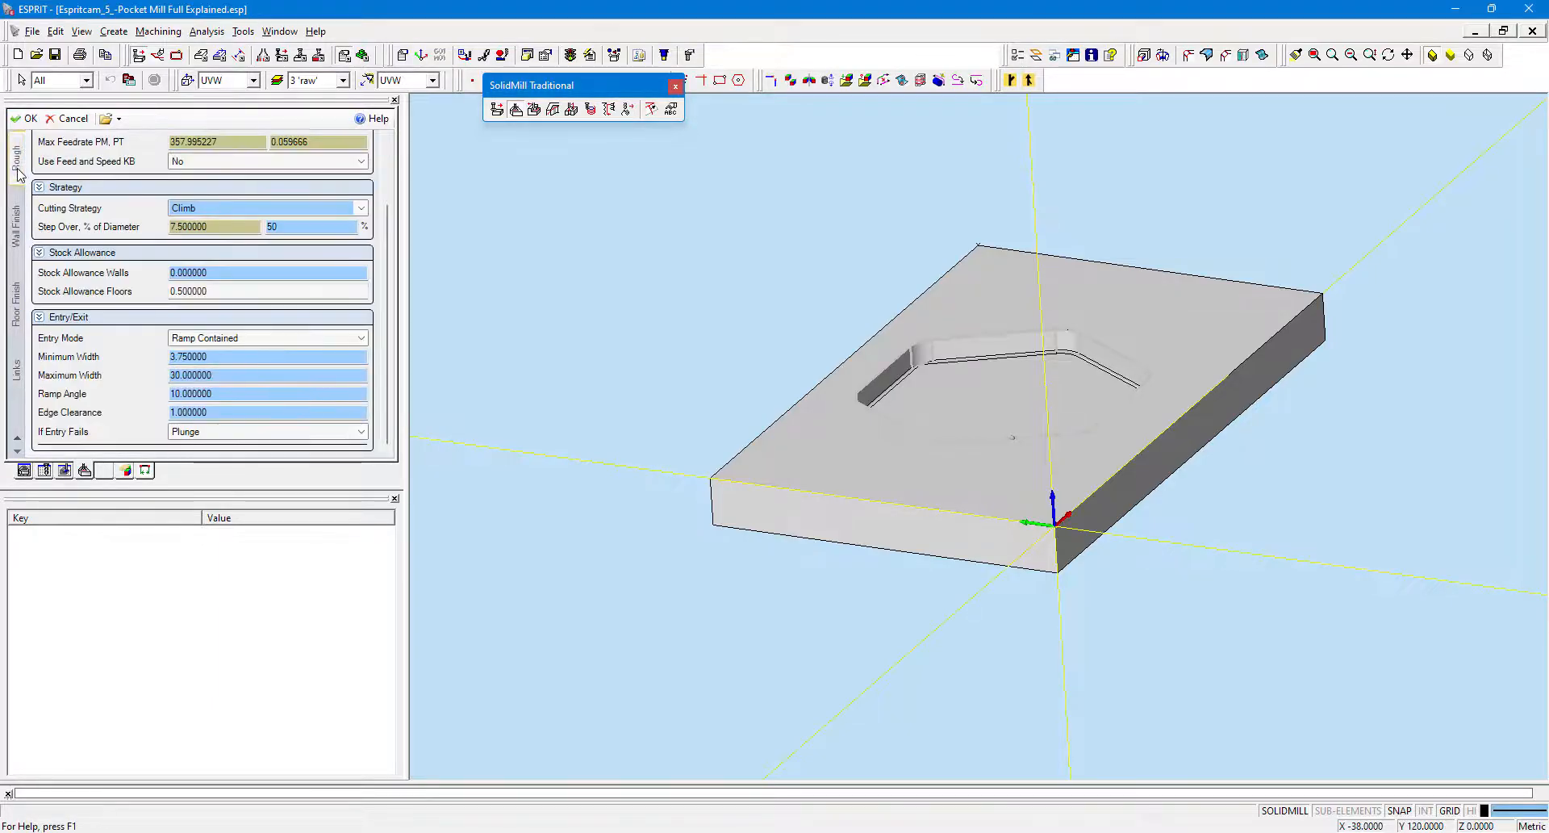
pyautogui.scroll(2, 32, 195)
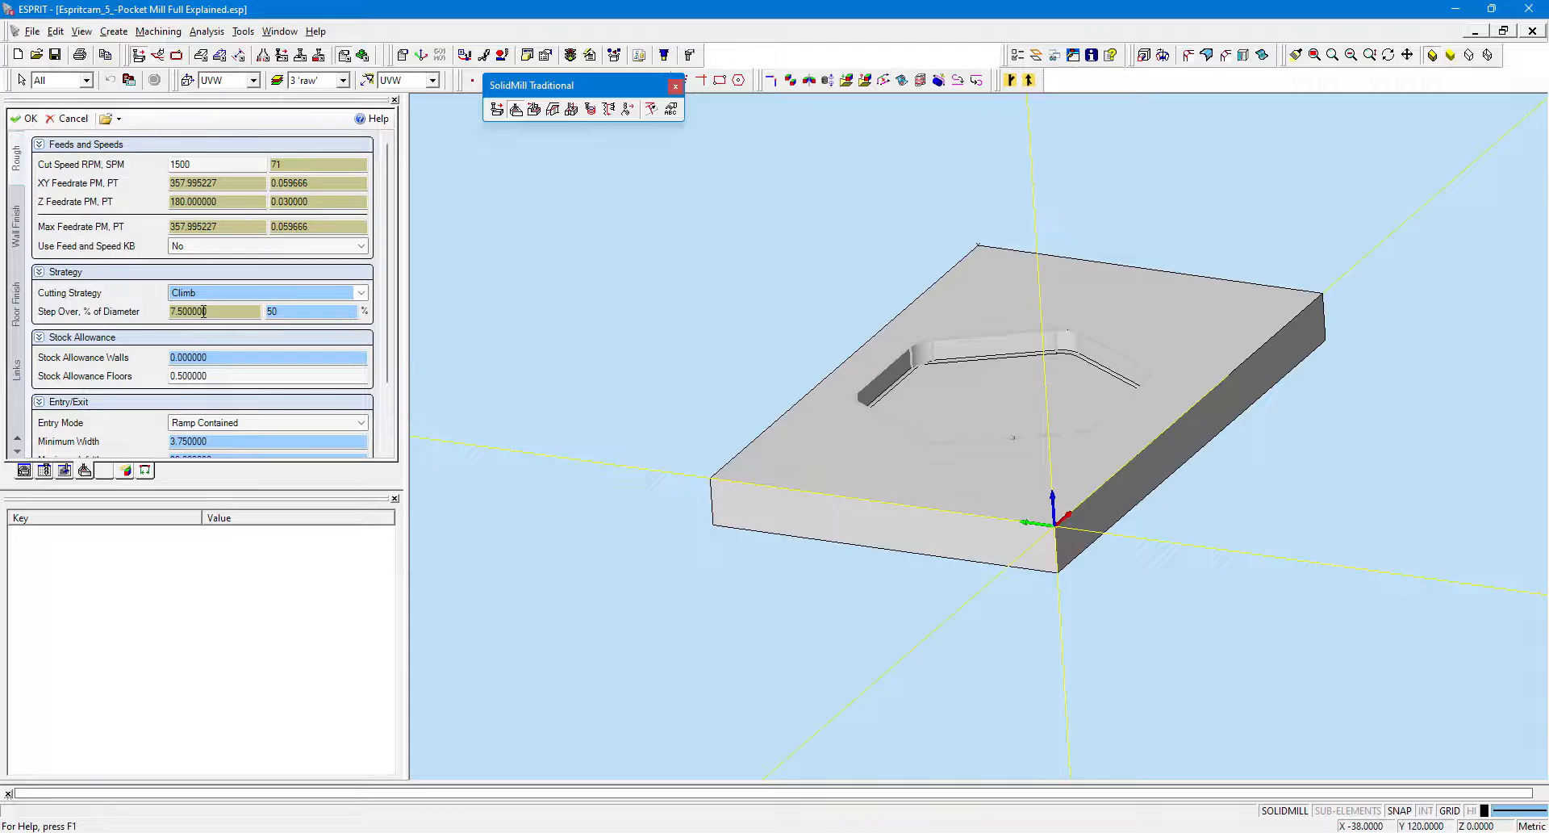
pyautogui.scroll(-2, 203, 311)
pyautogui.scroll(2, 204, 311)
# Apply the pocketing operation settings, then select the operation and inspect its toolpath inside the hexagonal pocket.
pyautogui.click(18, 119)
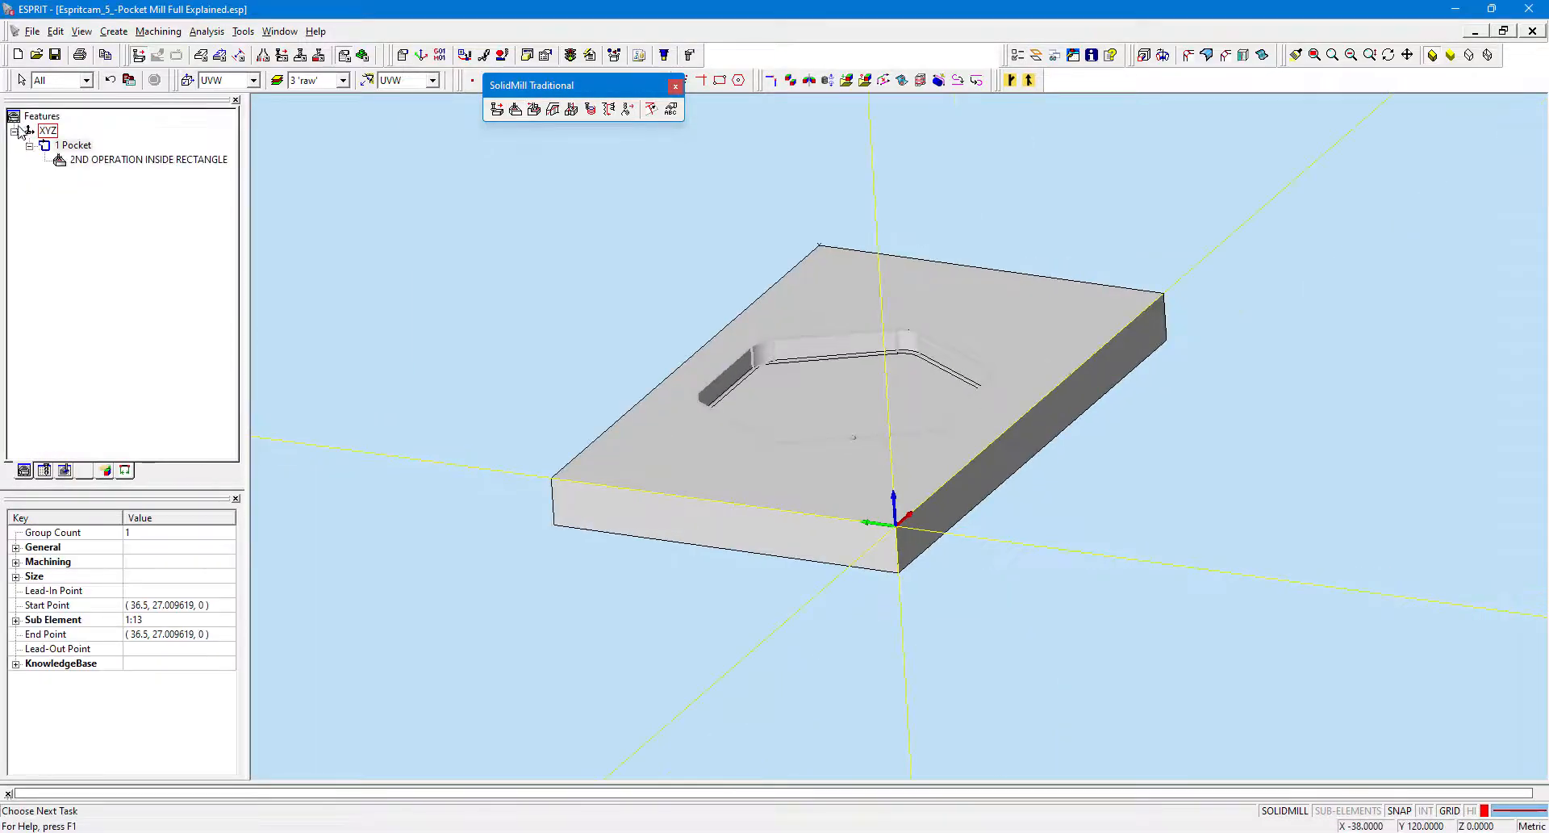
pyautogui.click(121, 160)
pyautogui.scroll(4, 920, 383)
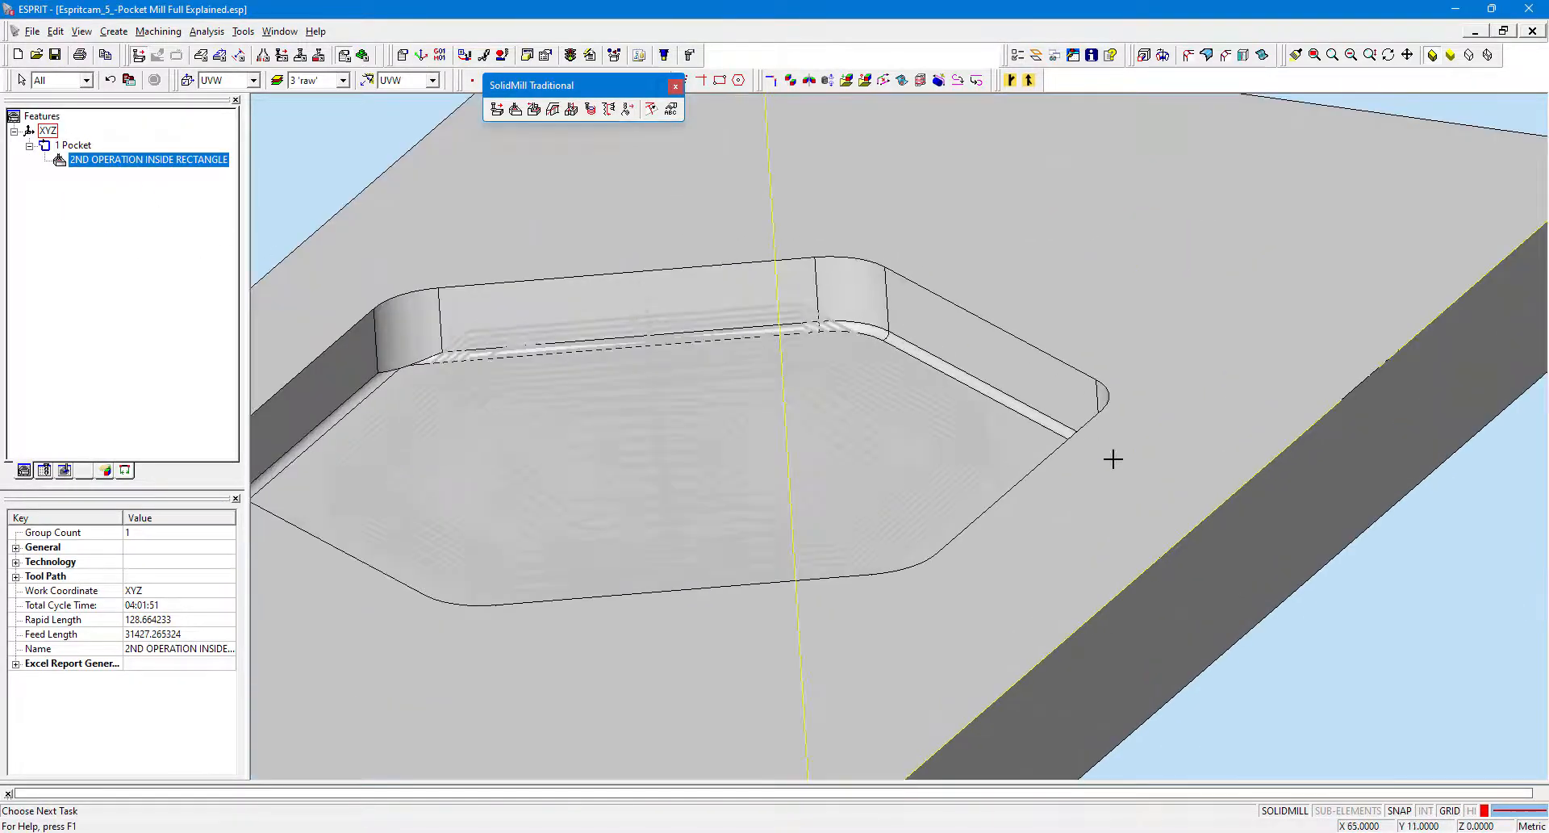
pyautogui.scroll(-4, 1114, 459)
pyautogui.scroll(2, 1130, 525)
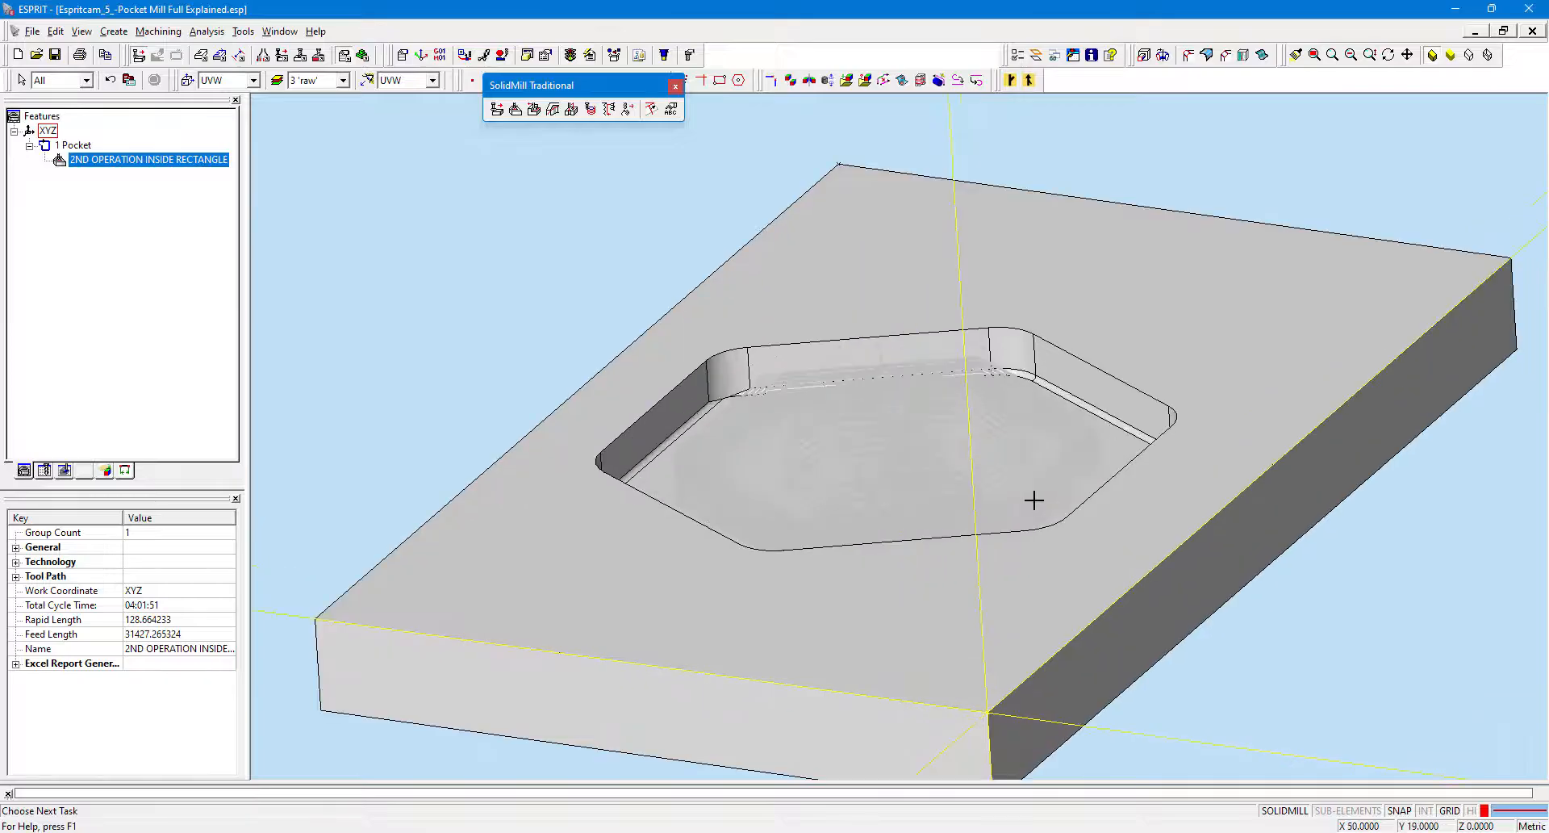
pyautogui.moveTo(1033, 501); pyautogui.dragTo(1138, 540, button='middle')
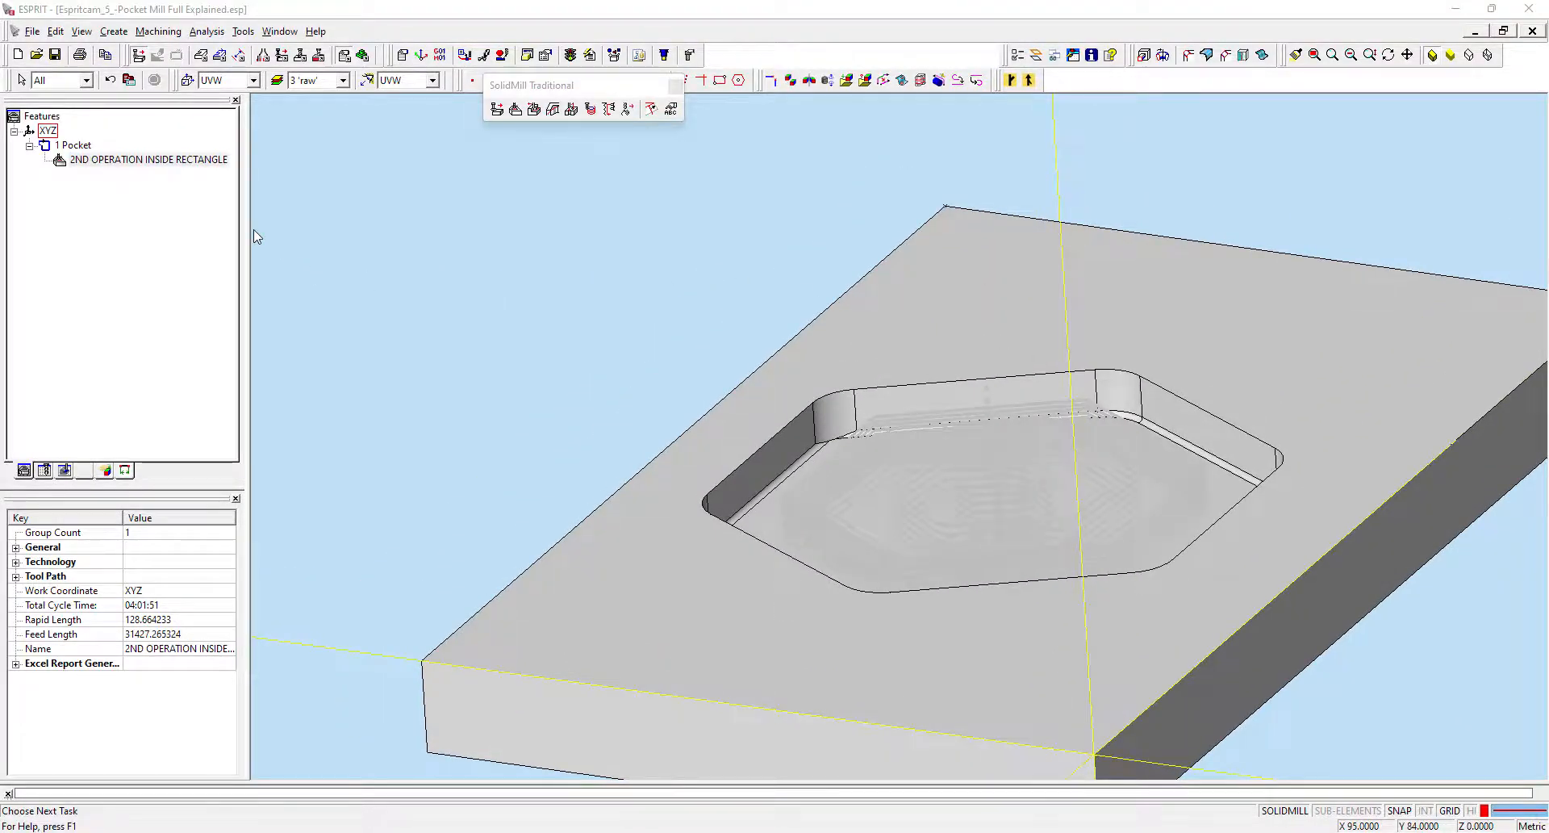
pyautogui.scroll(-3, 912, 565)
pyautogui.scroll(3, 916, 553)
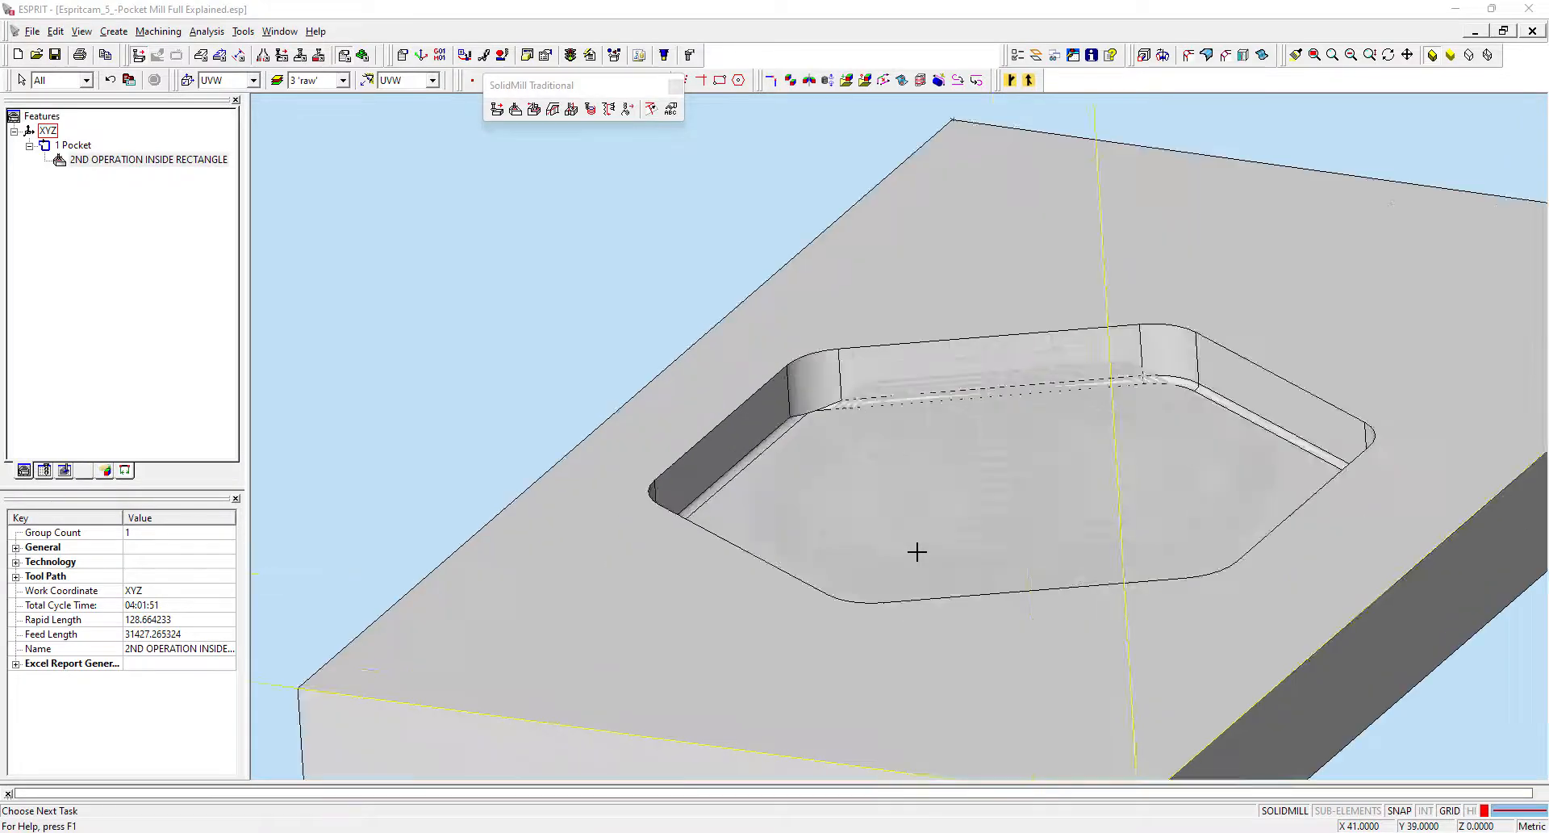
pyautogui.scroll(-1, 916, 554)
# Open the simulation parameters and enable every Status Display option.
pyautogui.click(362, 56)
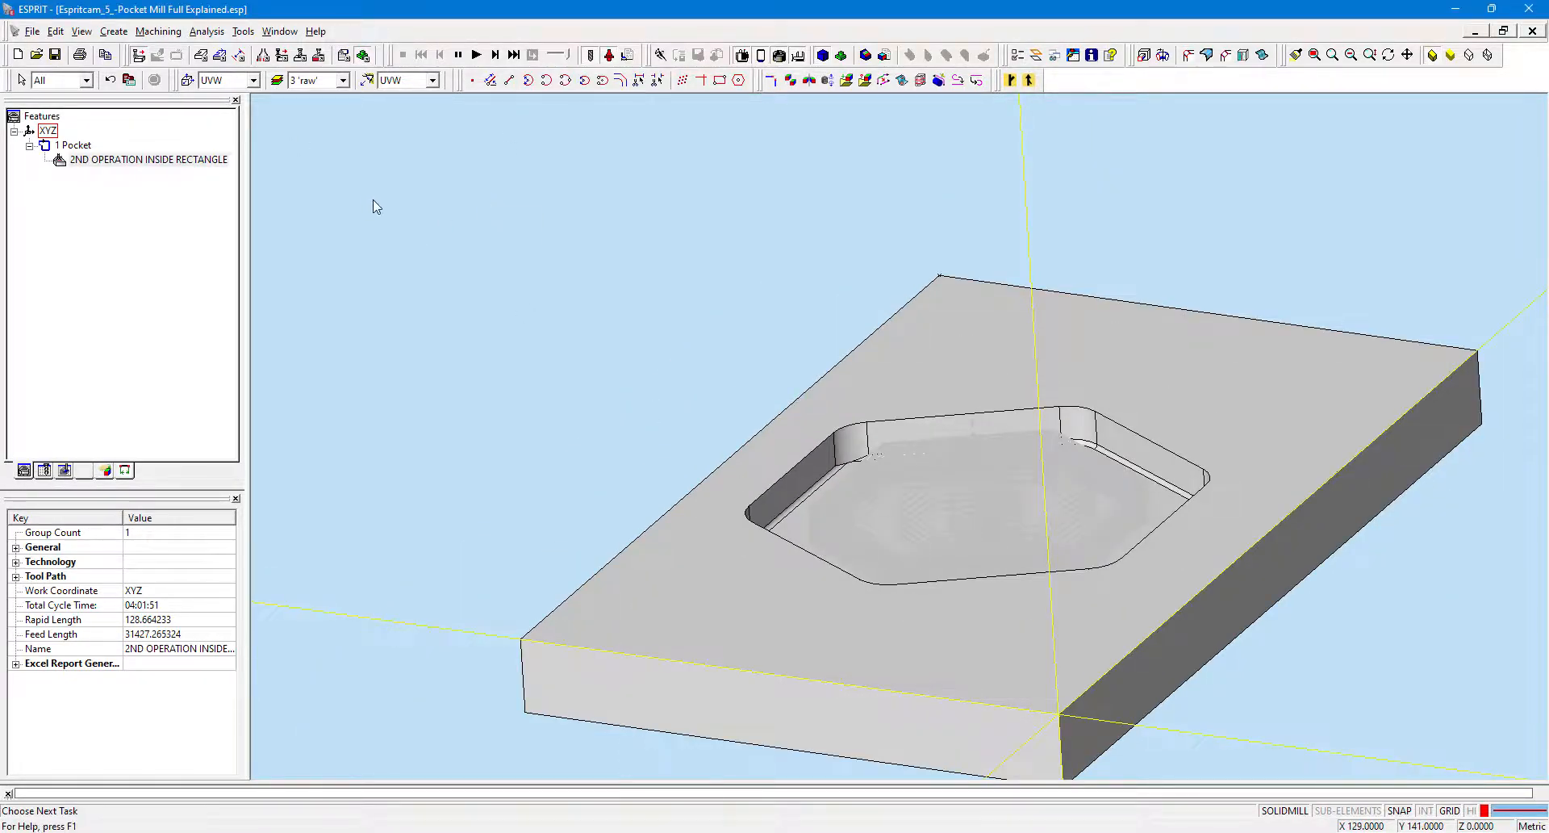
pyautogui.hotkey('ctrl', '2')
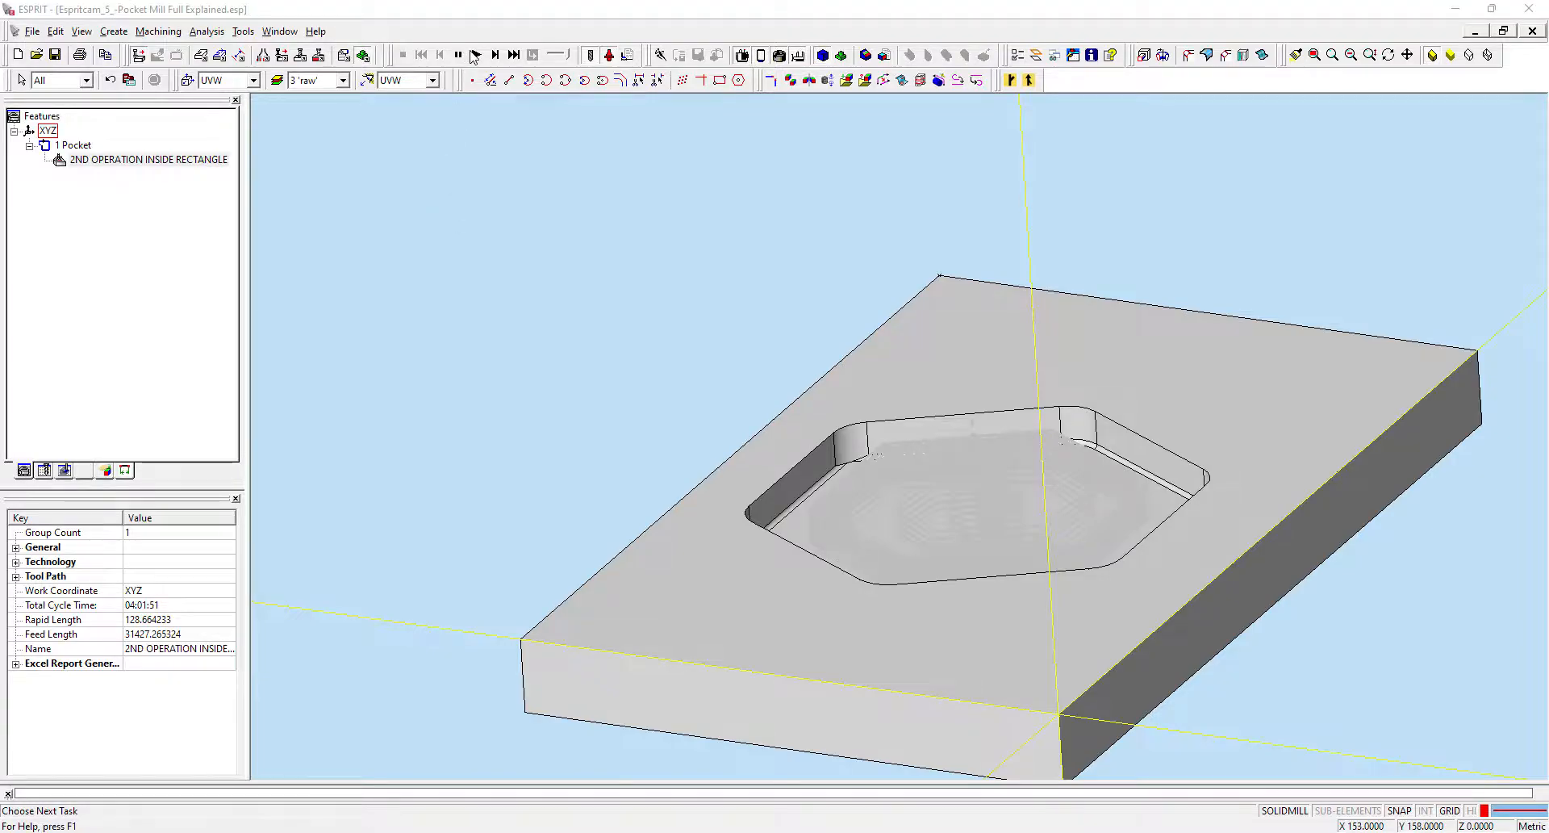
pyautogui.click(627, 55)
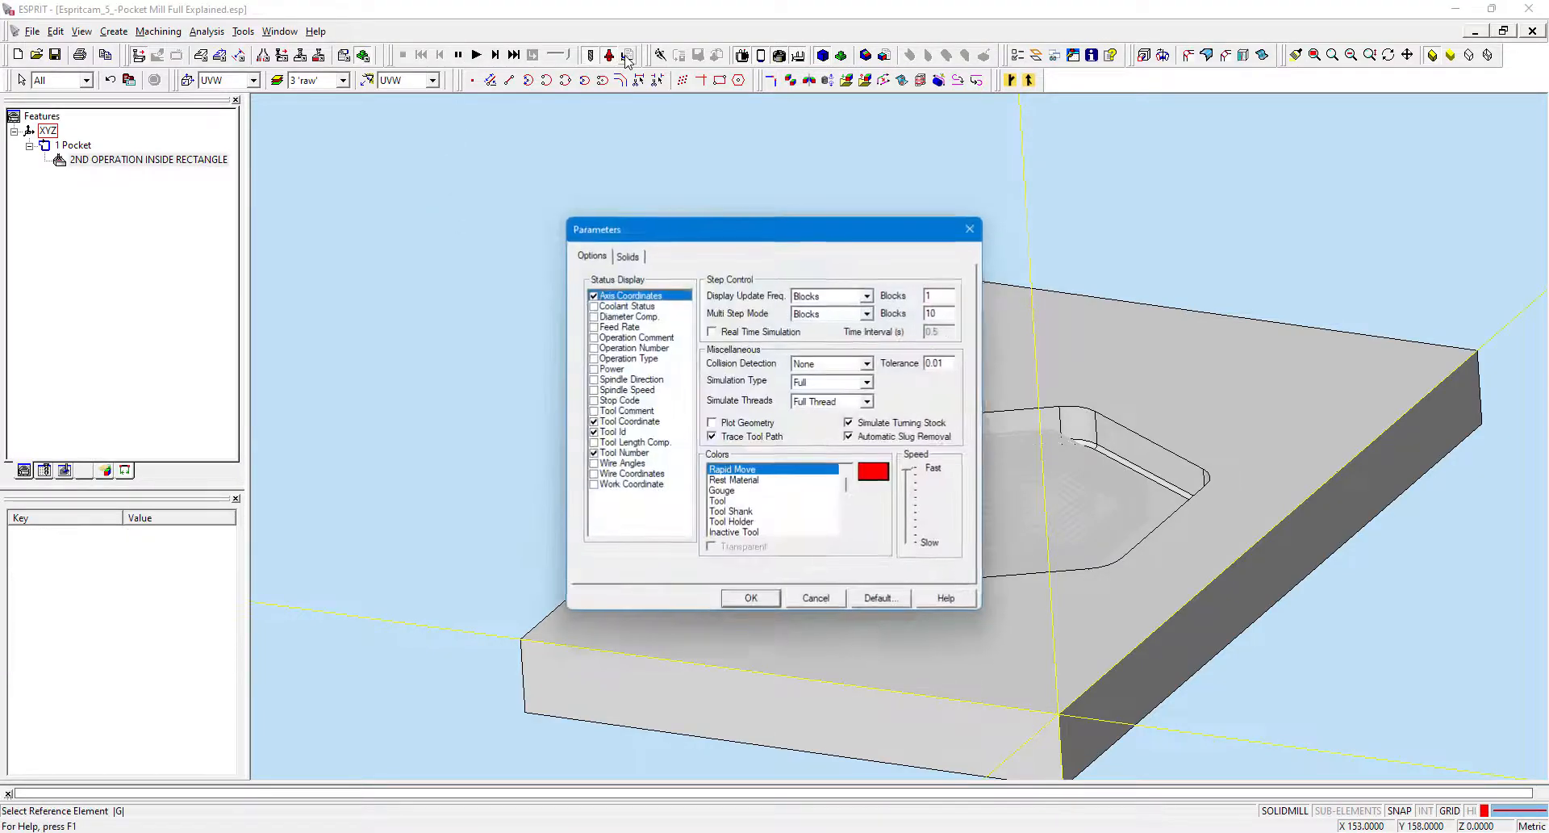
pyautogui.click(594, 306)
pyautogui.click(595, 317)
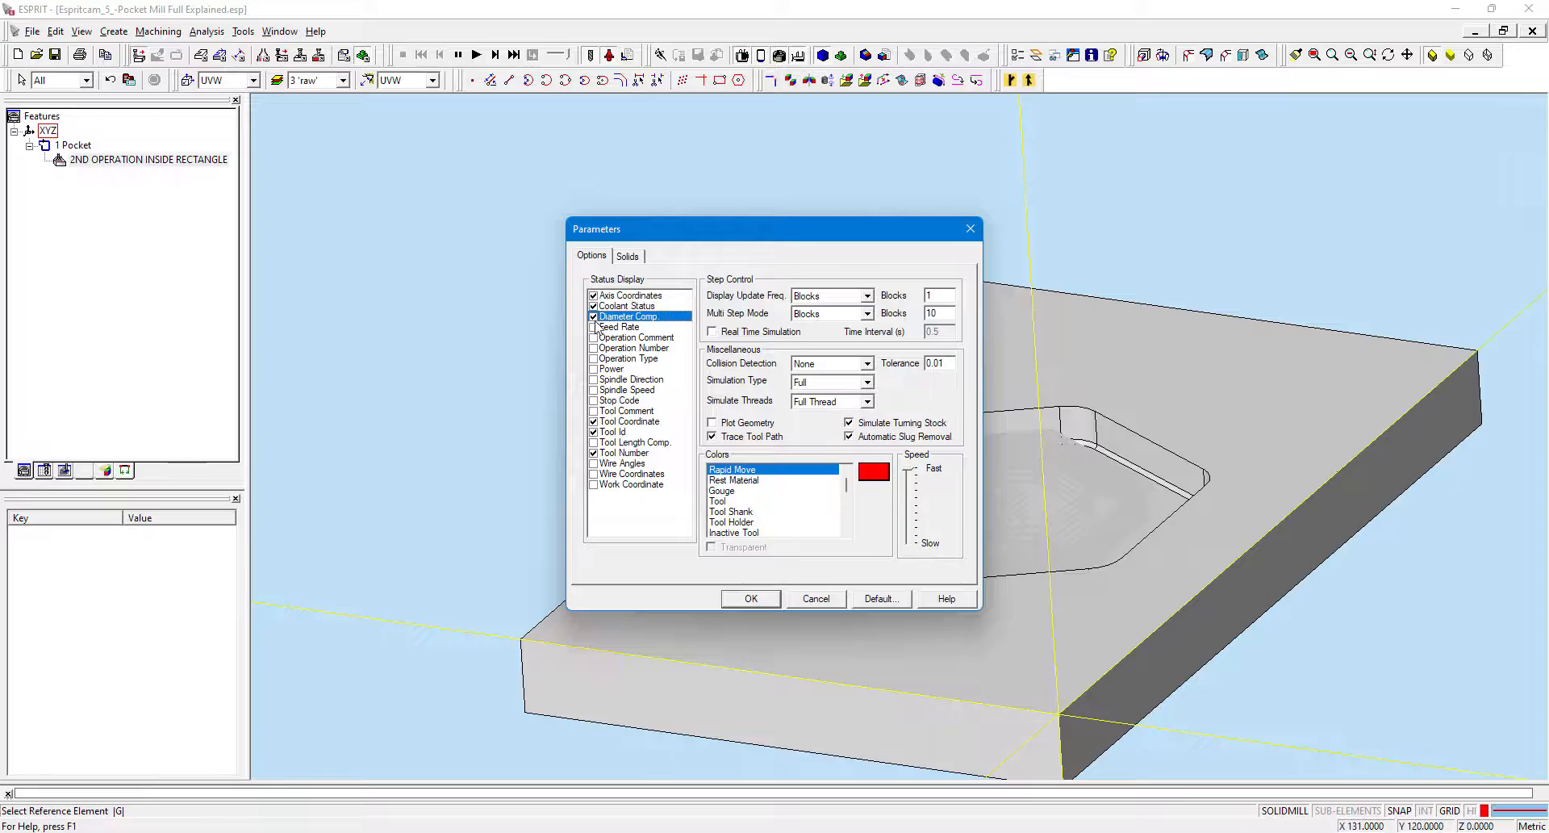
pyautogui.click(594, 327)
pyautogui.click(594, 338)
pyautogui.click(594, 347)
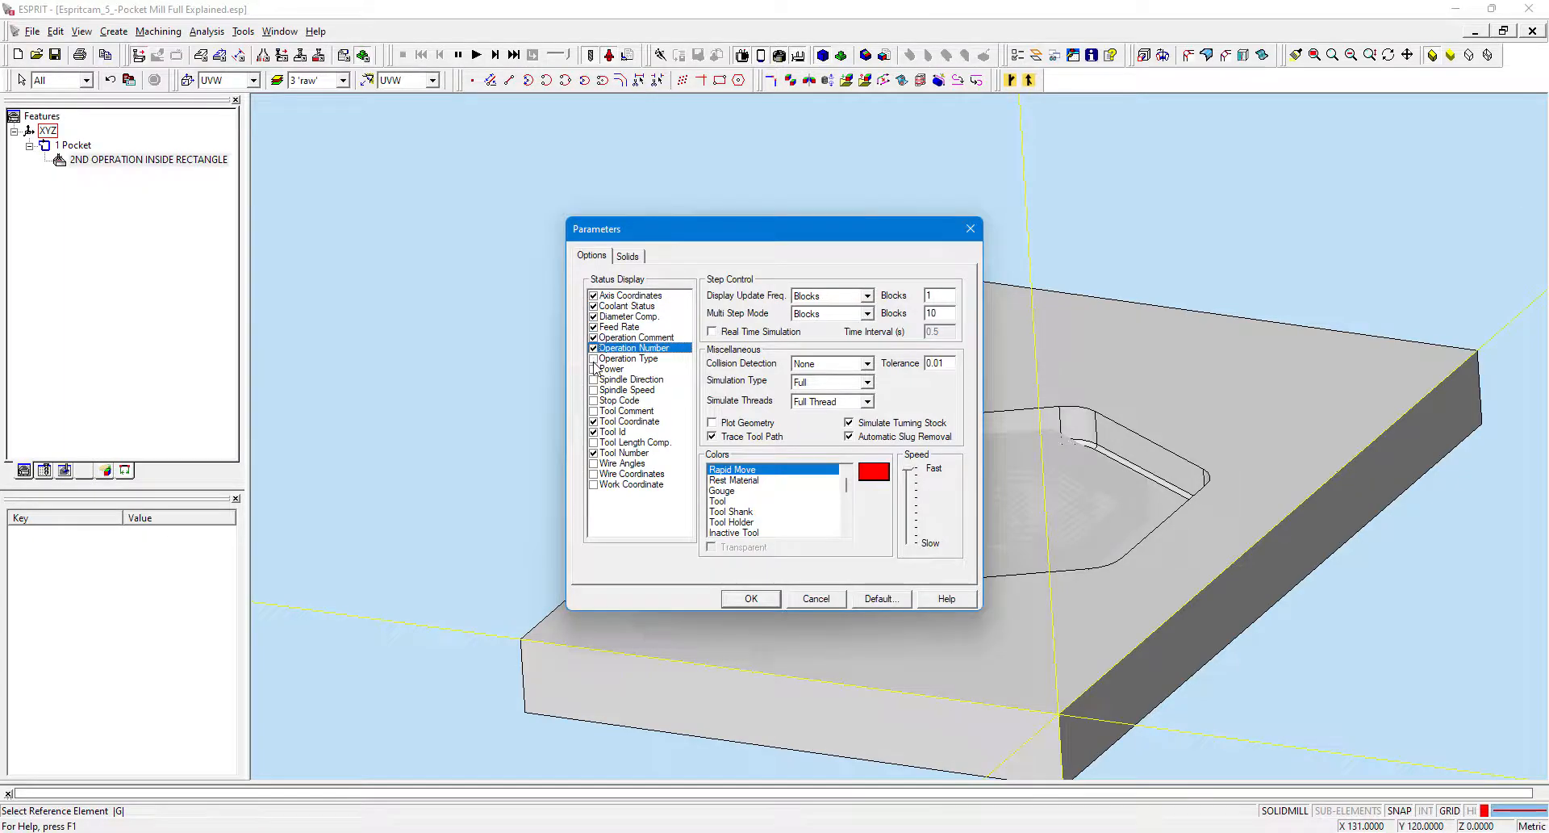
pyautogui.click(594, 359)
pyautogui.click(593, 368)
pyautogui.click(594, 379)
pyautogui.click(594, 390)
pyautogui.click(593, 401)
pyautogui.click(593, 411)
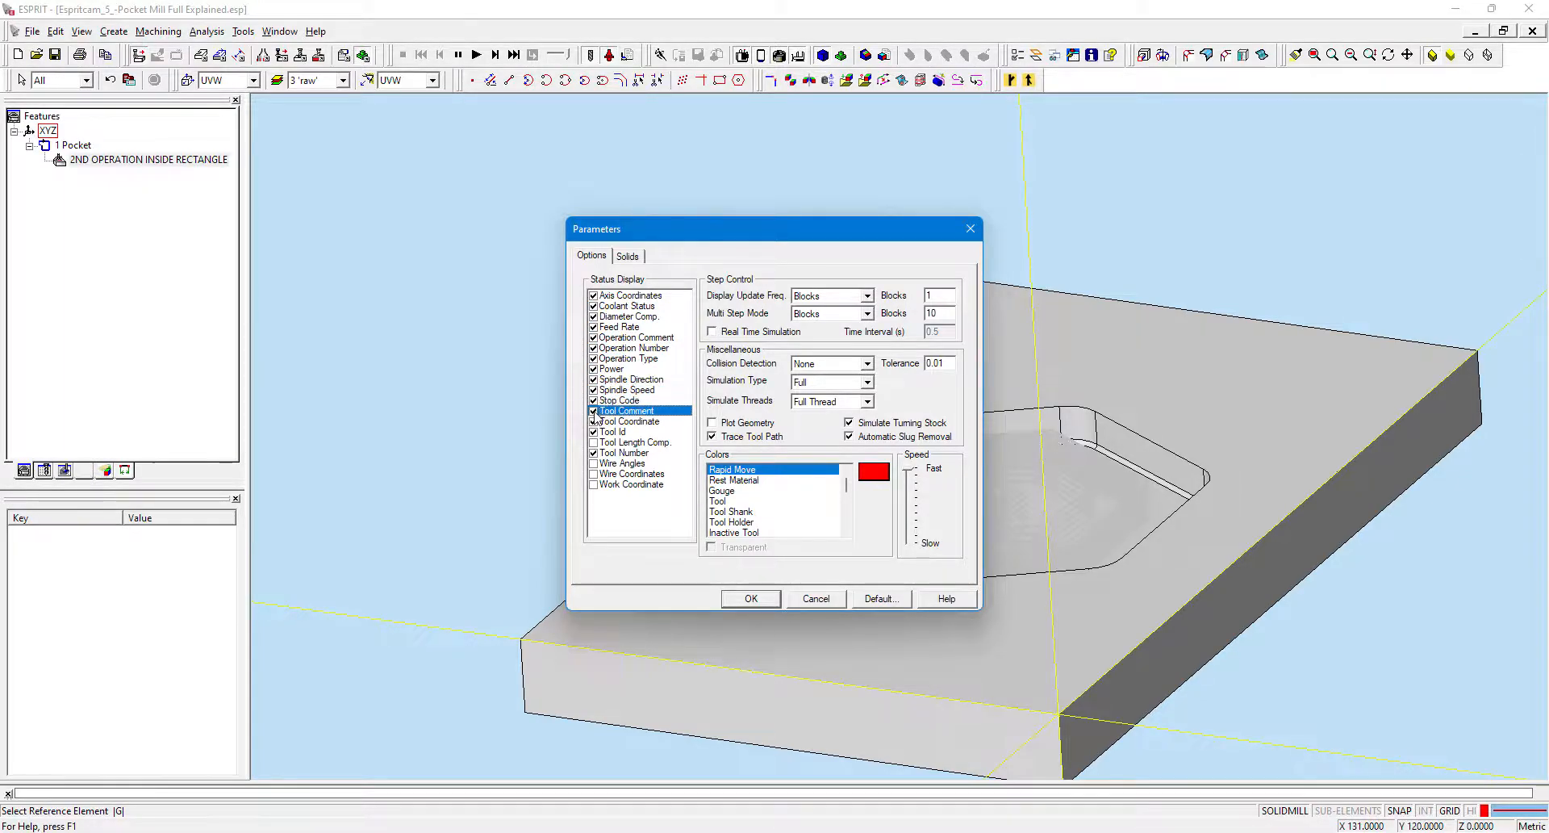
pyautogui.click(596, 450)
pyautogui.click(595, 443)
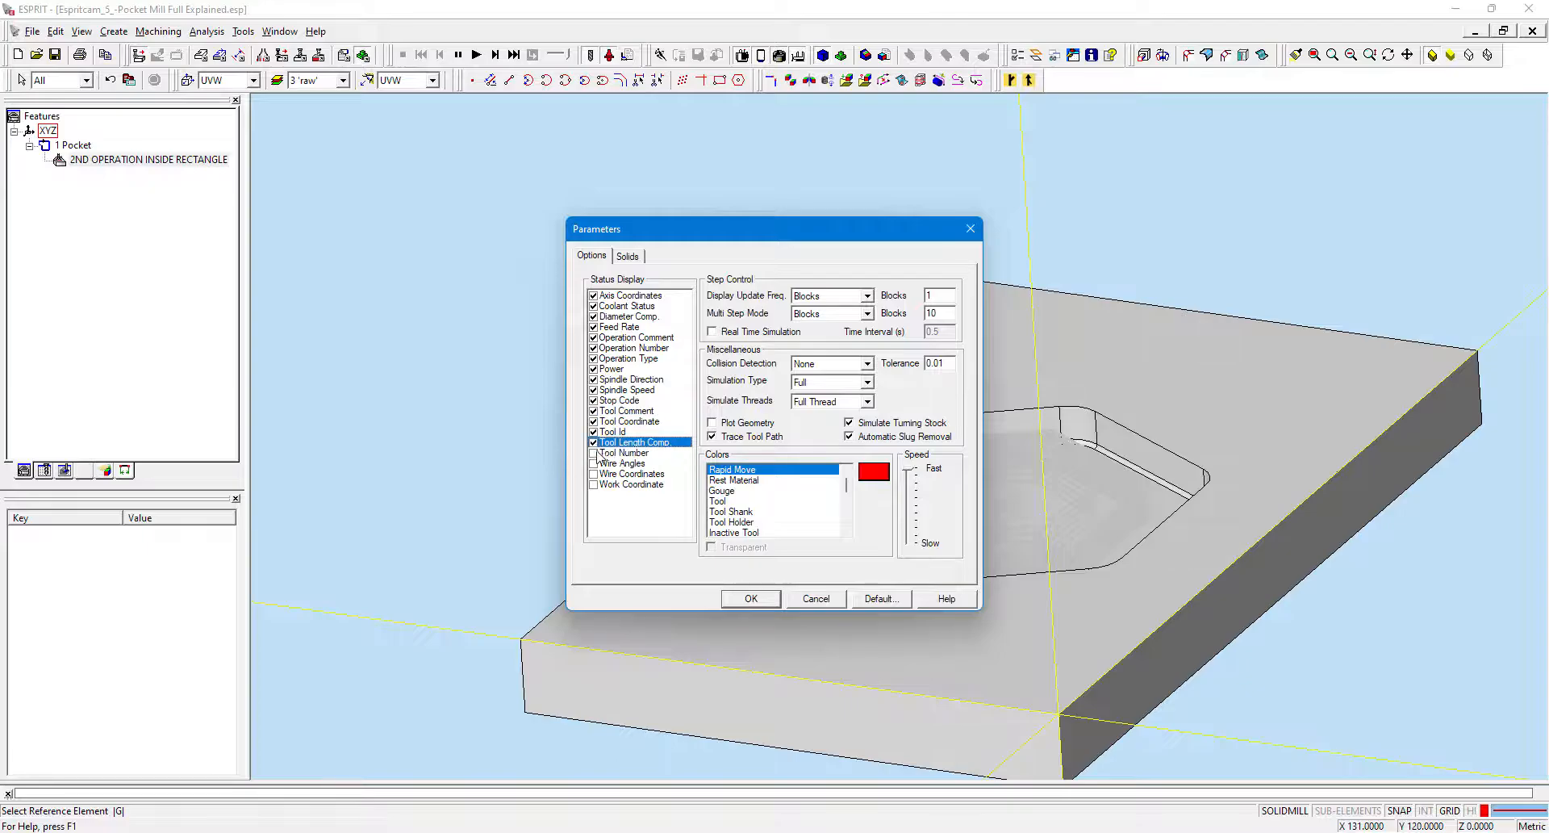
pyautogui.click(596, 453)
pyautogui.click(597, 464)
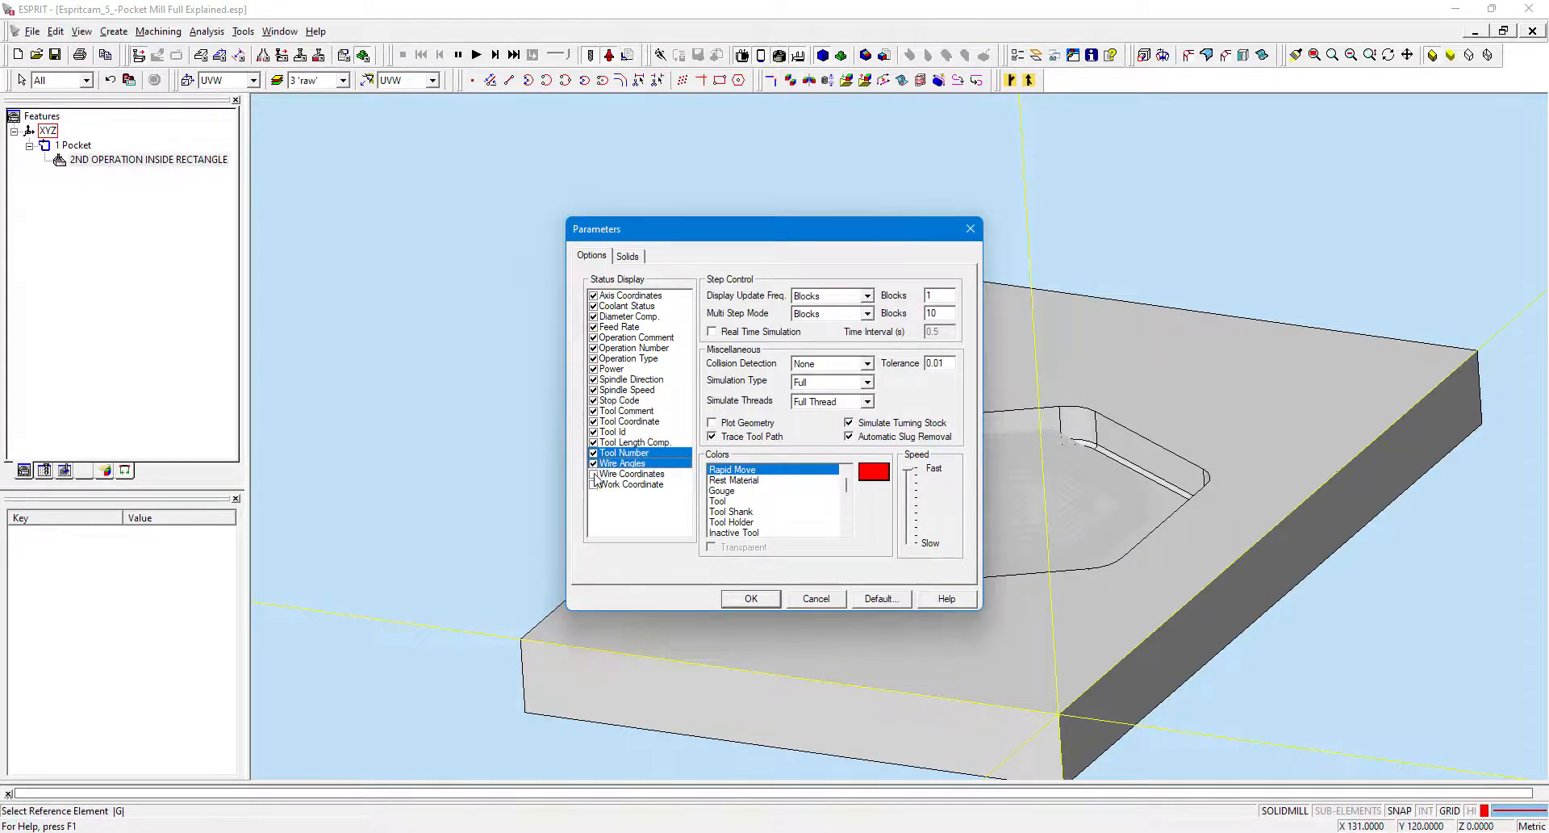
pyautogui.click(594, 474)
pyautogui.click(594, 484)
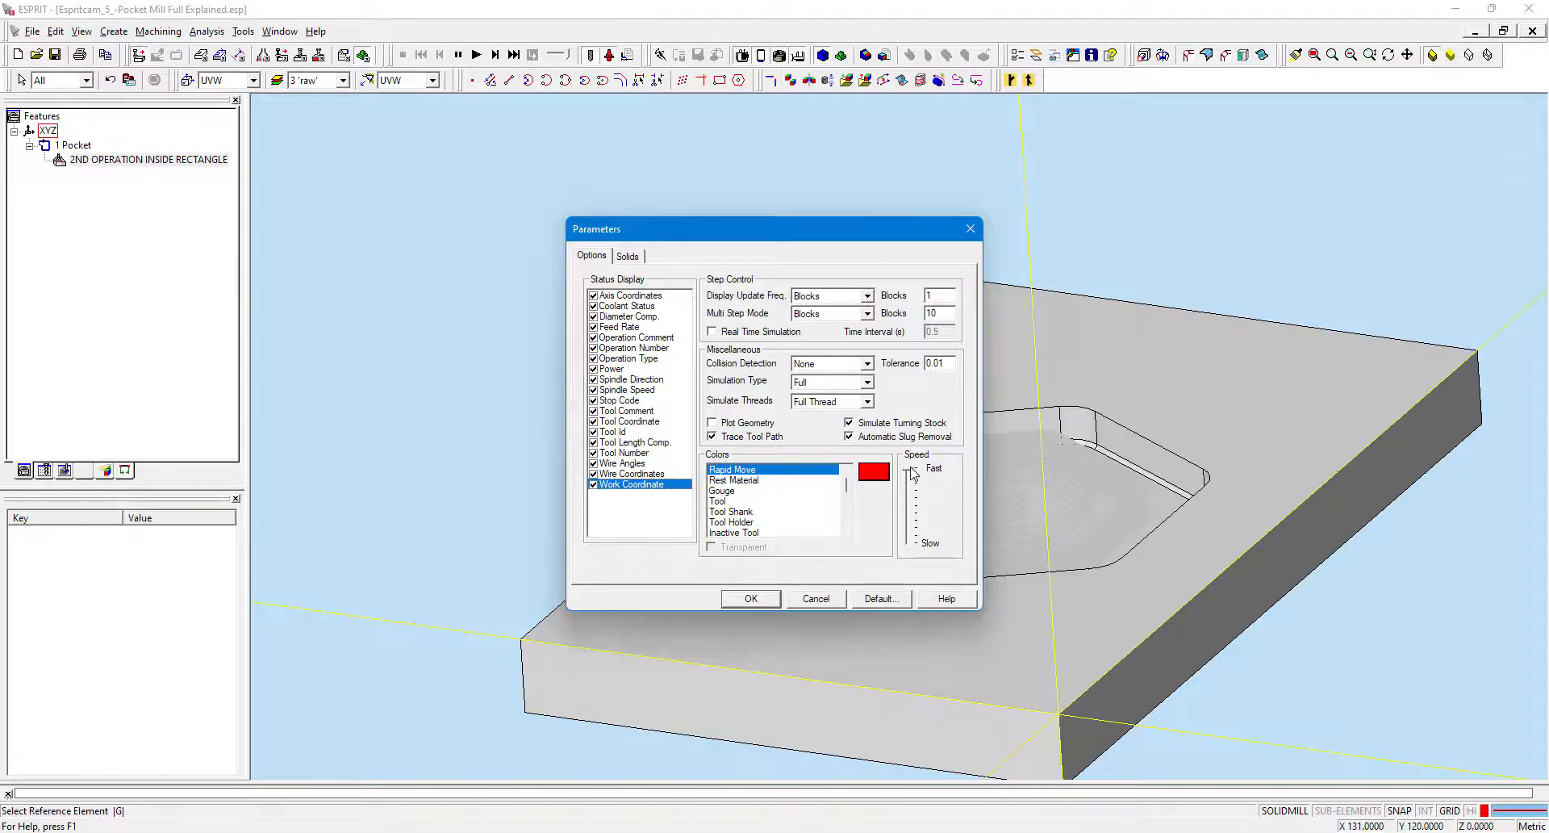
# Slow the simulation speed, set the bounding stock solid colour to light cyan, and apply the parameters.
pyautogui.moveTo(914, 474); pyautogui.dragTo(914, 508)
pyautogui.click(628, 256)
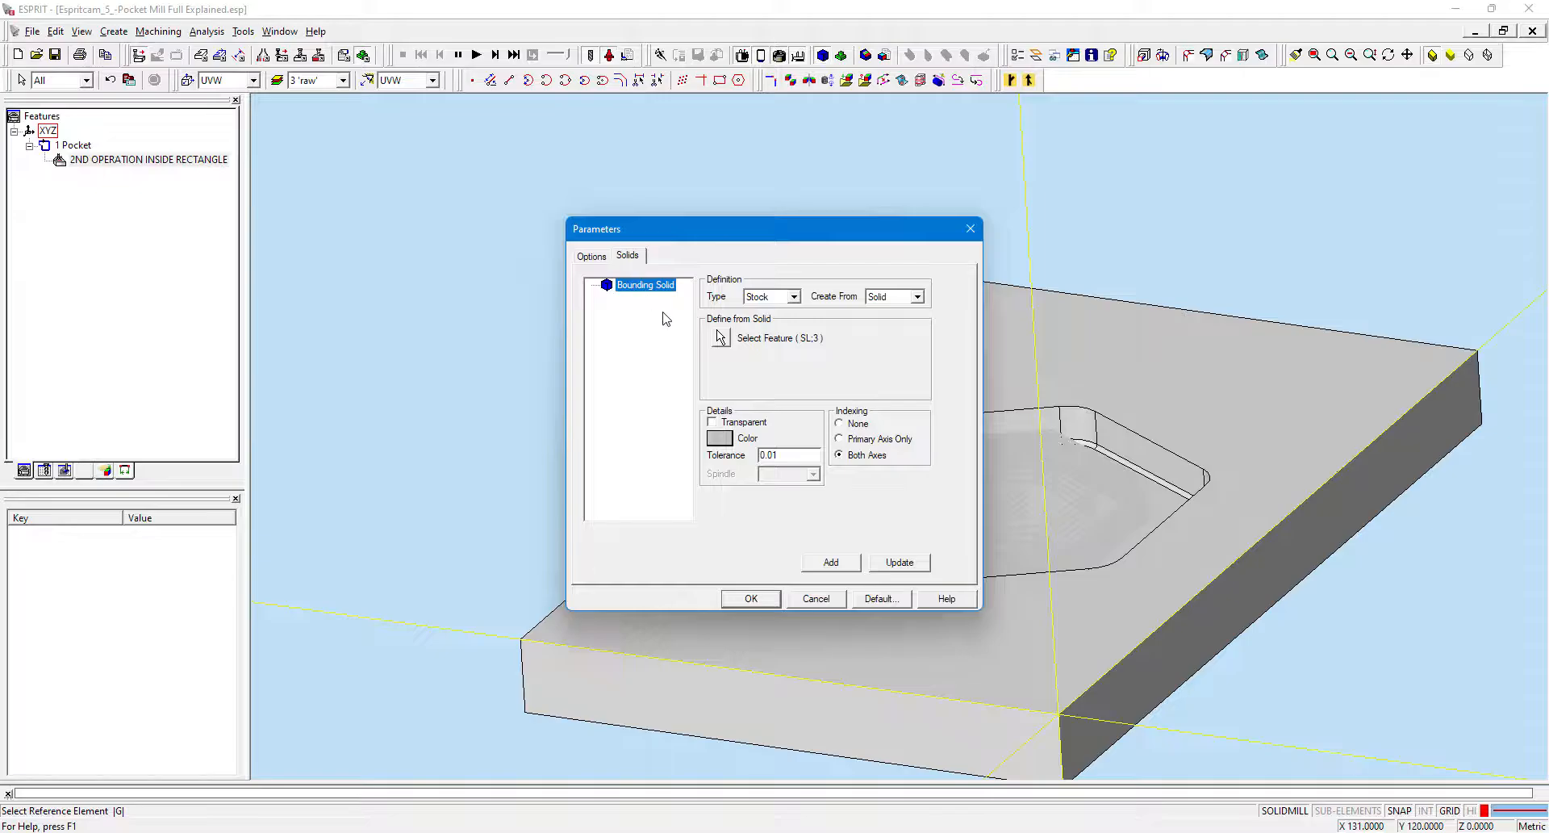
pyautogui.click(729, 443)
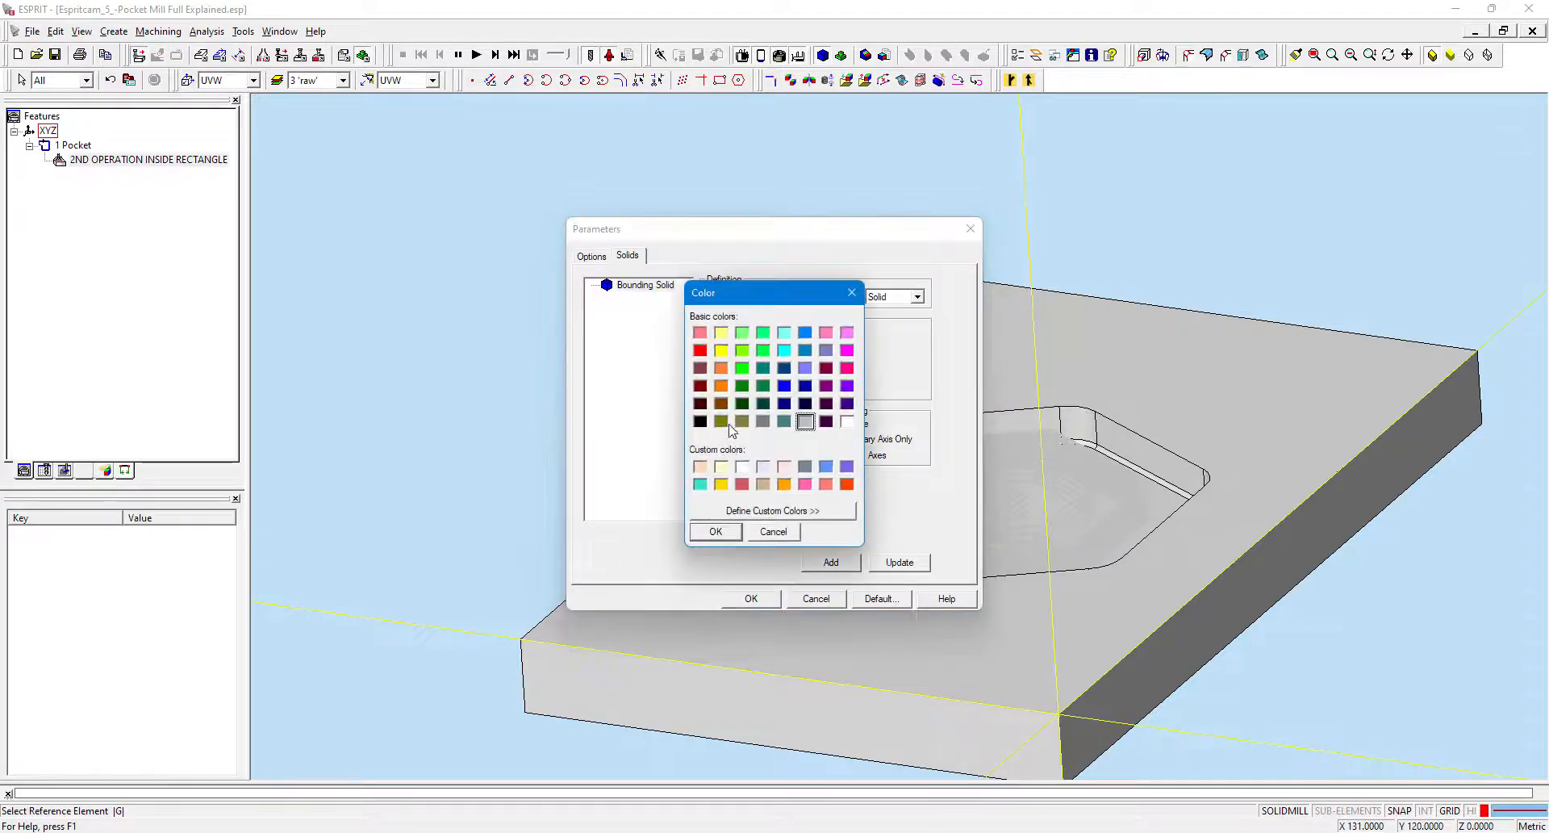
pyautogui.click(783, 333)
pyautogui.click(719, 533)
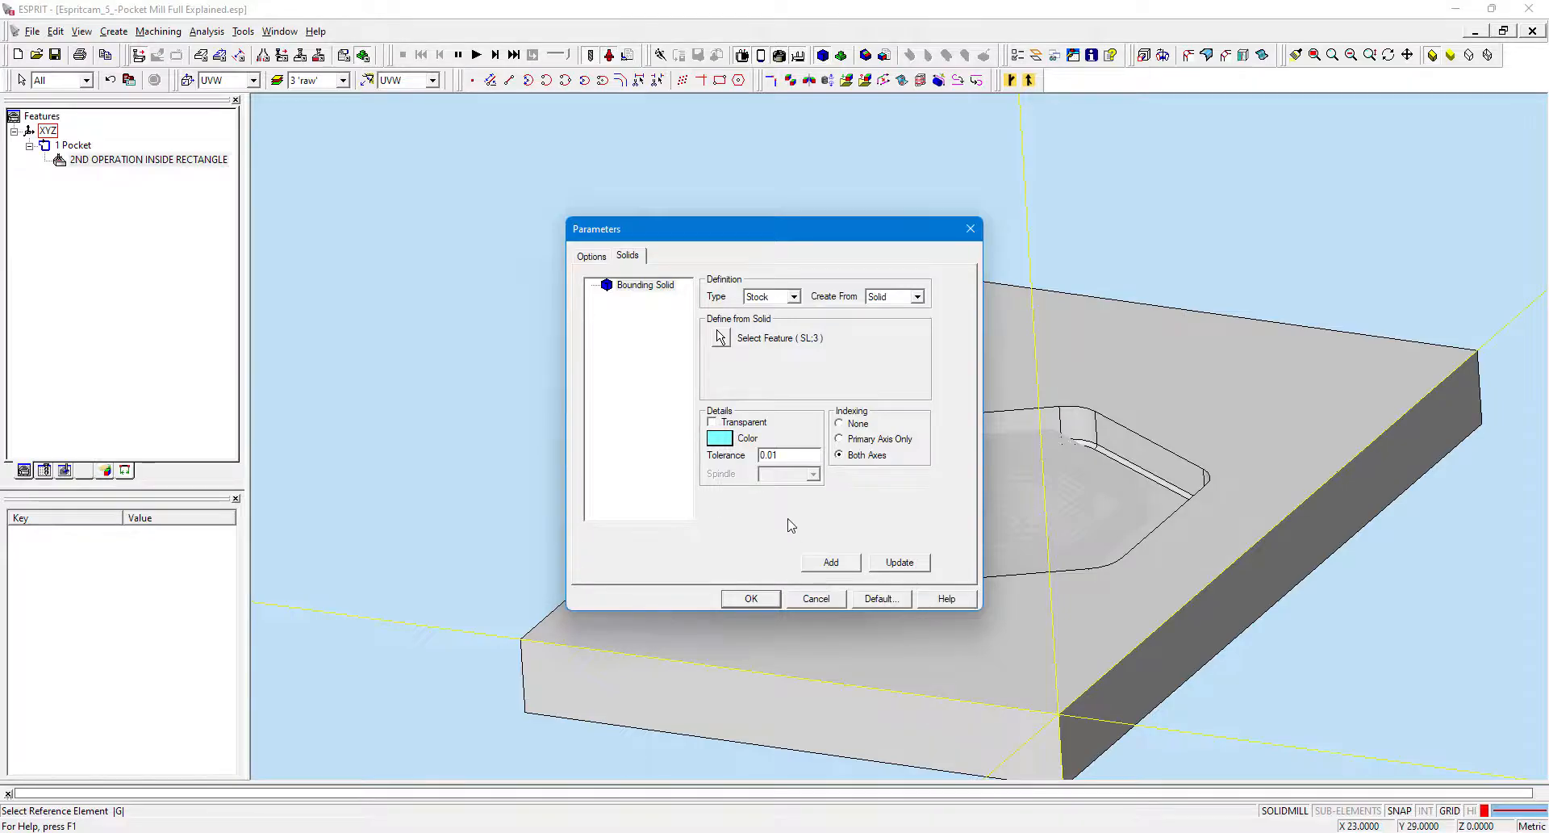
pyautogui.click(751, 599)
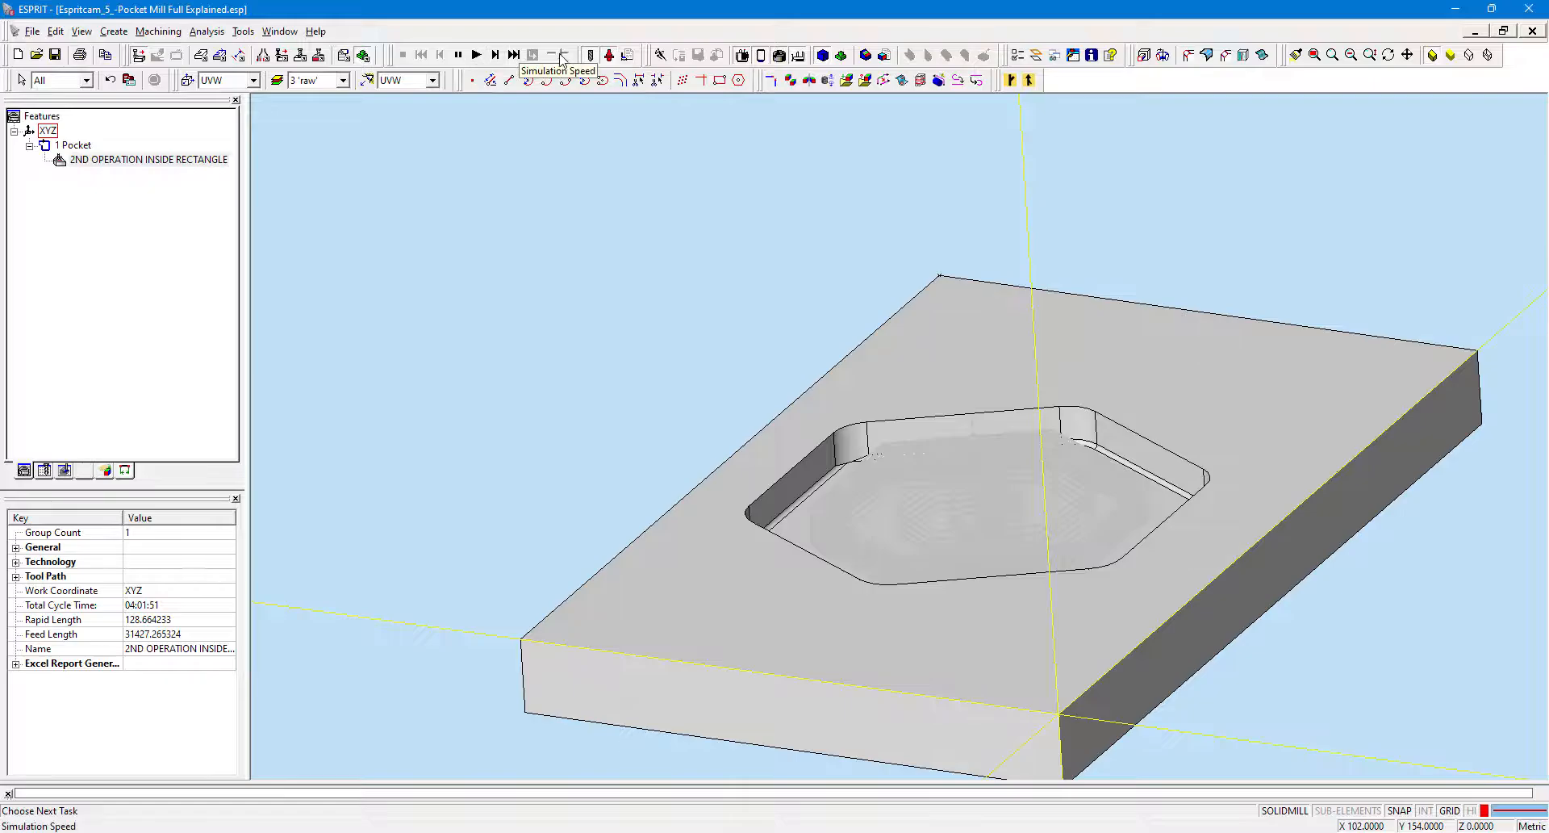
# Run the machining simulation of the pocket operation, pausing and resuming it while zooming in.
pyautogui.click(477, 54)
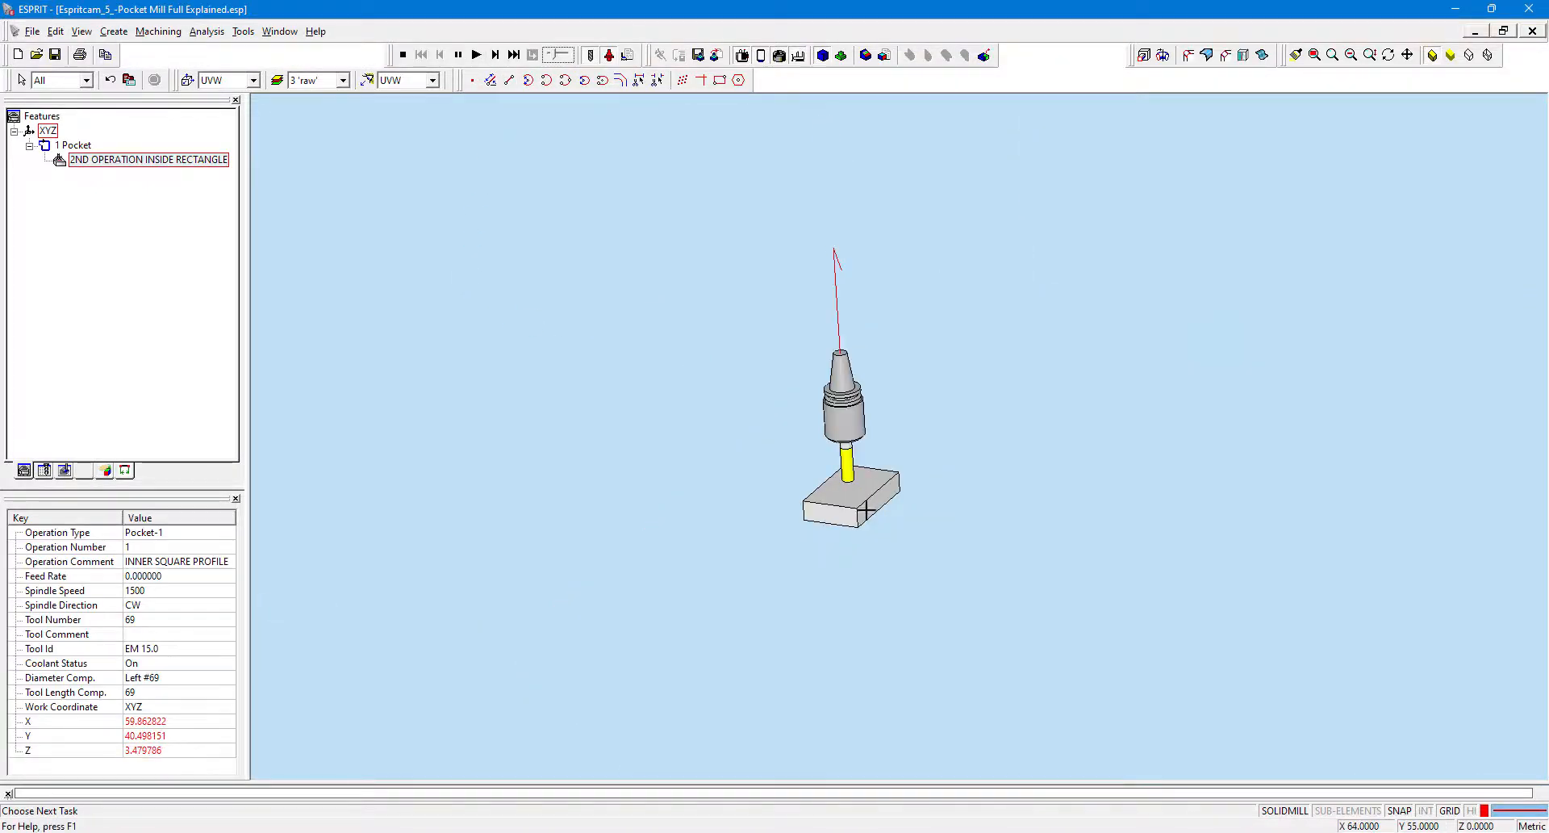
pyautogui.scroll(6, 888, 508)
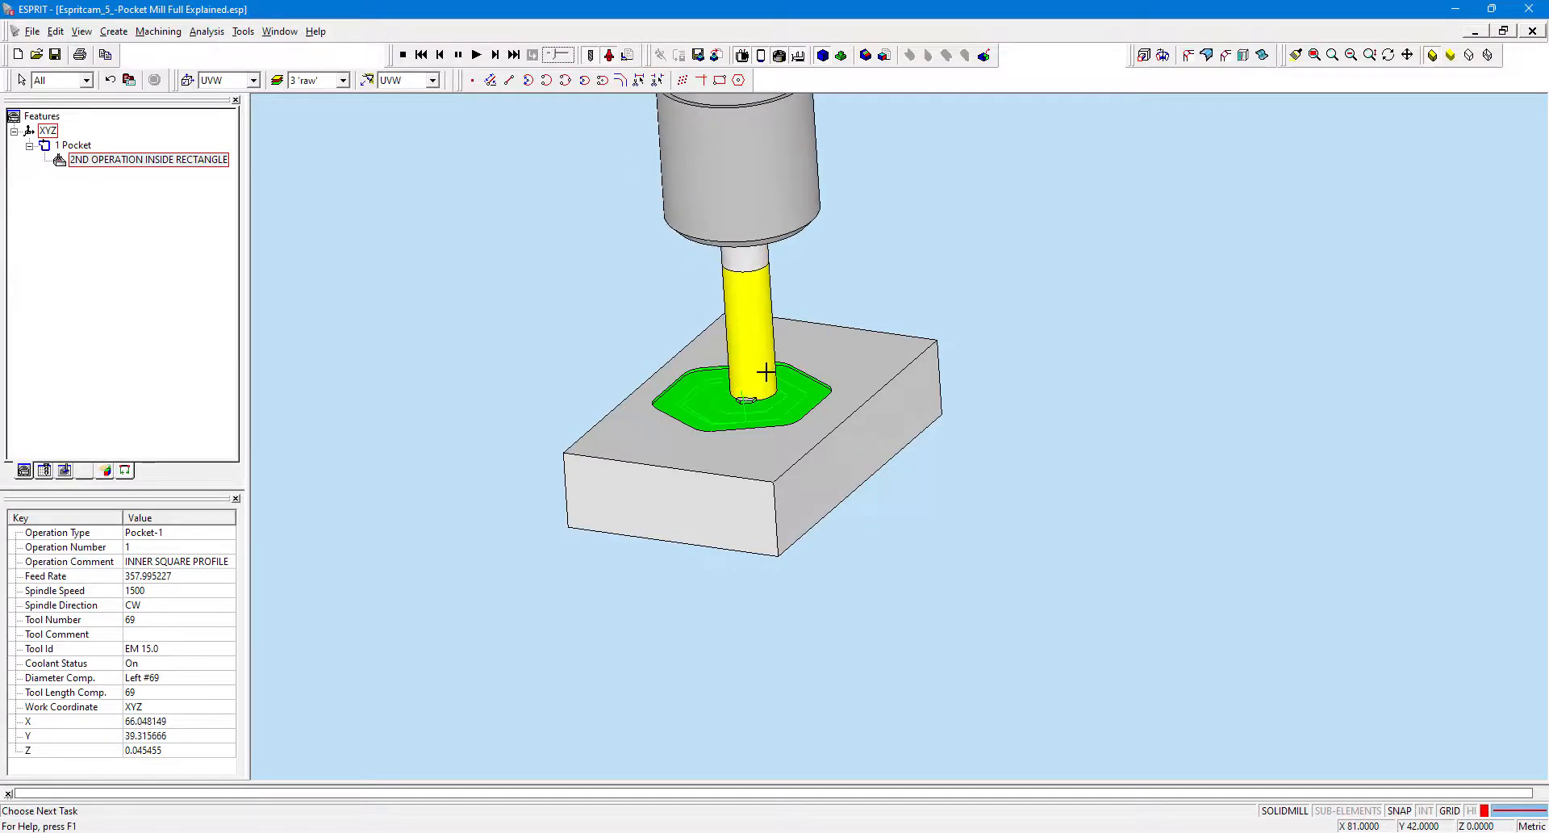
pyautogui.scroll(5, 765, 371)
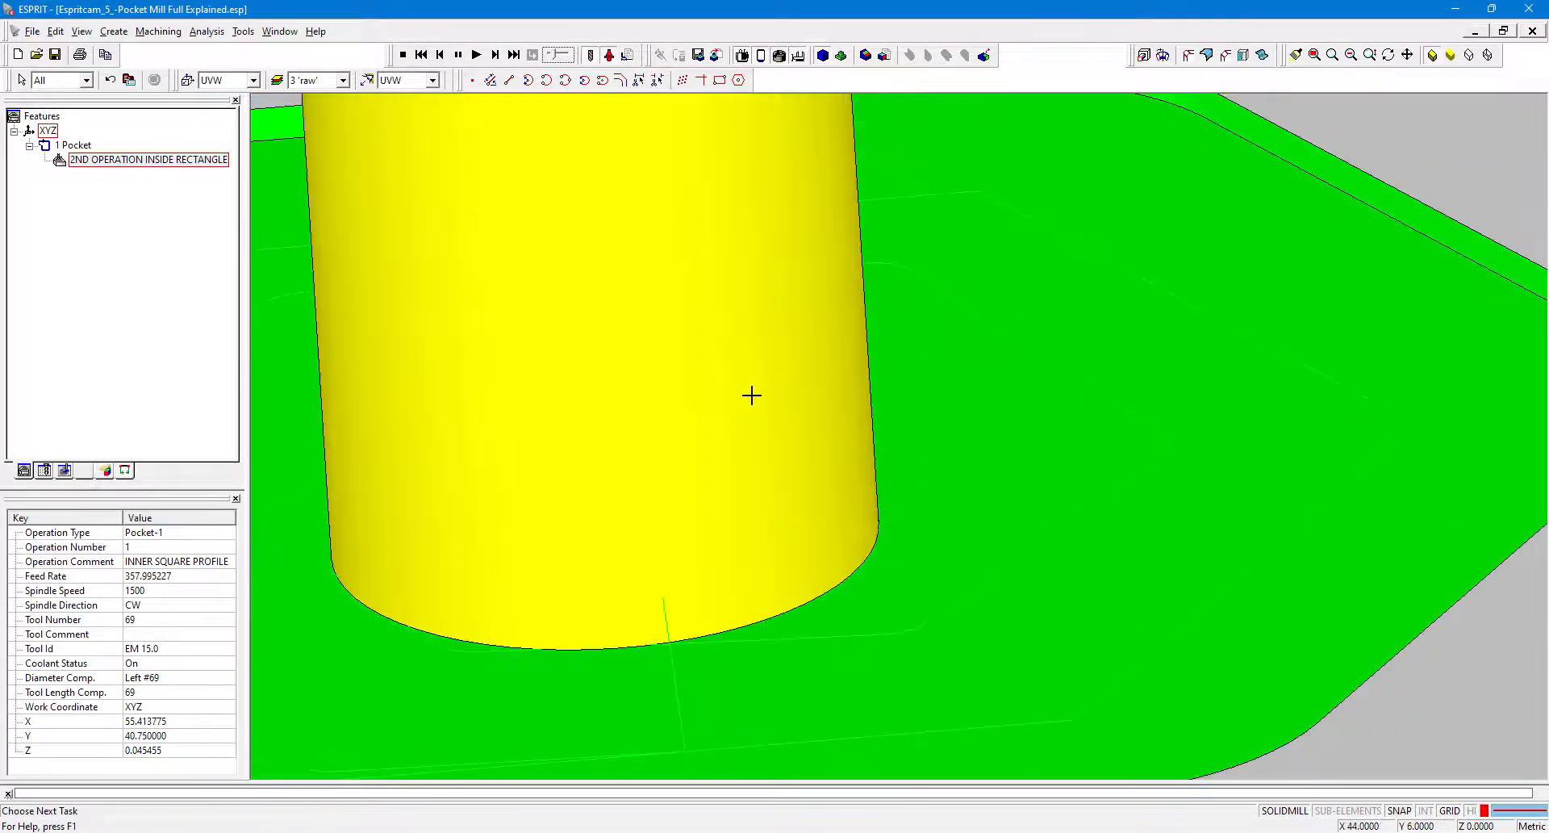
pyautogui.scroll(-6, 751, 395)
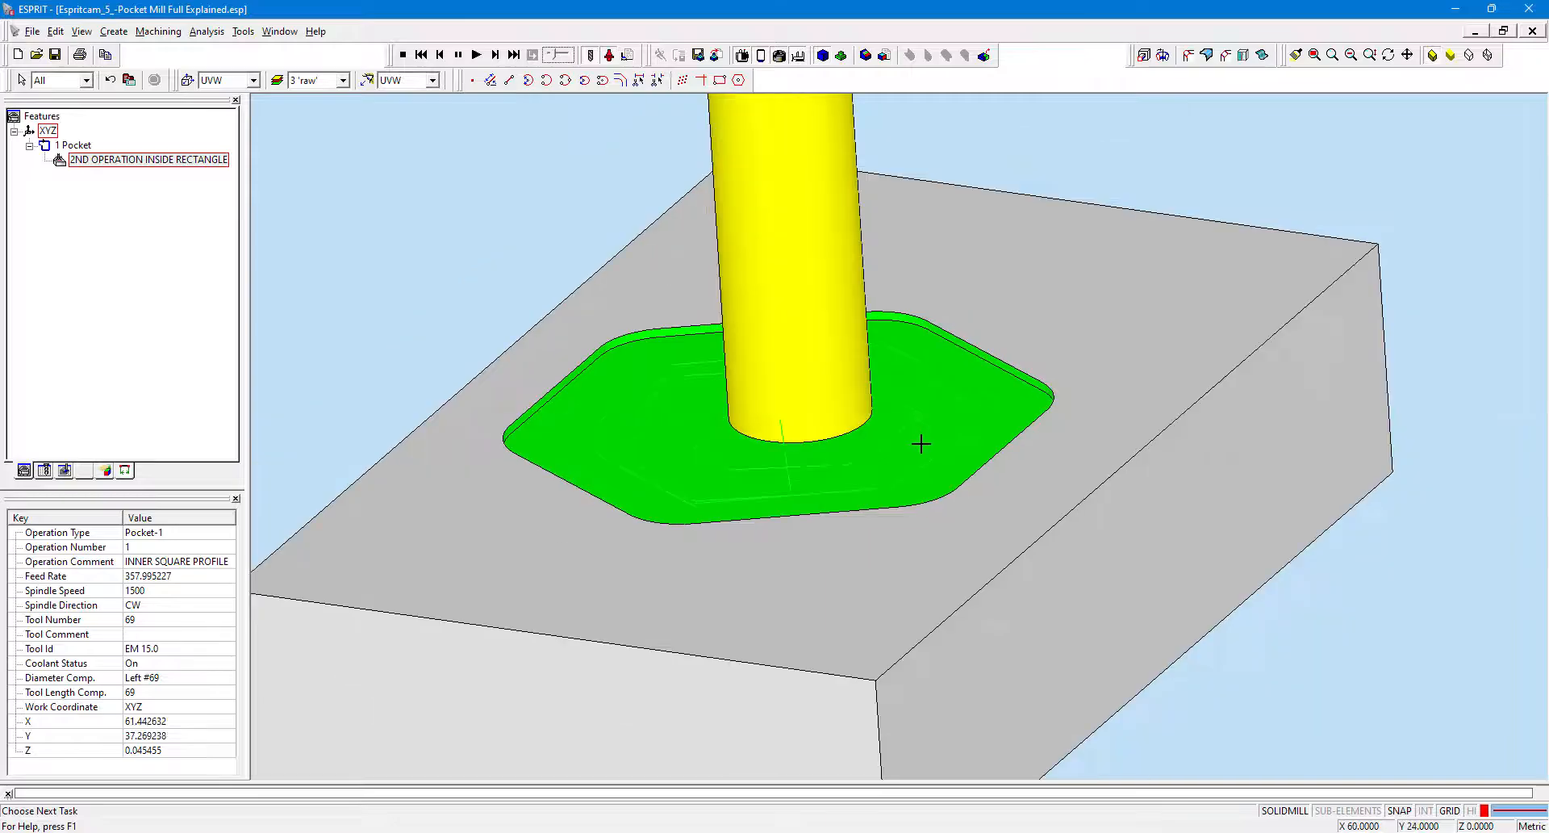
pyautogui.scroll(-3, 920, 444)
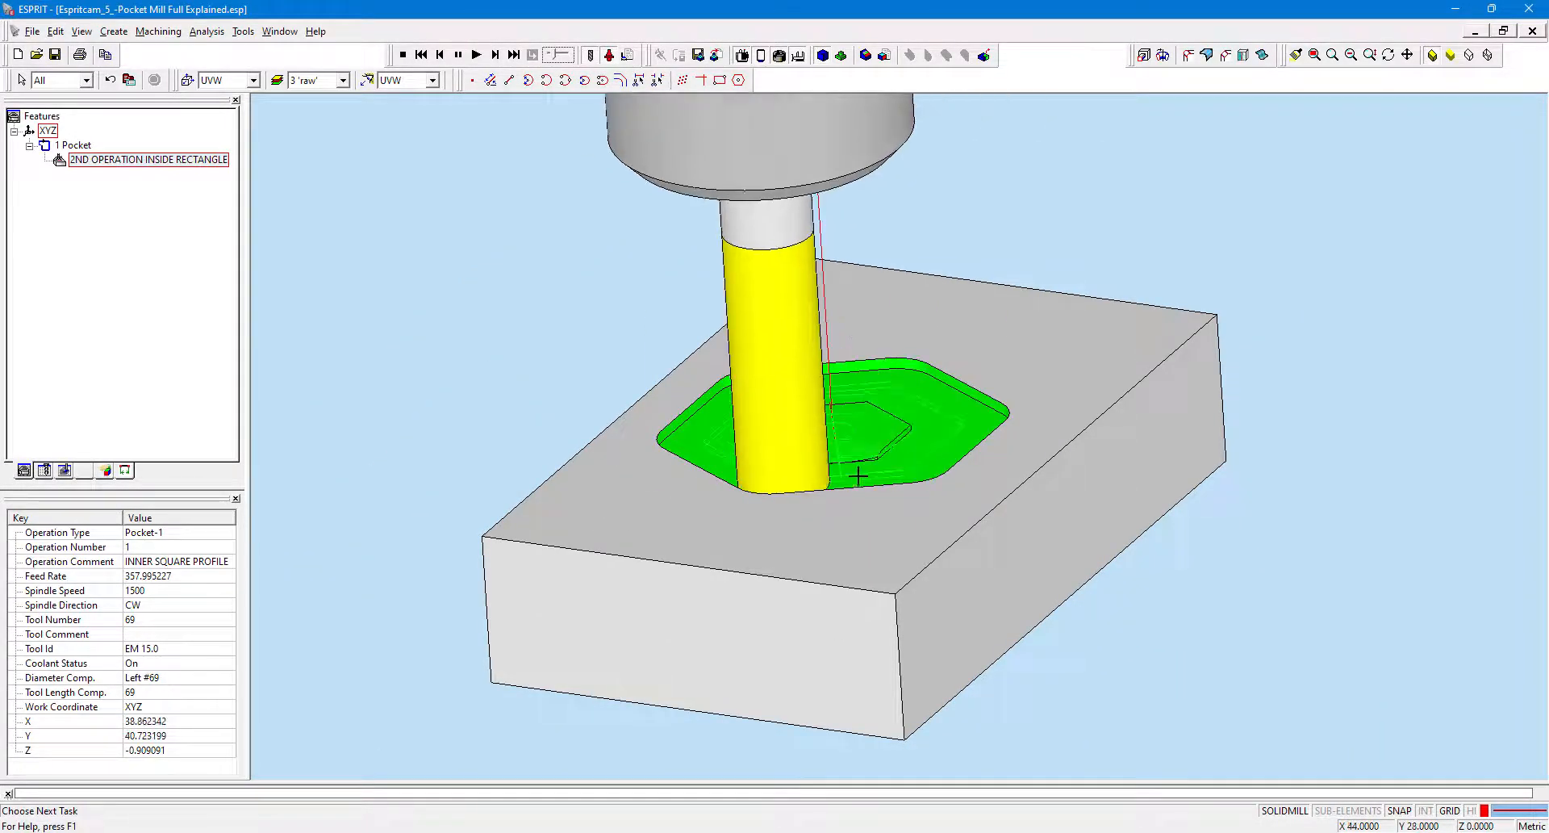
pyautogui.scroll(3, 857, 476)
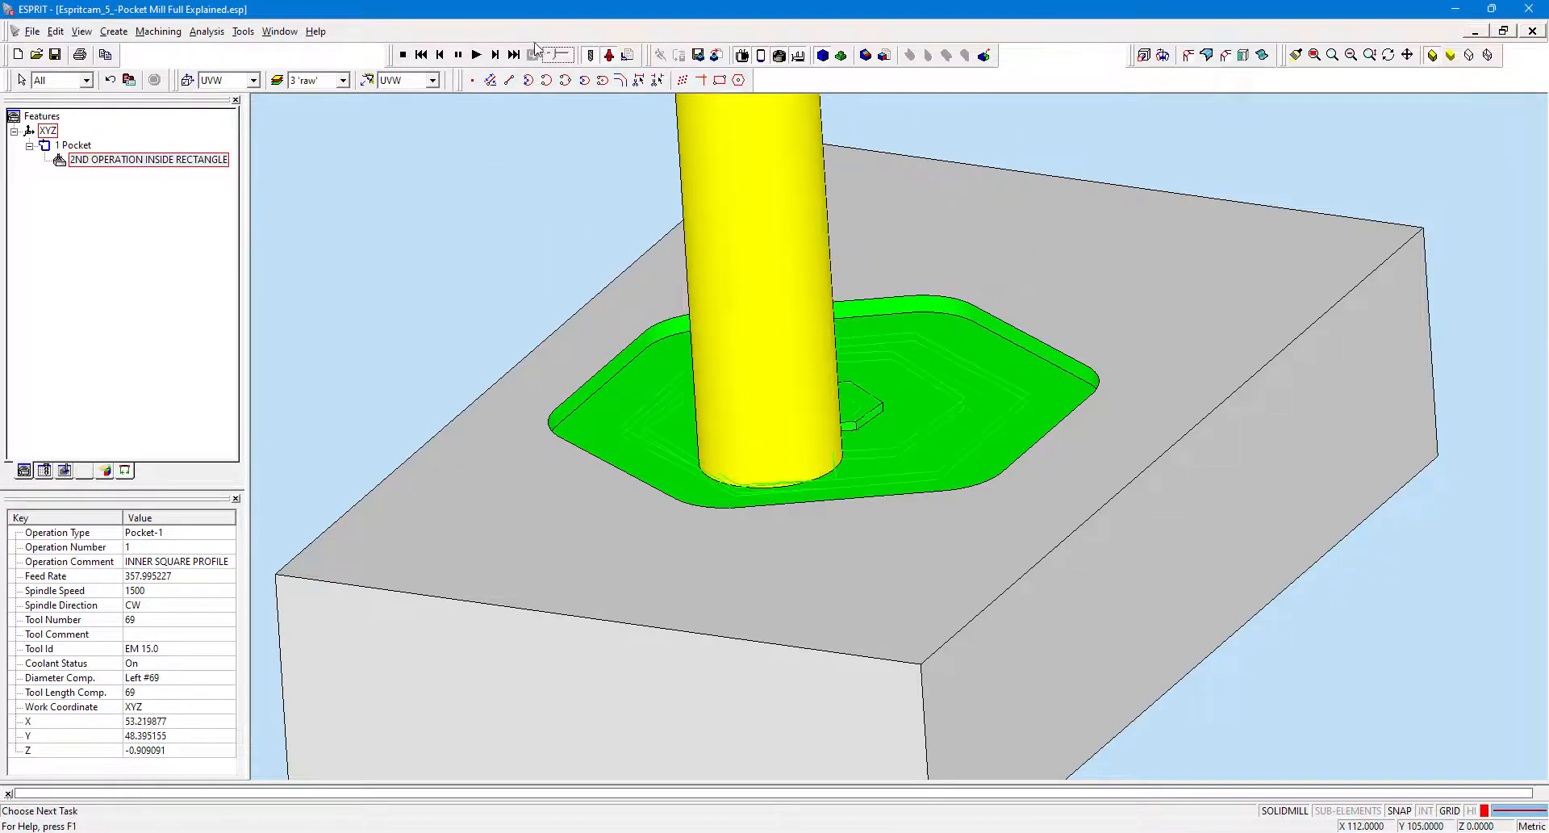
pyautogui.click(456, 58)
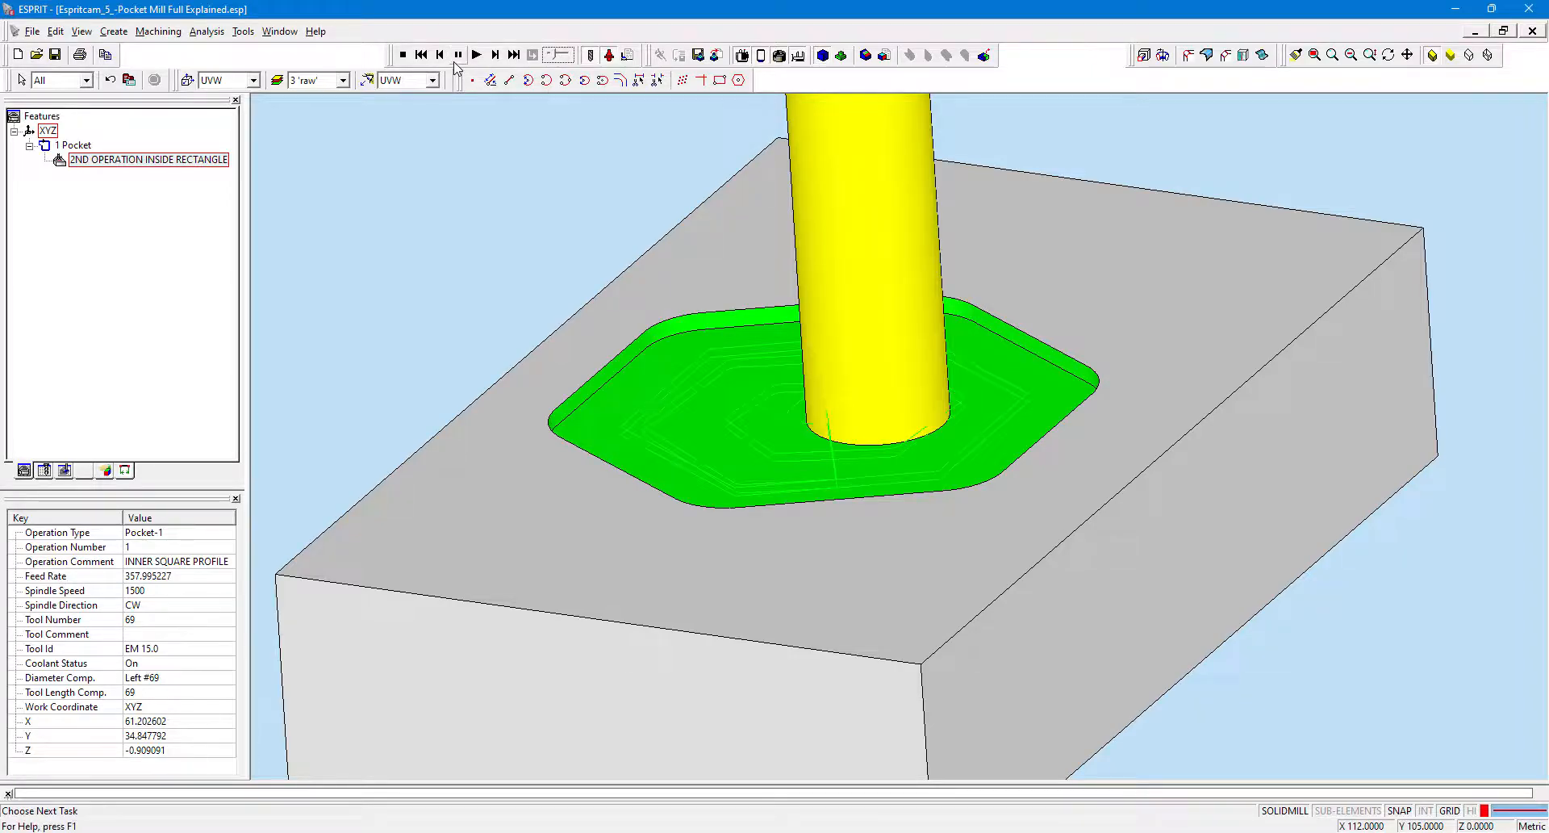
pyautogui.click(477, 56)
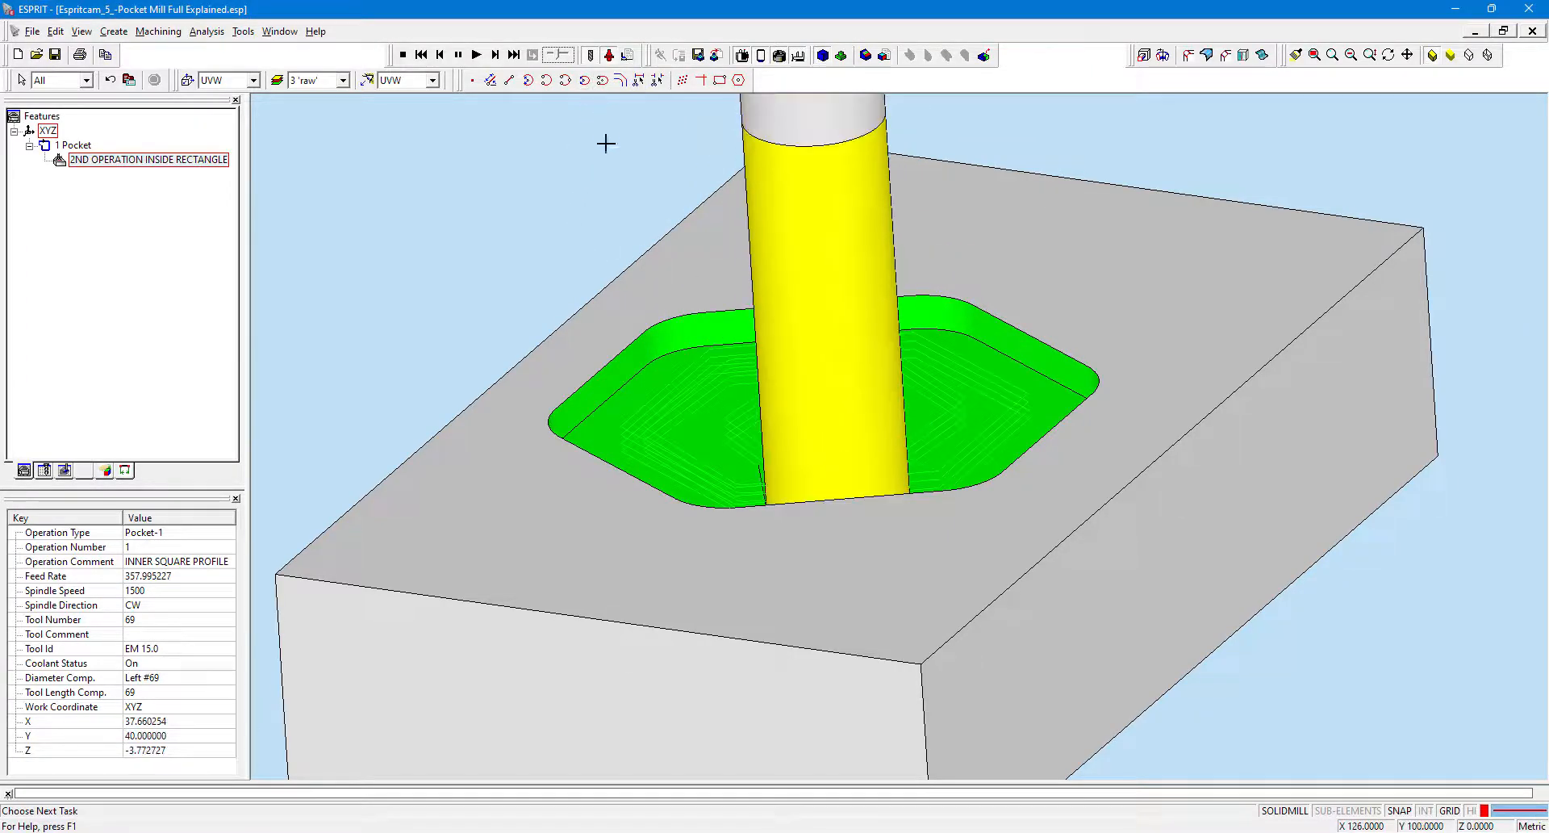
# Try the target/stock comparison and display options during the simulation.
pyautogui.scroll(-2, 672, 210)
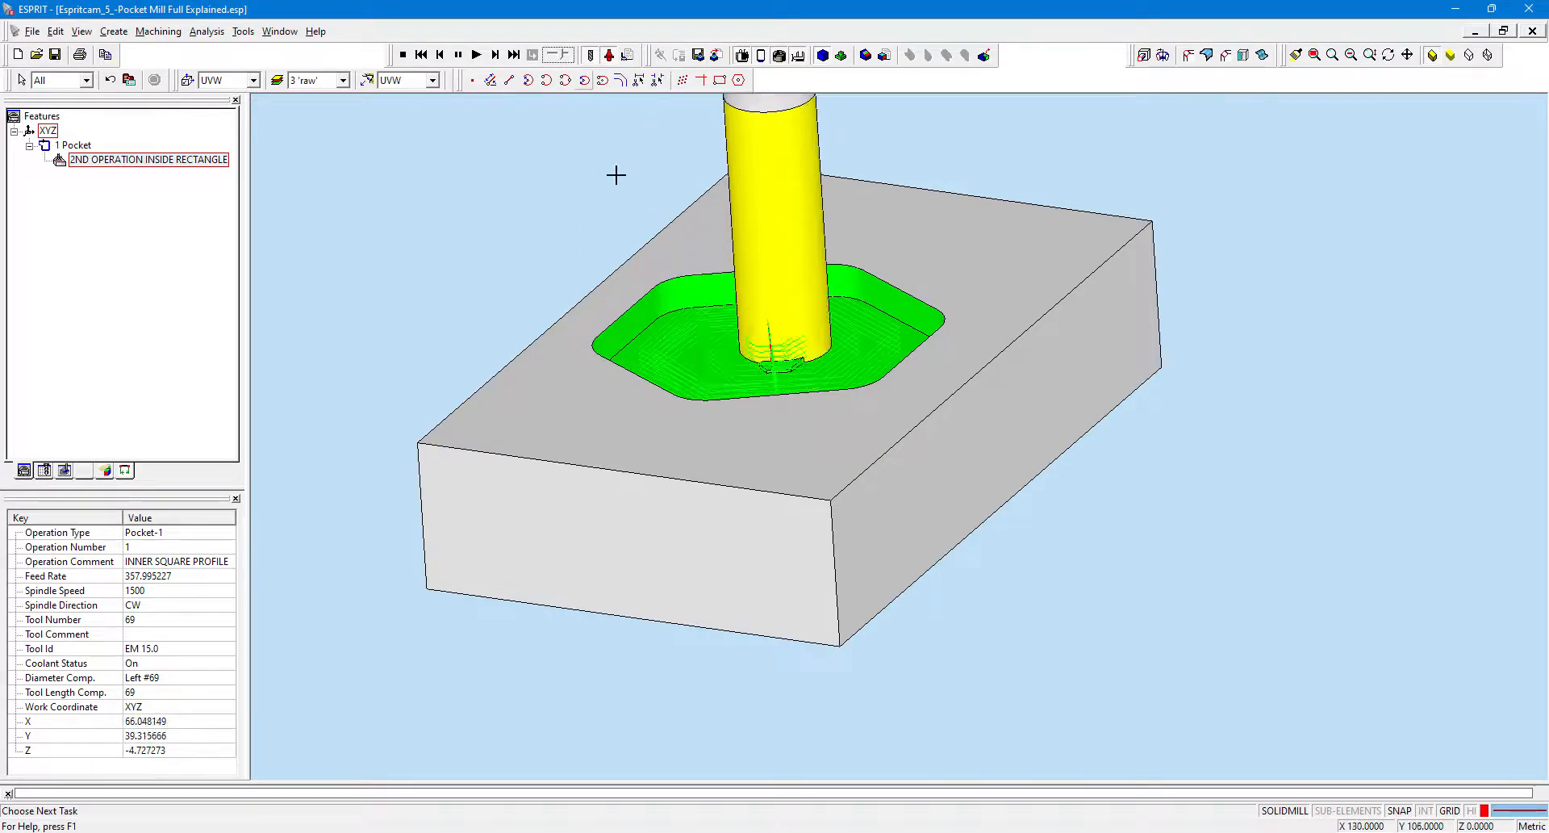
pyautogui.scroll(-5, 799, 448)
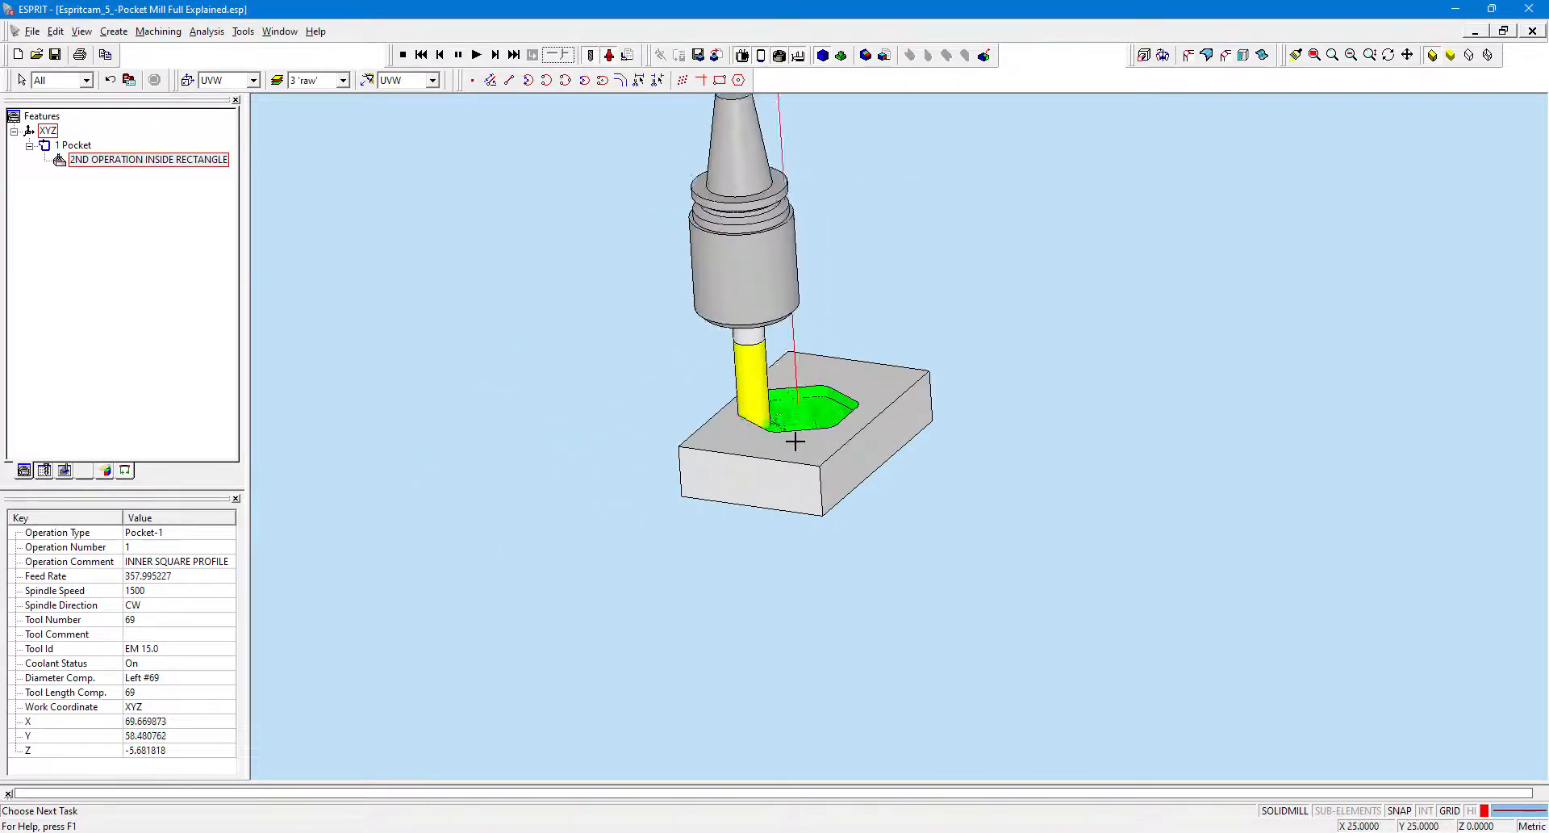
pyautogui.scroll(2, 697, 278)
pyautogui.scroll(1, 698, 278)
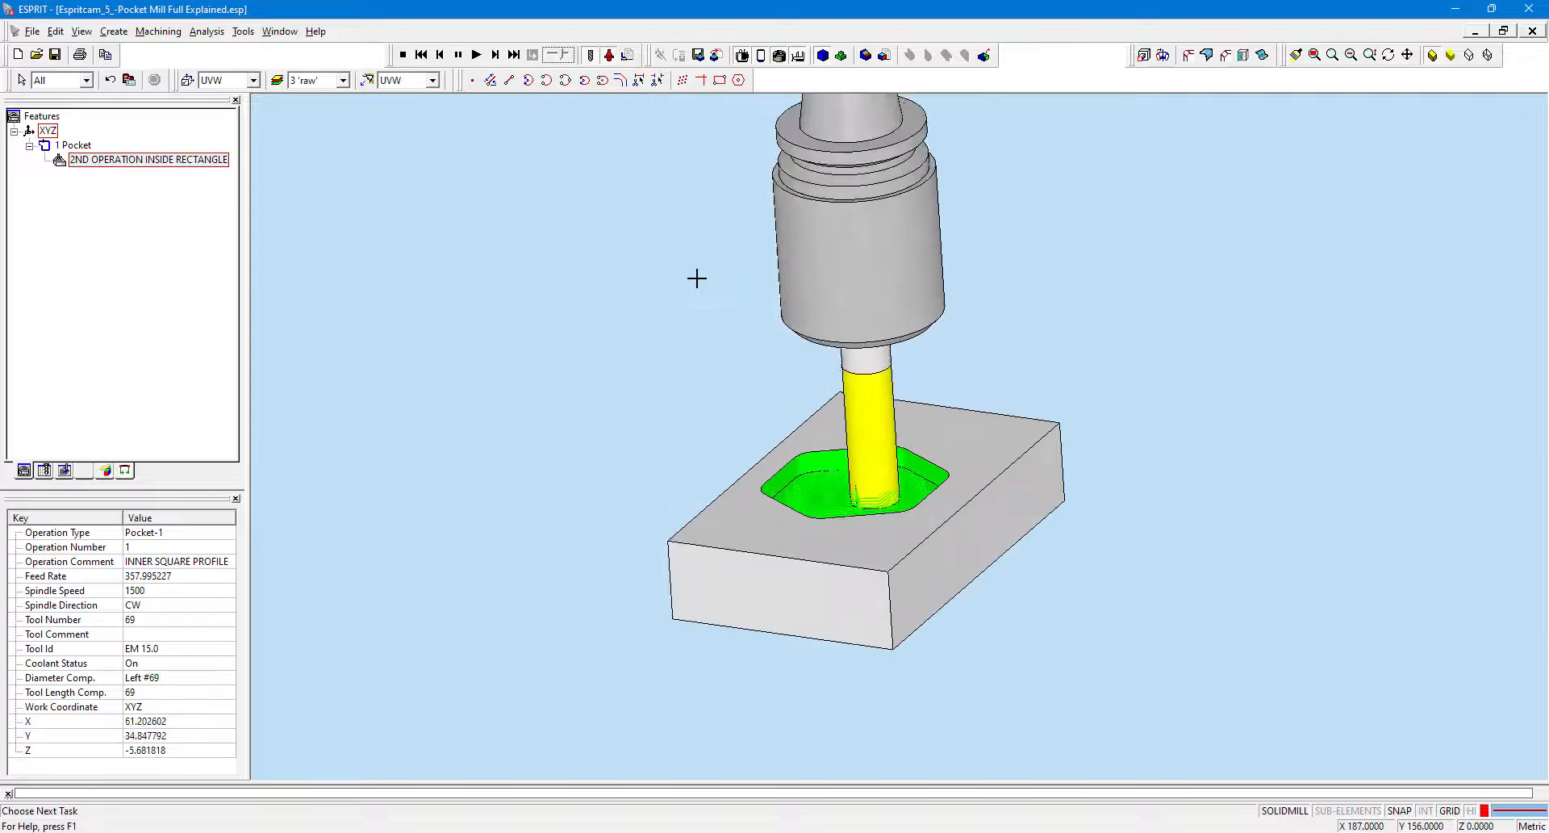
pyautogui.click(865, 55)
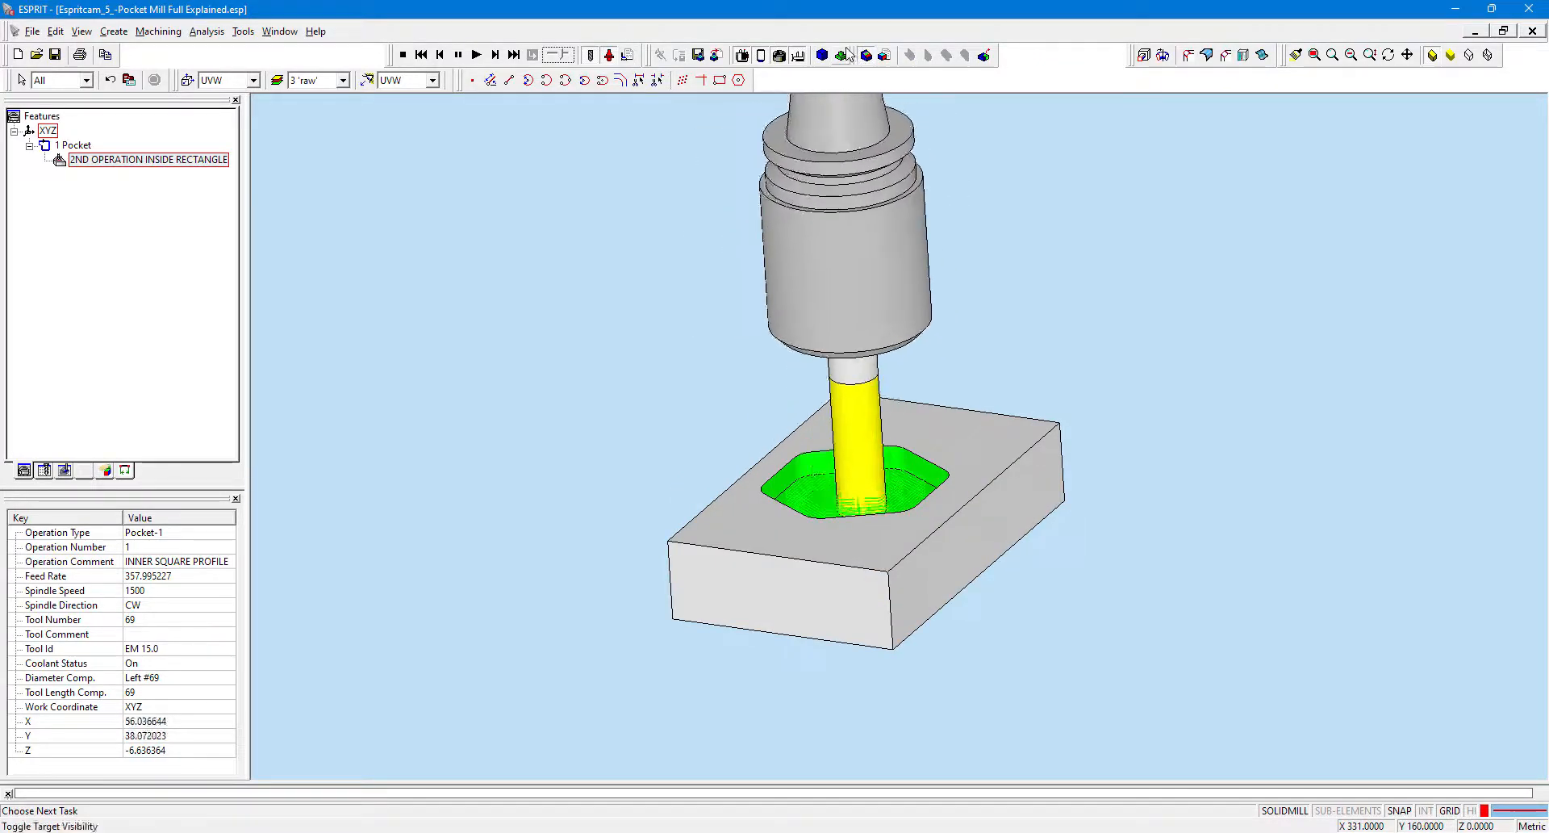
pyautogui.click(985, 63)
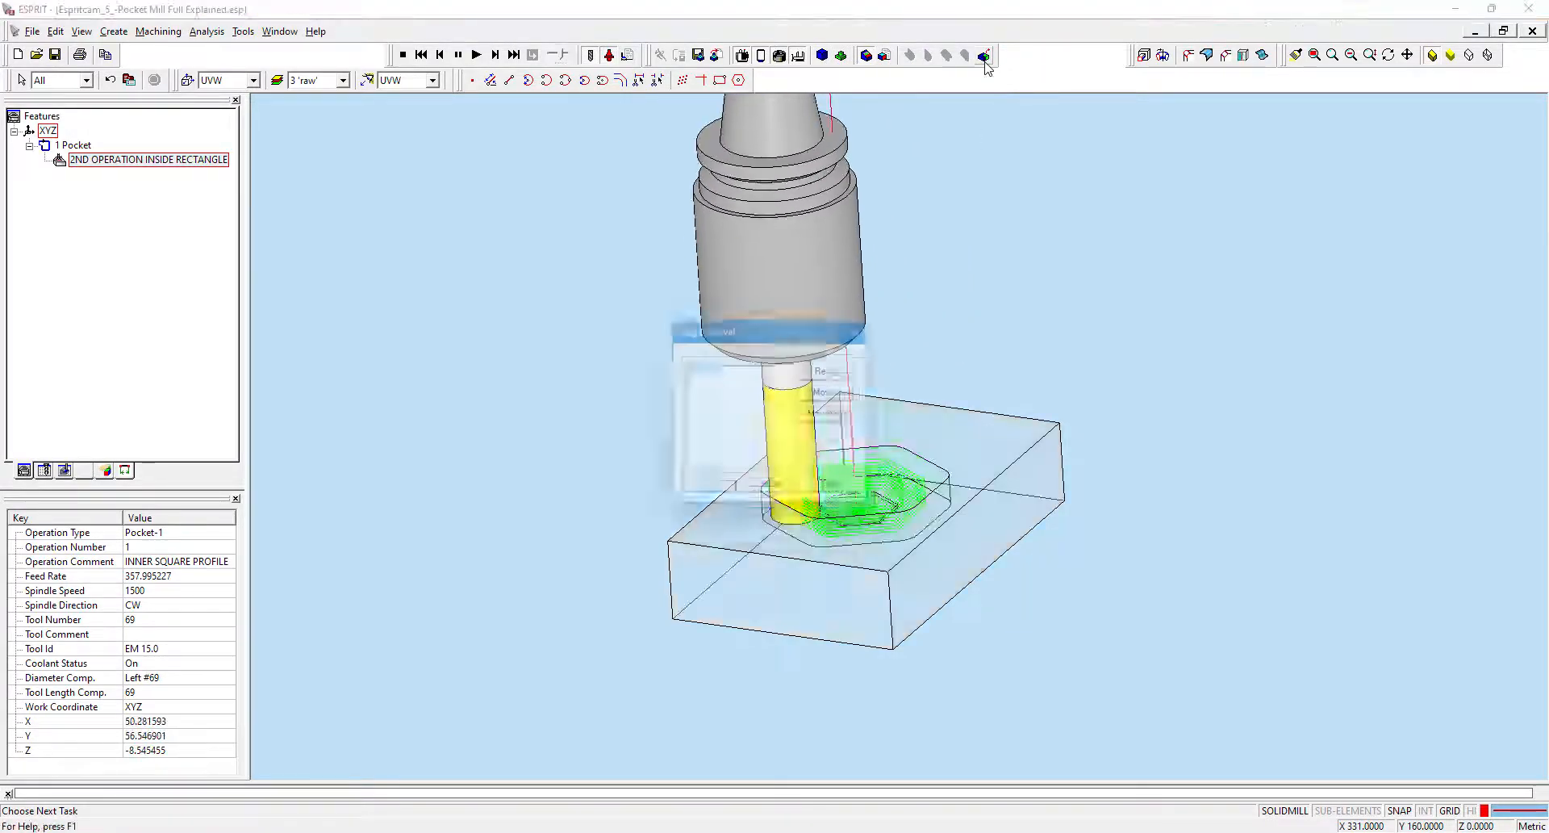
pyautogui.click(707, 492)
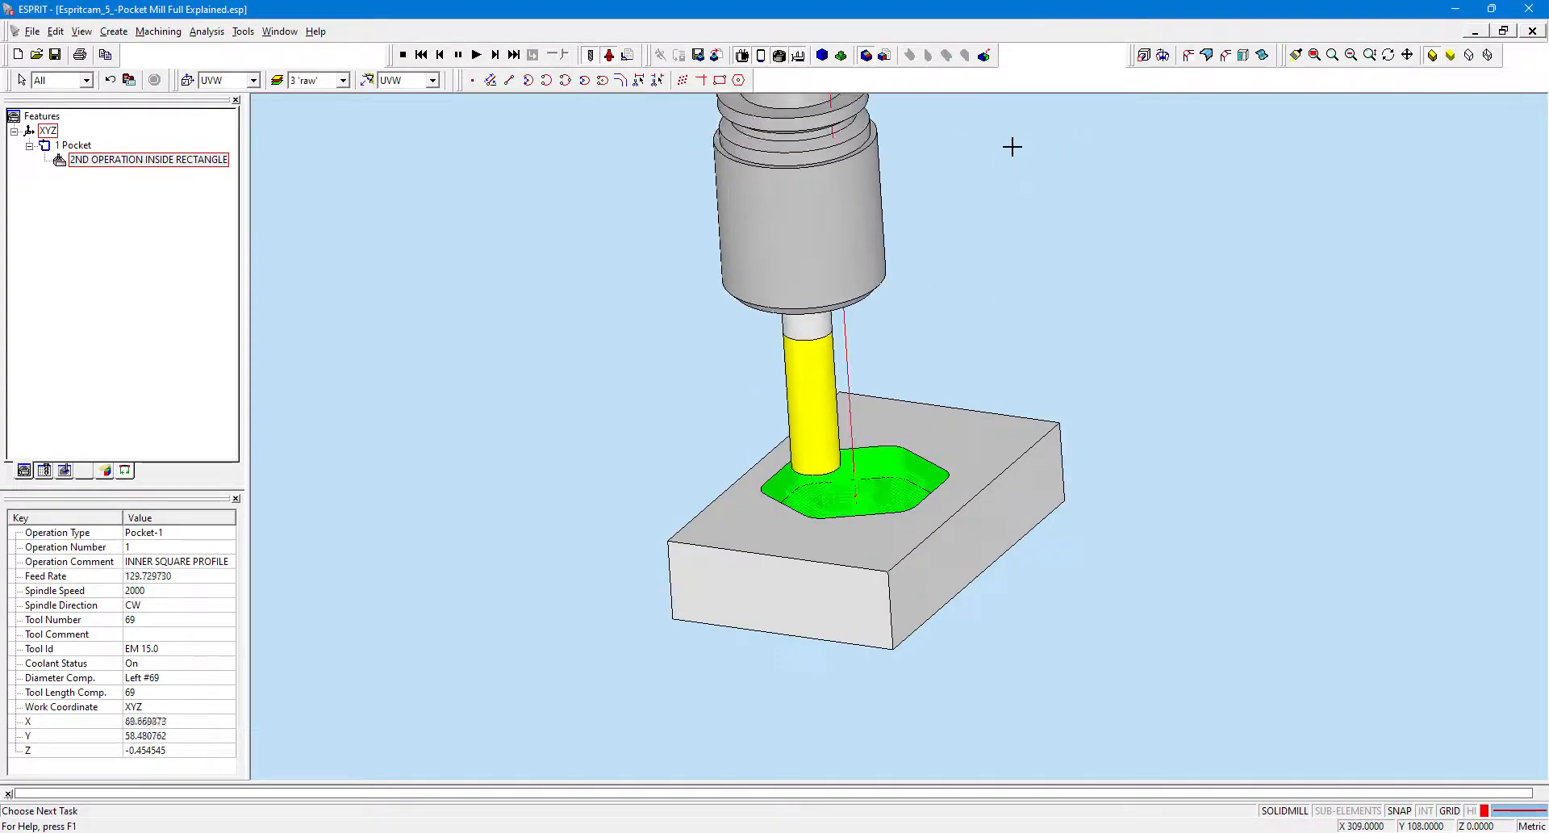
# Watch the simulation cut the pocket from a closer, rotated view.
pyautogui.scroll(6, 877, 592)
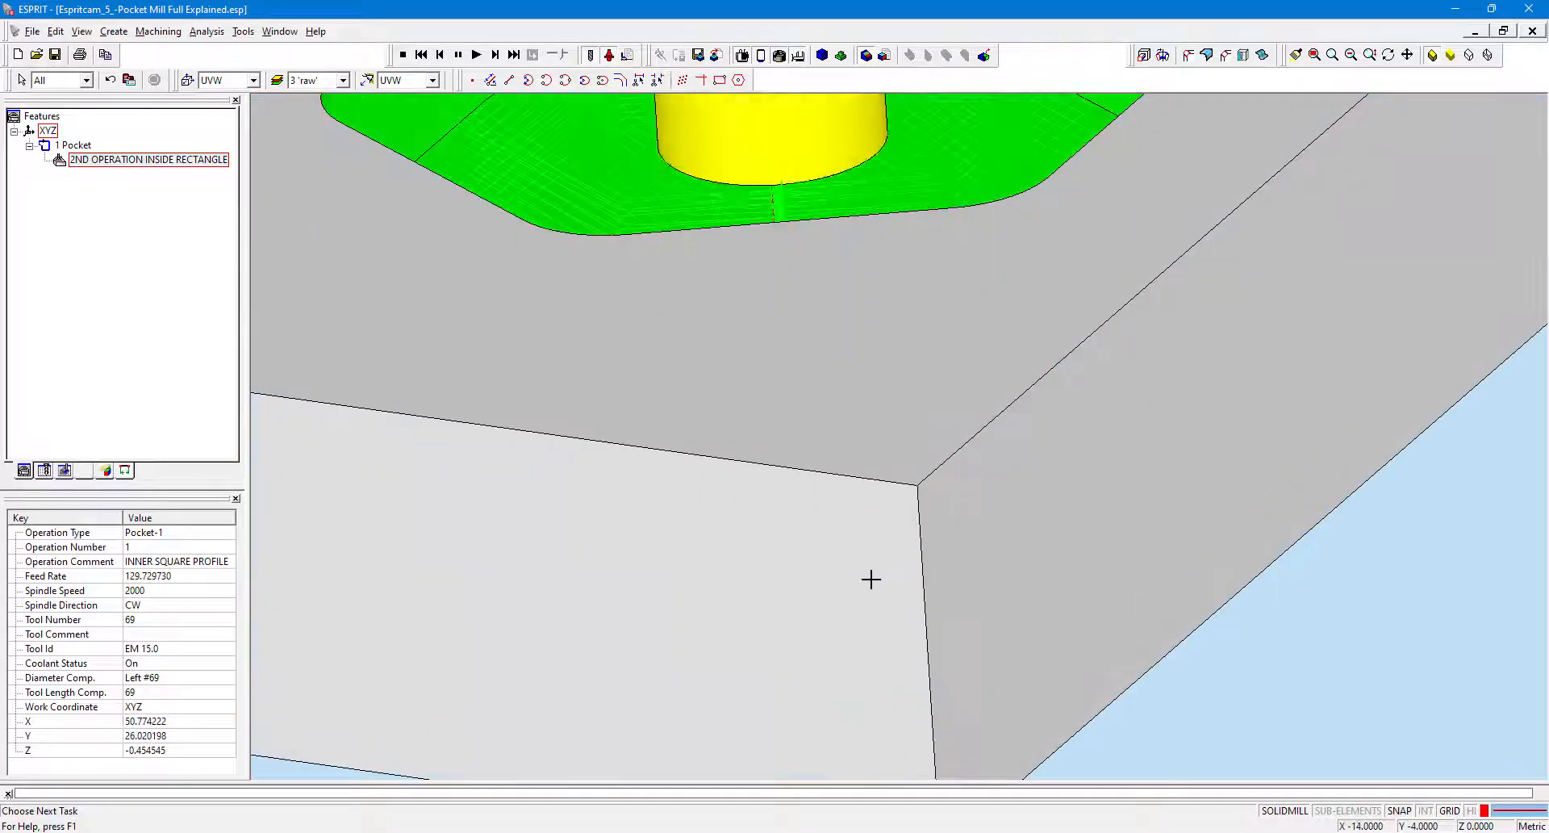
pyautogui.scroll(-4, 867, 565)
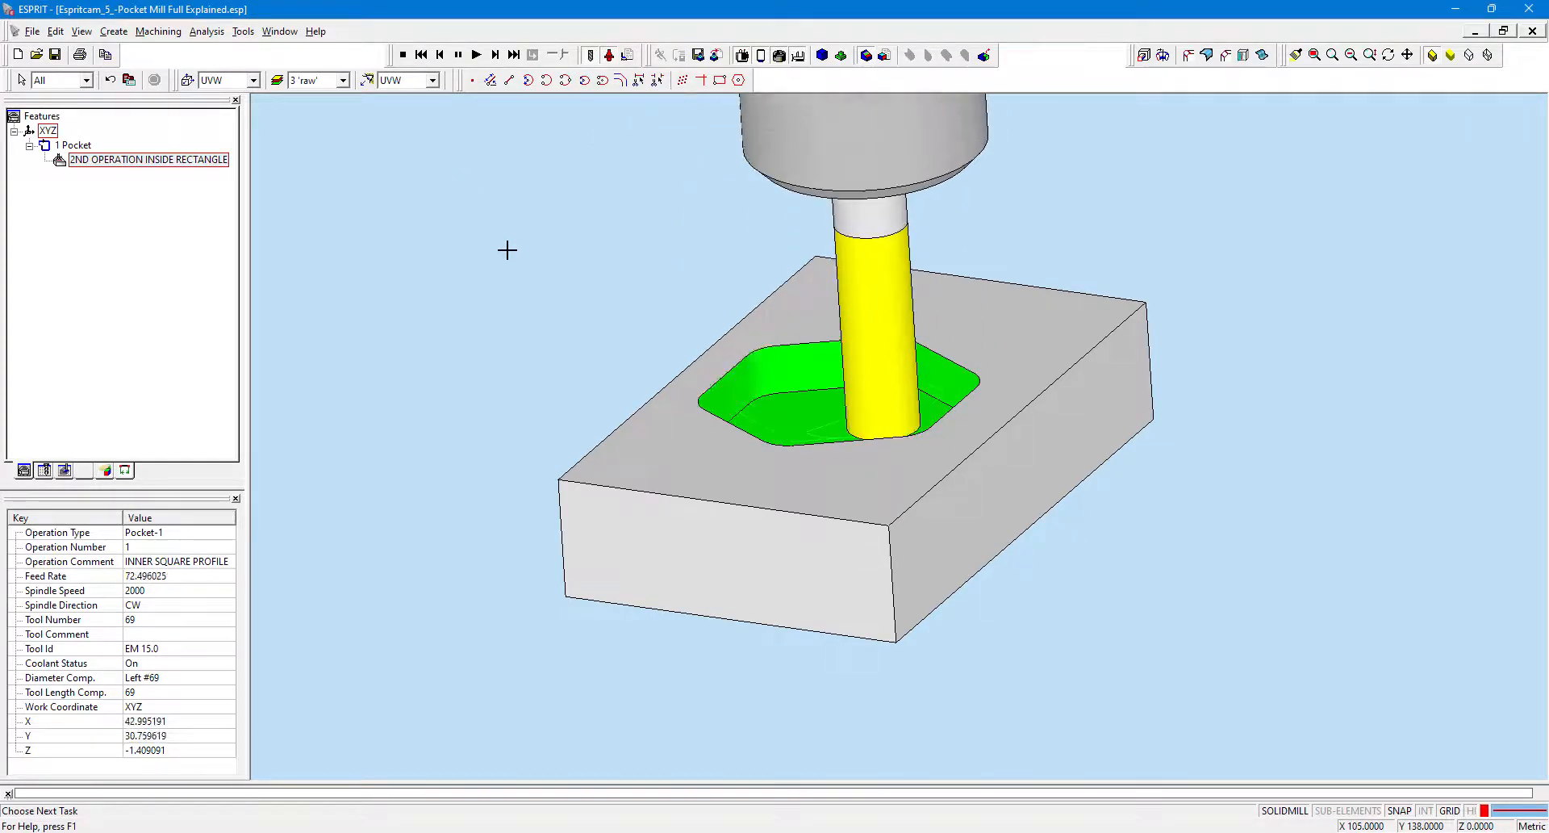
pyautogui.moveTo(778, 332); pyautogui.dragTo(792, 355, button='middle')
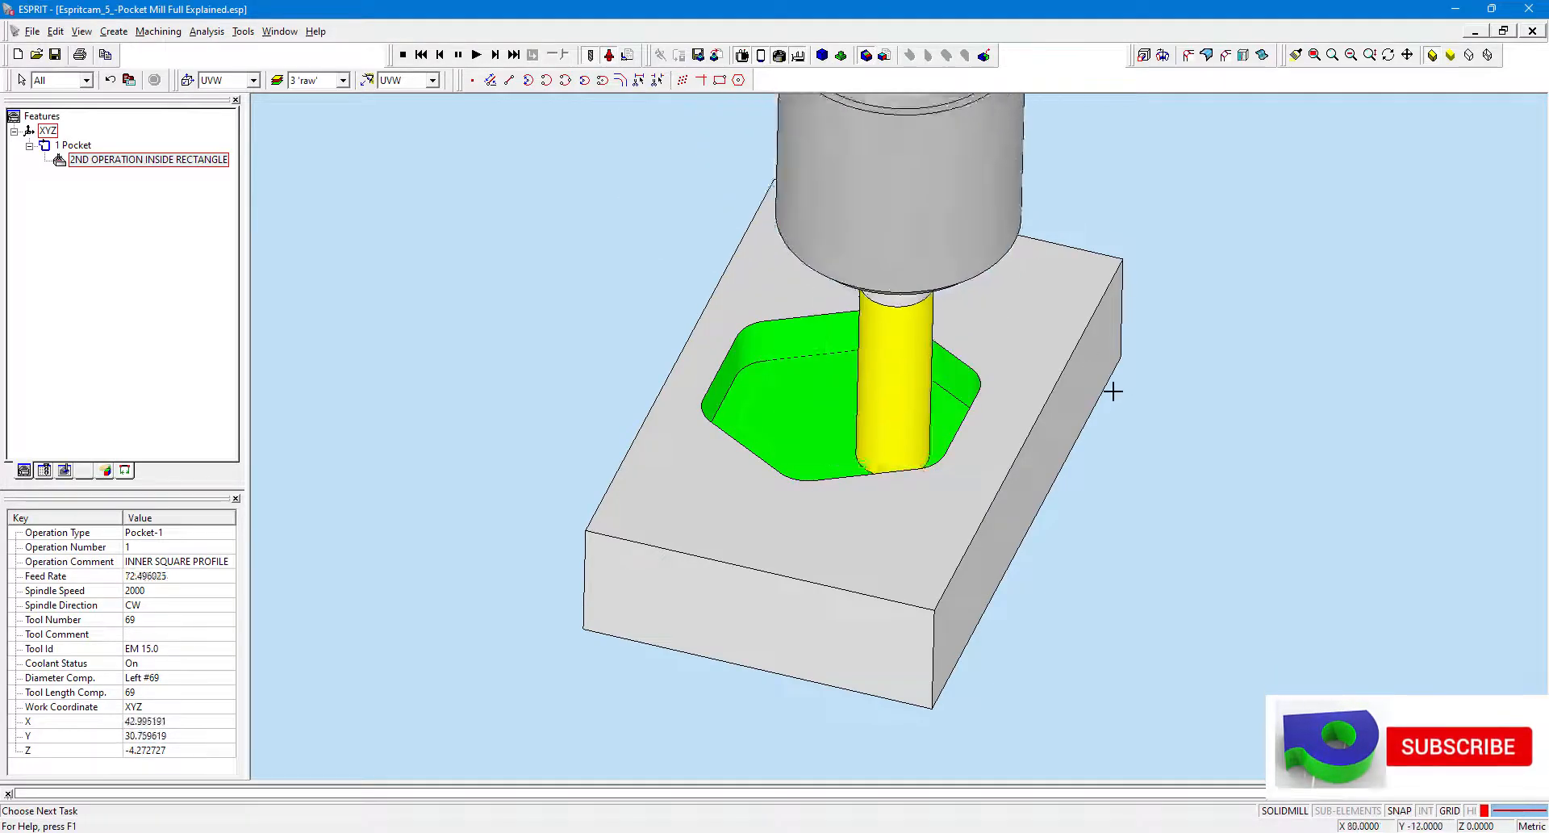
# Inspect the simulated pocket from different zoom levels and angles, then stop the simulation.
pyautogui.scroll(-6, 1112, 391)
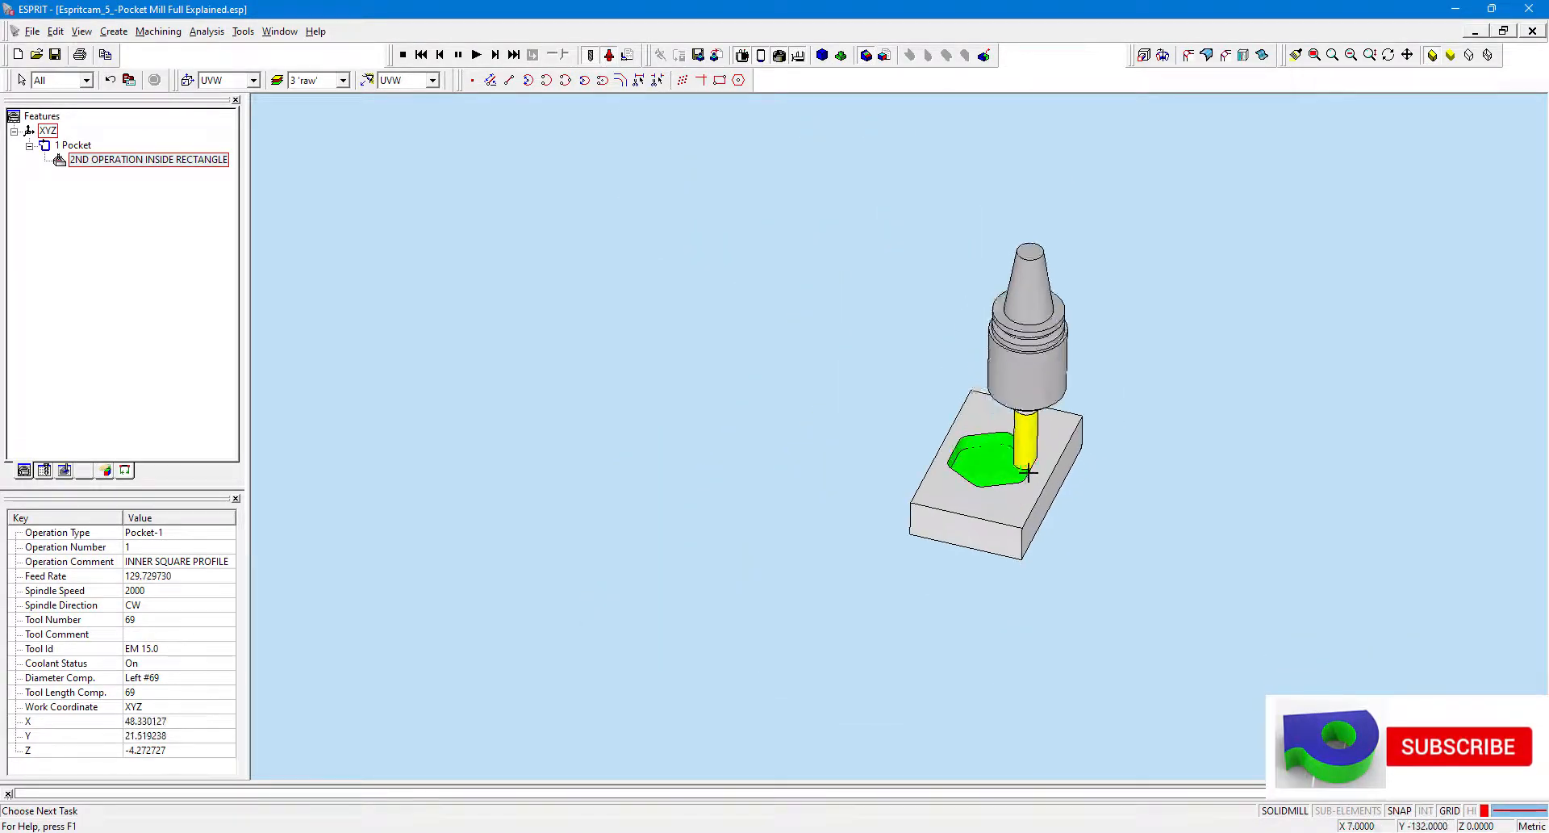
pyautogui.scroll(5, 1124, 477)
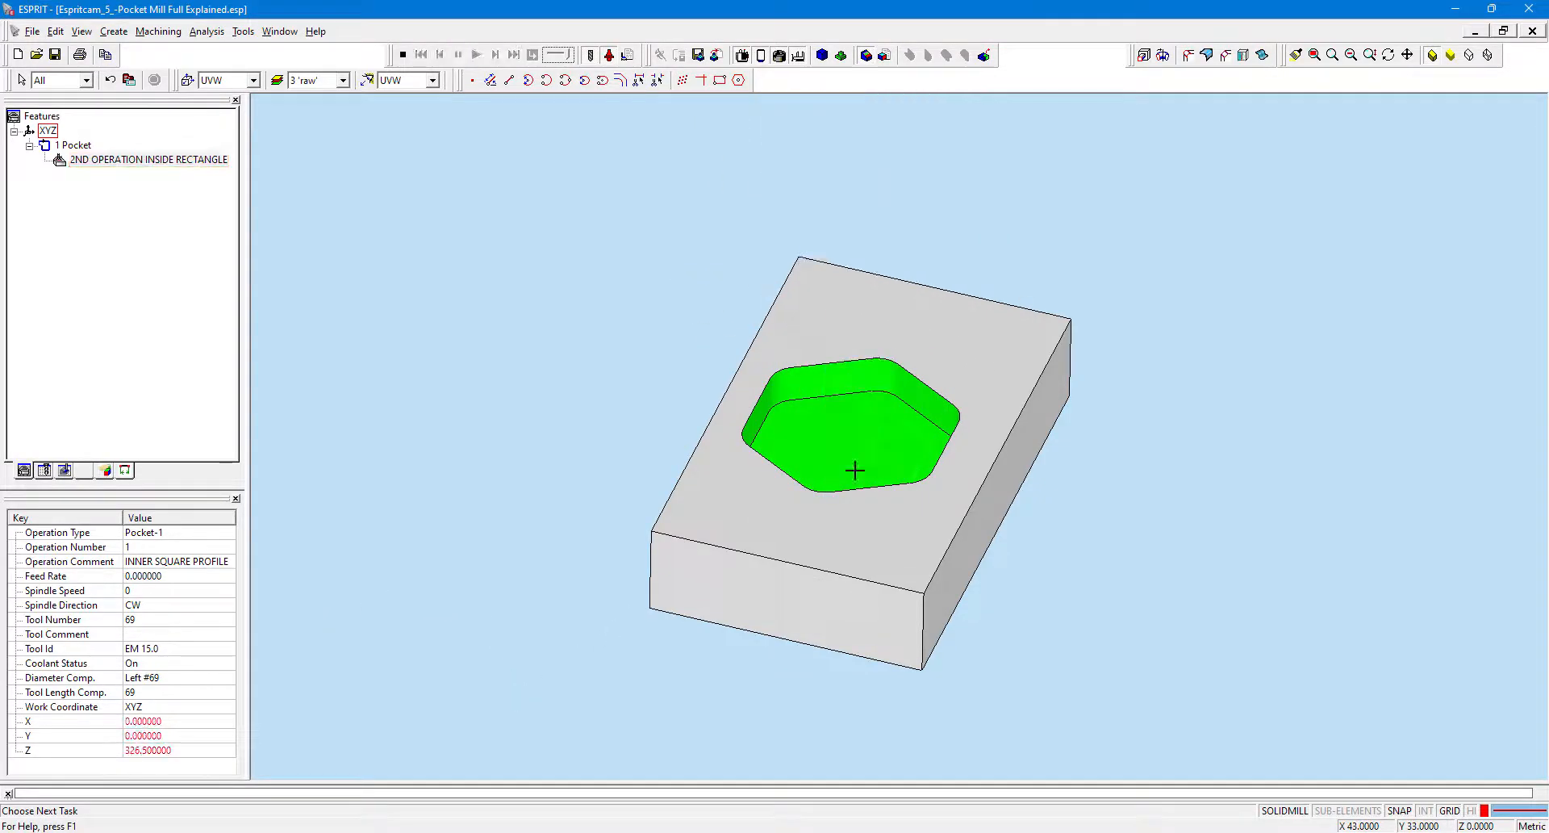
pyautogui.scroll(4, 861, 453)
pyautogui.scroll(-2, 837, 342)
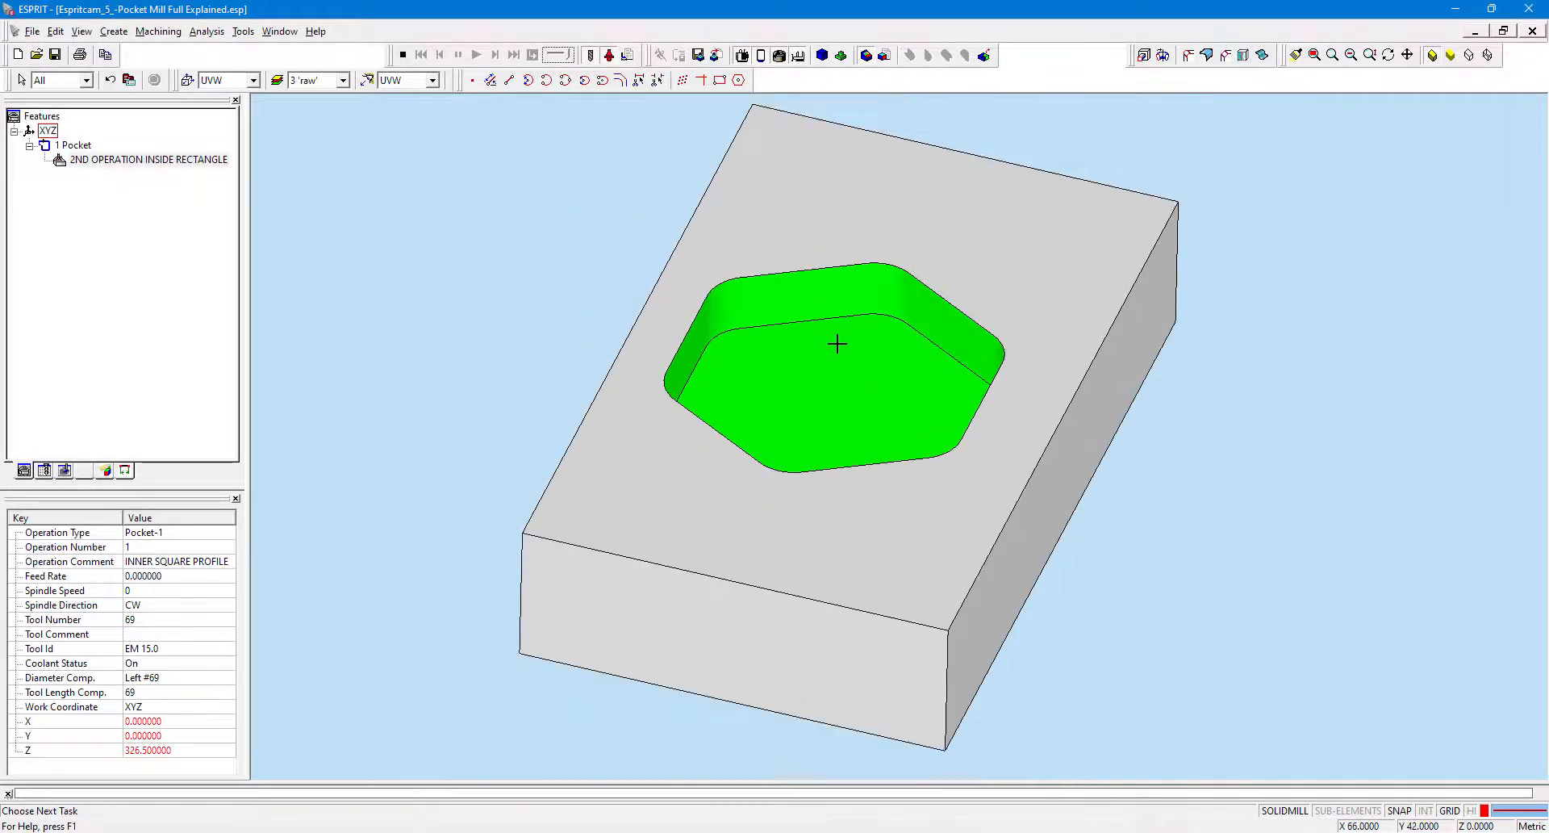
pyautogui.moveTo(835, 352); pyautogui.dragTo(823, 353, button='middle')
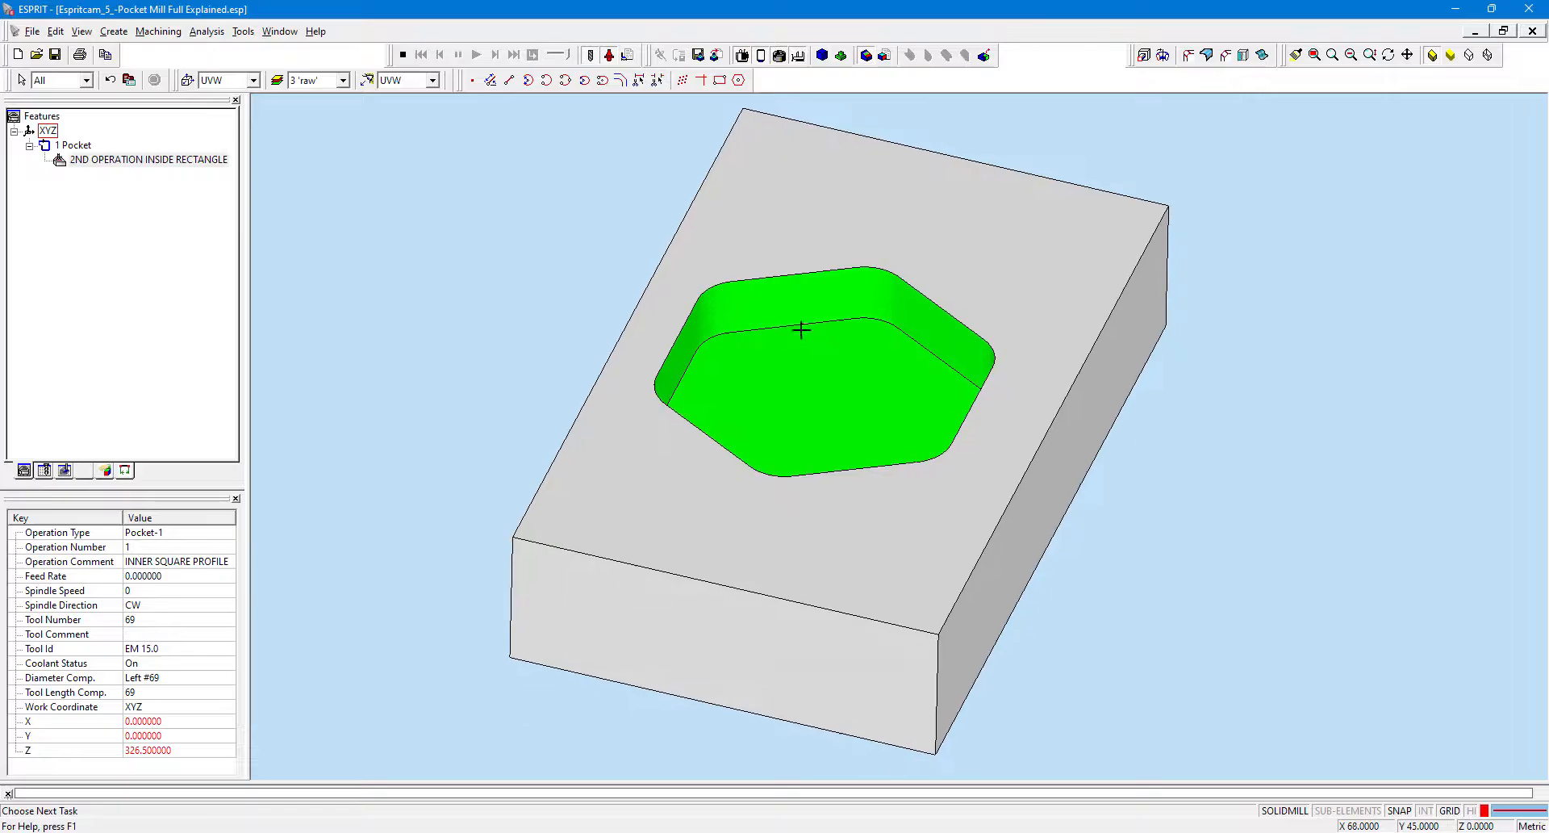
pyautogui.click(403, 54)
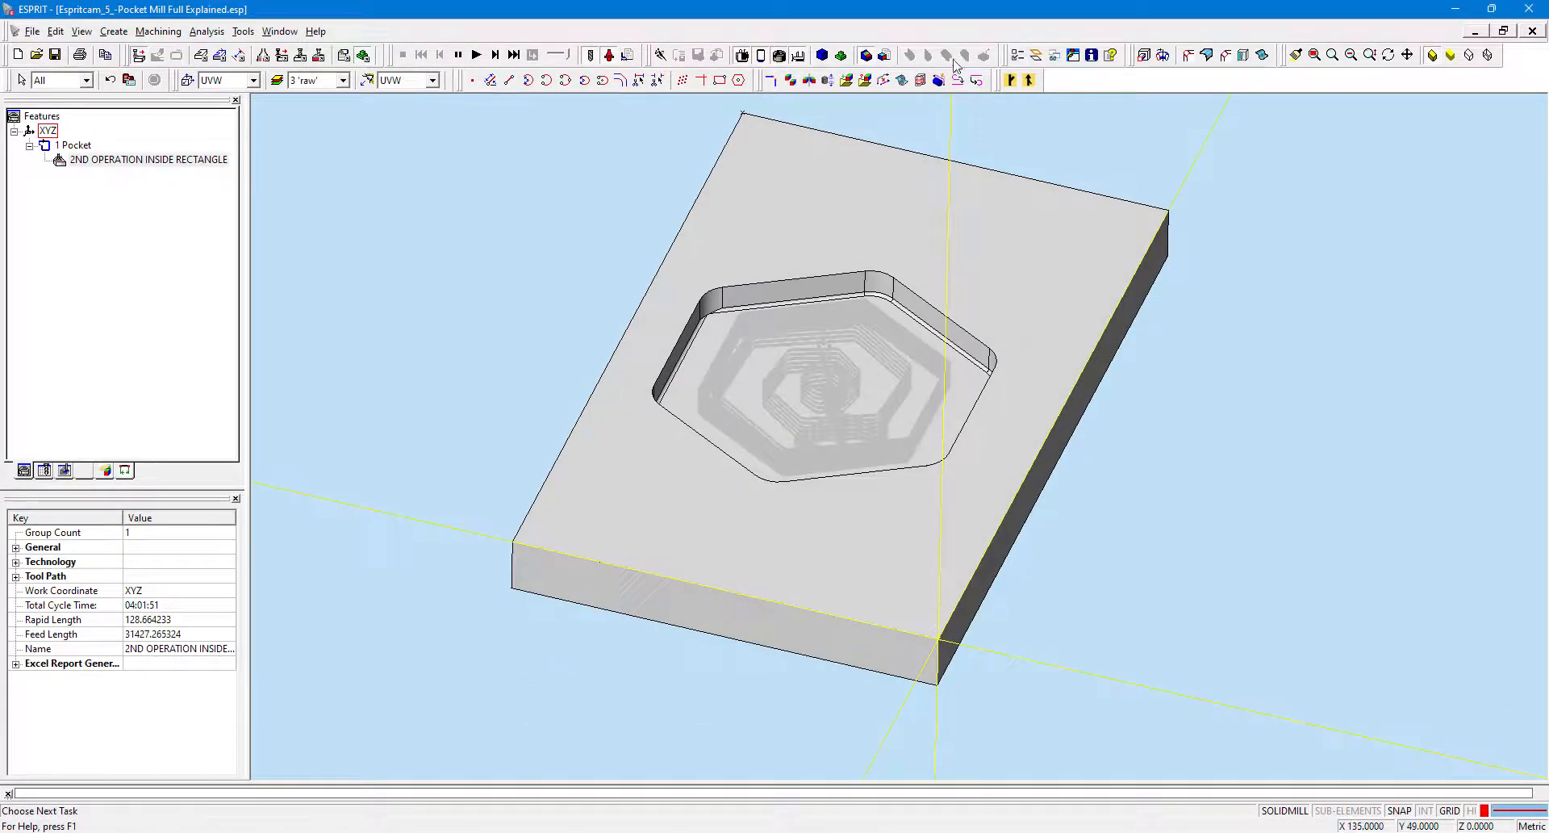
# Replay the simulation and apply slug removal to Stock 1.
pyautogui.click(477, 54)
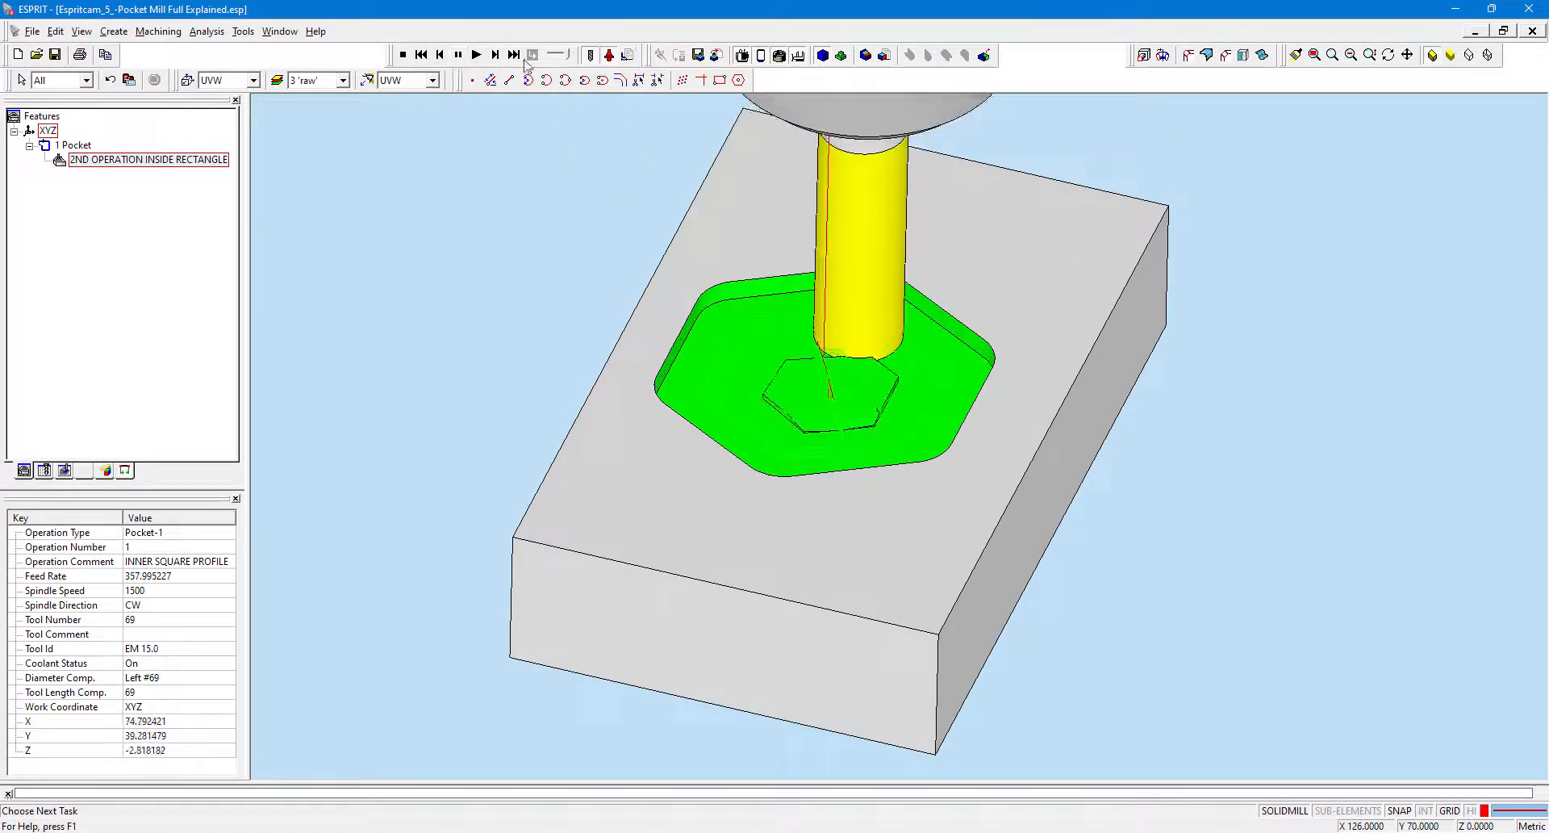
pyautogui.click(983, 55)
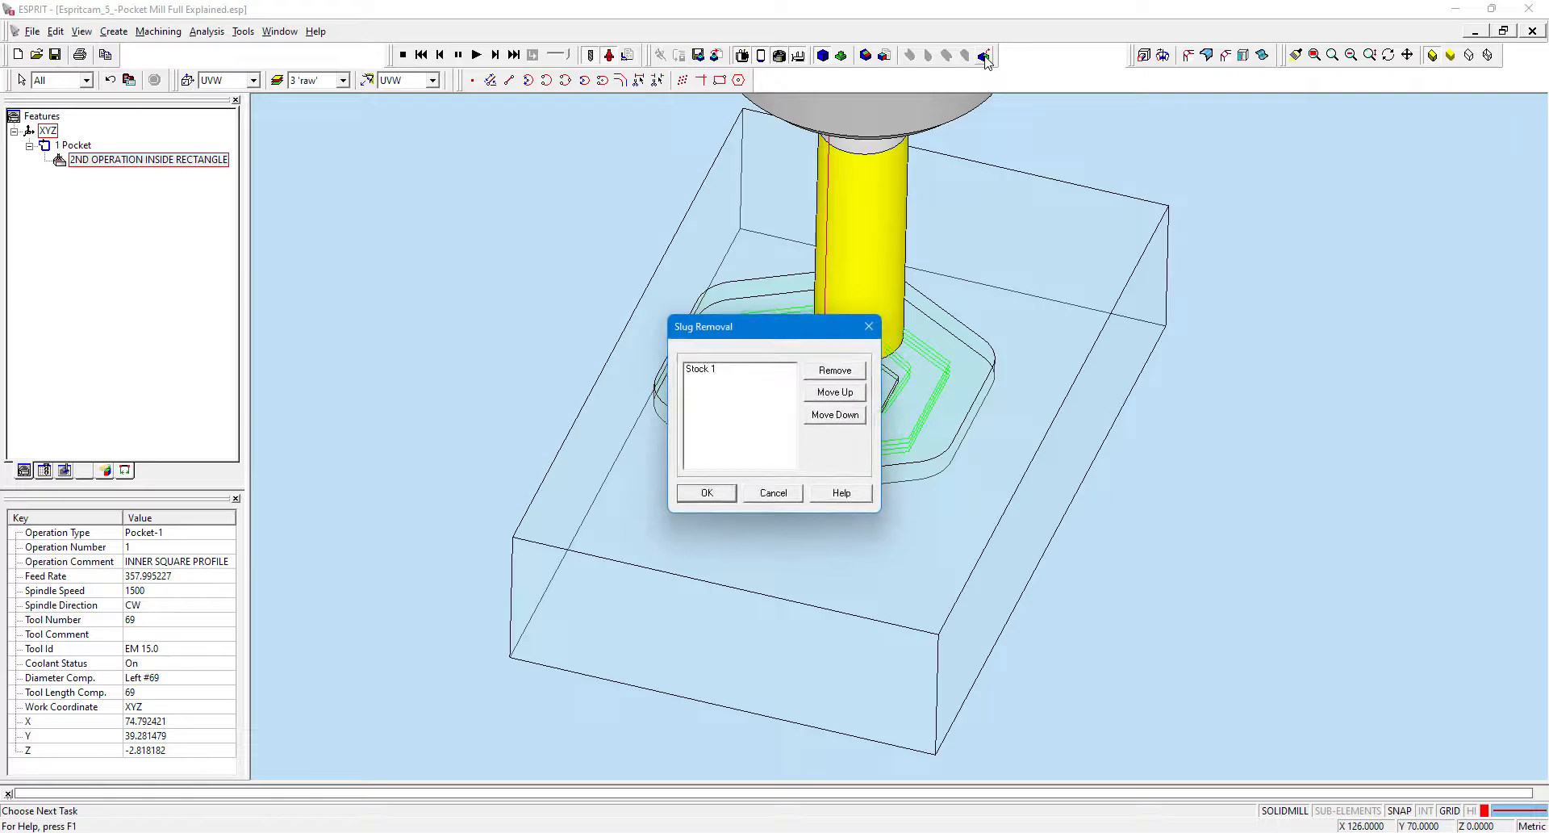
pyautogui.click(713, 372)
pyautogui.moveTo(719, 332); pyautogui.dragTo(405, 248)
pyautogui.click(393, 405)
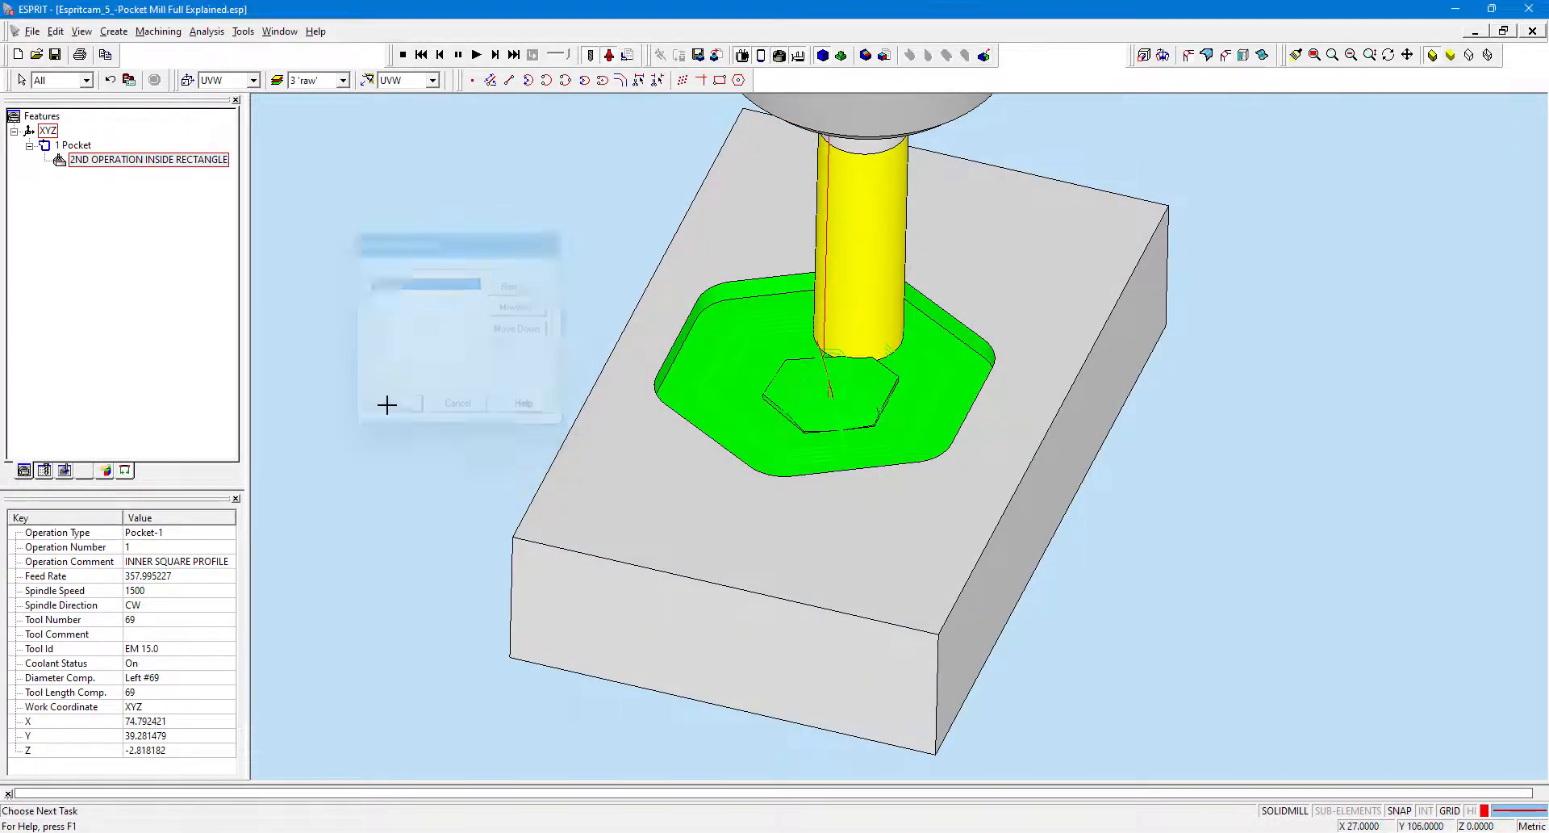
pyautogui.click(984, 55)
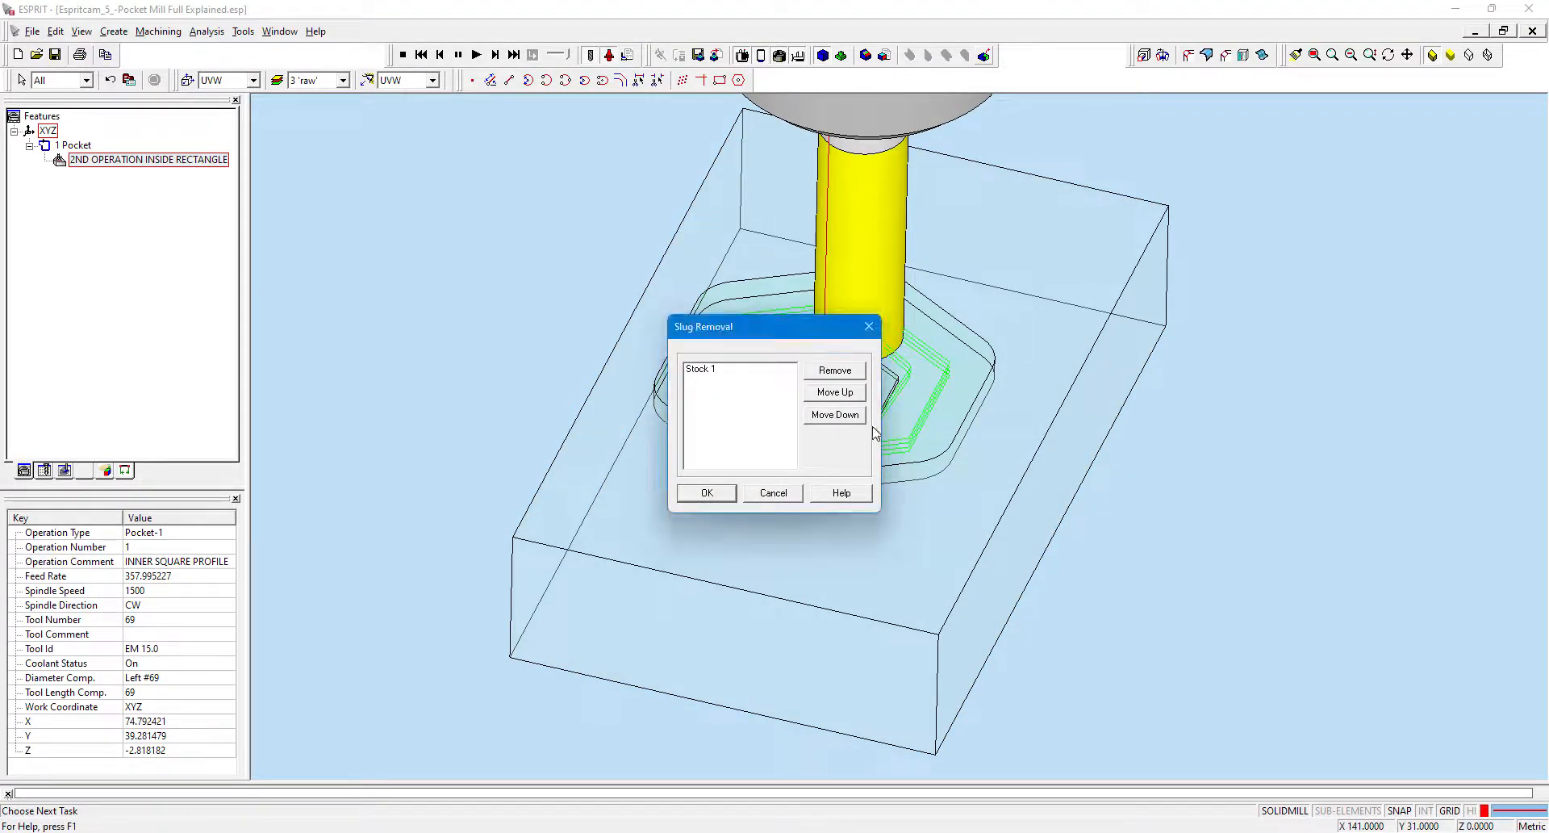
pyautogui.click(707, 493)
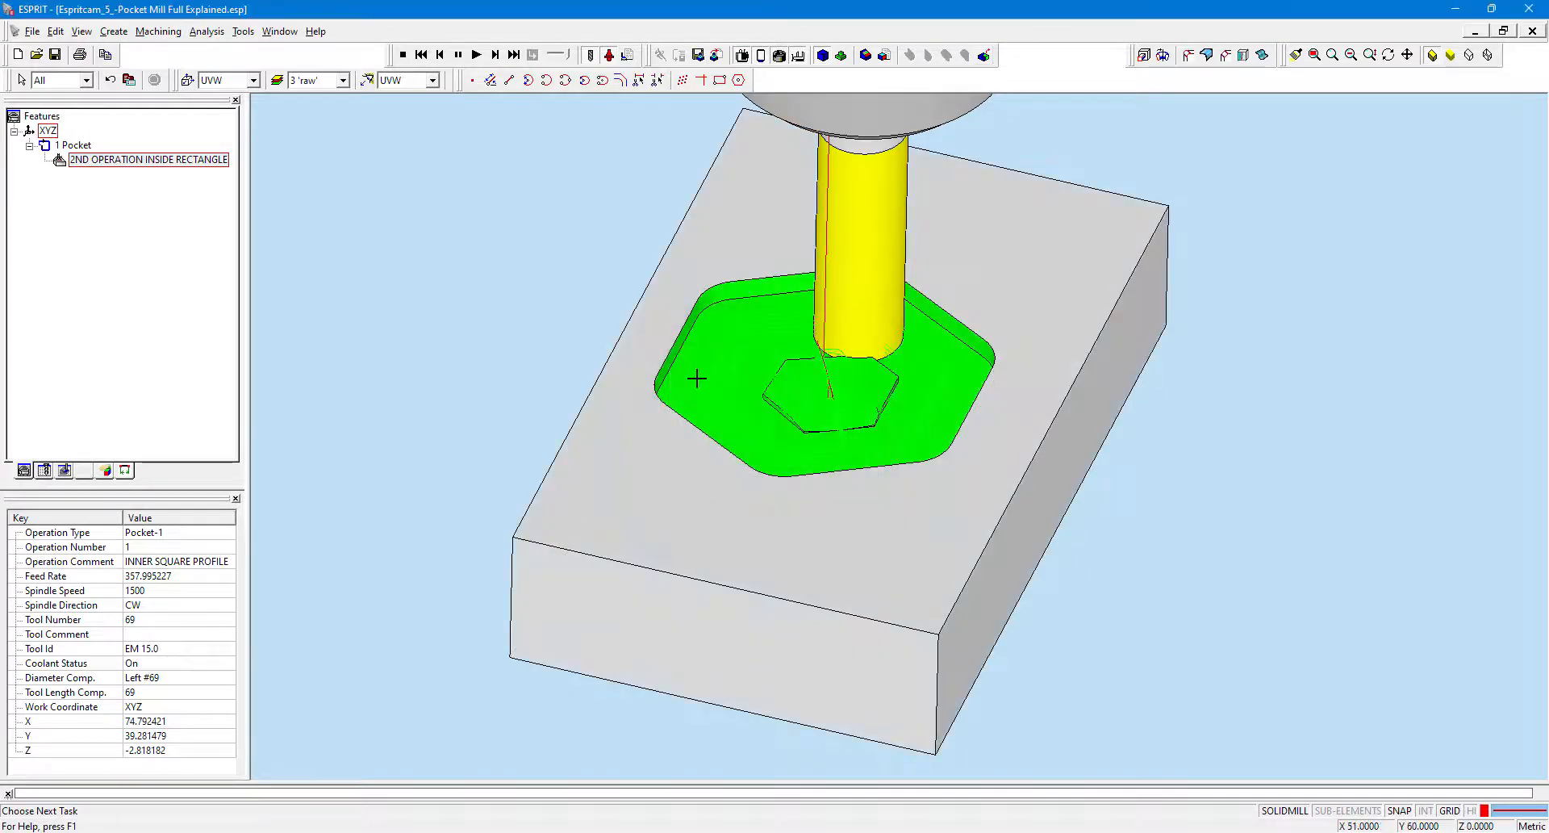
# Stop the simulation and zoom out to view the whole part.
pyautogui.click(403, 55)
pyautogui.scroll(-3, 807, 420)
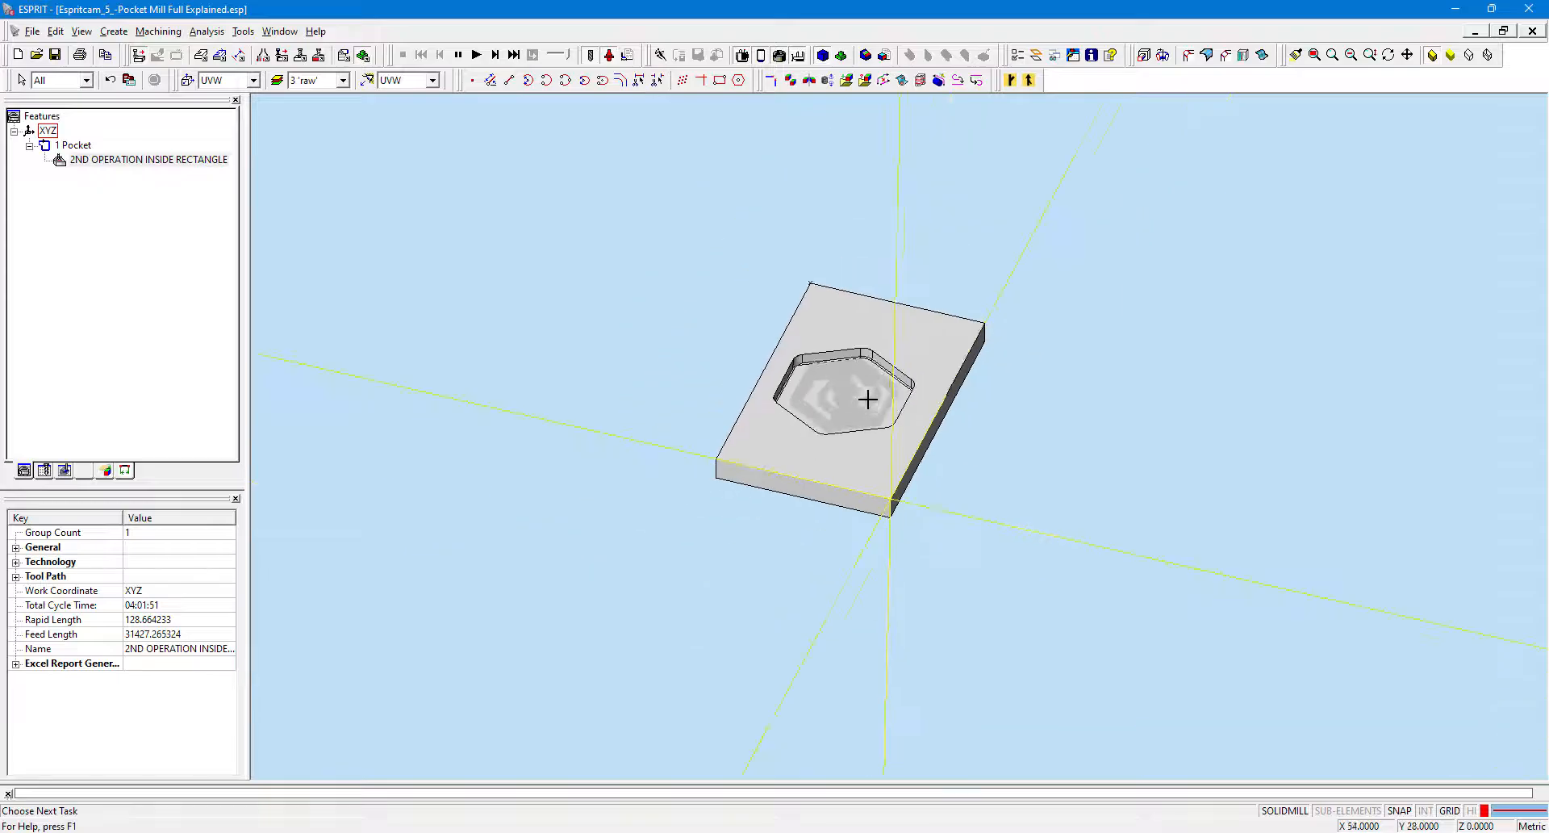
pyautogui.scroll(1, 868, 401)
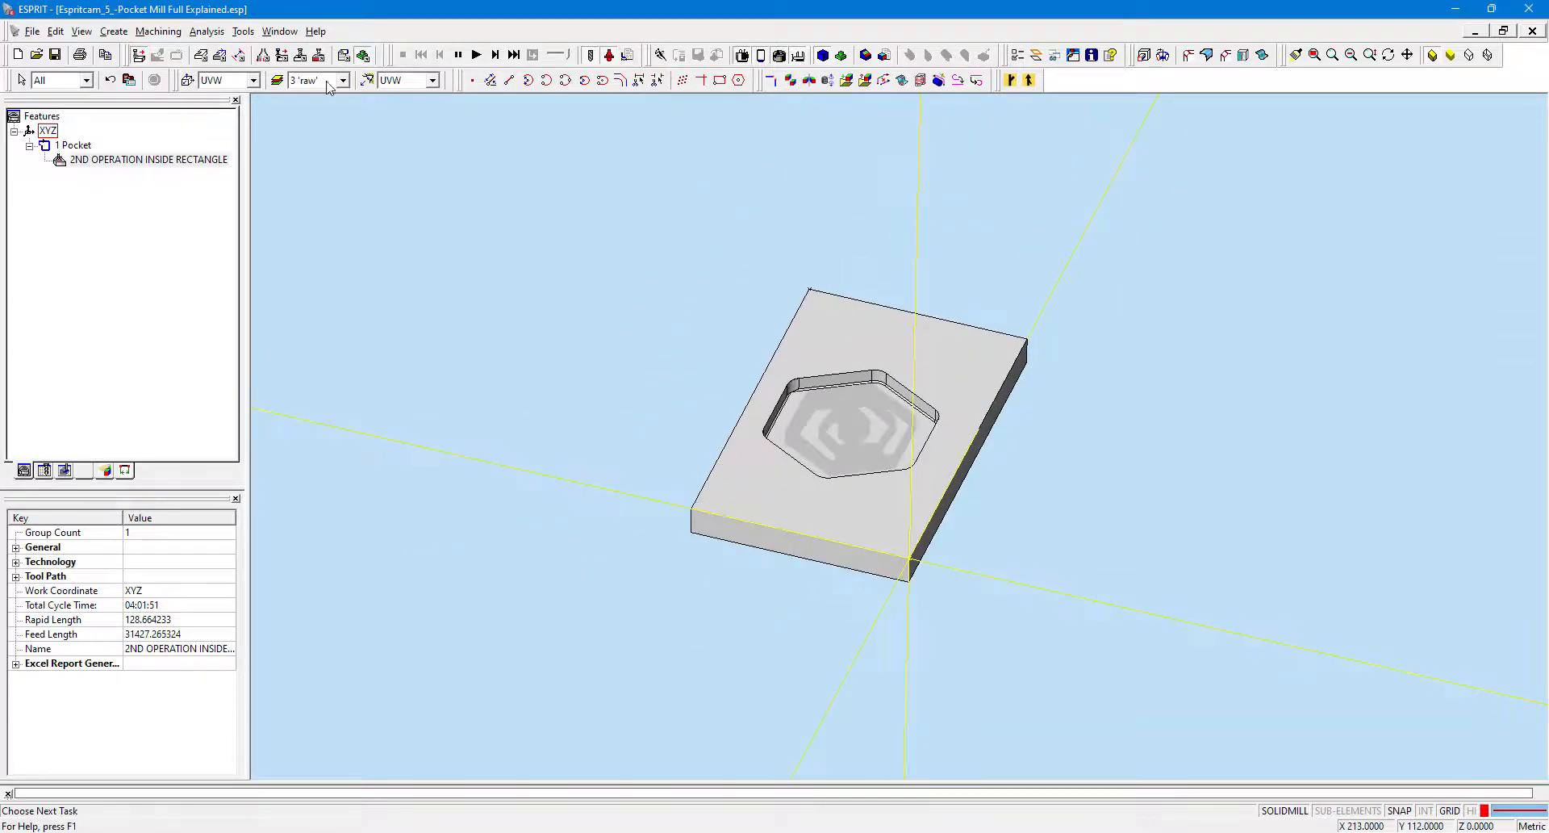
# Open NC code generation for the 2ND OPERATION INSIDE RECTANGLE operation.
pyautogui.click(156, 32)
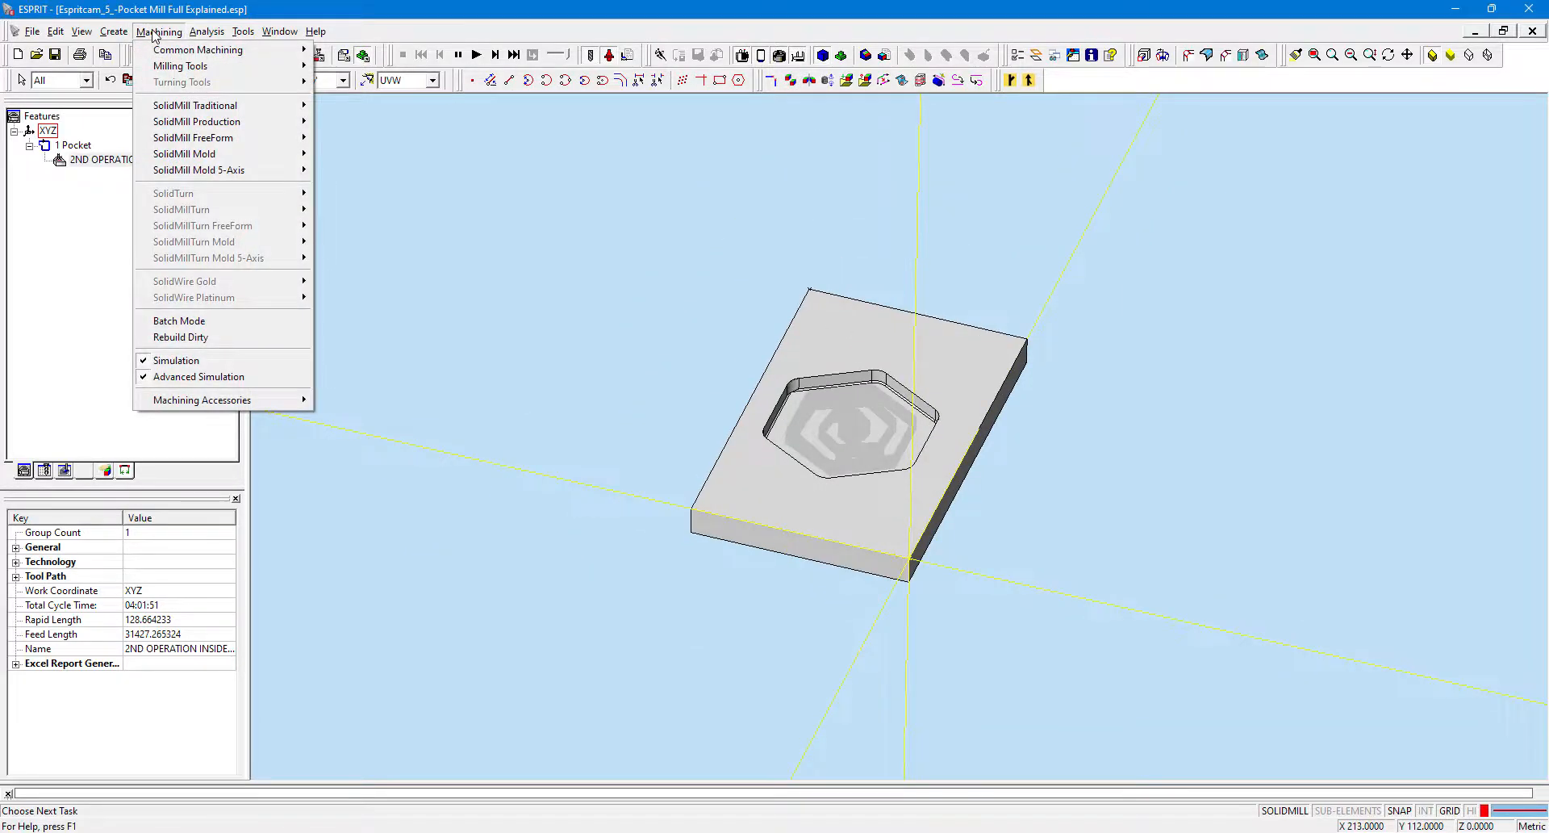
pyautogui.moveTo(190, 32)
pyautogui.click(130, 164)
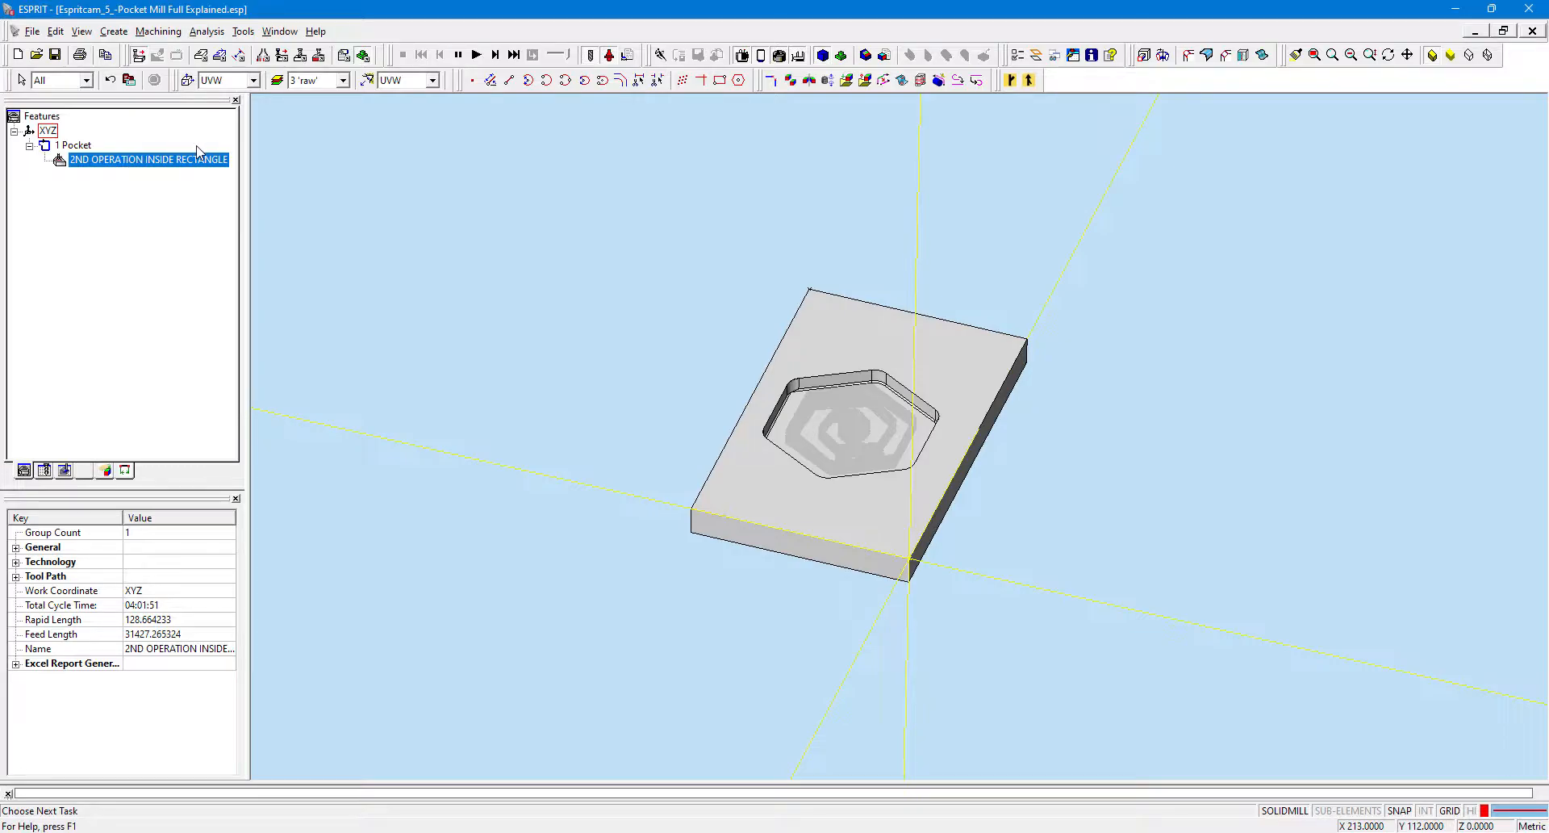
pyautogui.rightClick(157, 167)
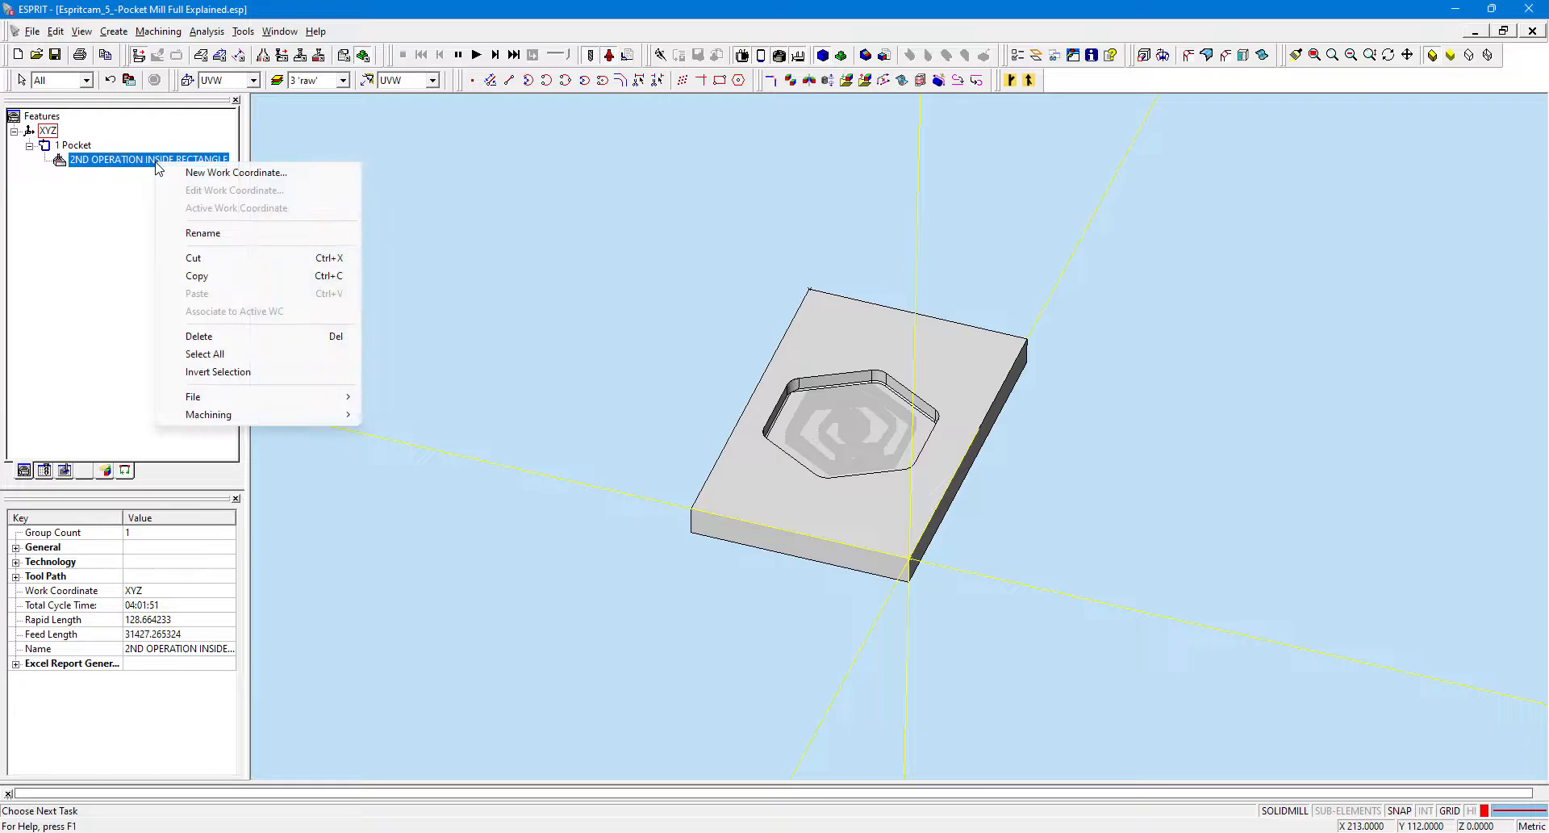
pyautogui.moveTo(222, 426)
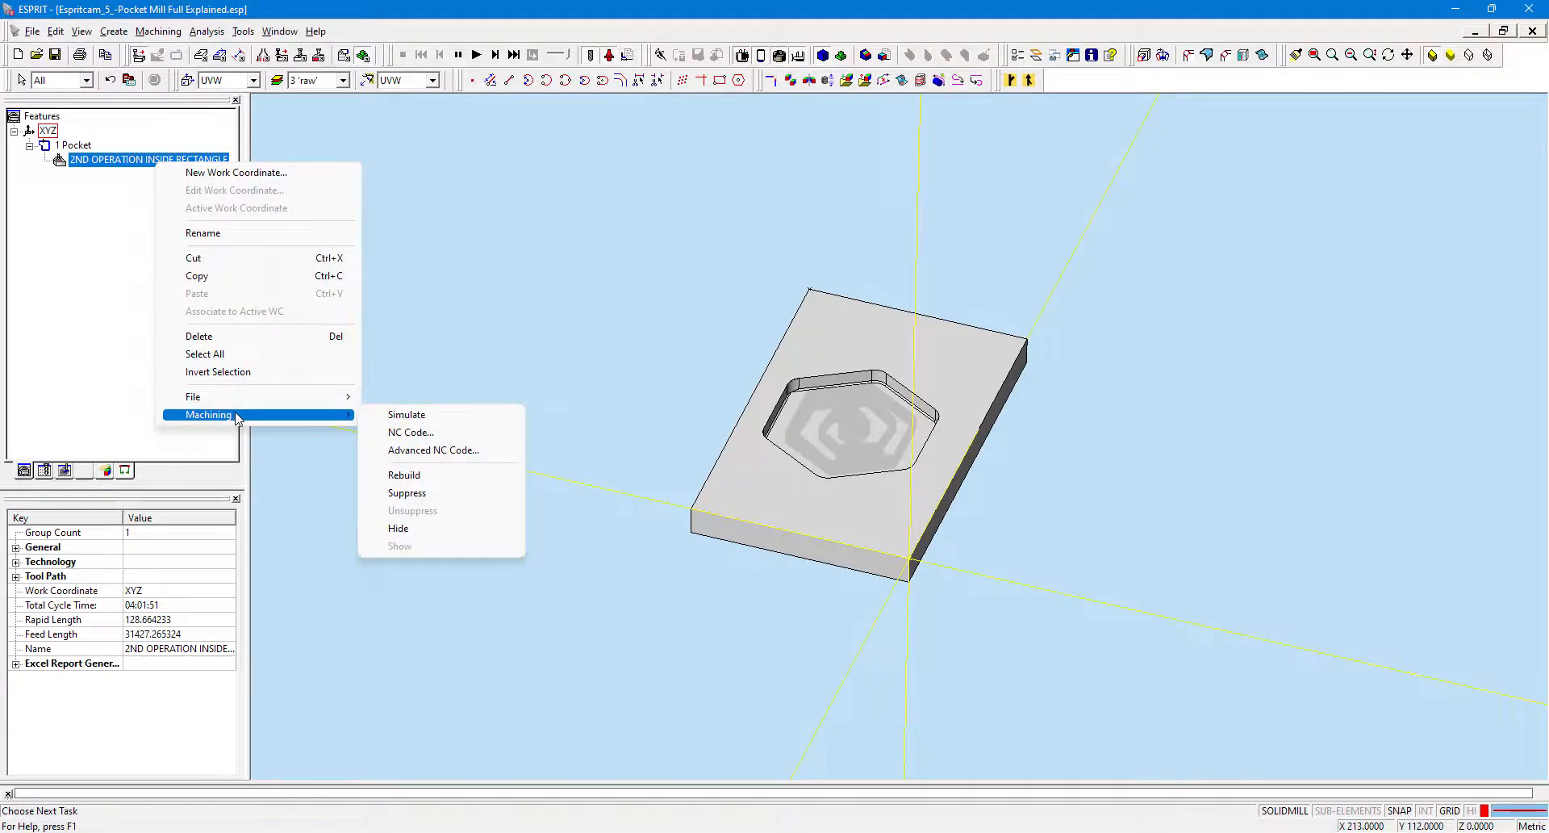
pyautogui.click(433, 434)
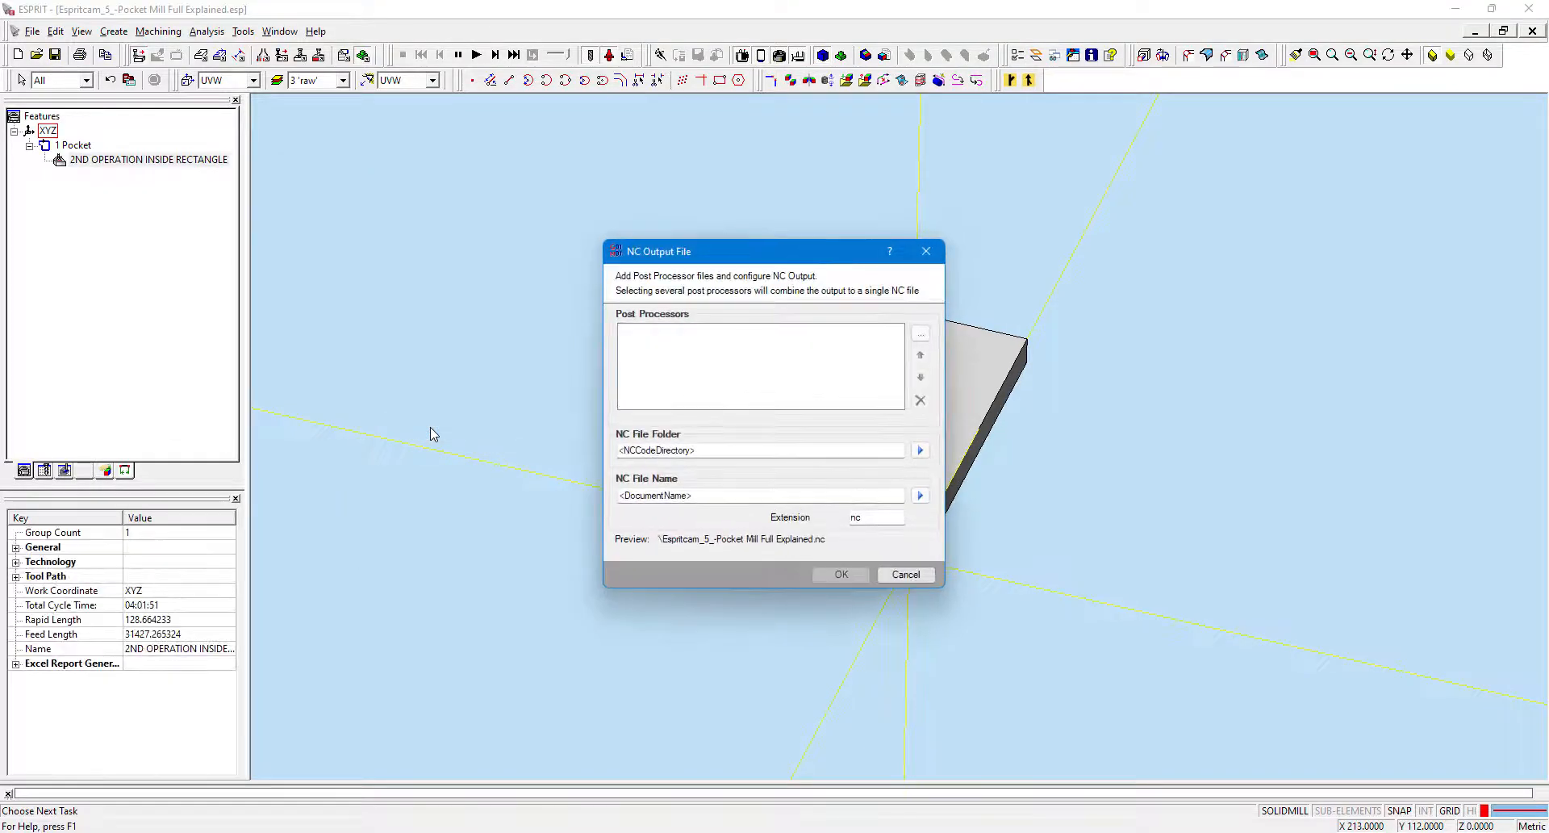
# Set the NC file folder to NC Code Directory after browsing the folder options.
pyautogui.click(920, 451)
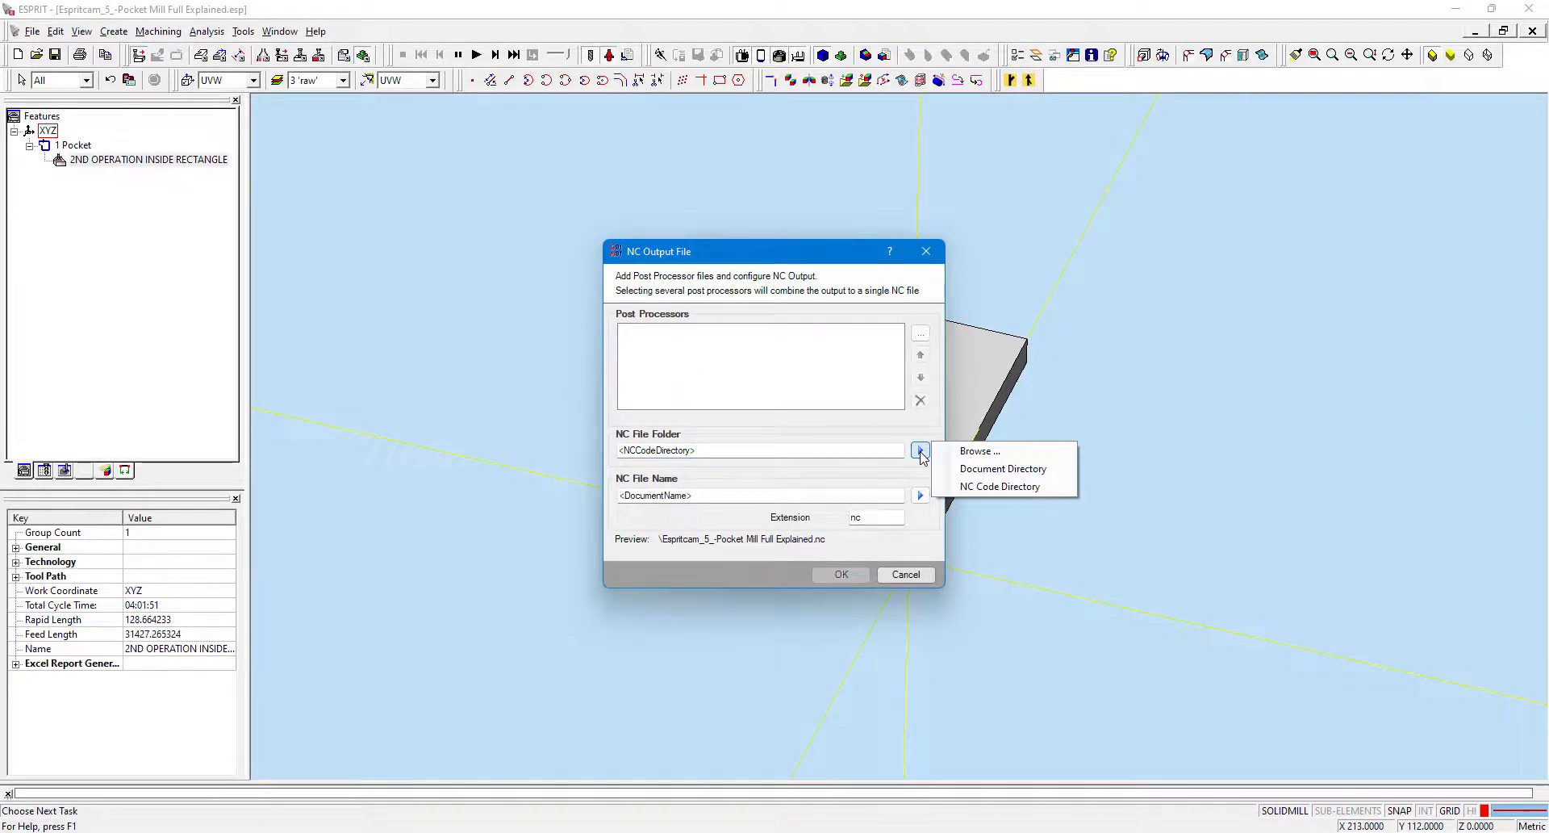
pyautogui.click(973, 451)
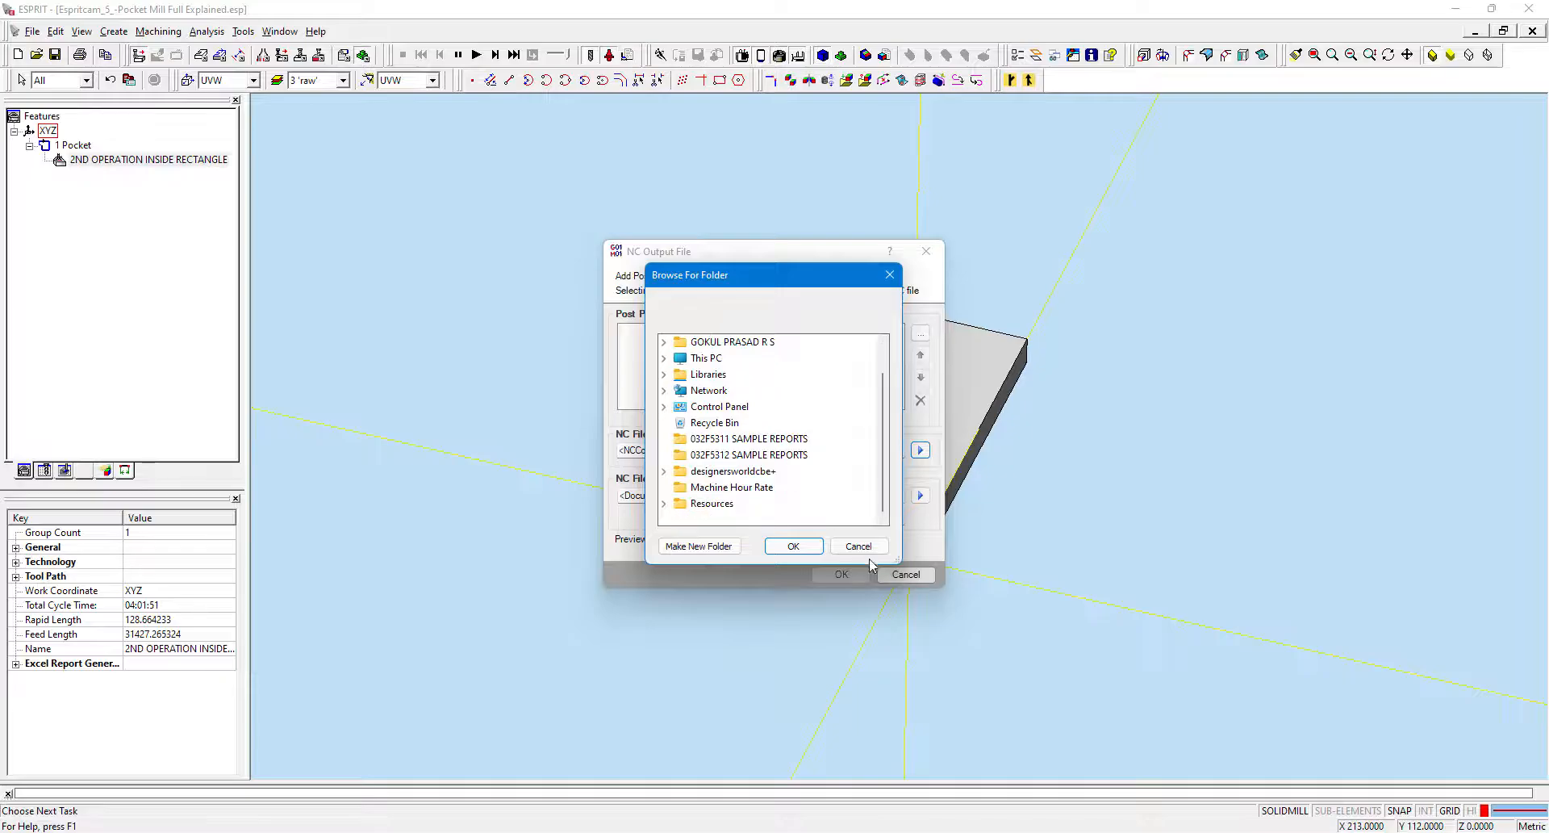
pyautogui.click(859, 547)
pyautogui.click(920, 450)
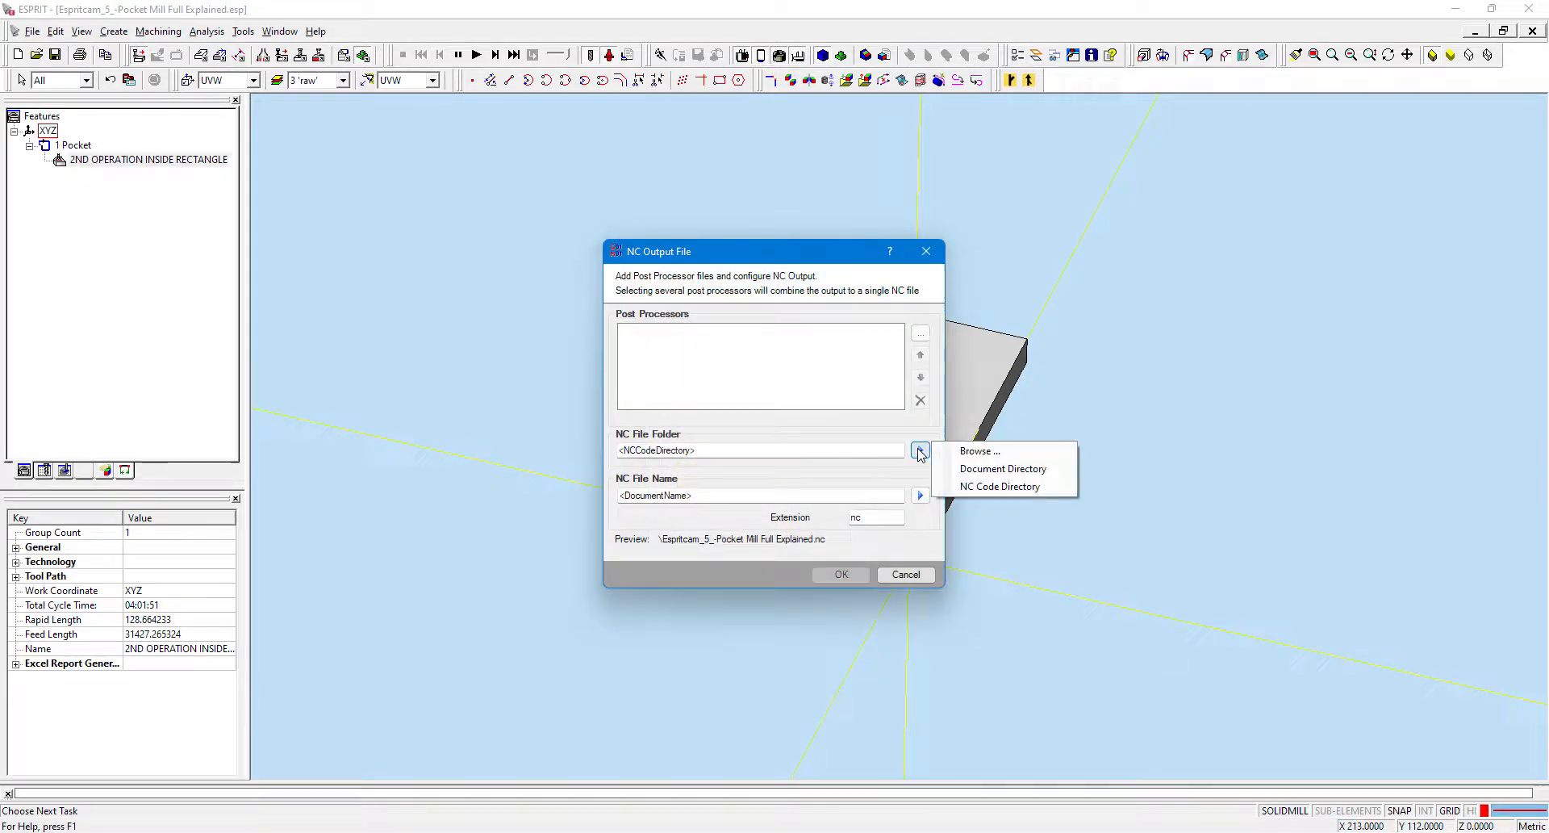
pyautogui.click(999, 487)
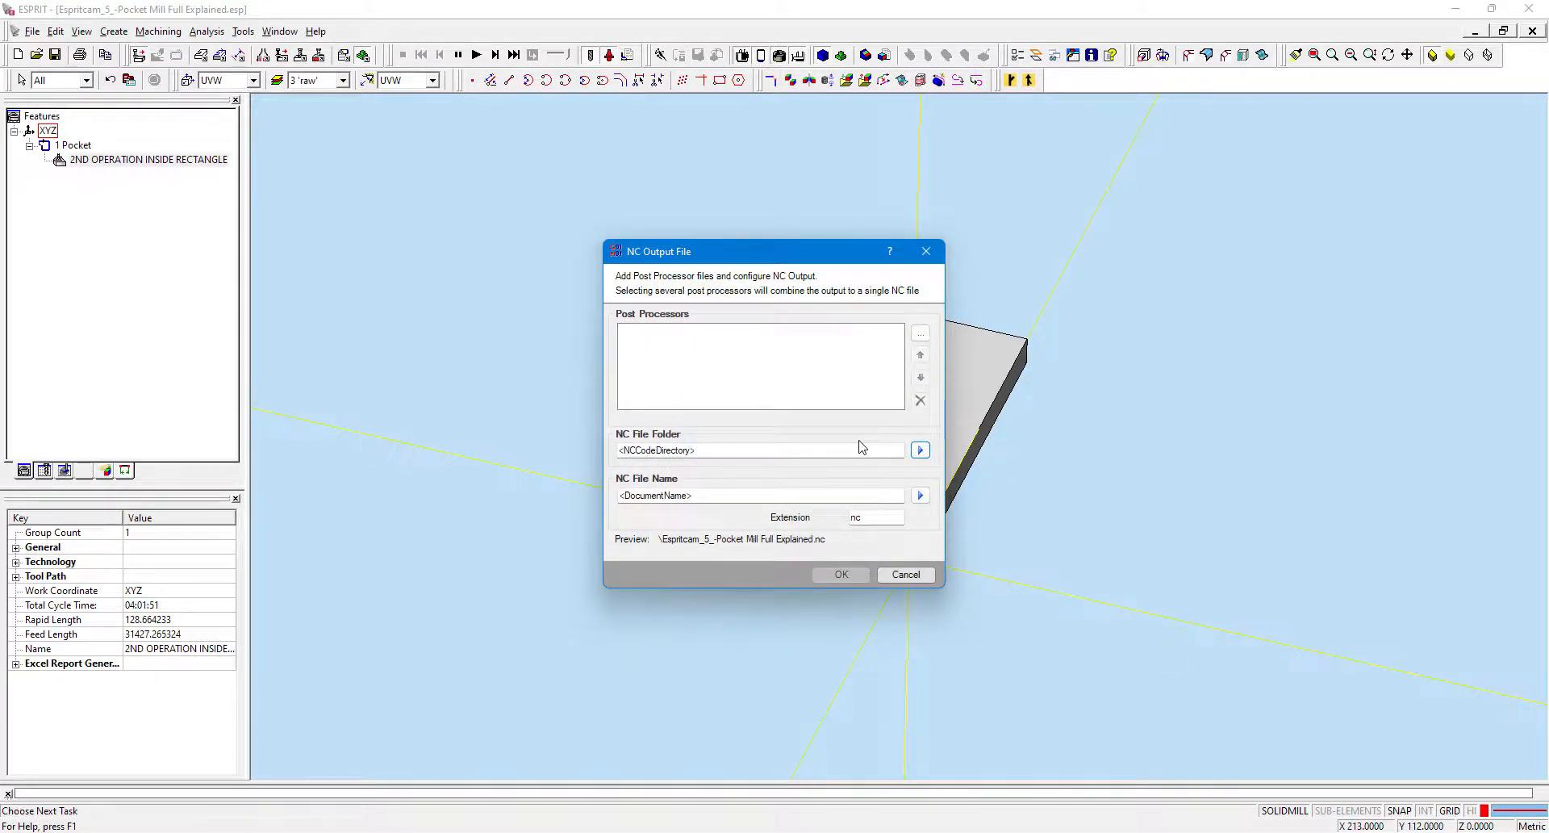
pyautogui.click(920, 450)
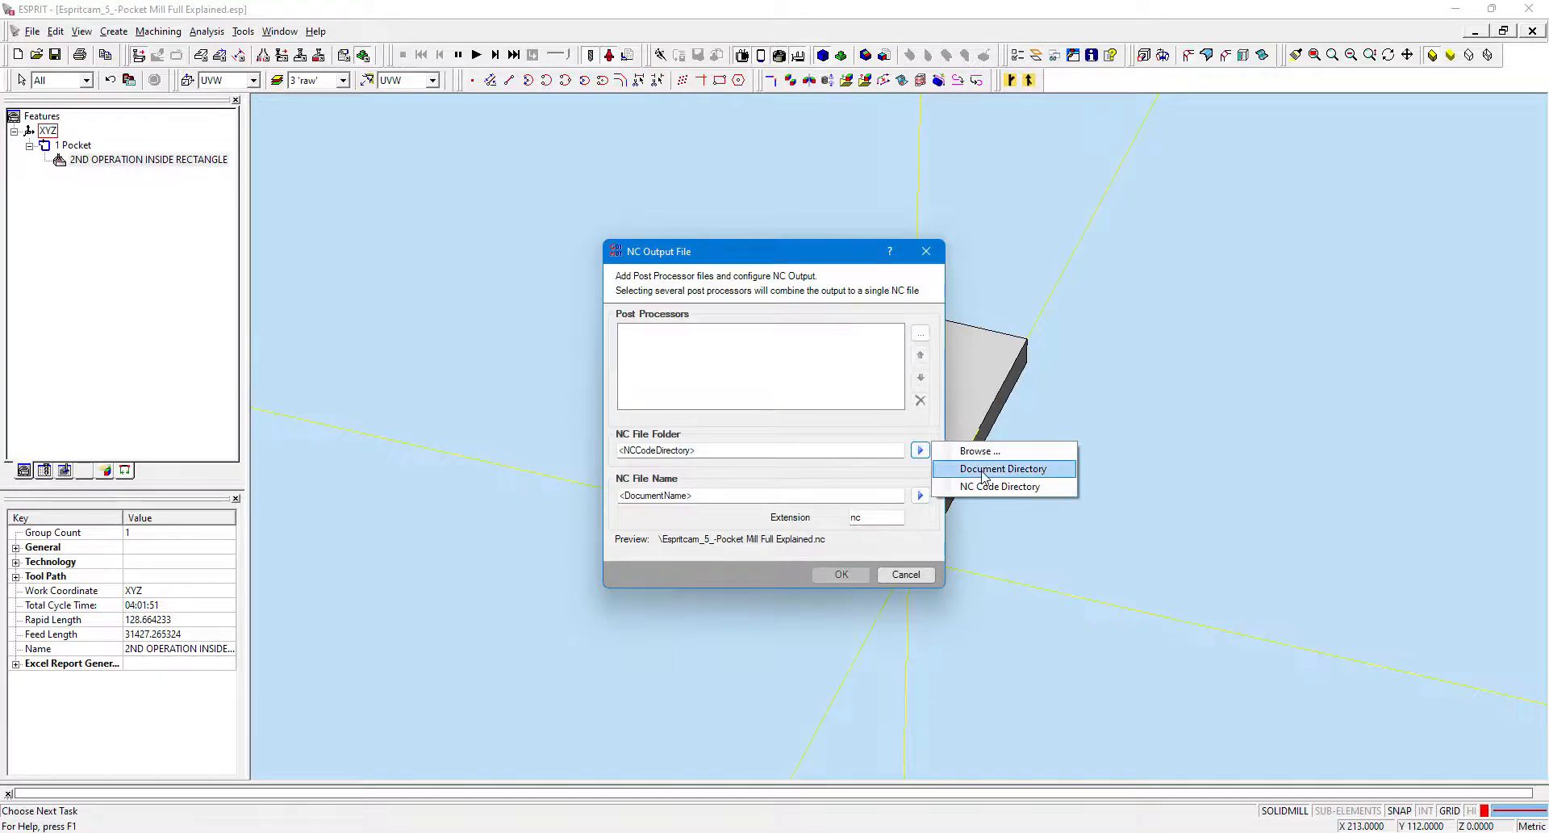
pyautogui.click(973, 447)
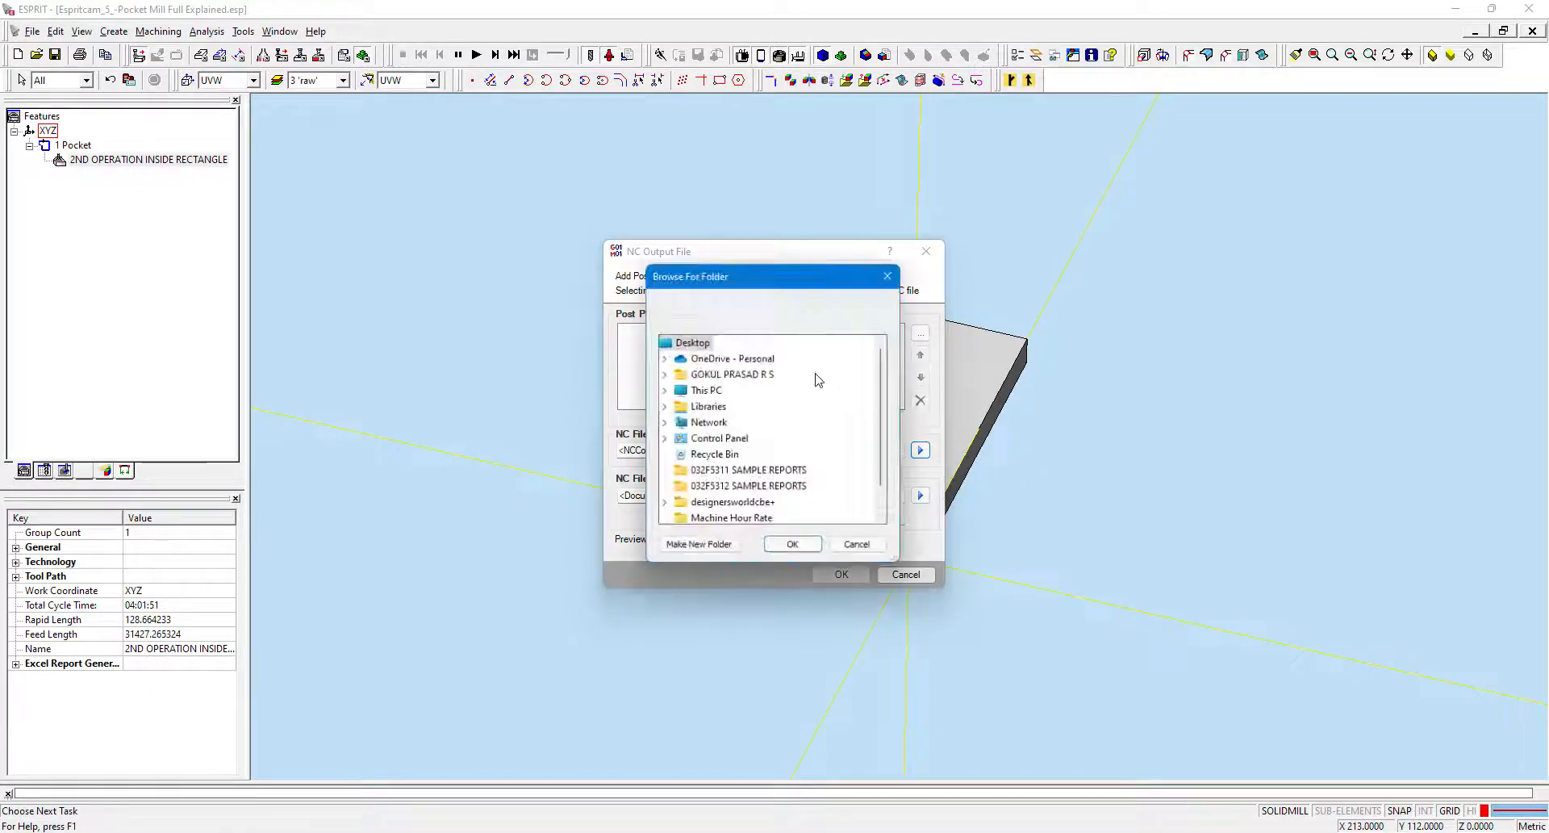
pyautogui.click(857, 544)
# Open the post processor file browser and look through the available post processor files in the Post folder.
pyautogui.click(920, 333)
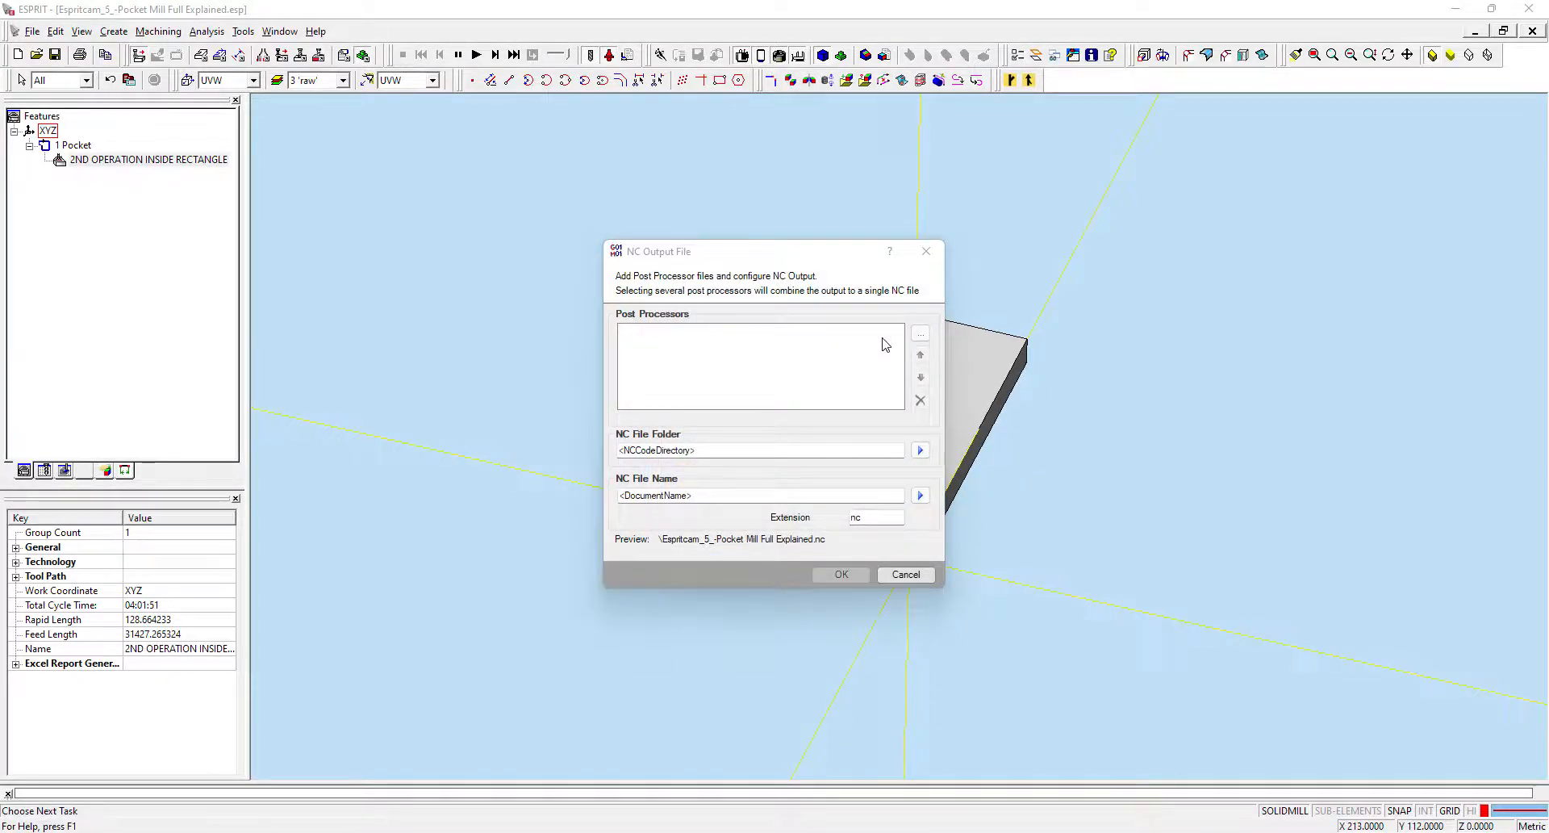
pyautogui.click(813, 441)
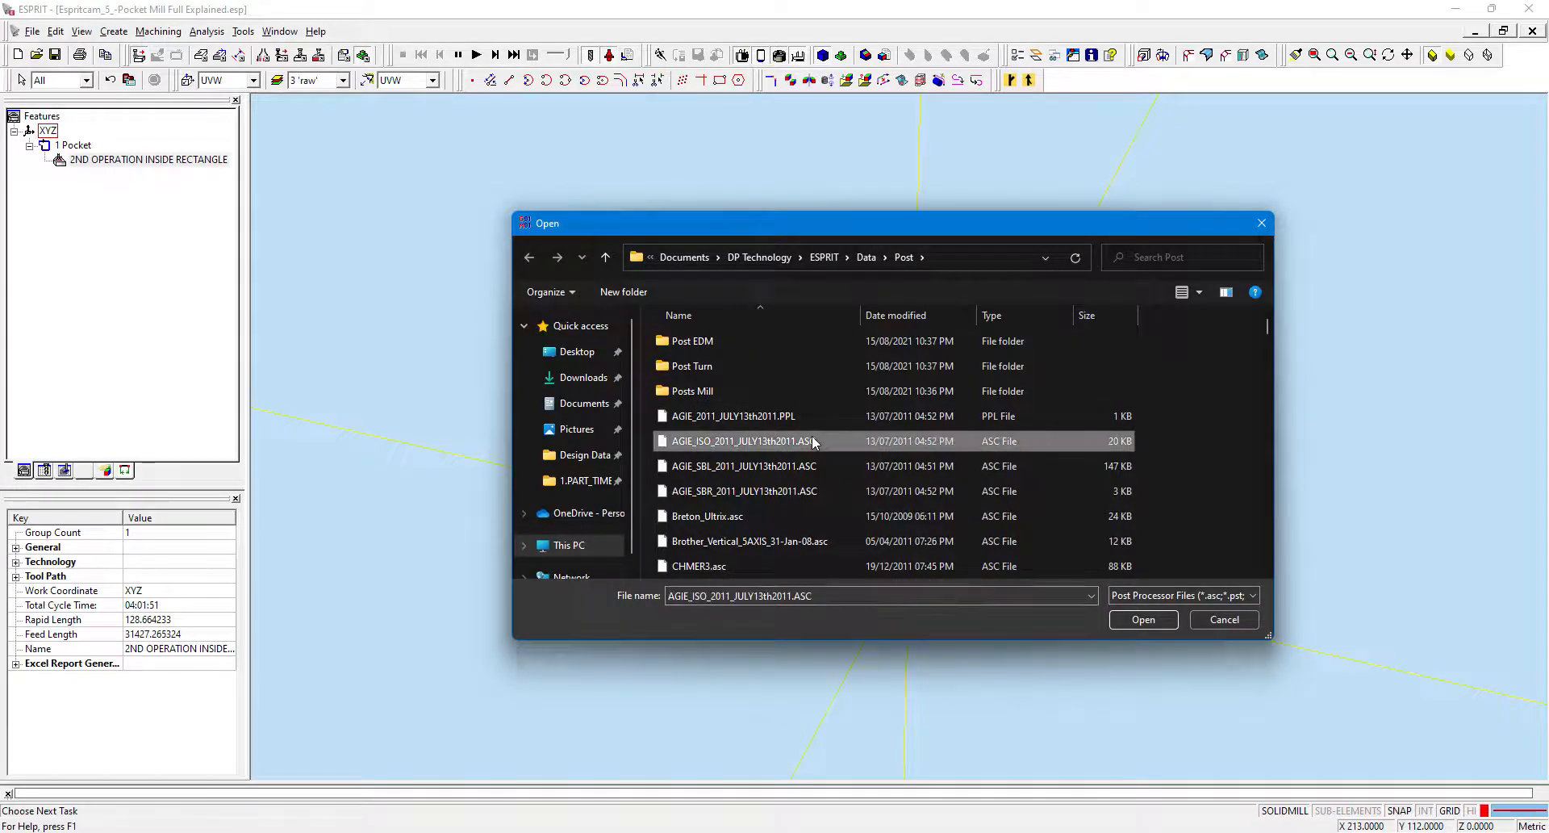
pyautogui.scroll(-5, 803, 456)
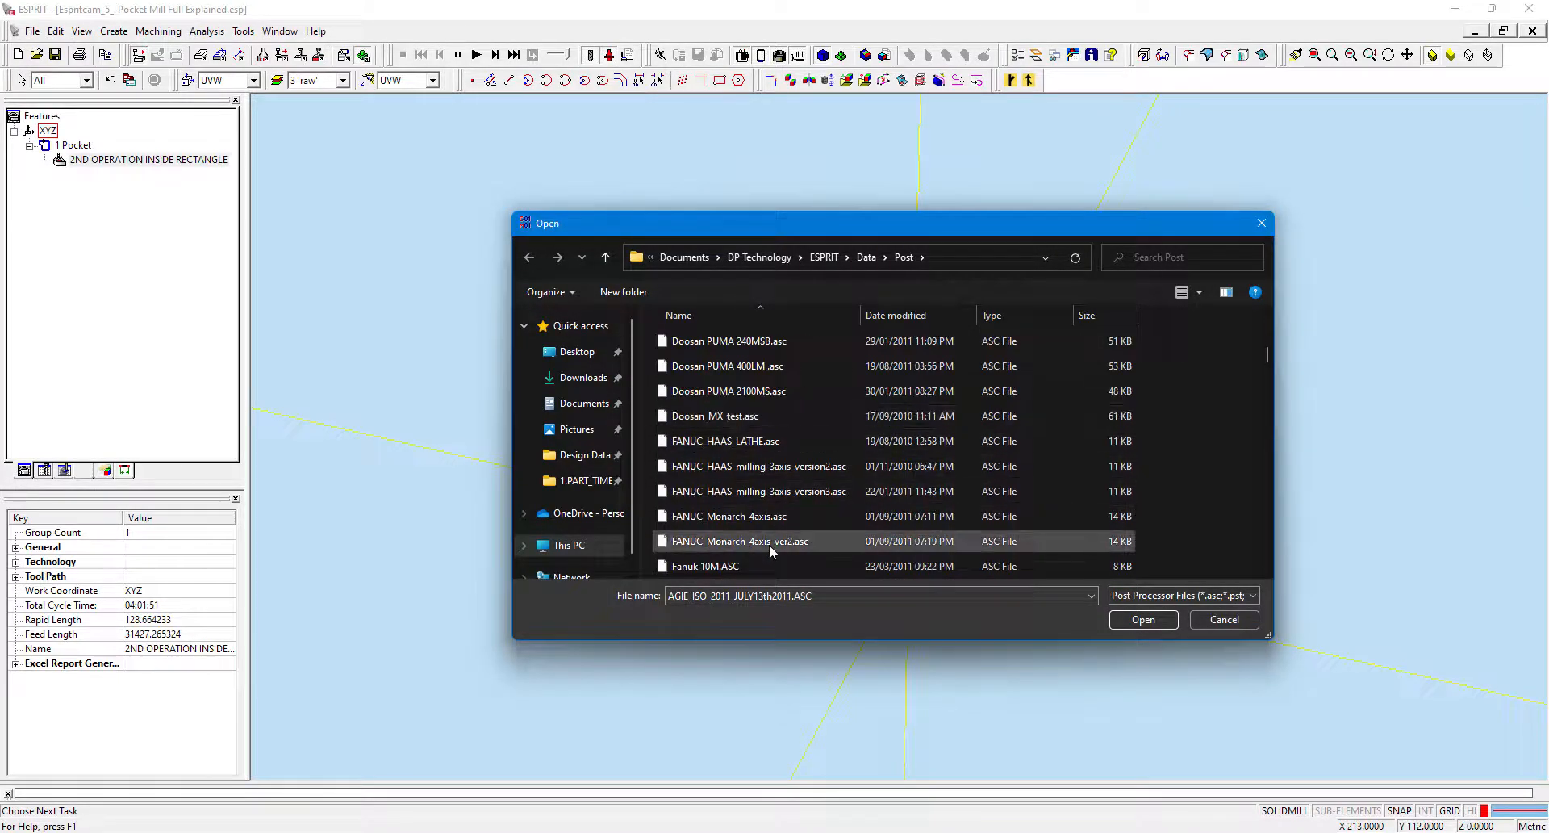
pyautogui.scroll(-3, 771, 551)
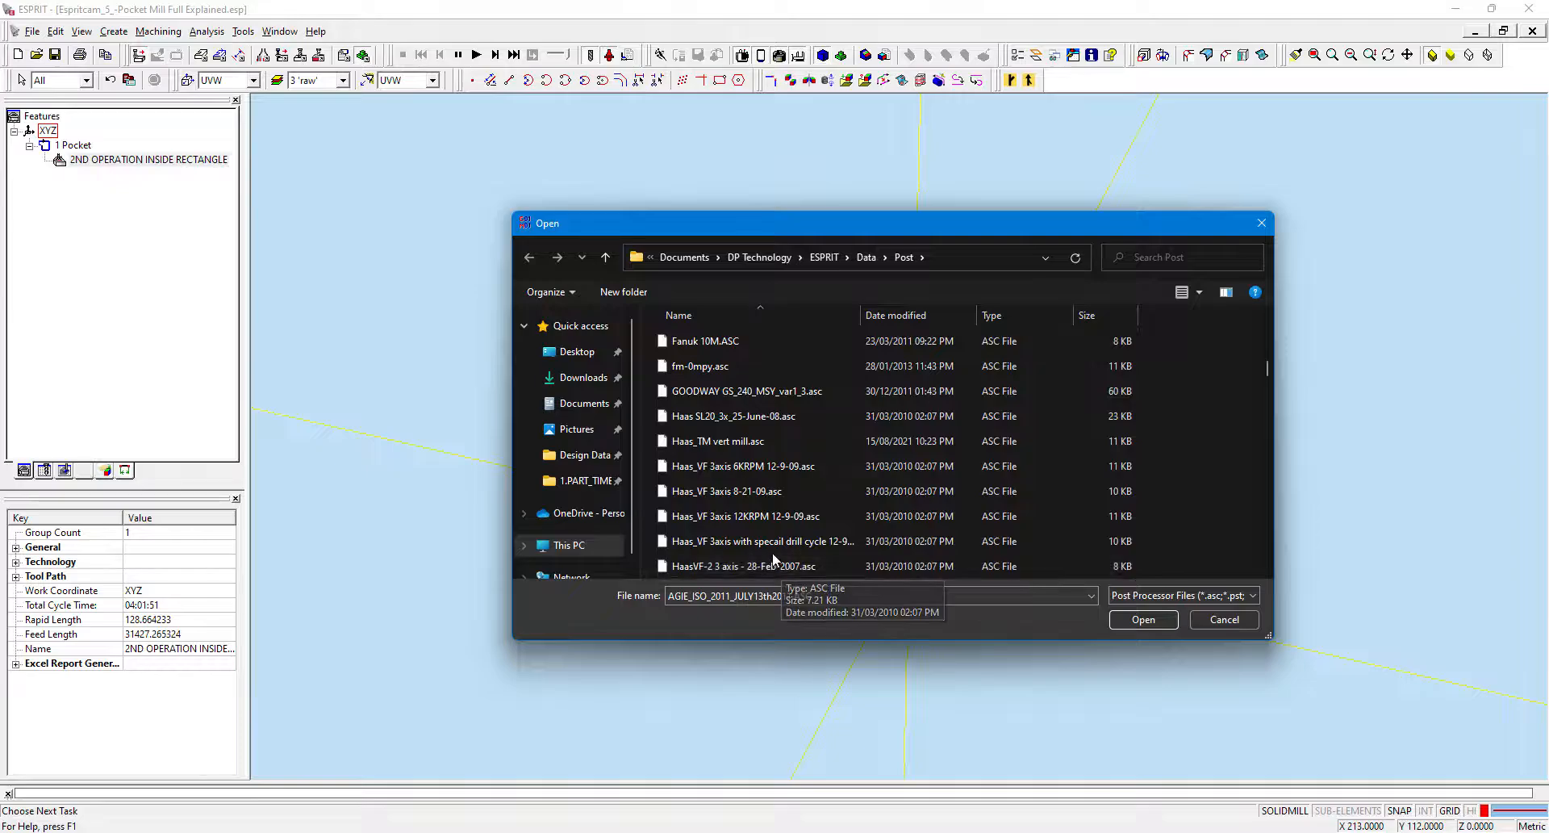
pyautogui.scroll(-5, 773, 559)
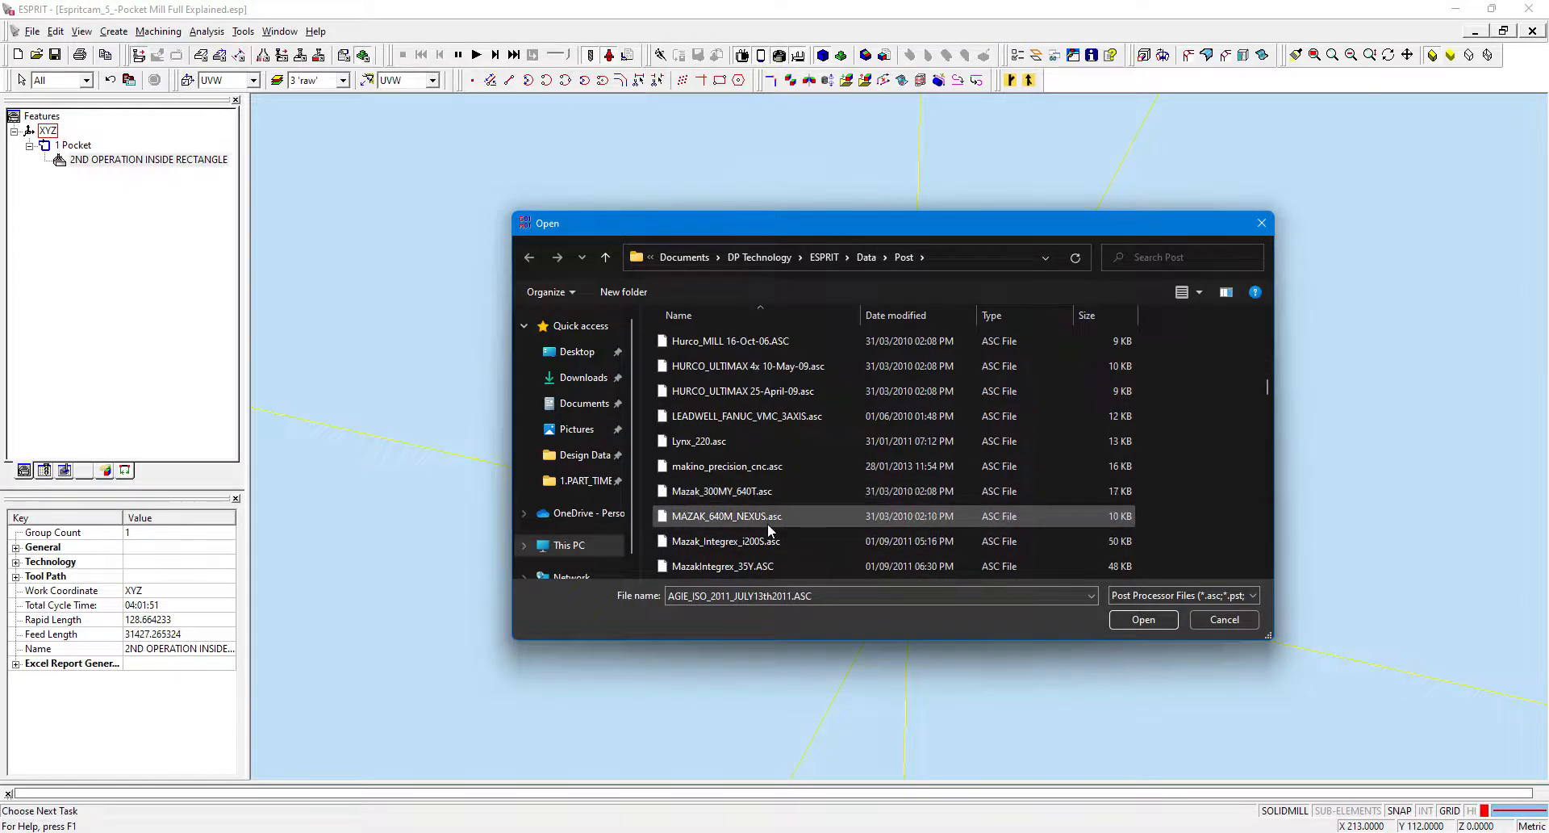
pyautogui.scroll(-2, 767, 525)
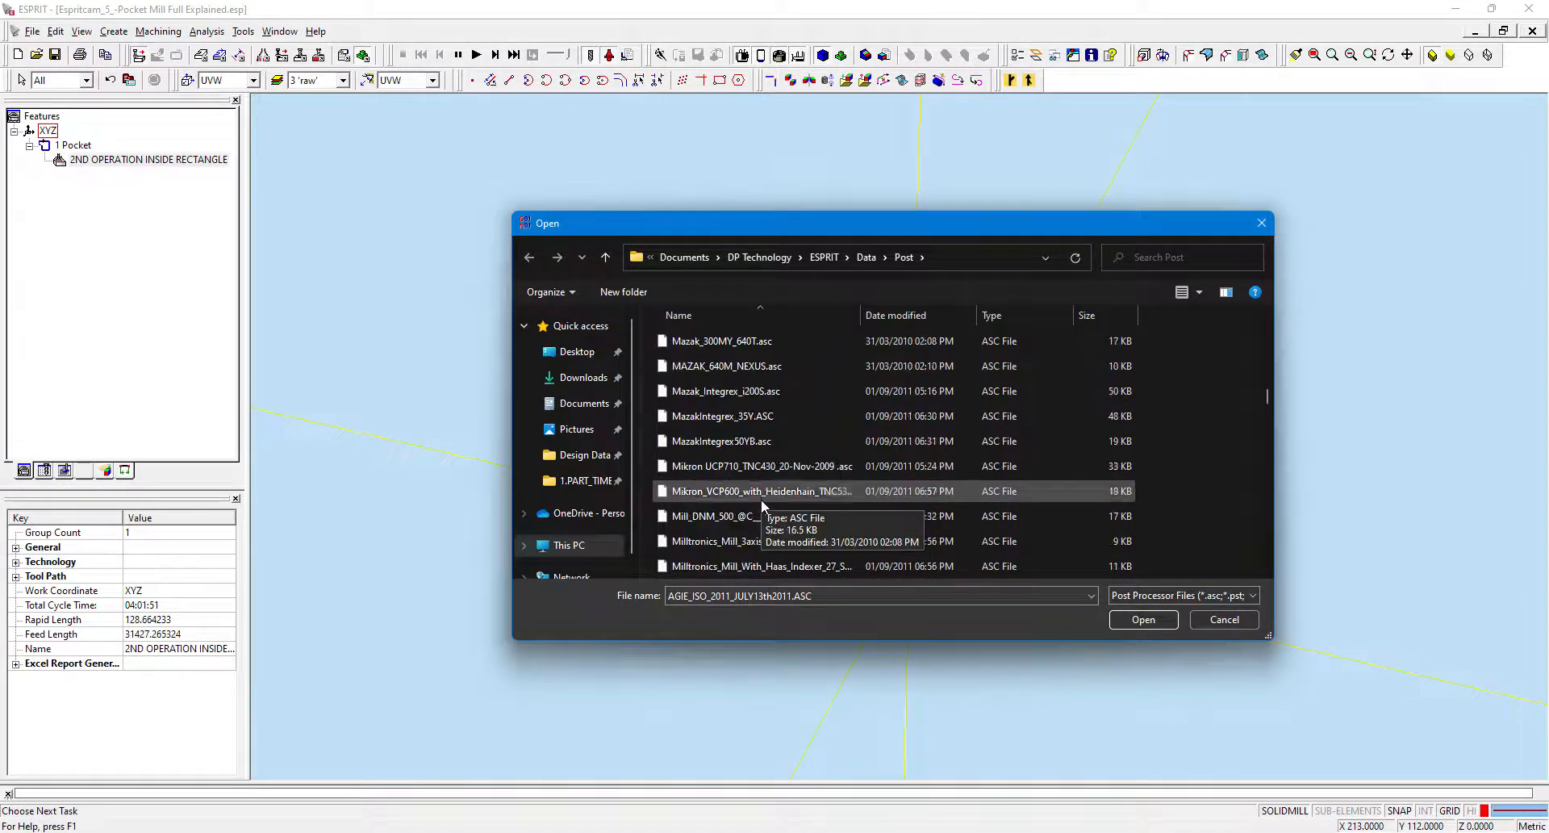
pyautogui.scroll(-6, 766, 521)
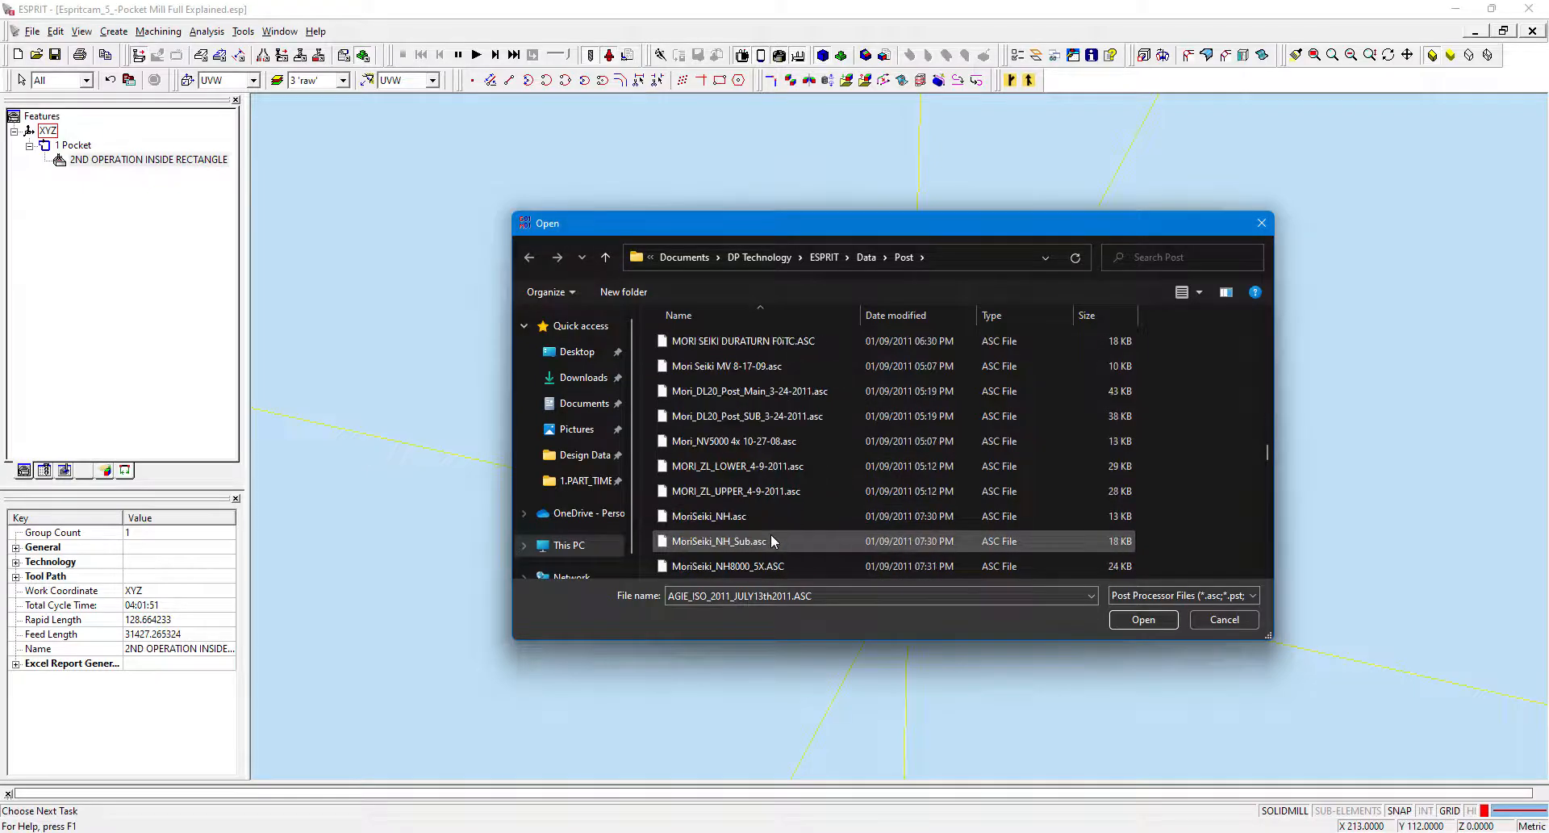
pyautogui.scroll(-10, 771, 540)
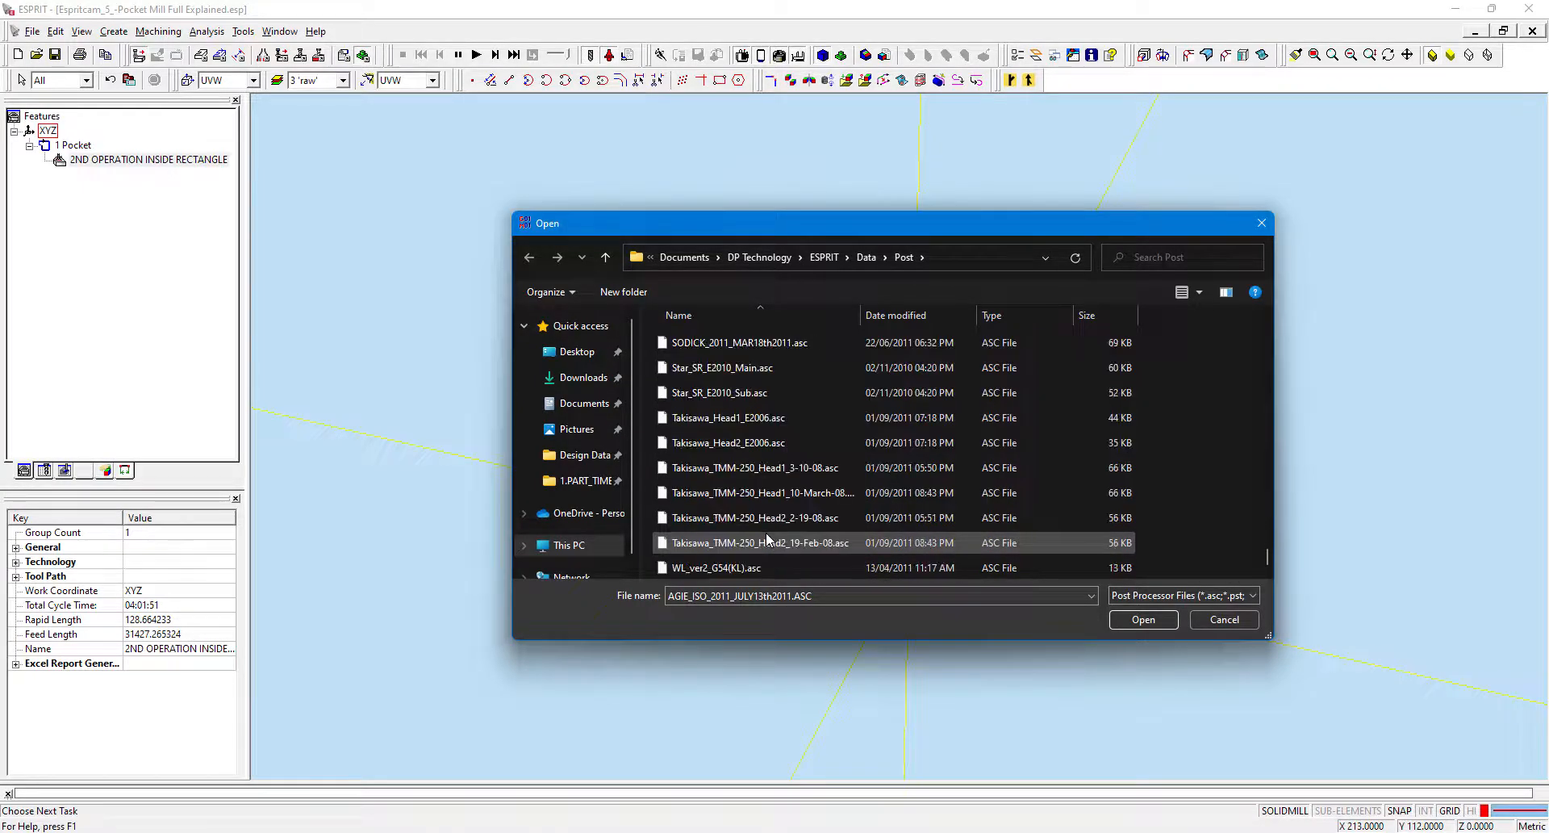
pyautogui.scroll(2, 753, 446)
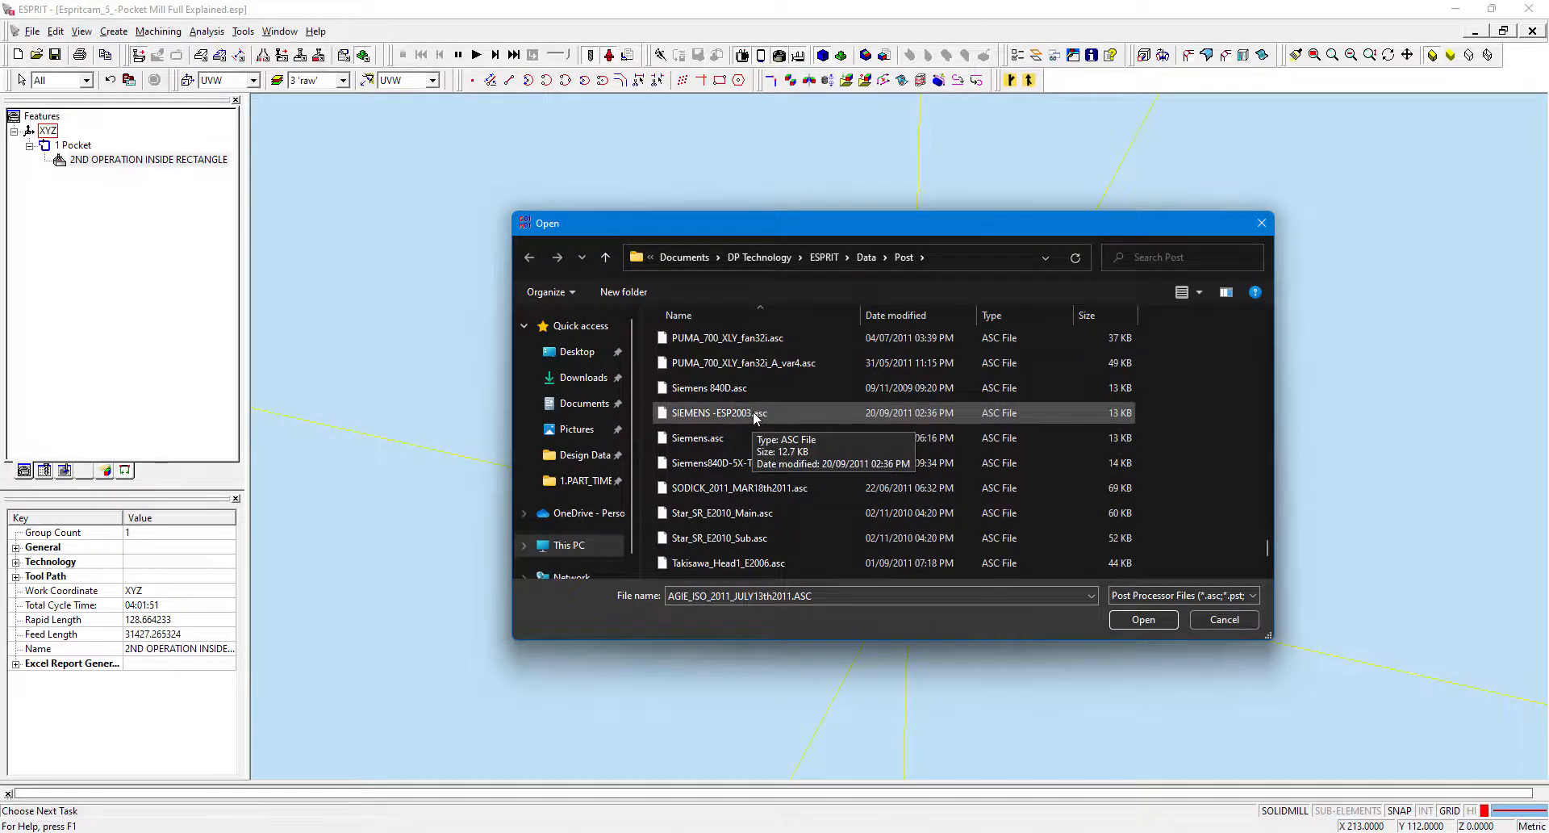
pyautogui.scroll(15, 752, 415)
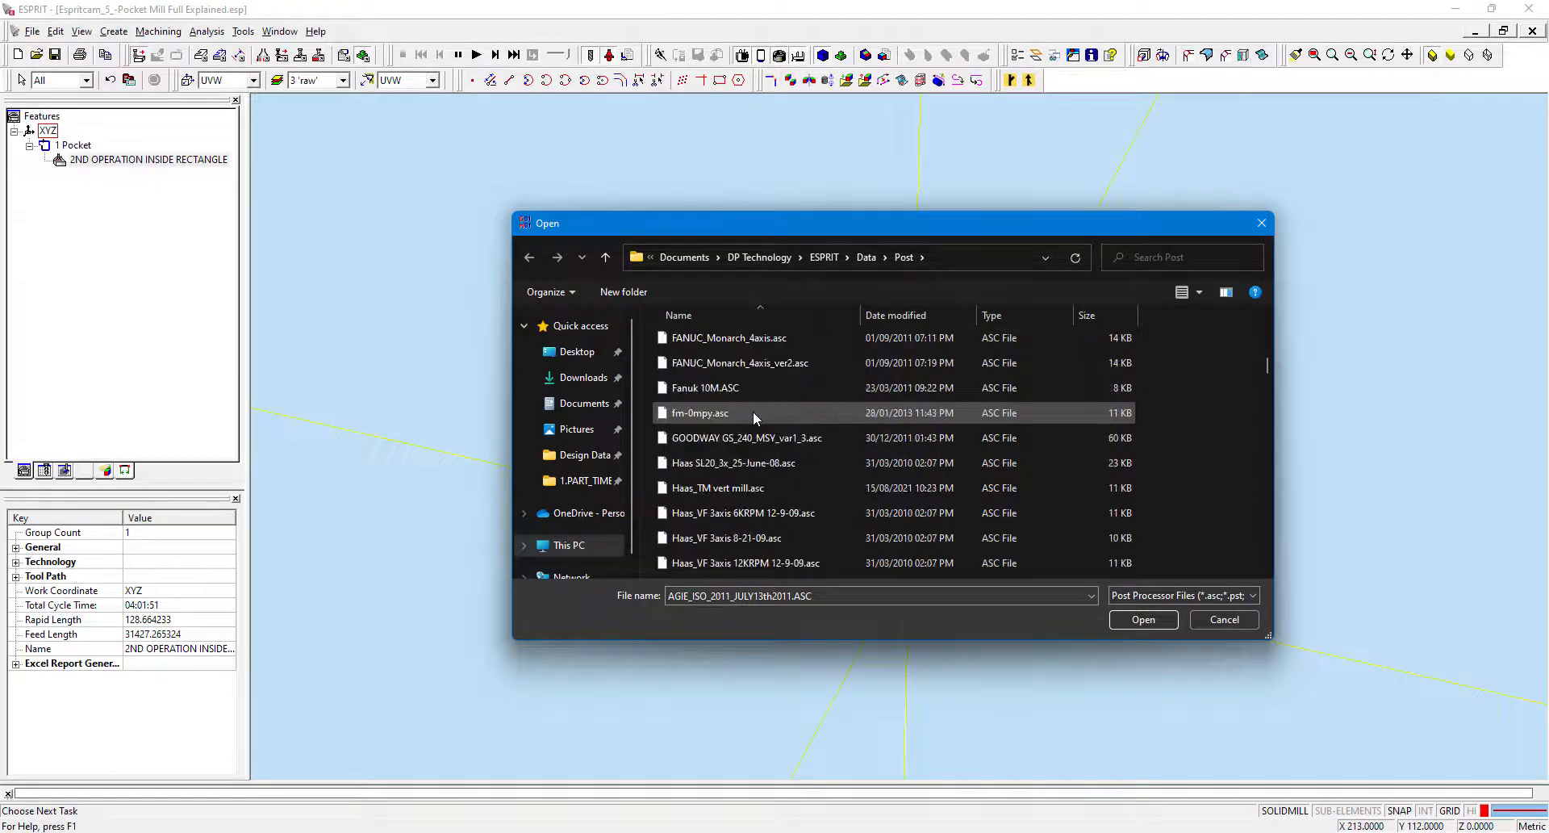
pyautogui.scroll(8, 754, 378)
pyautogui.scroll(-1, 754, 377)
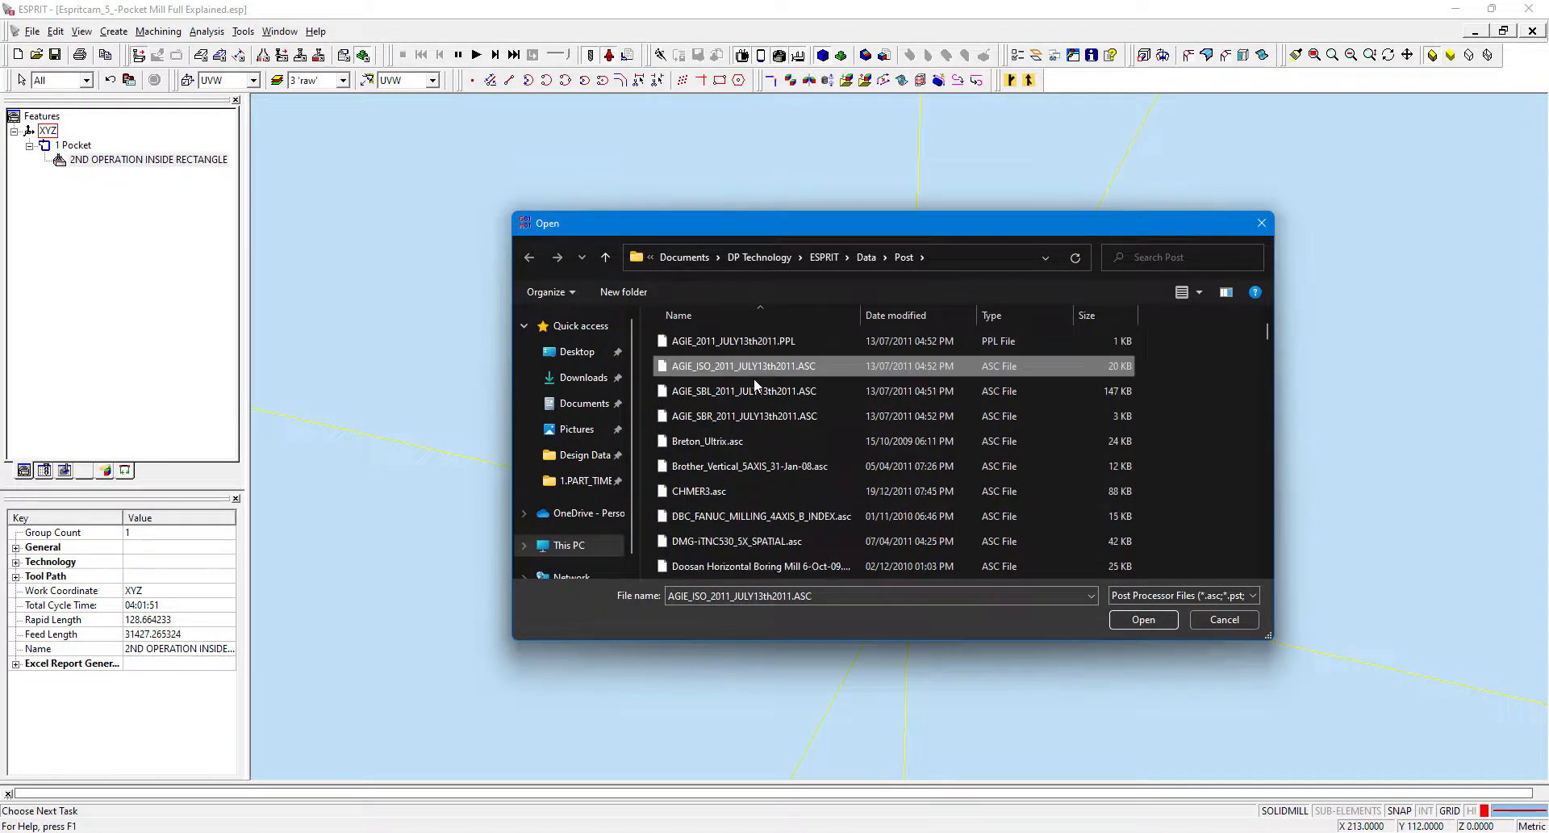
pyautogui.scroll(1, 726, 387)
# Browse into the Posts Mill makino folder and select the makino_precision_cnc.asc post file.
pyautogui.doubleClick(705, 395)
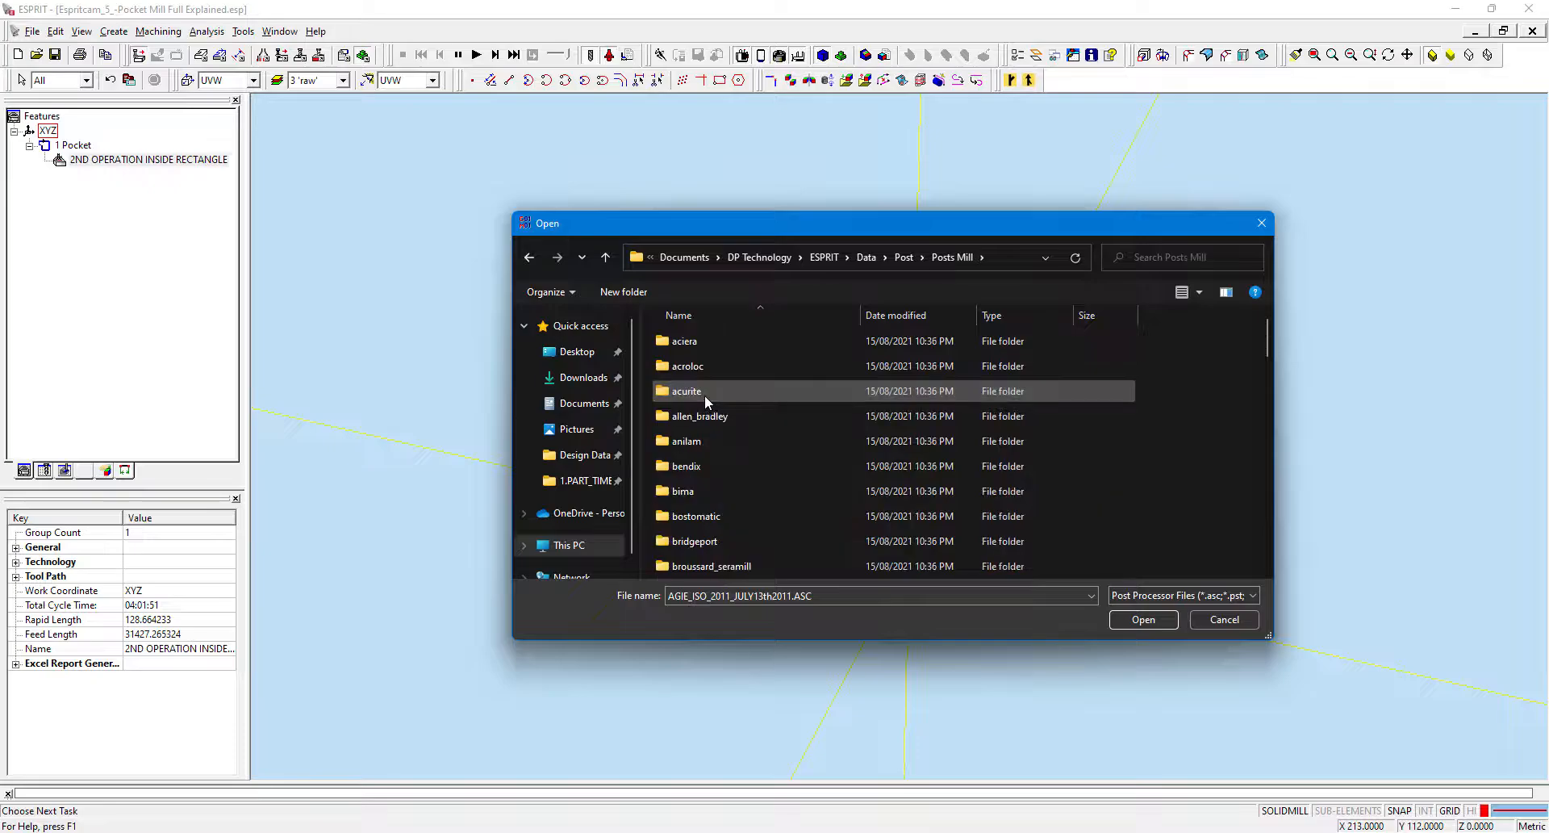
pyautogui.scroll(-10, 714, 485)
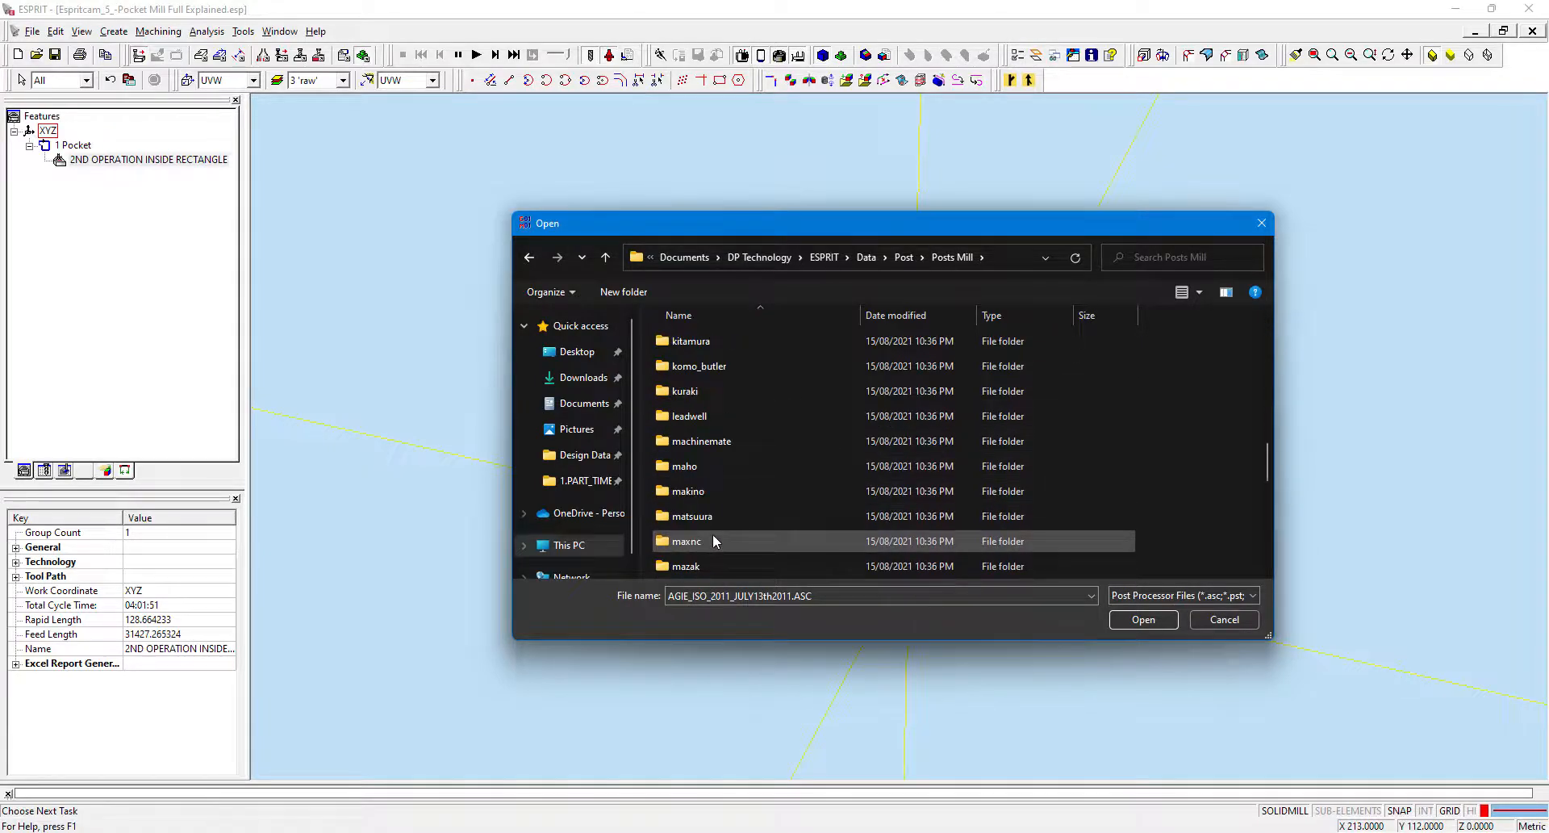
pyautogui.doubleClick(695, 492)
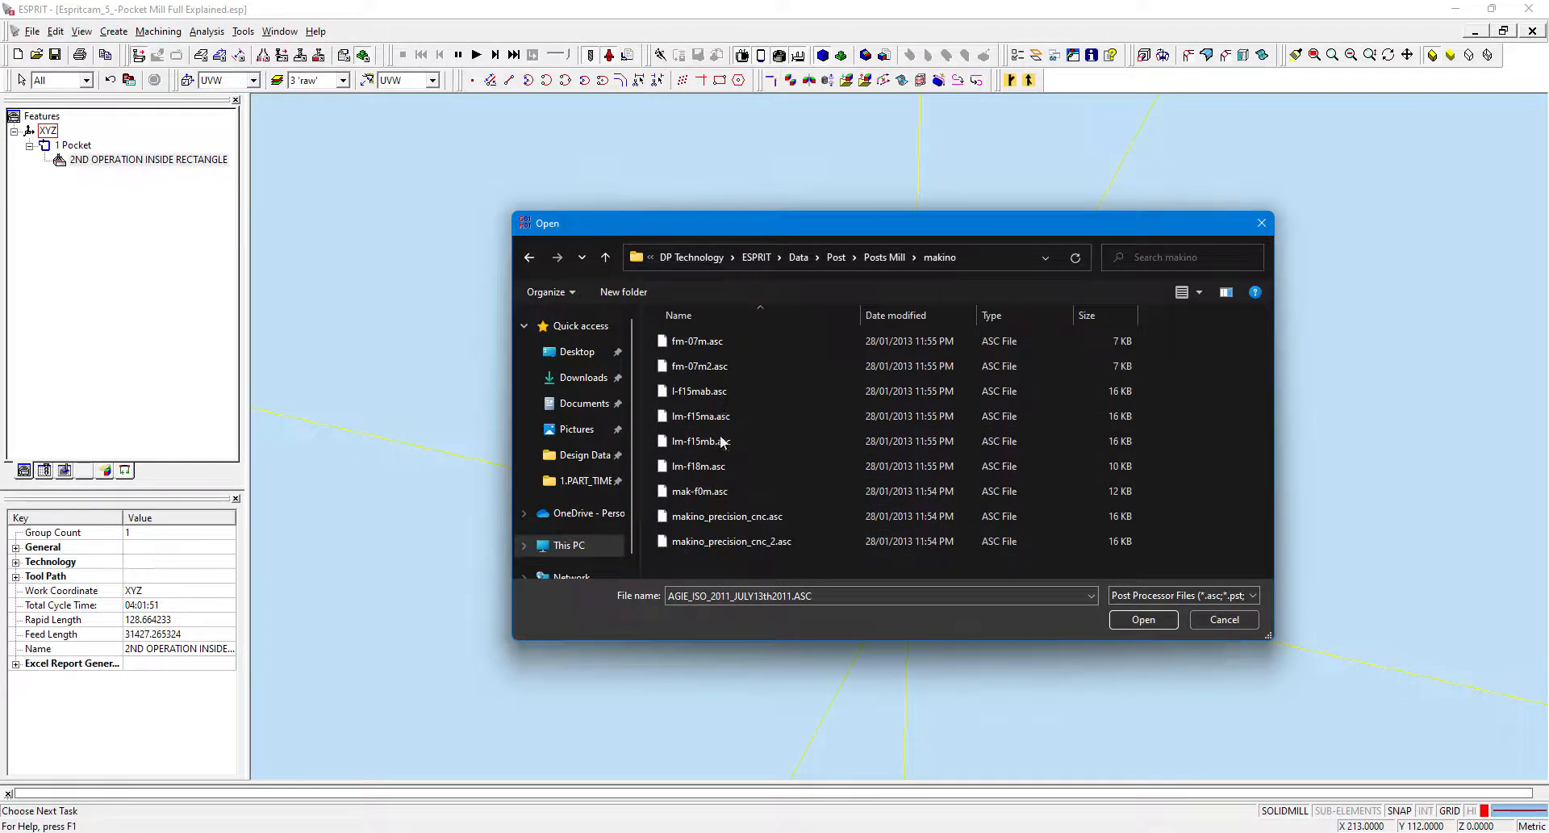
pyautogui.click(716, 496)
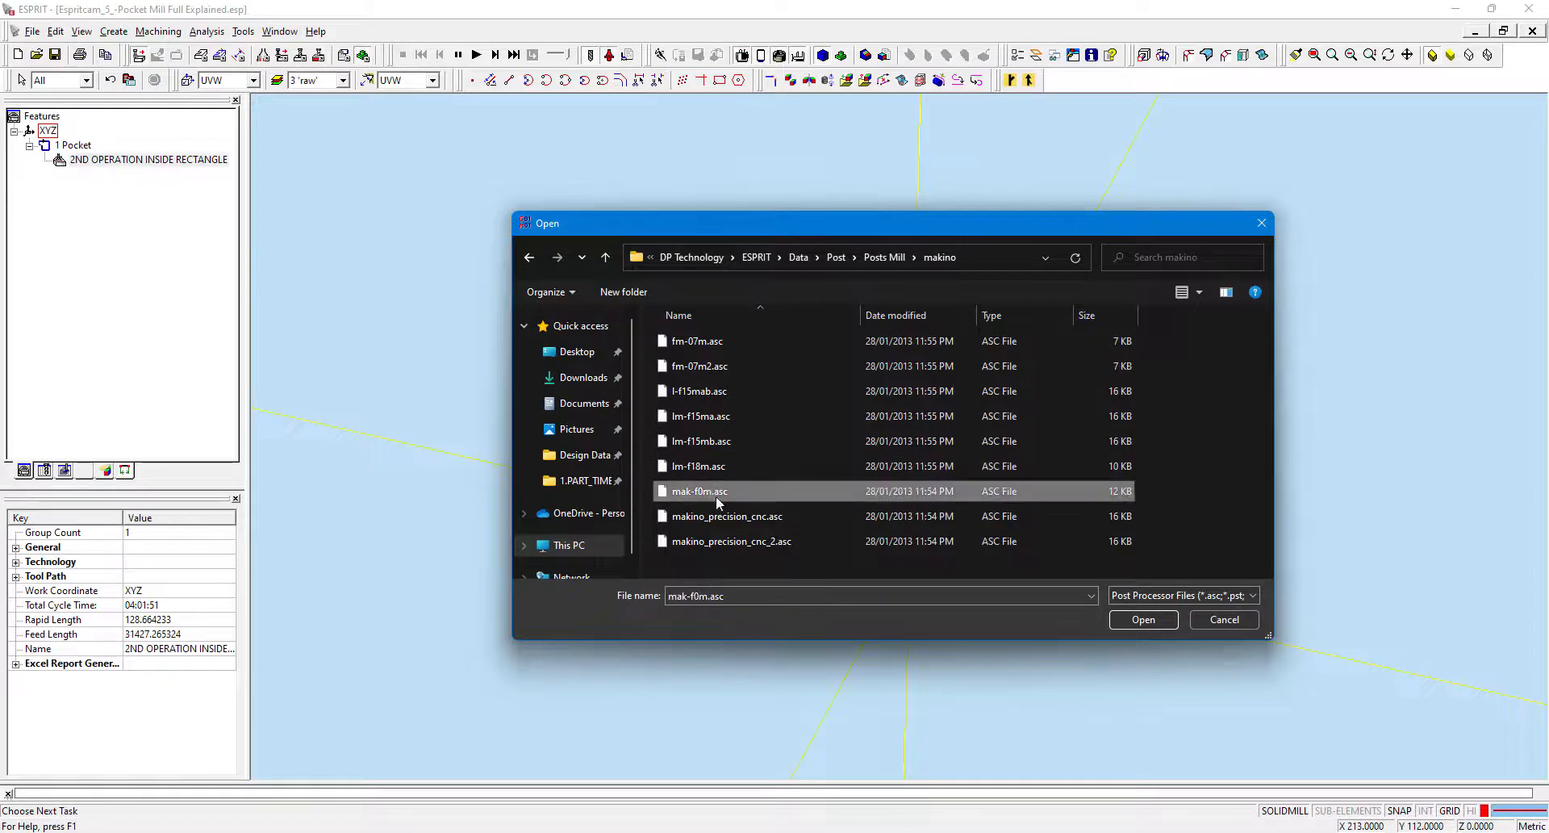
pyautogui.click(732, 521)
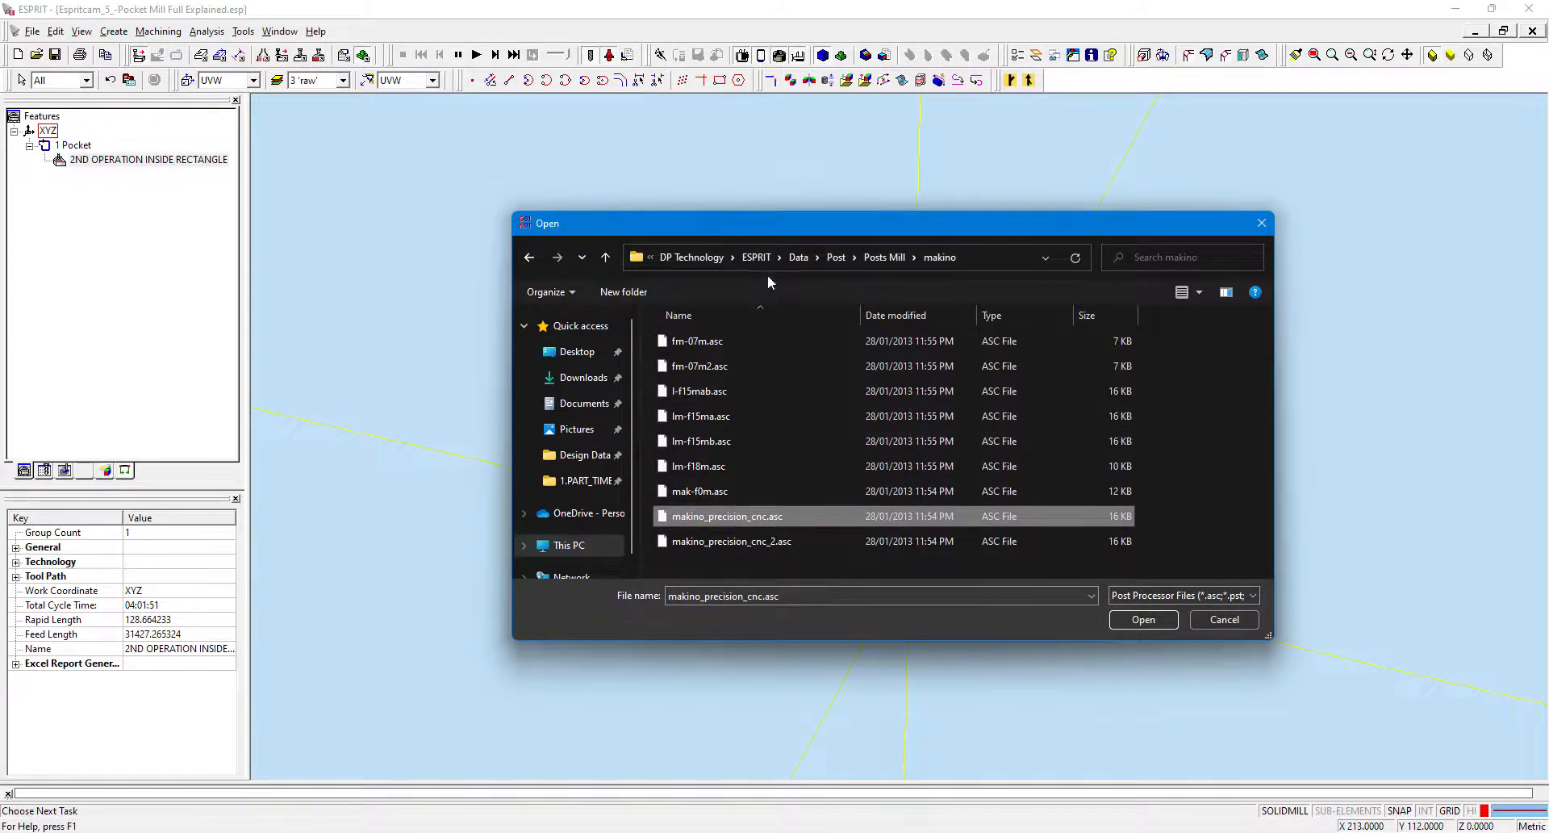
# Add the m32-v655.asc post processor from the Posts Mill mazak folder and confirm the NC output settings.
pyautogui.click(894, 260)
pyautogui.scroll(-3, 709, 443)
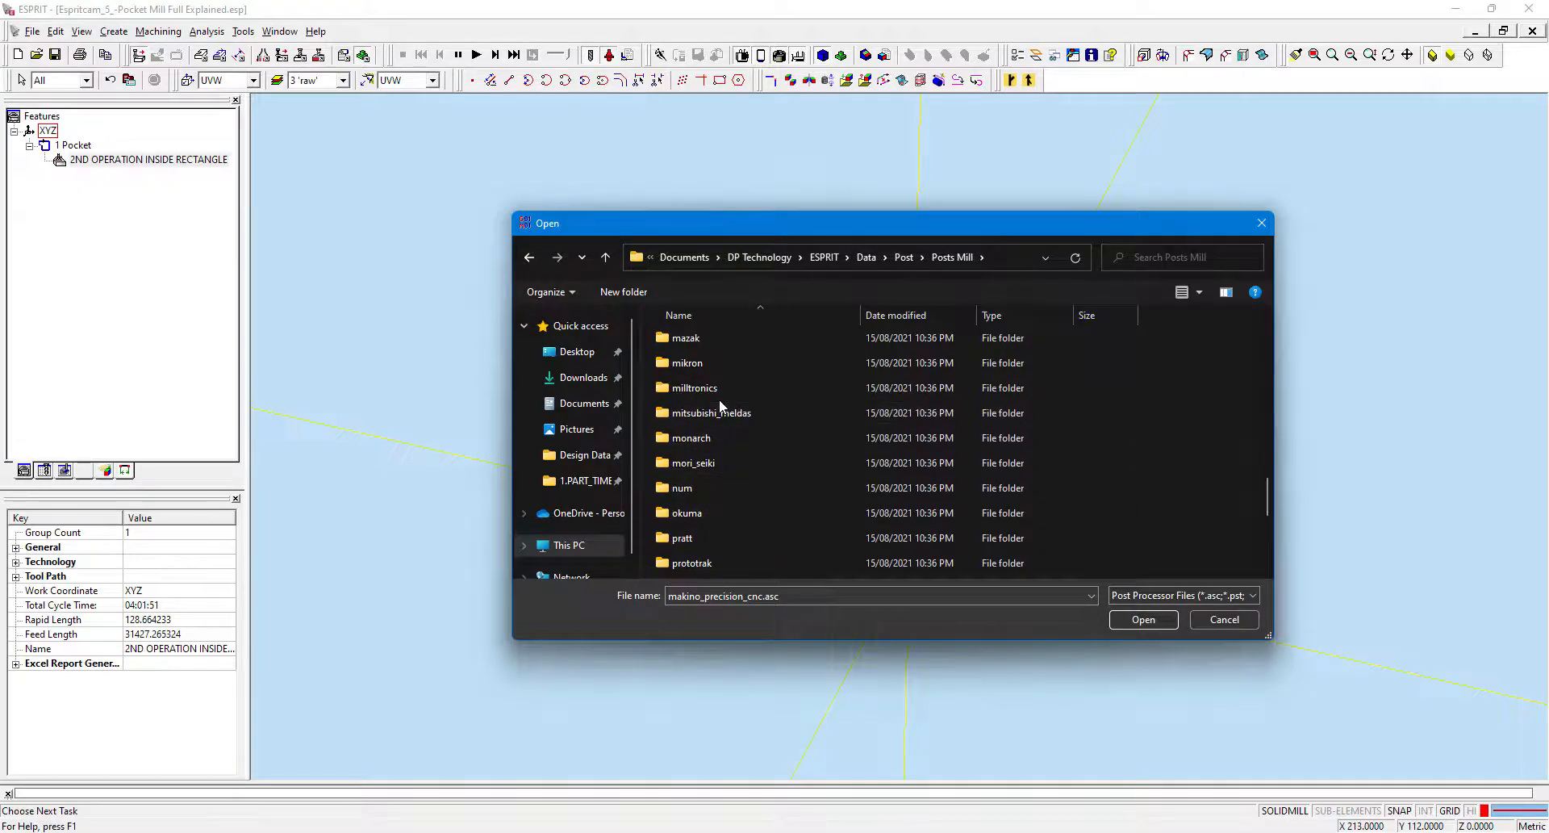
pyautogui.scroll(1, 719, 396)
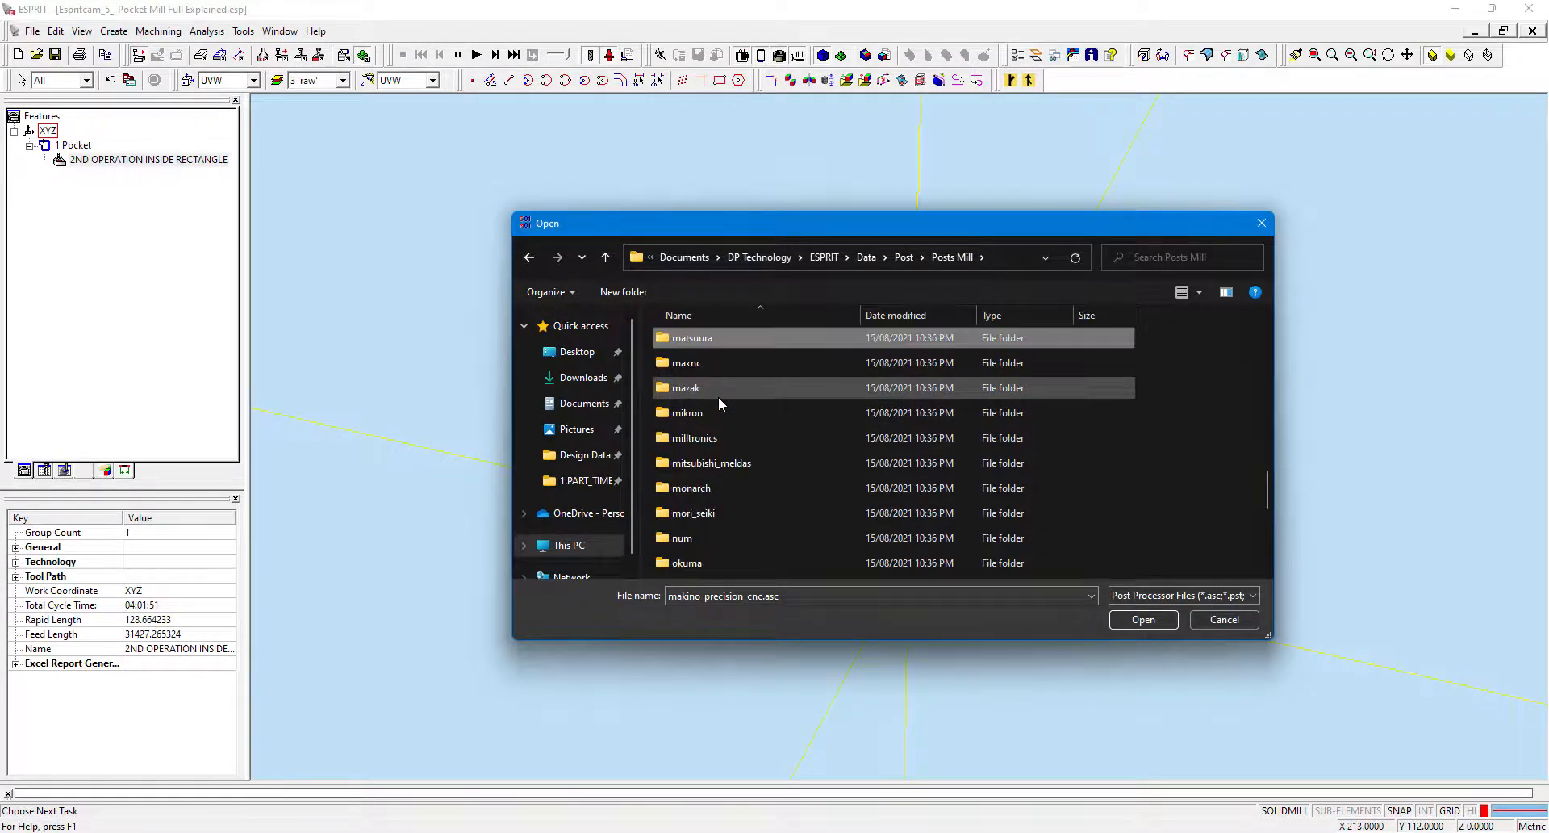
pyautogui.doubleClick(718, 389)
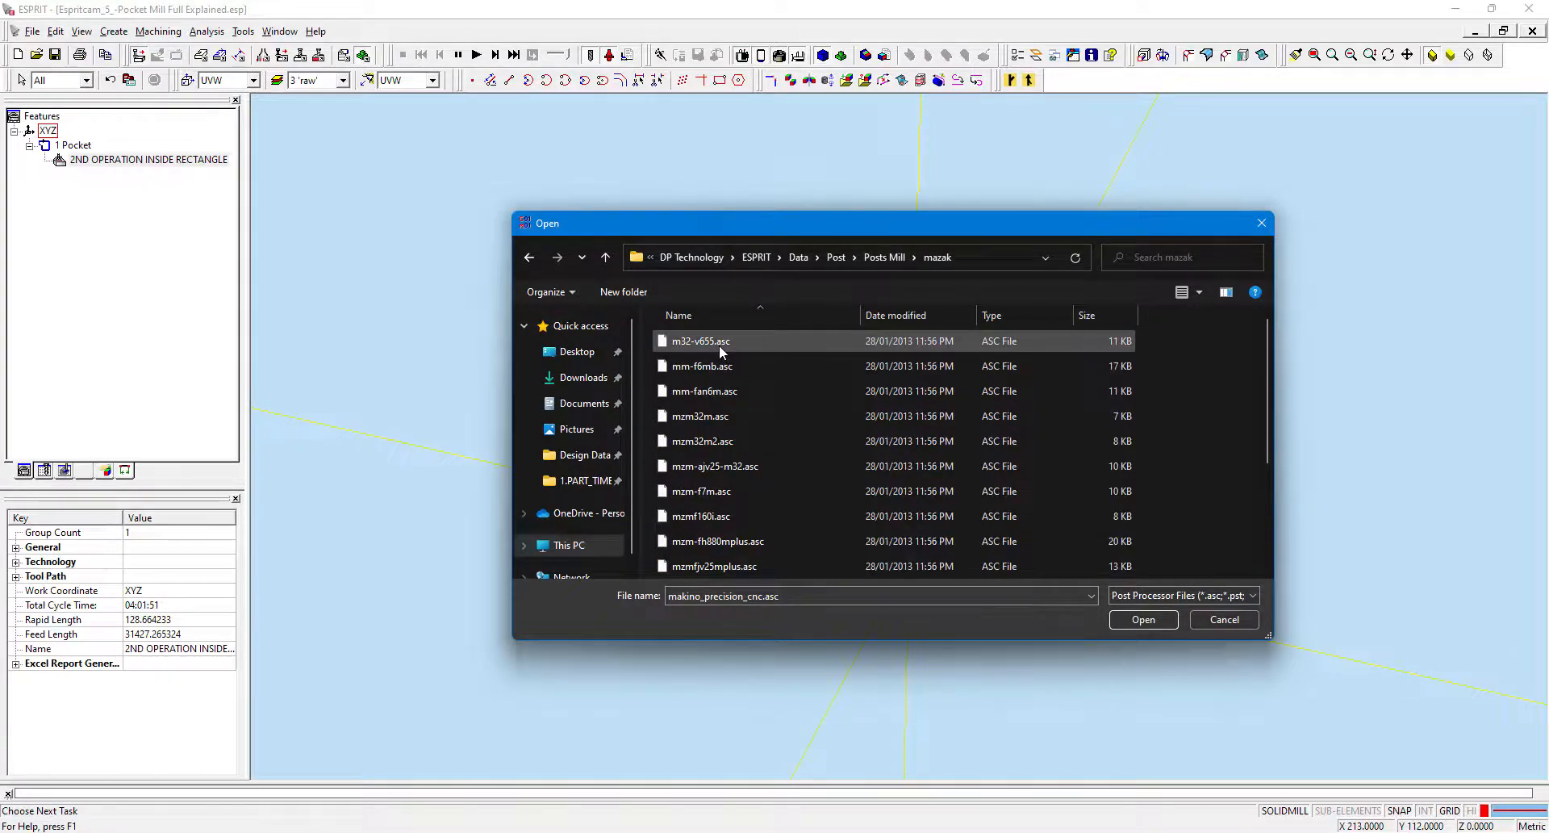
pyautogui.click(718, 342)
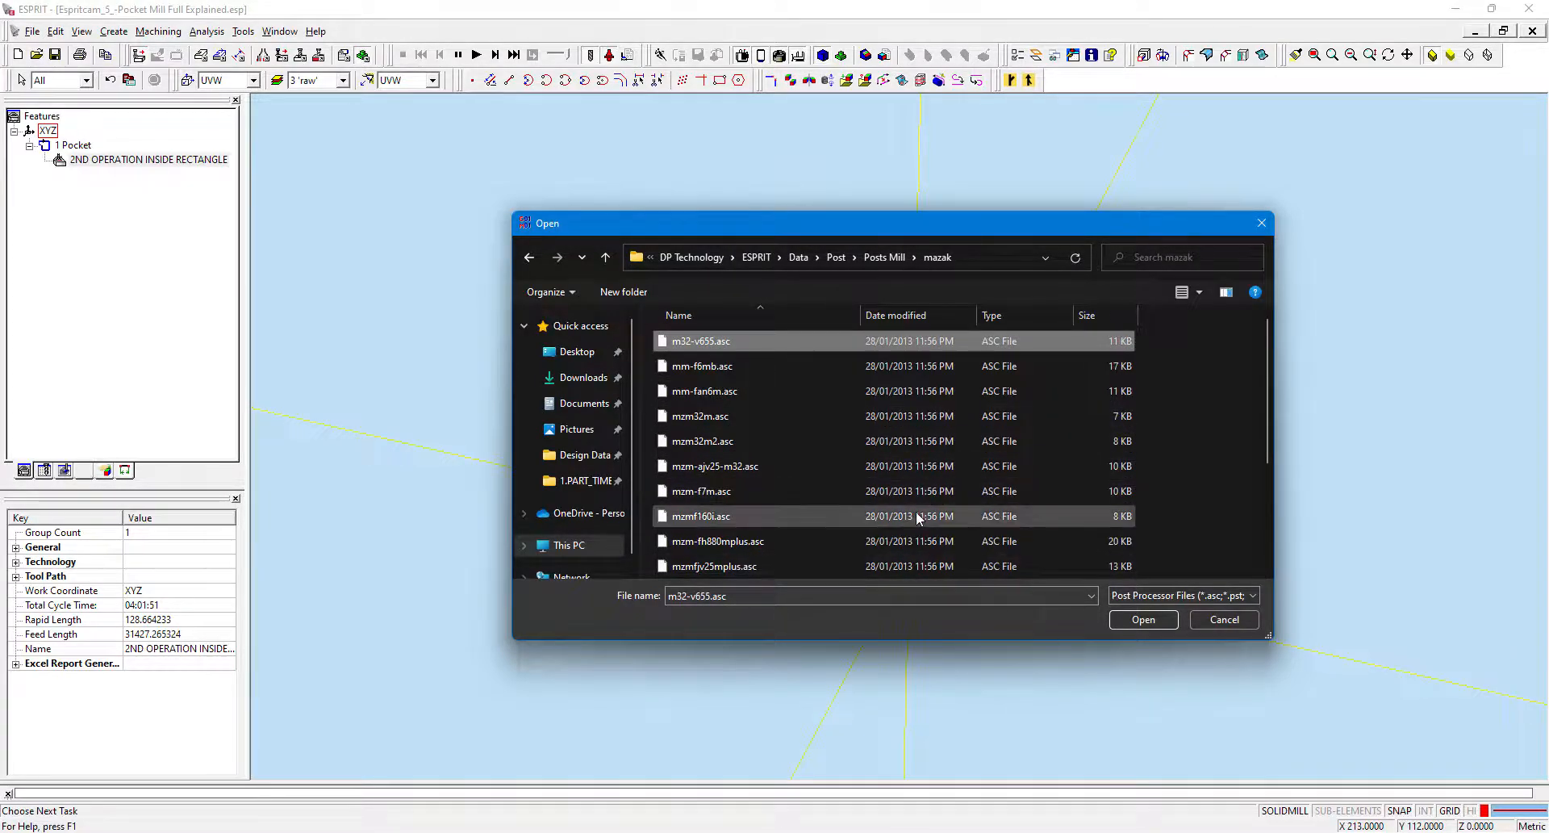
pyautogui.scroll(-3, 962, 506)
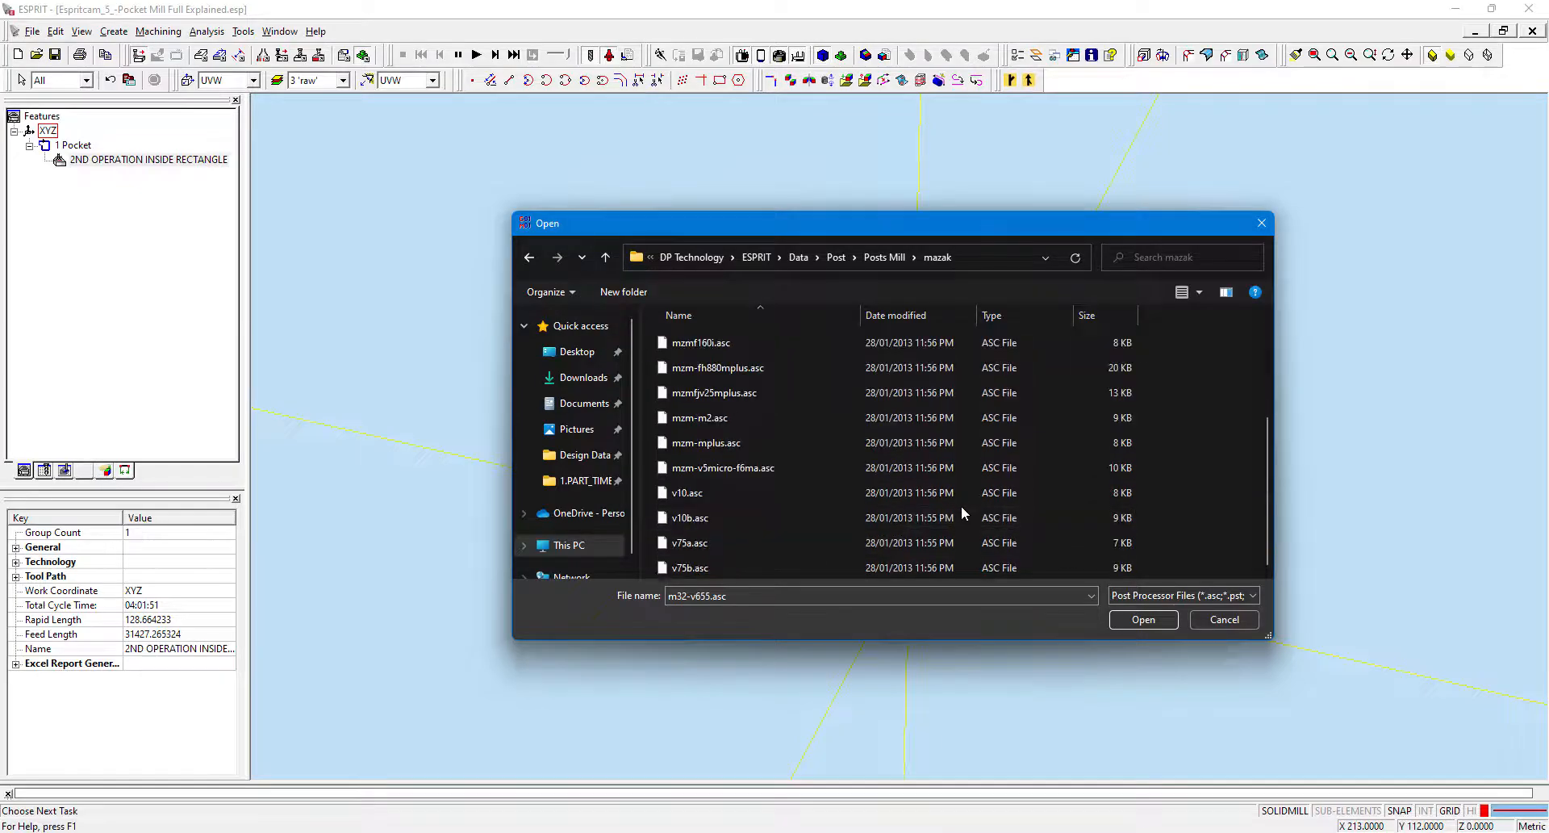
pyautogui.click(1132, 622)
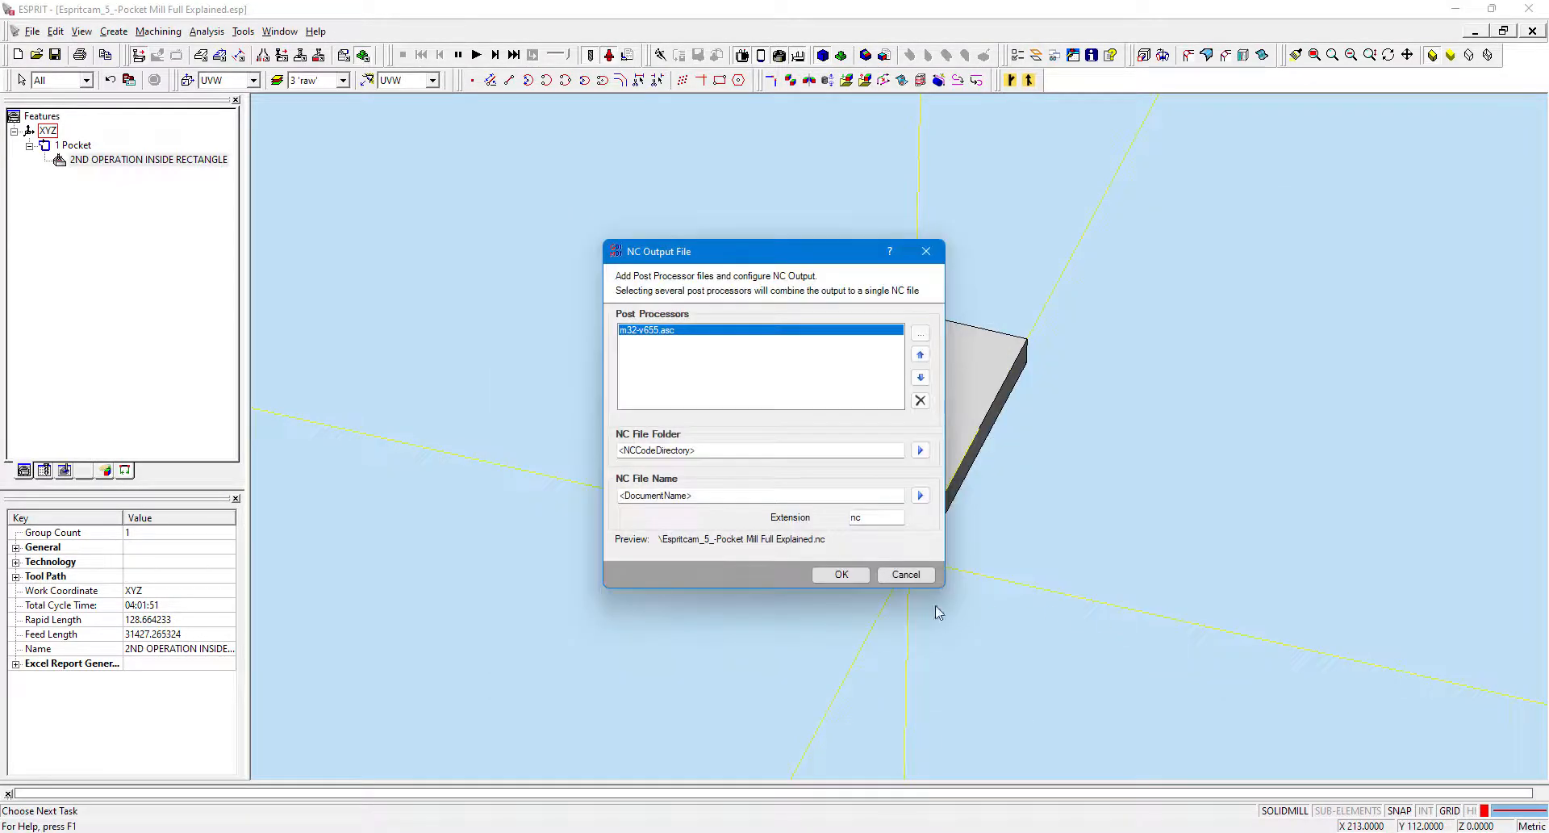
pyautogui.click(839, 575)
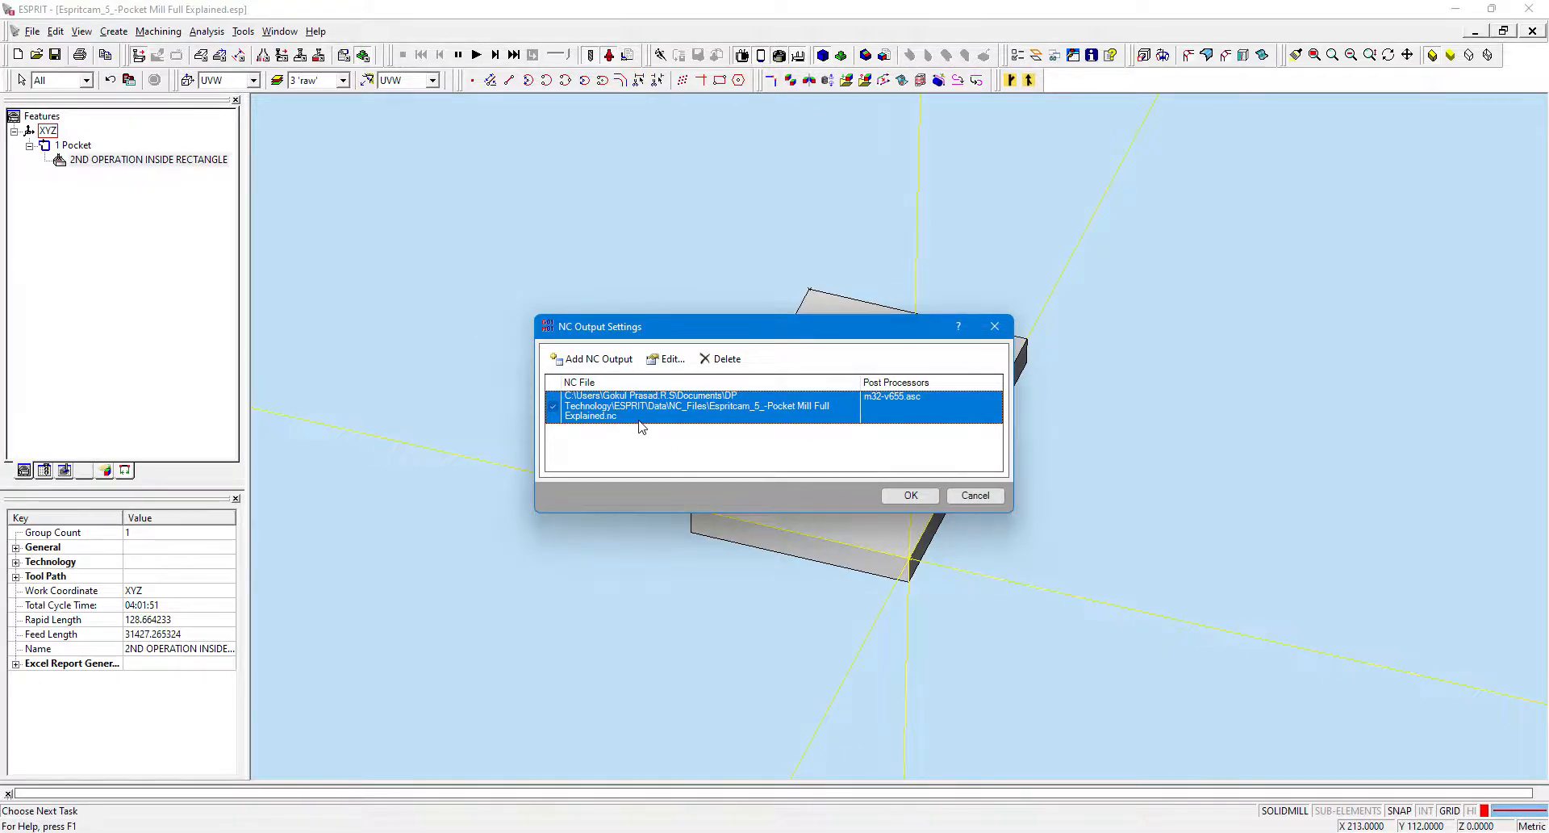
pyautogui.click(911, 495)
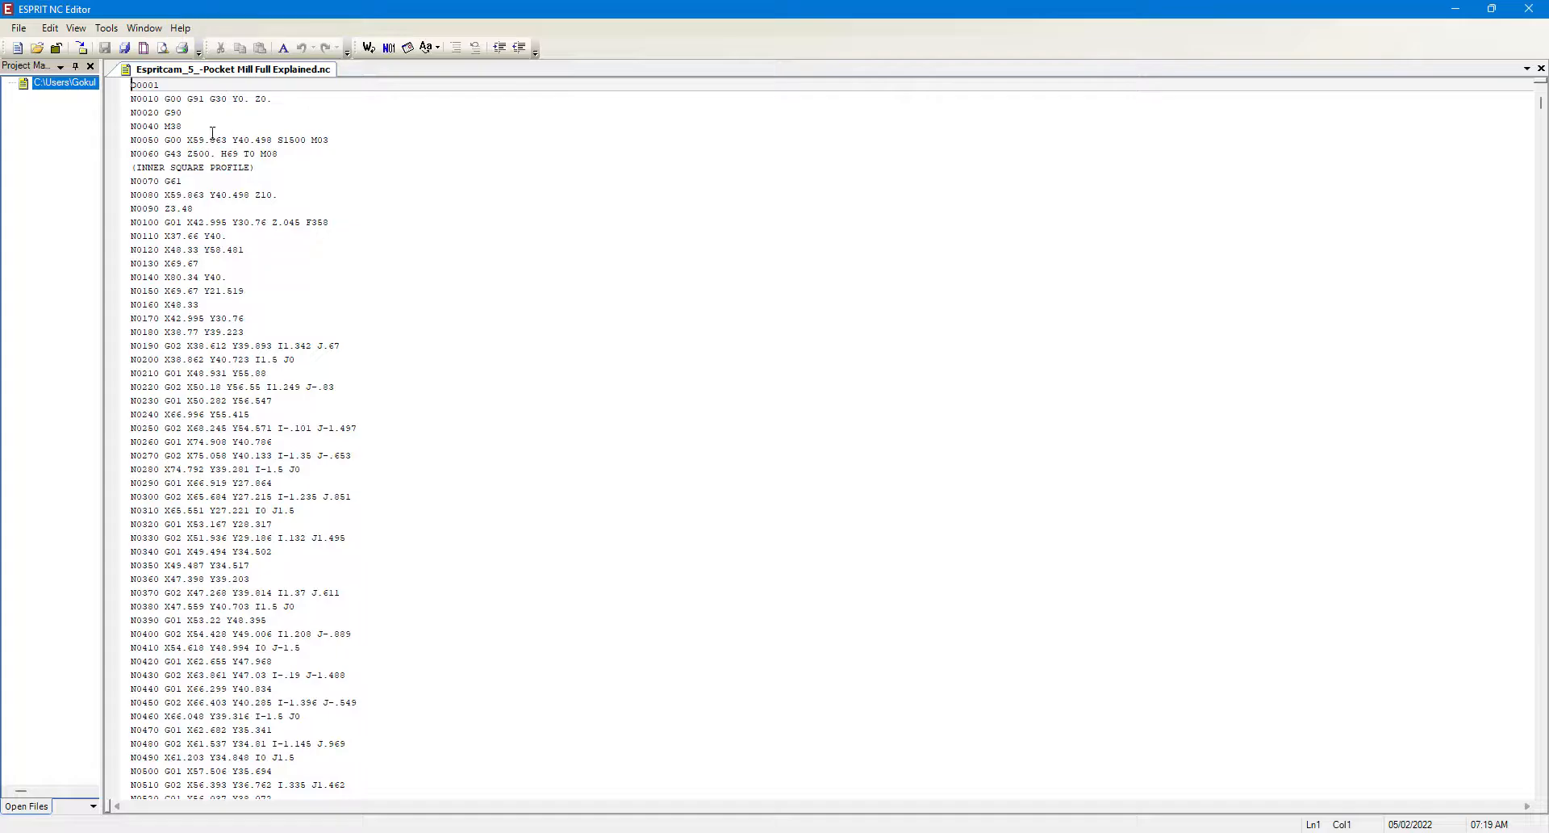
# Review the generated NC code from its first to its last block, then close the NC editor.
pyautogui.click(156, 85)
pyautogui.click(178, 112)
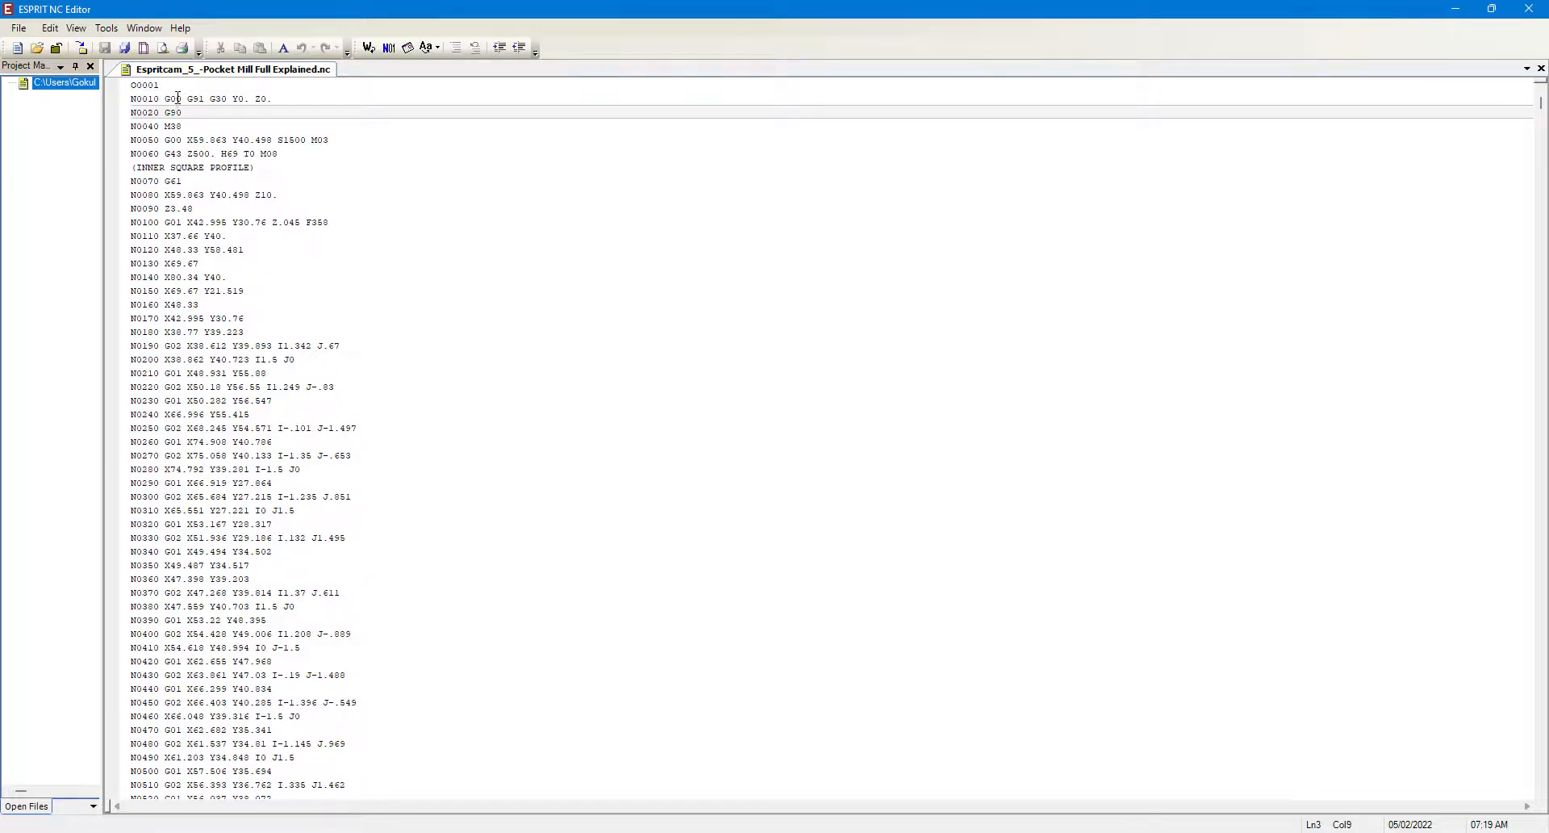
pyautogui.click(164, 98)
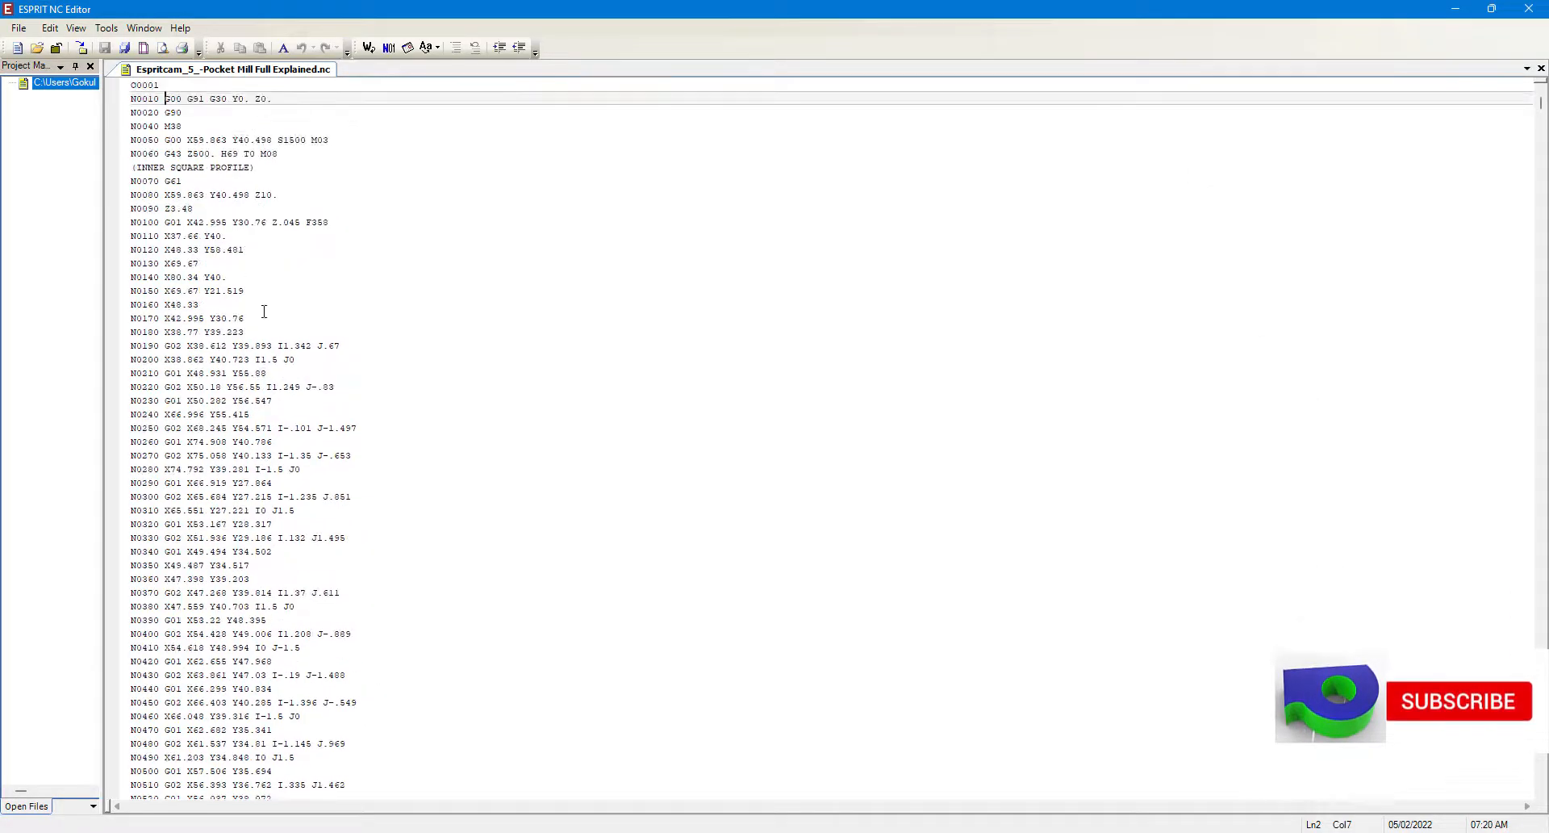
pyautogui.moveTo(231, 176); pyautogui.dragTo(229, 171)
pyautogui.click(229, 171)
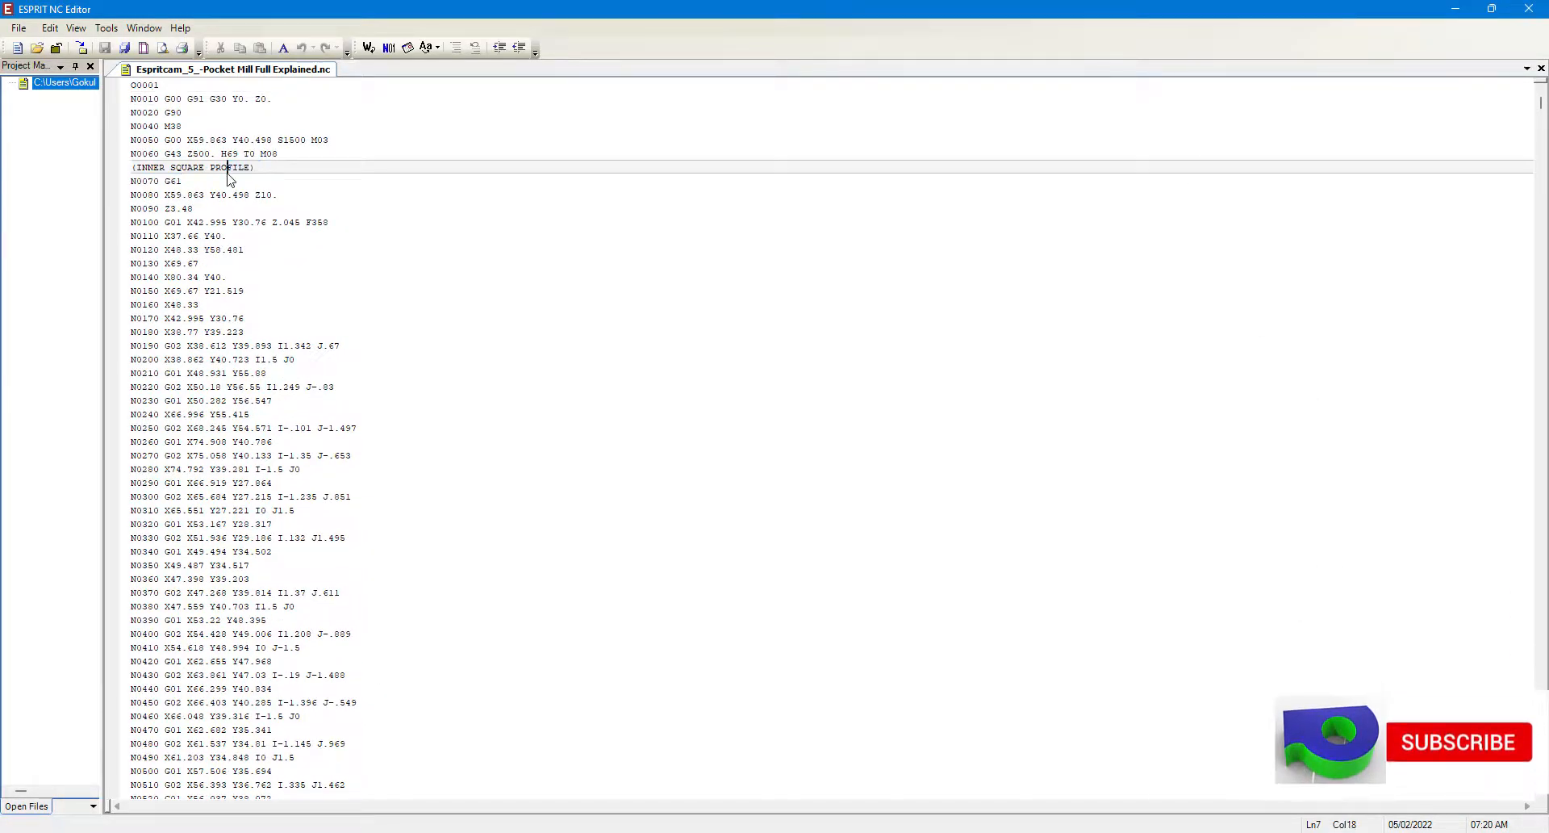
pyautogui.click(272, 172)
pyautogui.scroll(-20, 363, 343)
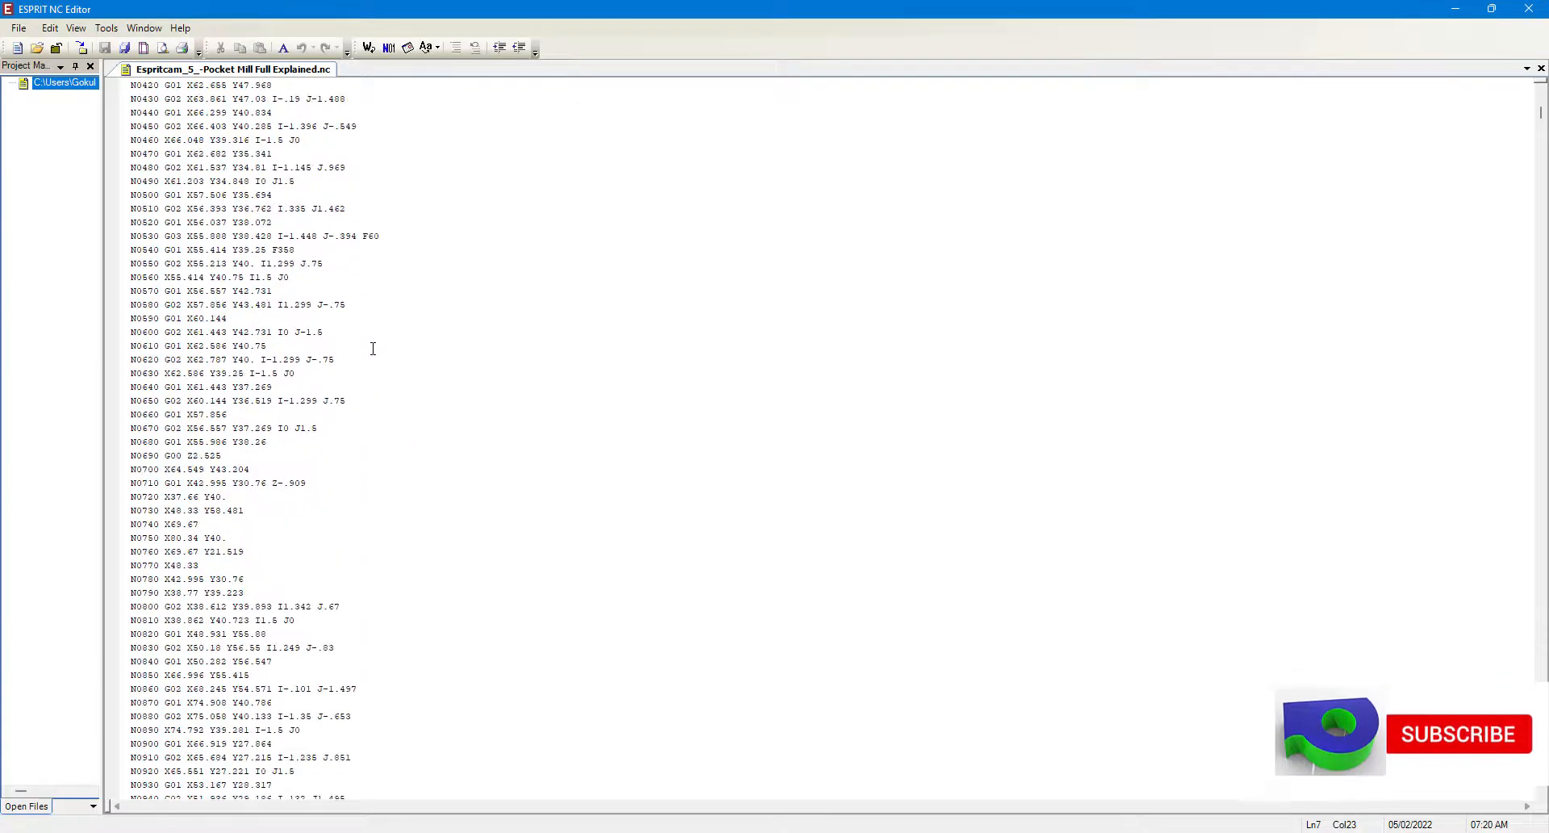
pyautogui.scroll(-20, 372, 358)
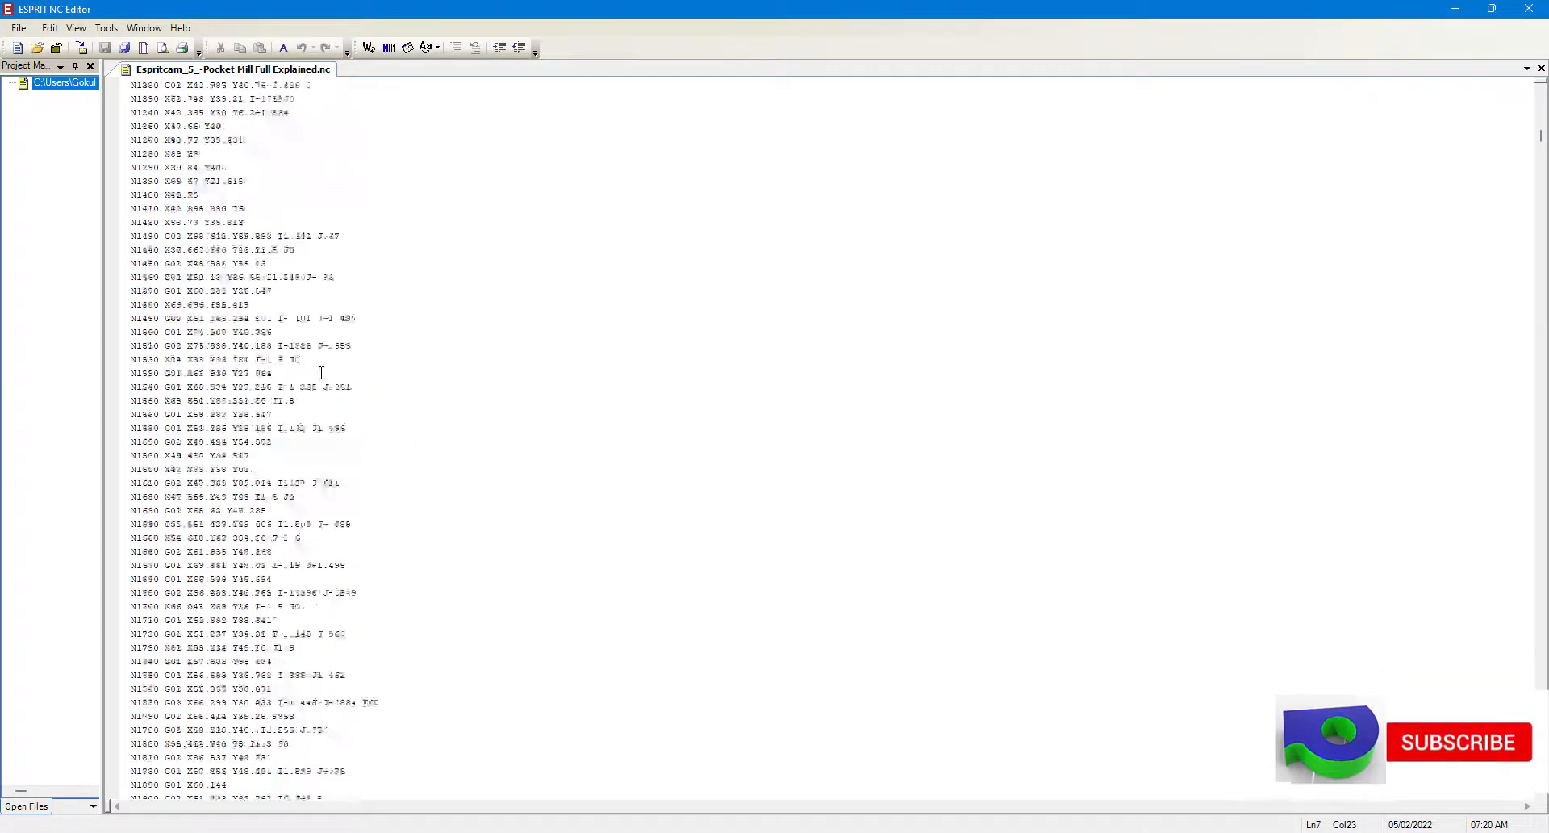
pyautogui.scroll(-20, 321, 381)
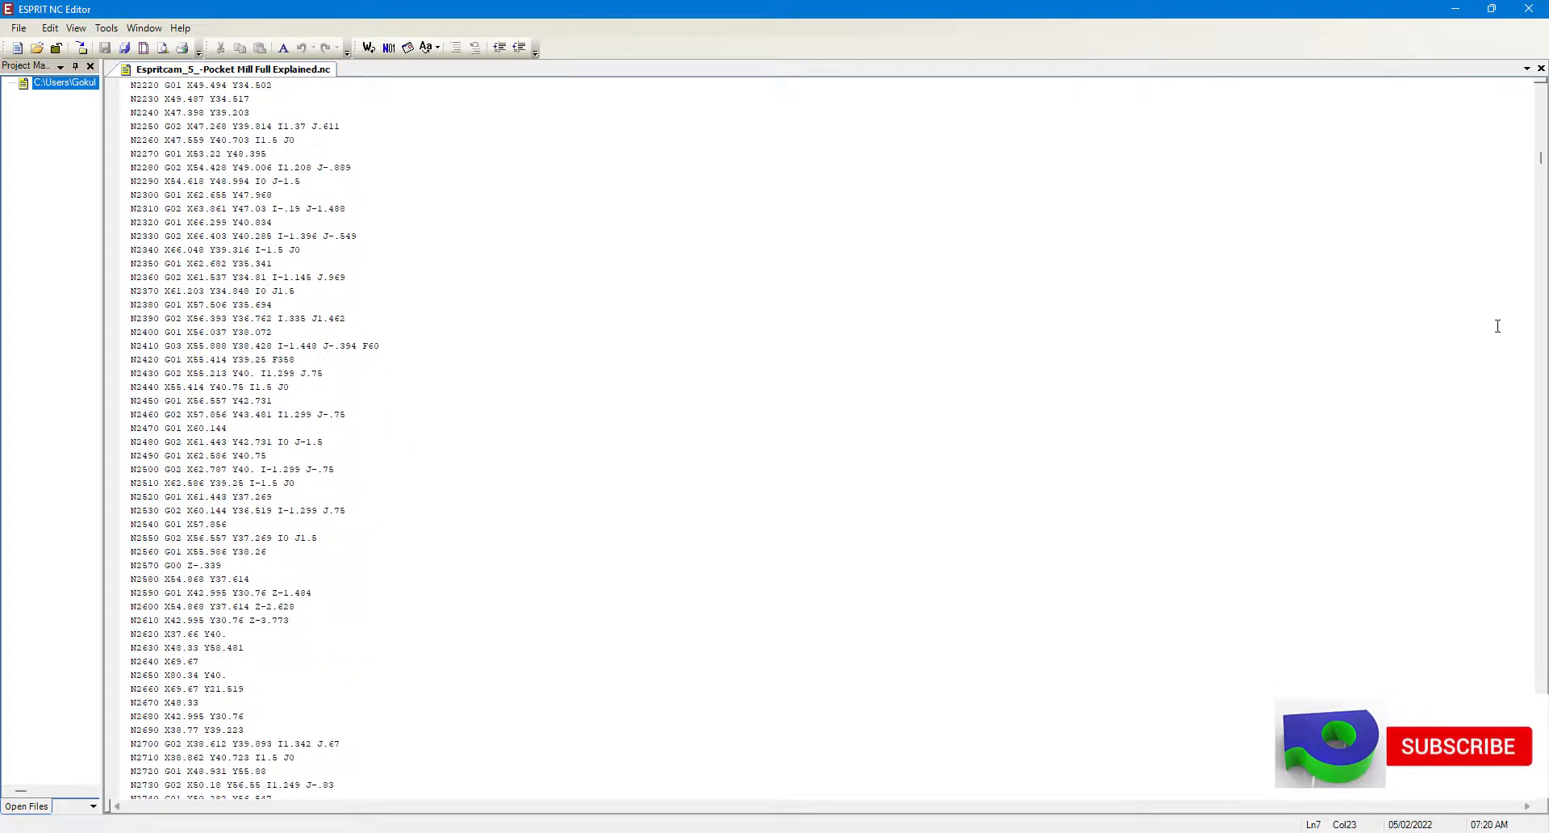
pyautogui.moveTo(1545, 181); pyautogui.dragTo(1541, 451)
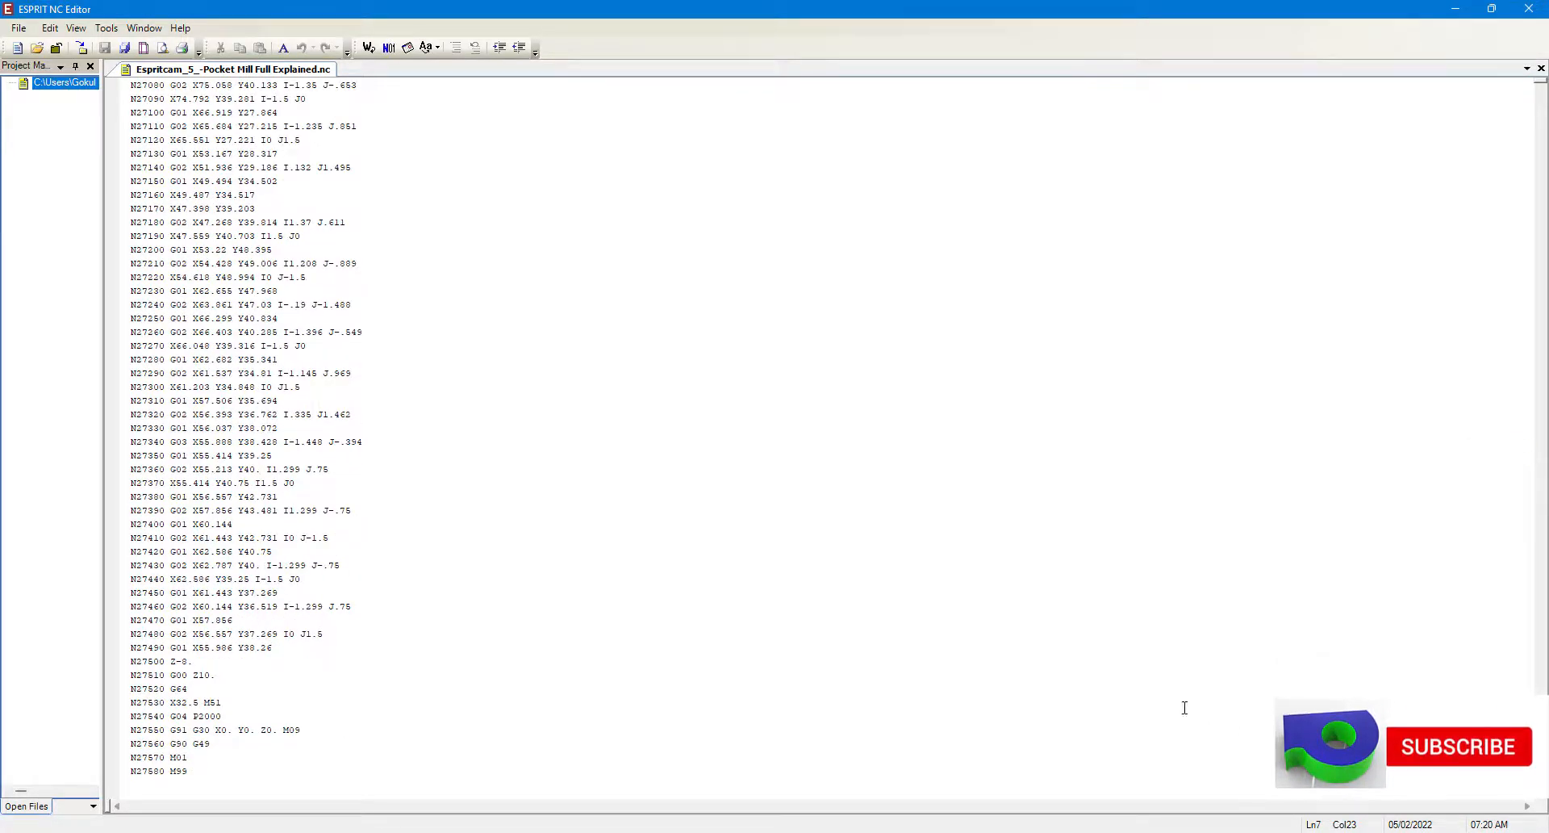
pyautogui.scroll(20, 369, 321)
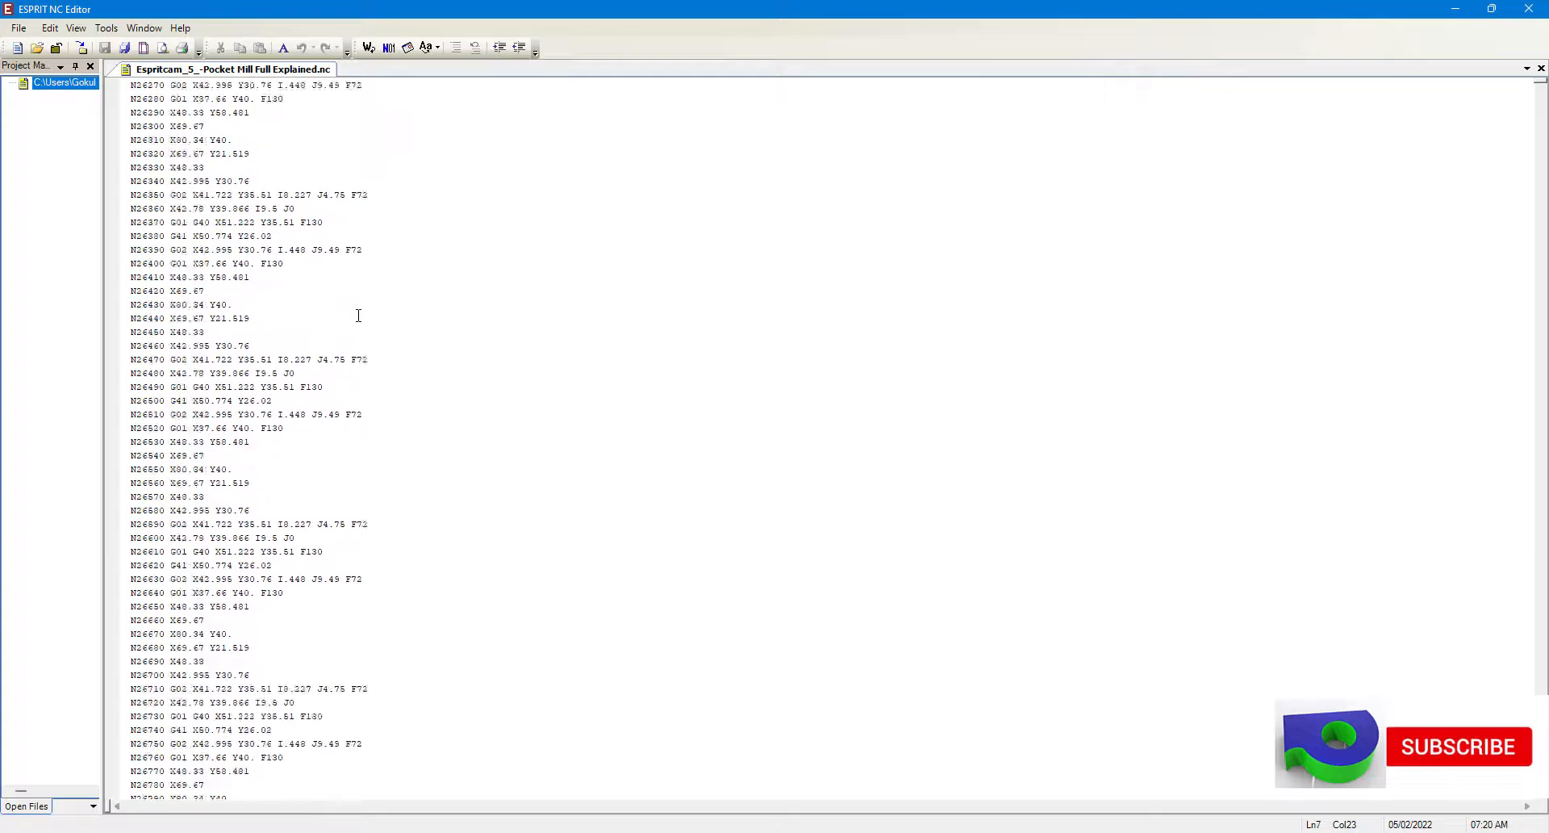
pyautogui.scroll(20, 359, 315)
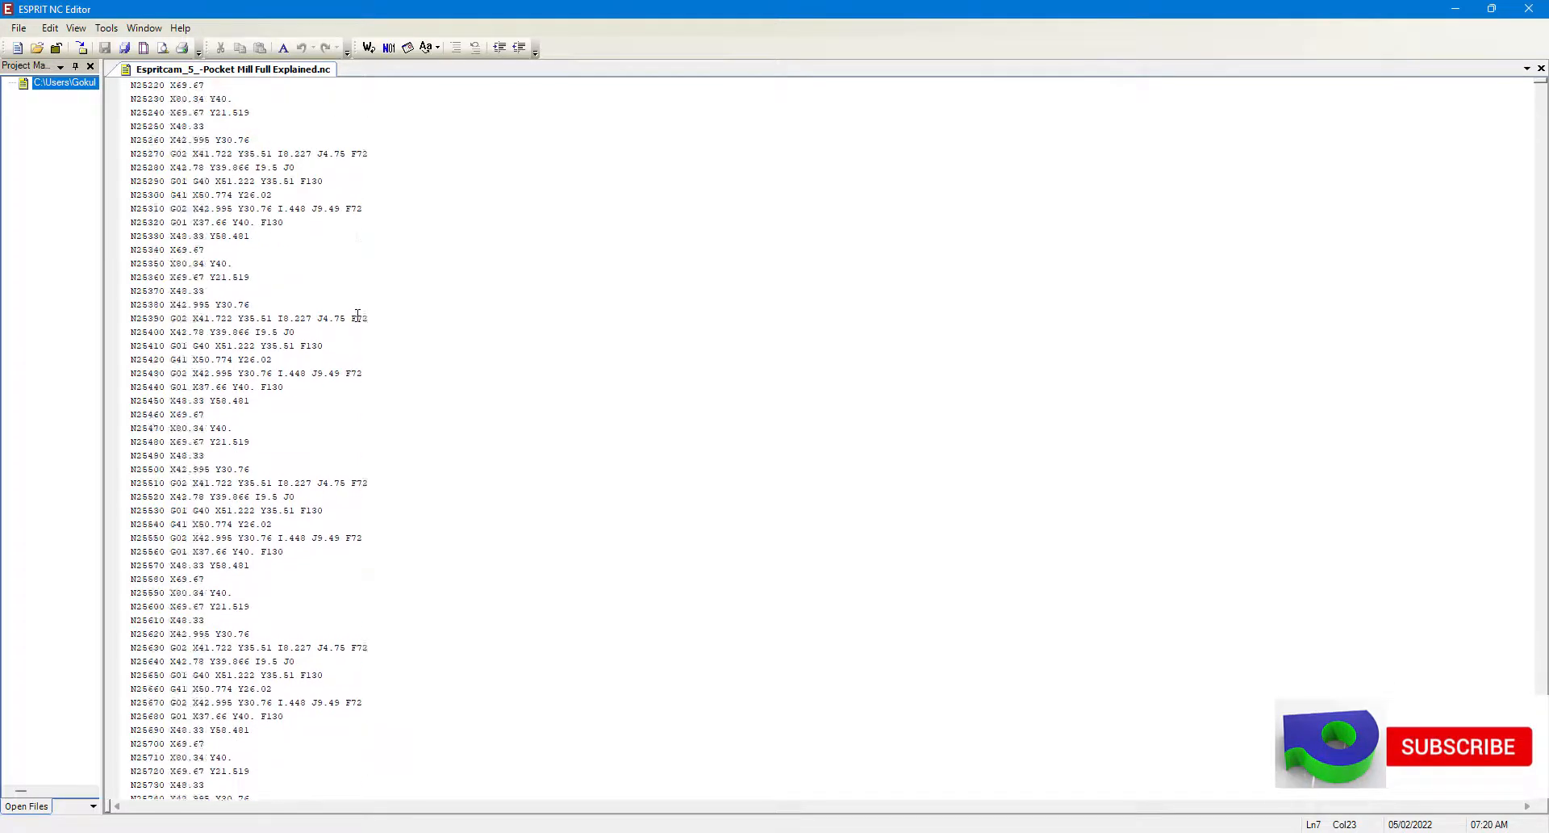
pyautogui.scroll(20, 396, 344)
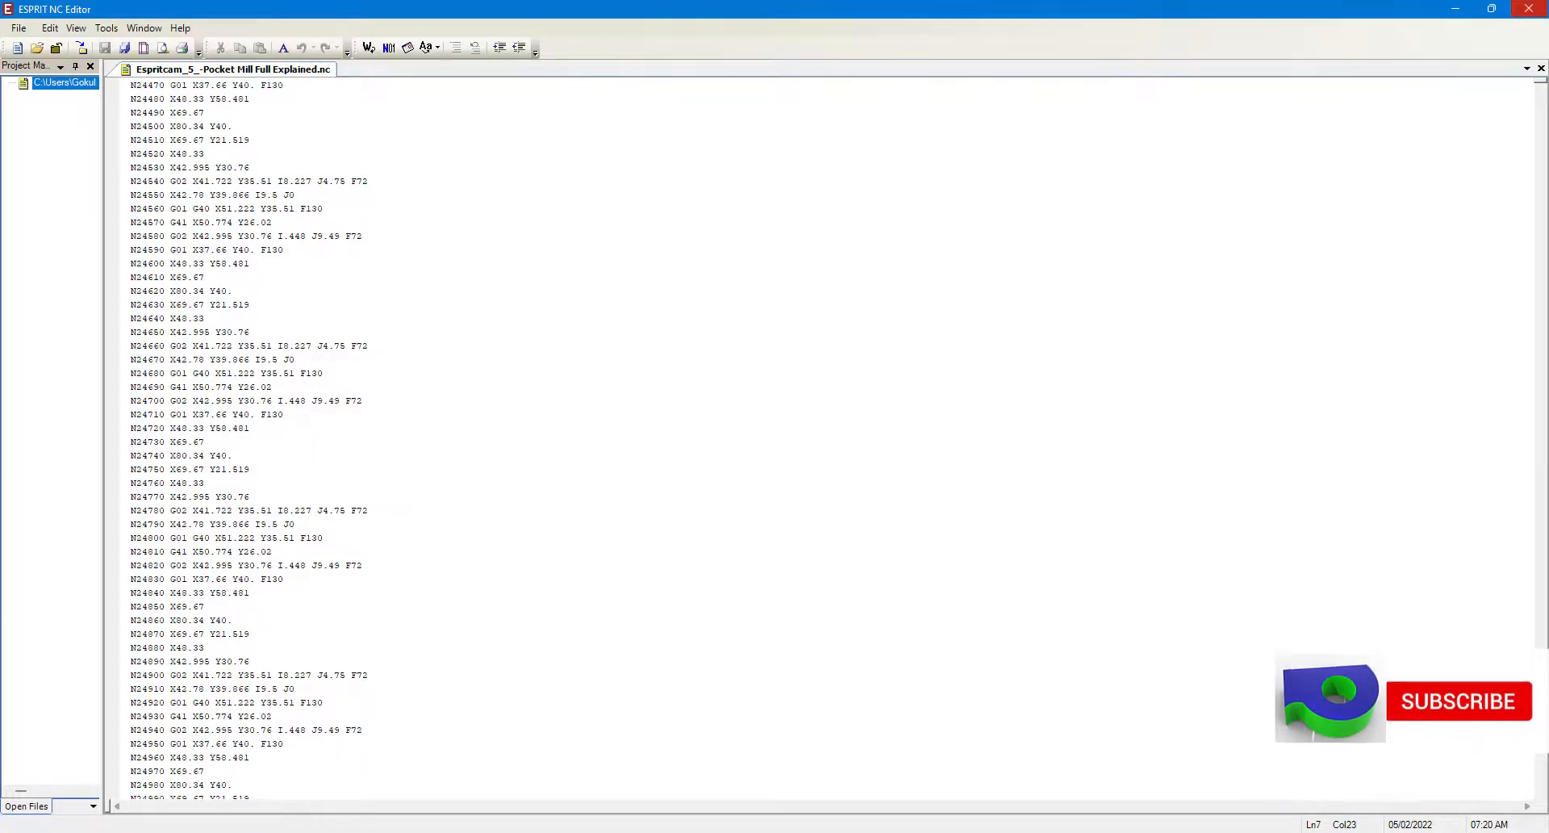
pyautogui.click(1528, 8)
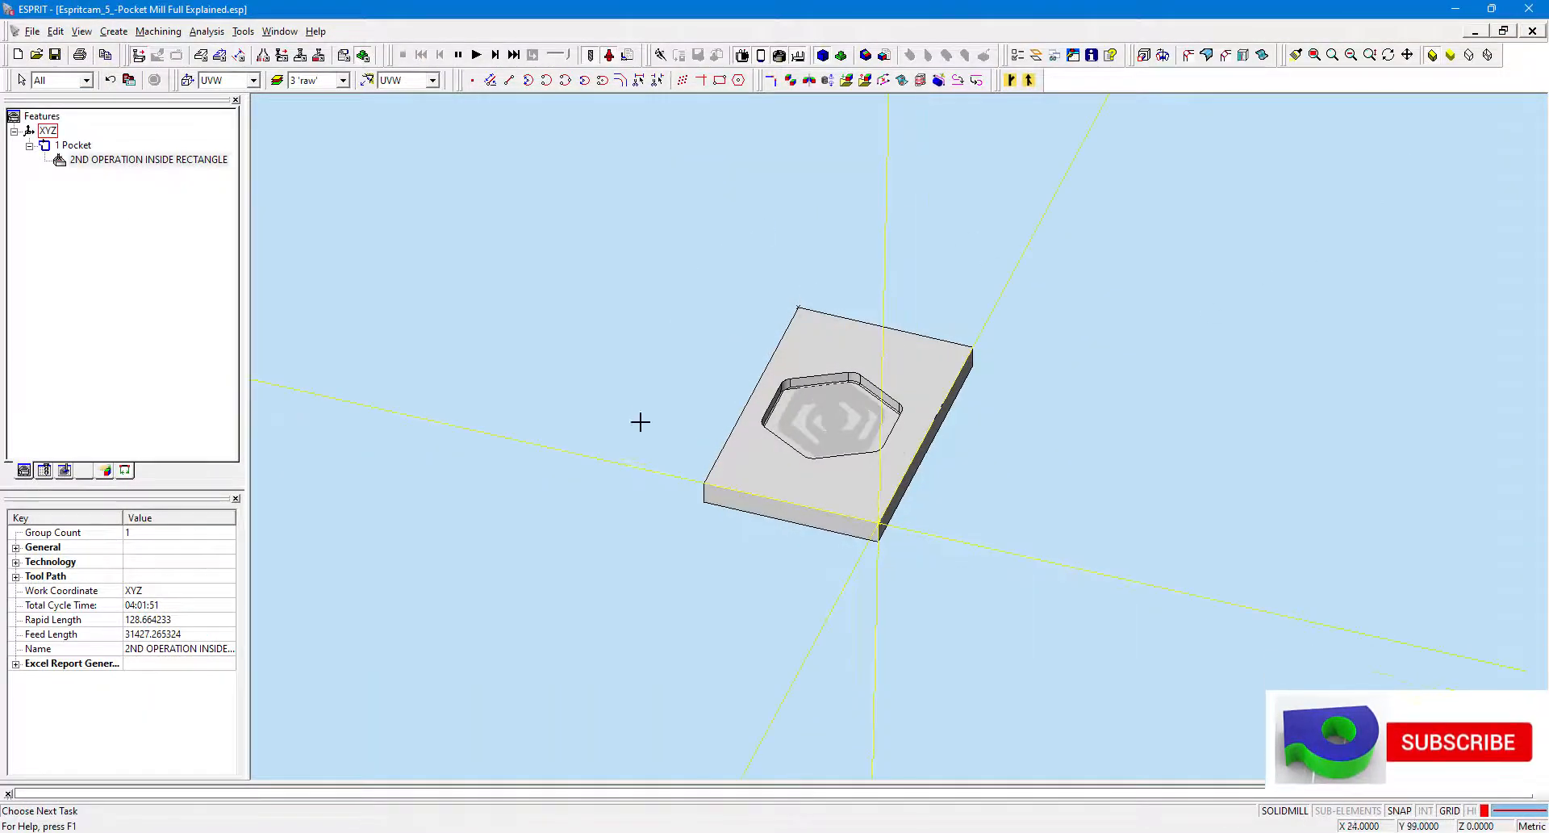
# Open the Report Generator and select the Milling_Detailed report group.
pyautogui.scroll(2, 640, 421)
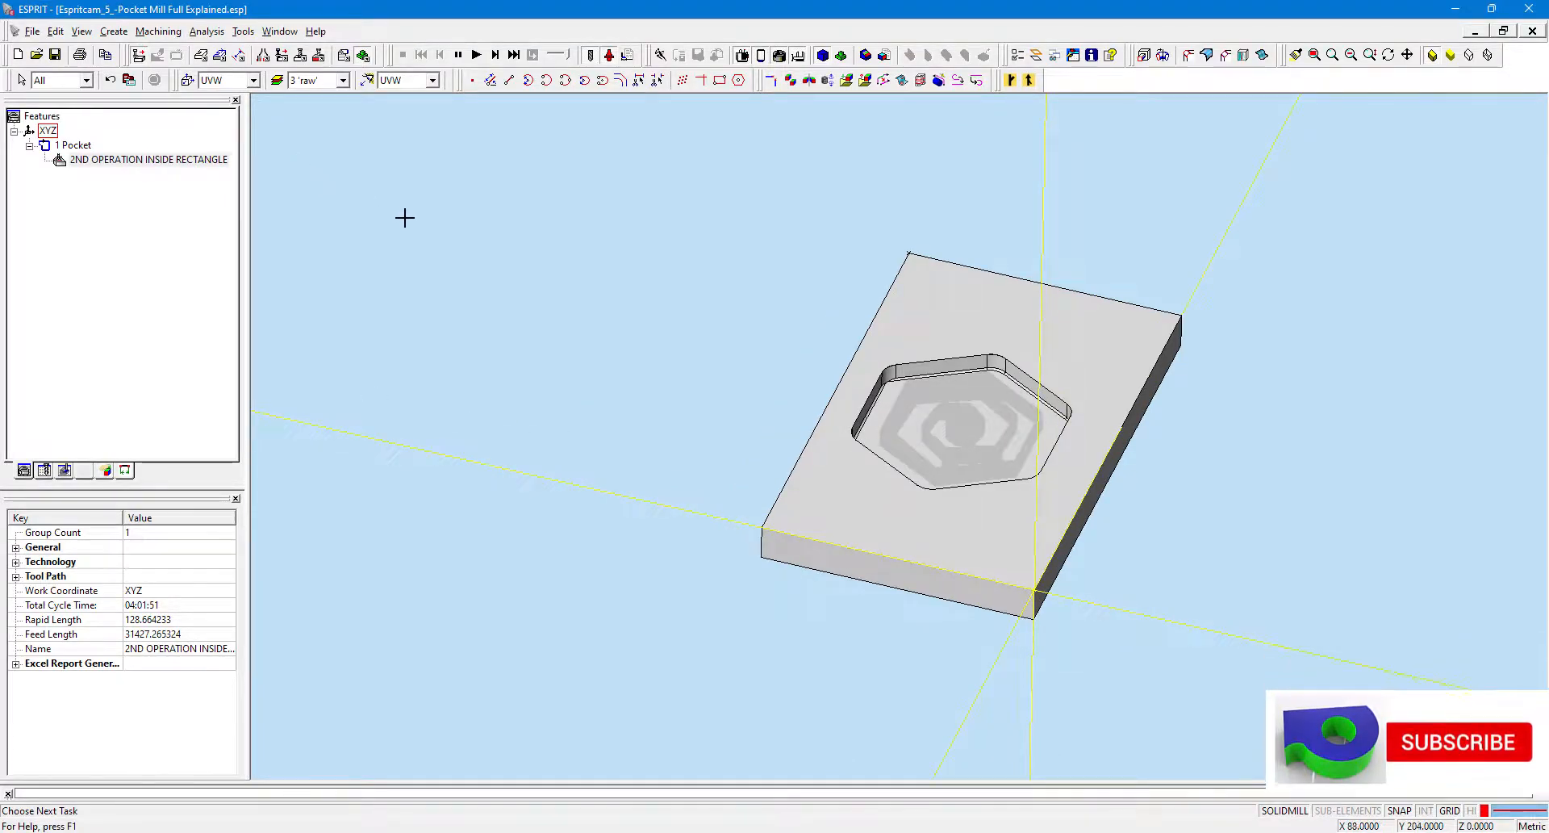
pyautogui.click(57, 55)
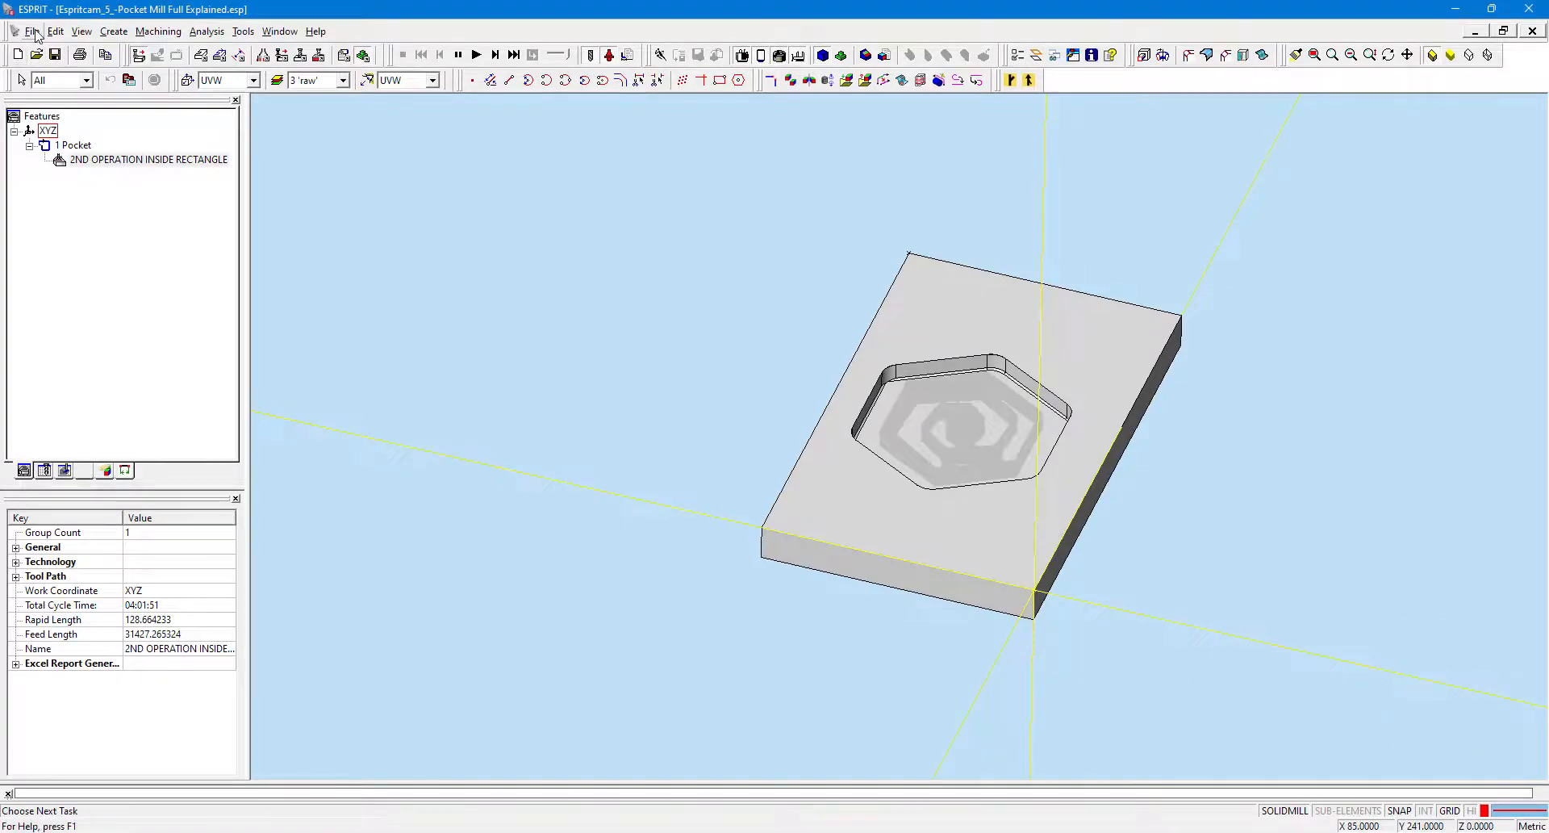
pyautogui.click(34, 33)
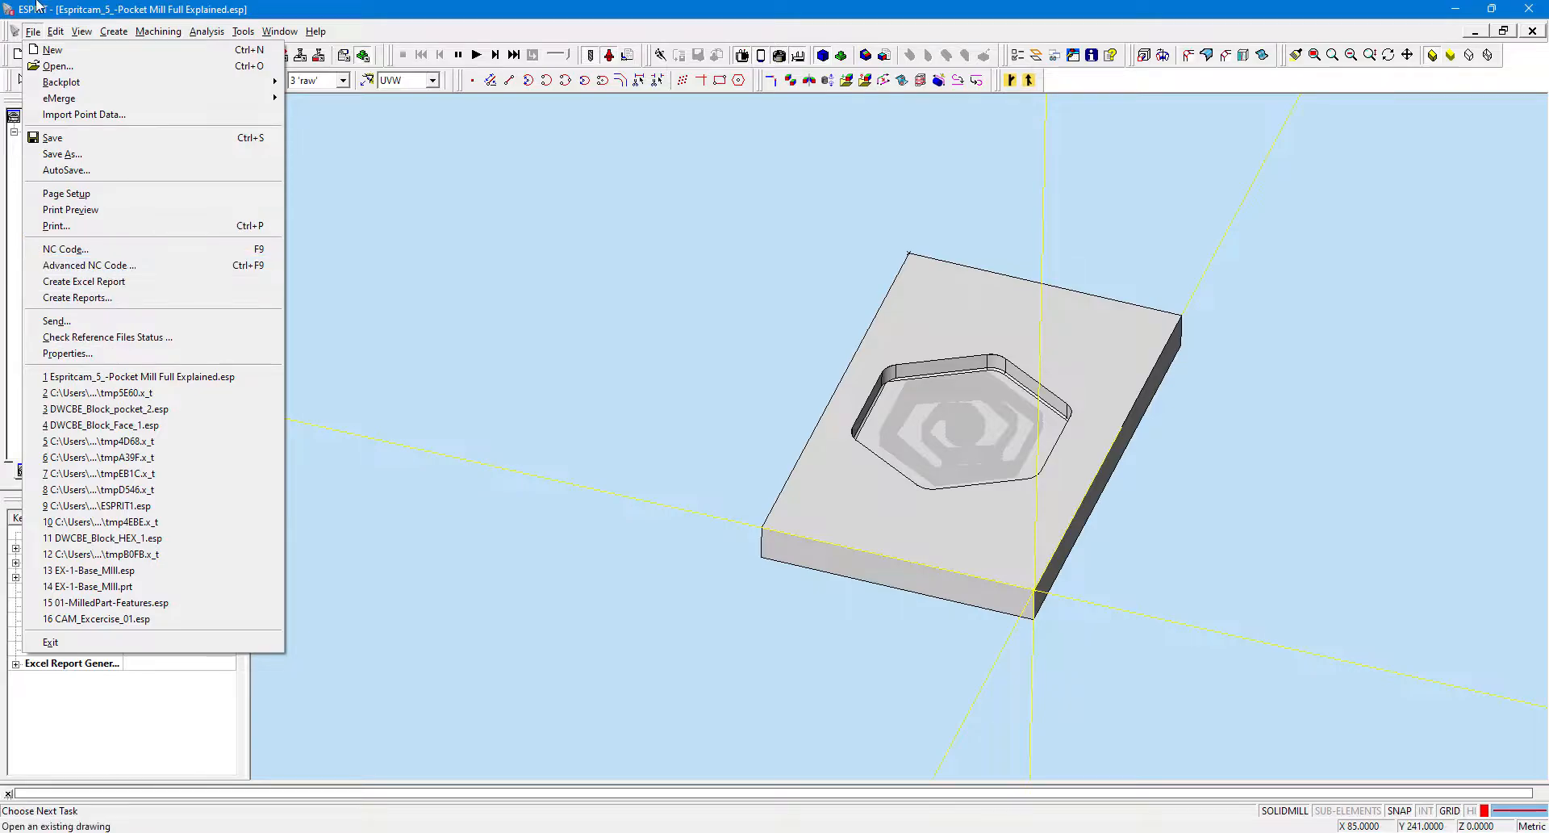
pyautogui.click(125, 299)
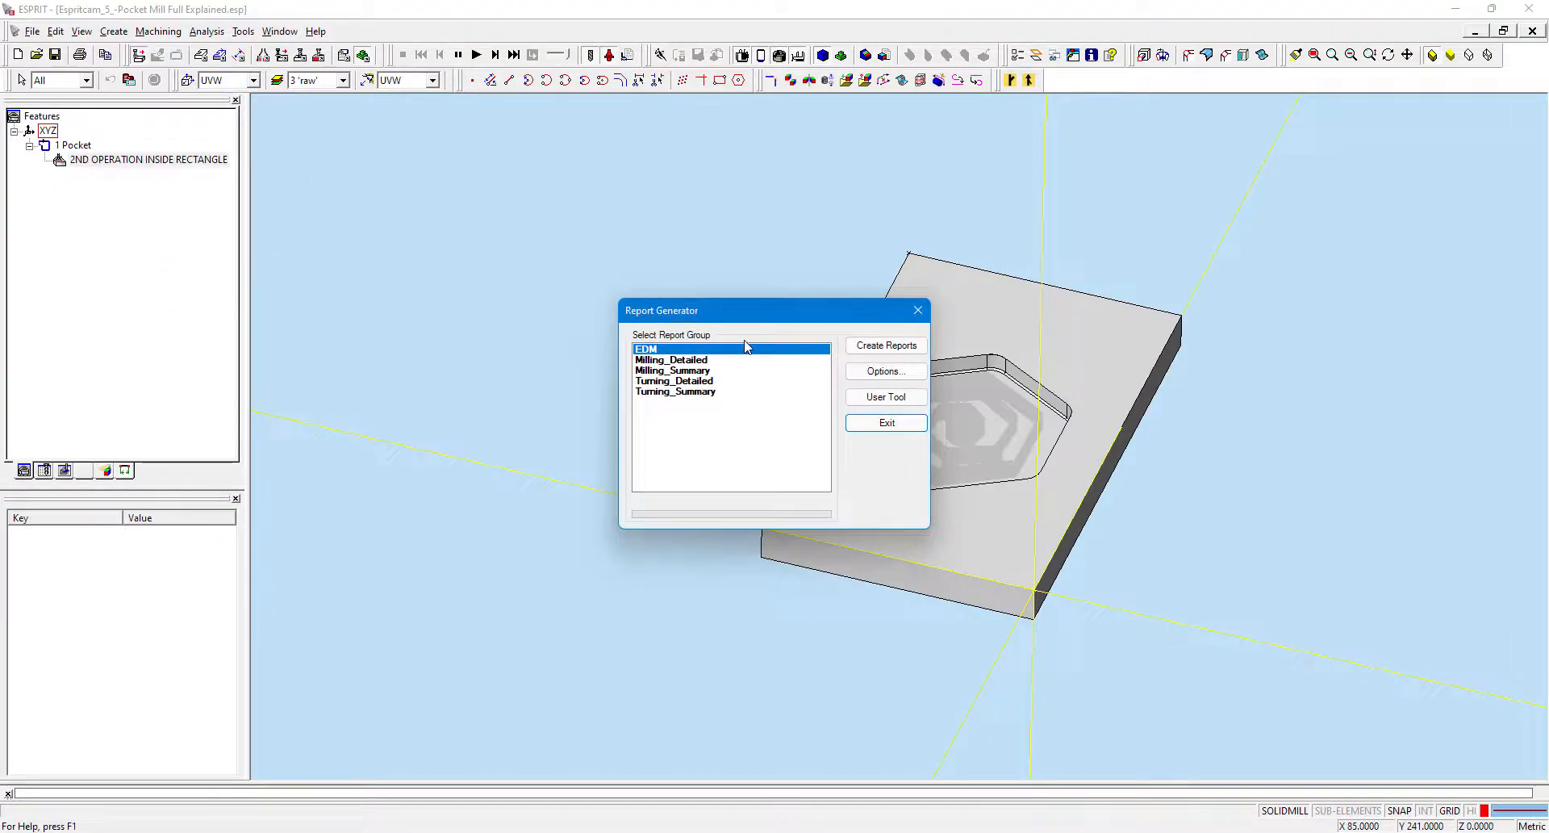
pyautogui.click(692, 368)
pyautogui.click(693, 361)
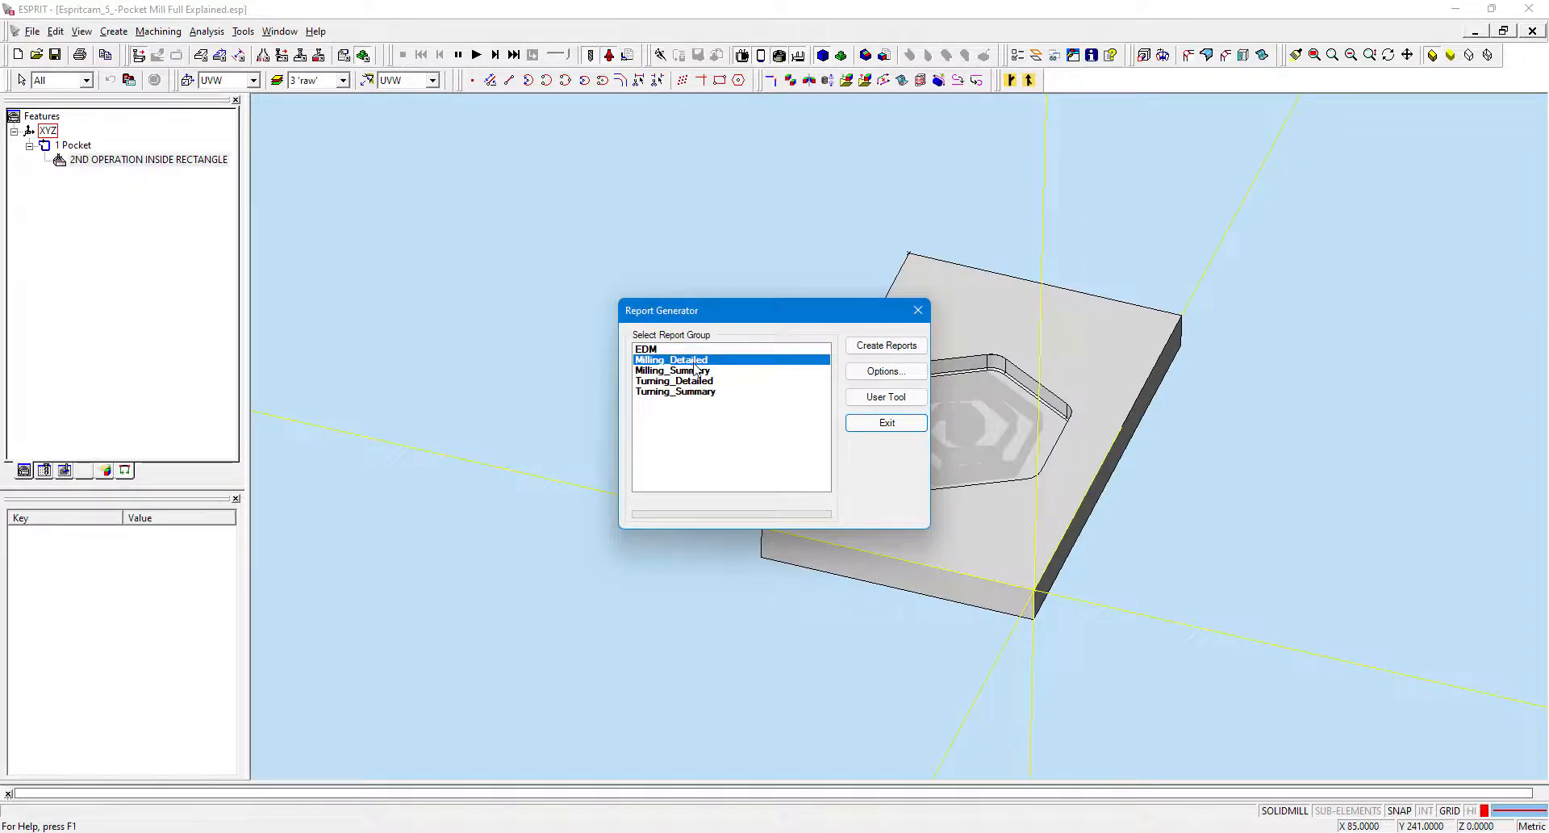
pyautogui.click(709, 370)
pyautogui.click(702, 360)
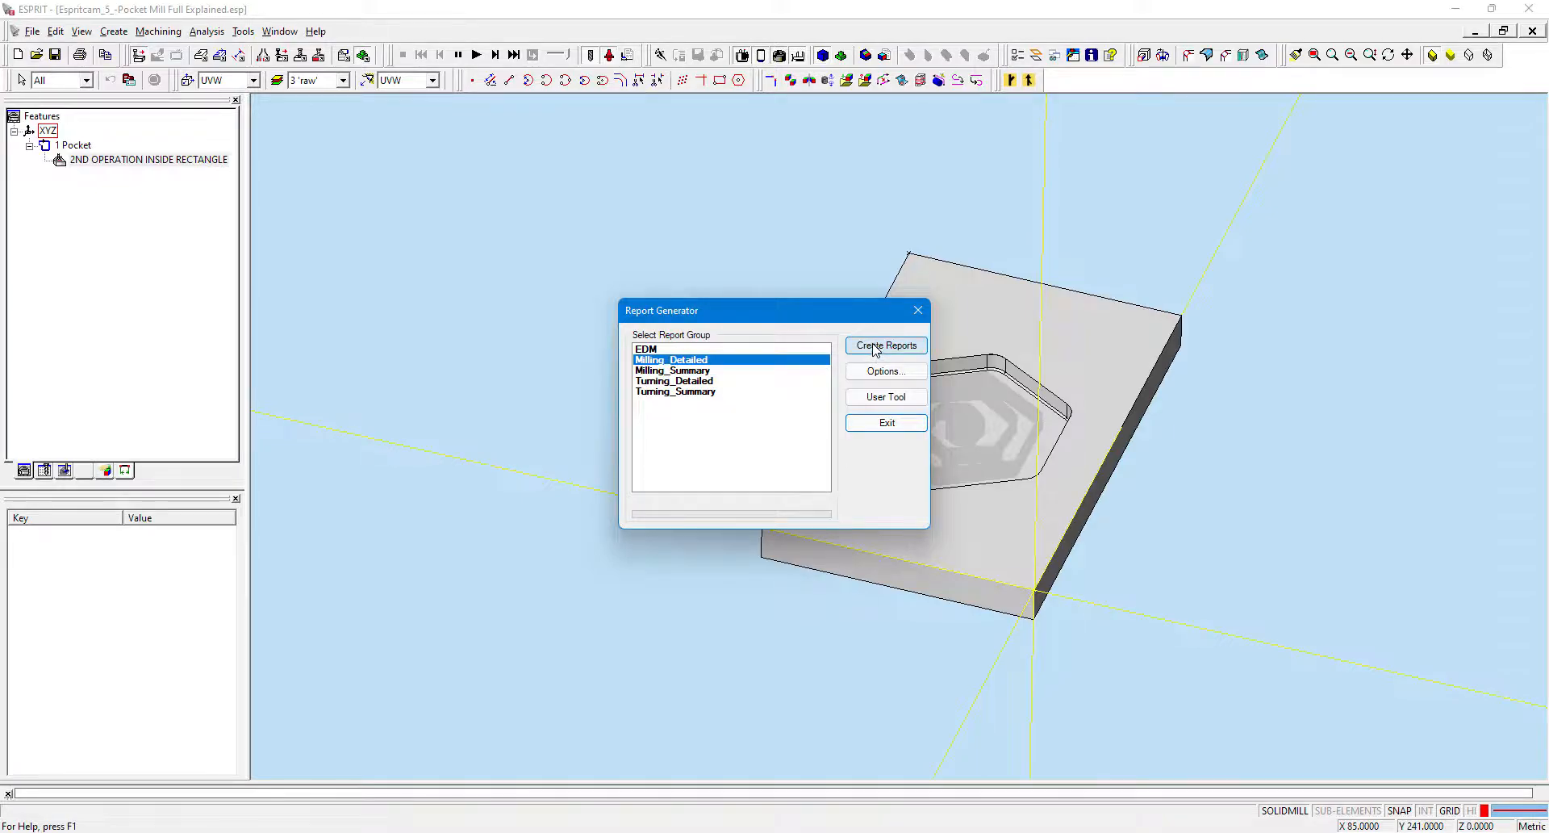
# Review the Report Generator options and file/folder locations, then close them.
pyautogui.click(887, 373)
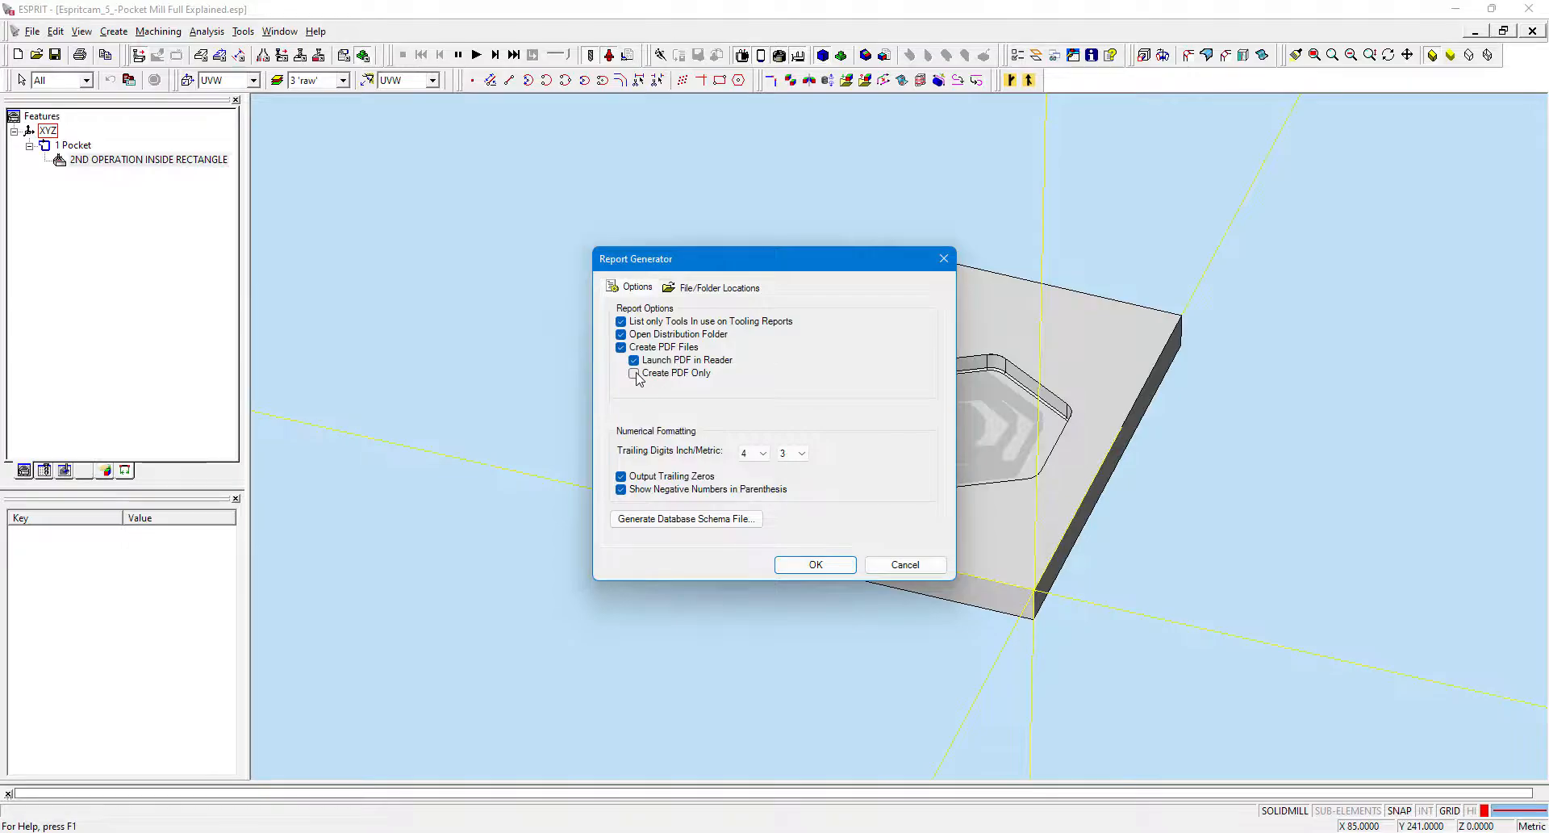
pyautogui.click(721, 286)
pyautogui.click(817, 565)
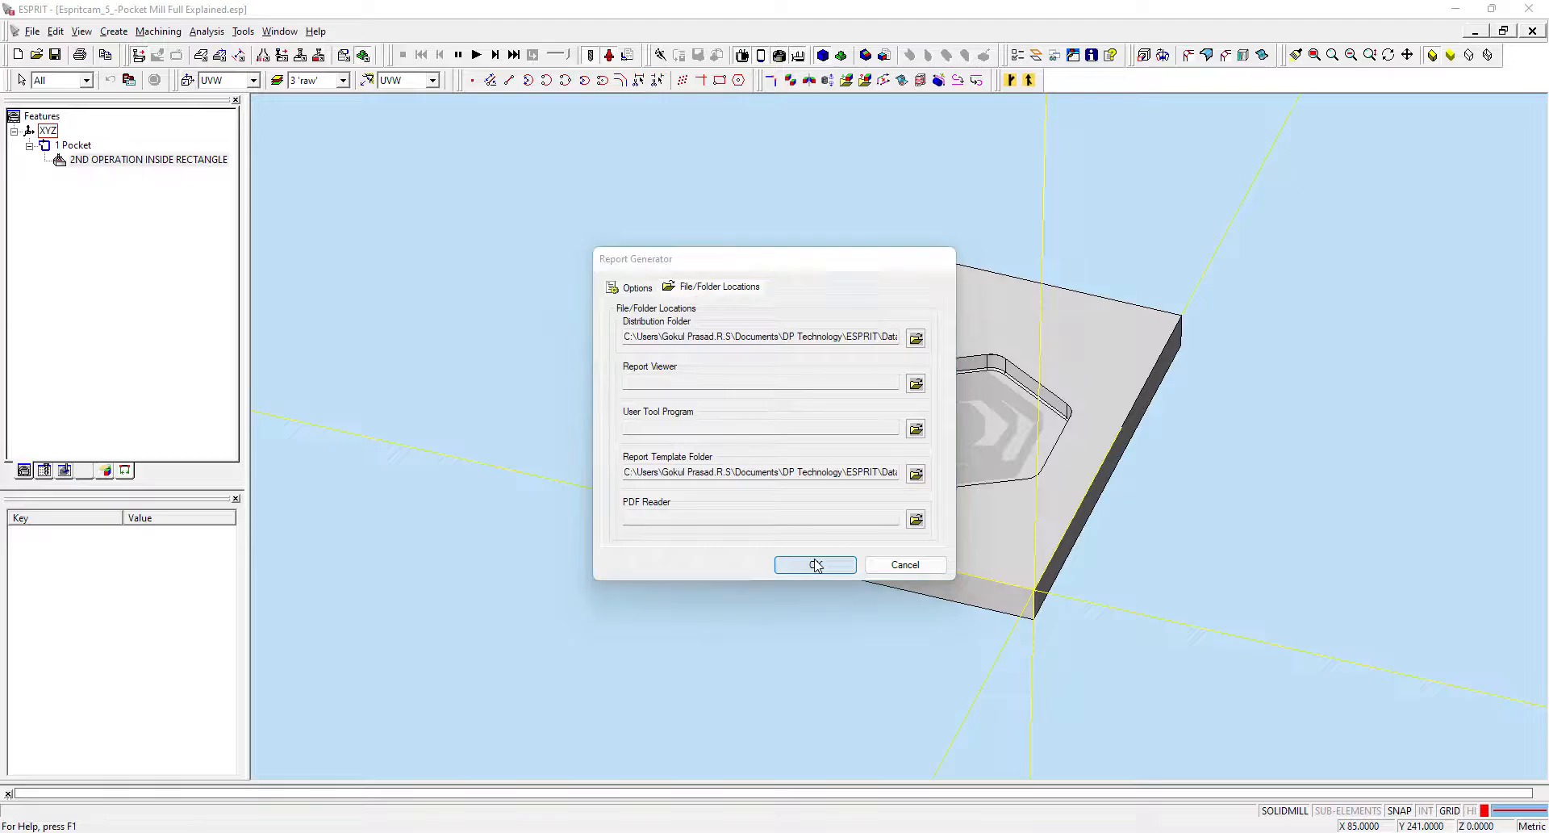
# Create the Milling_Detailed report and close the report folder window.
pyautogui.click(741, 361)
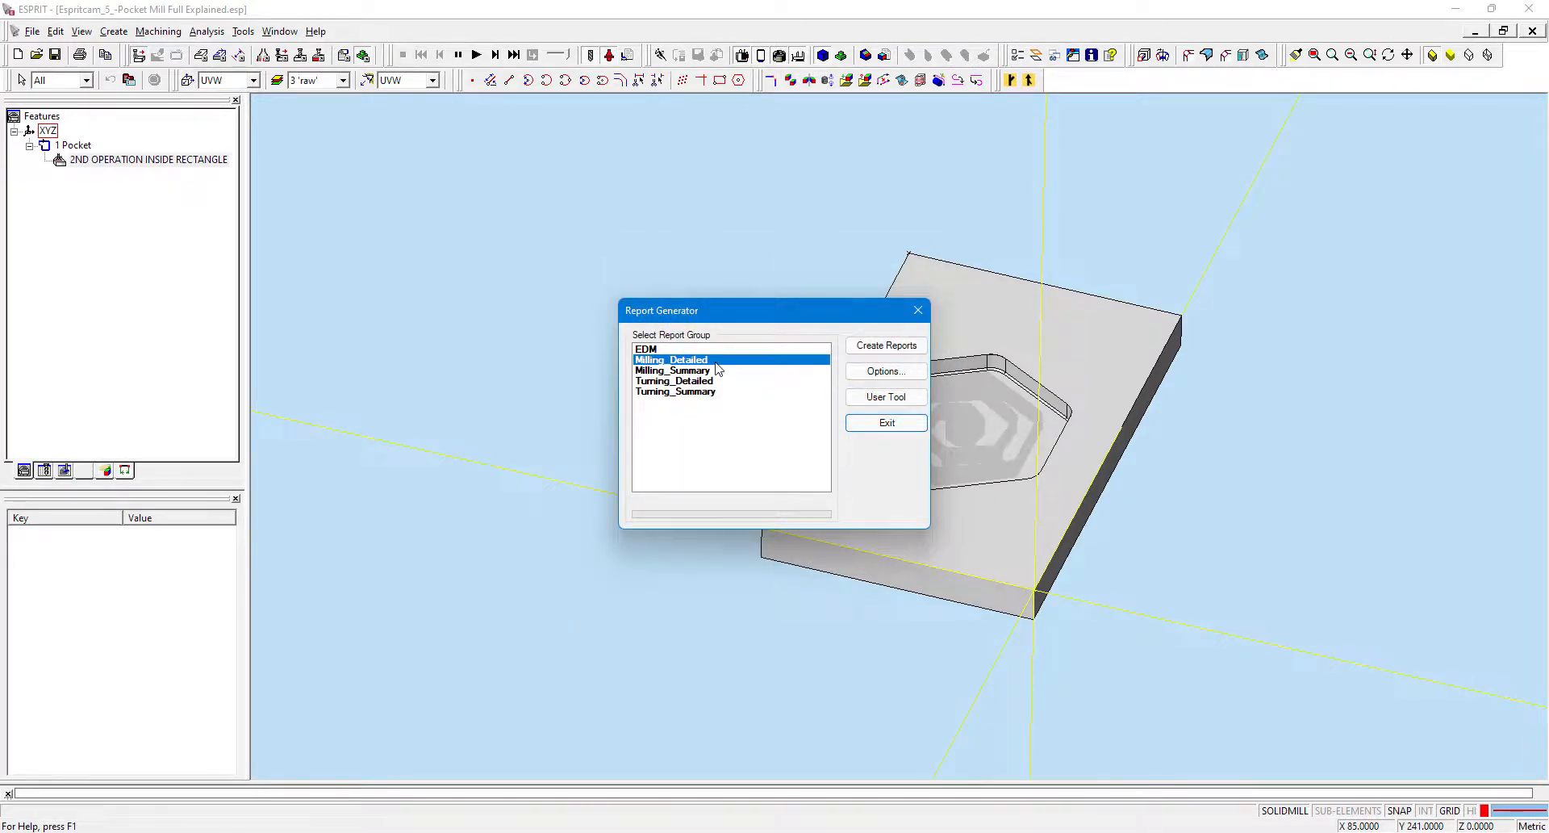
pyautogui.click(894, 348)
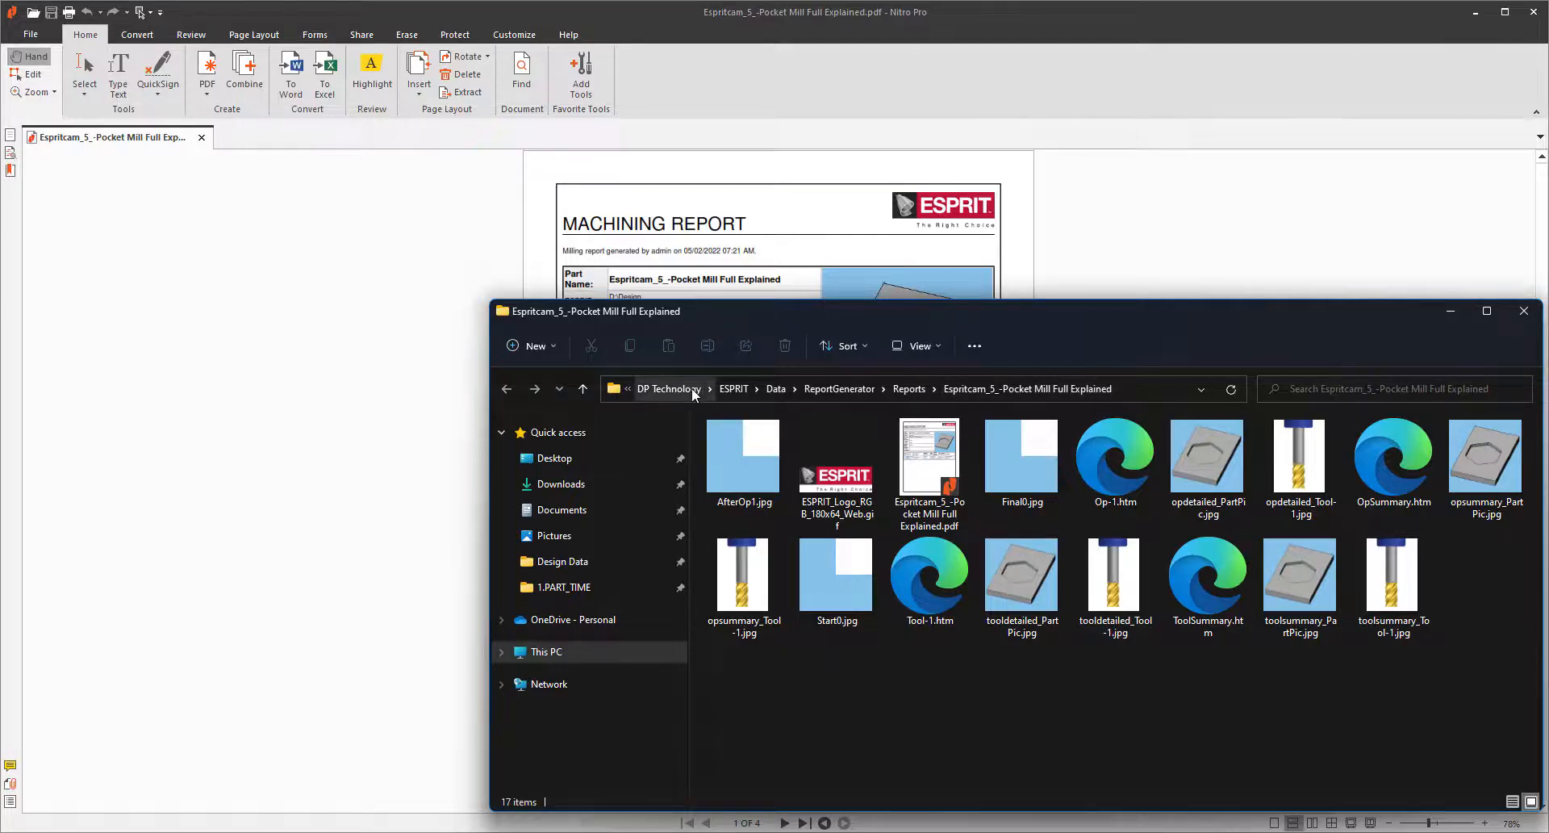
pyautogui.click(1450, 313)
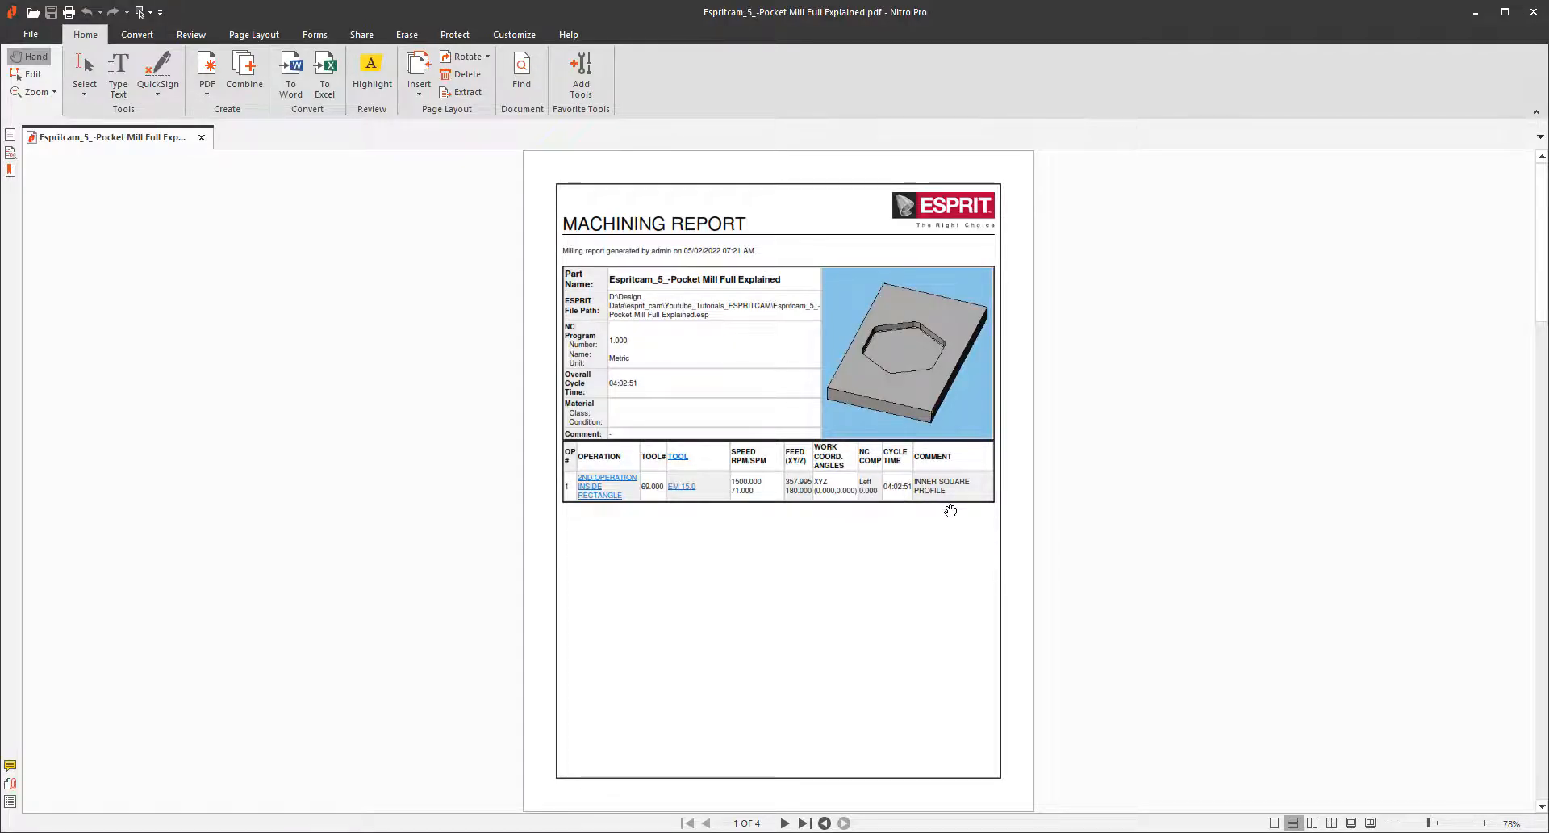
# Page through the generated machining report PDF, including operation details, tool list and tool details.
pyautogui.scroll(-1, 854, 445)
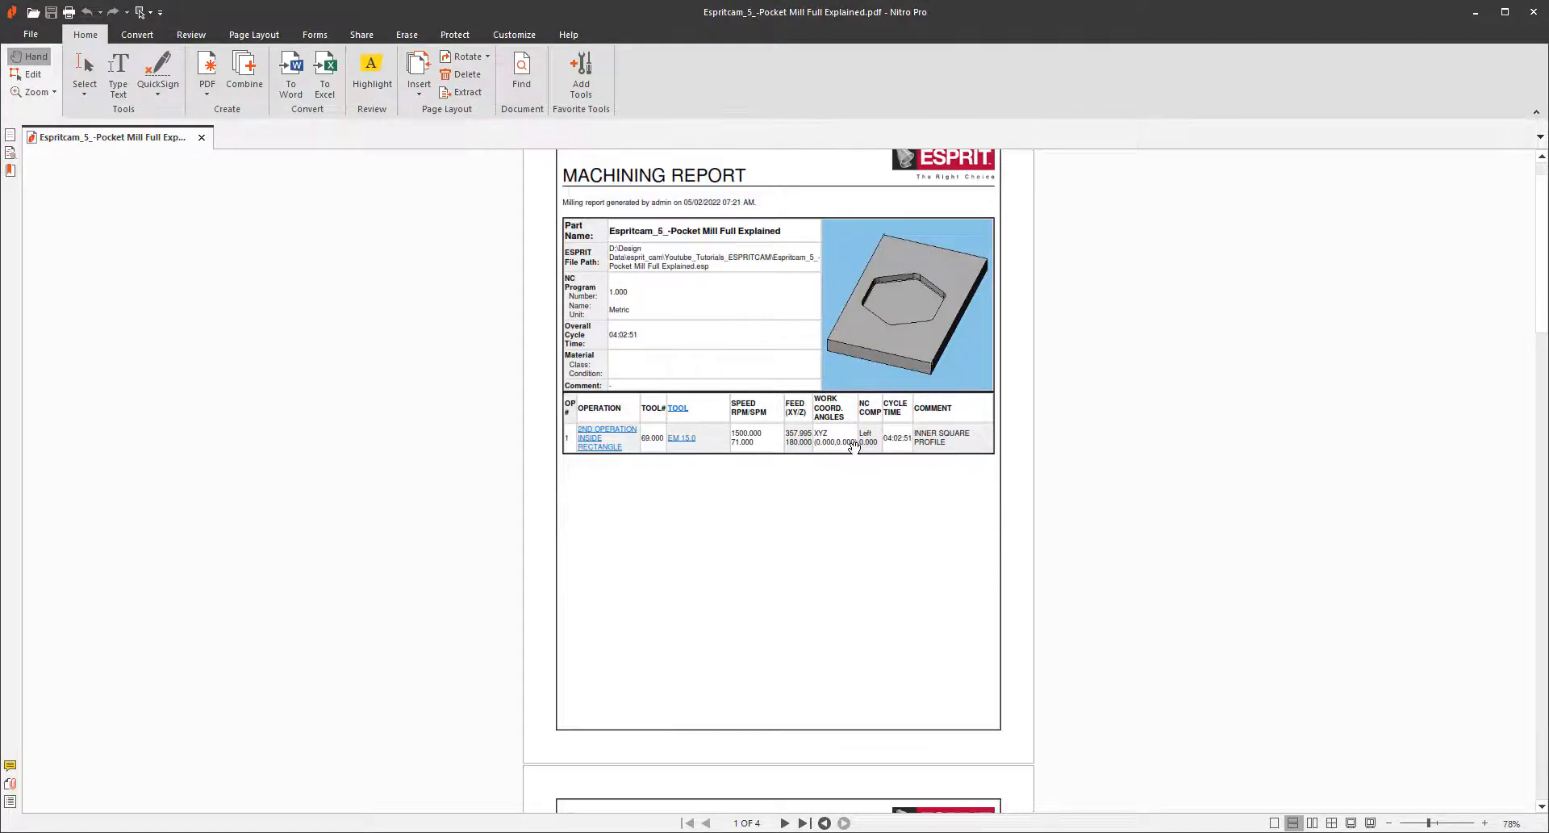
pyautogui.scroll(1, 802, 555)
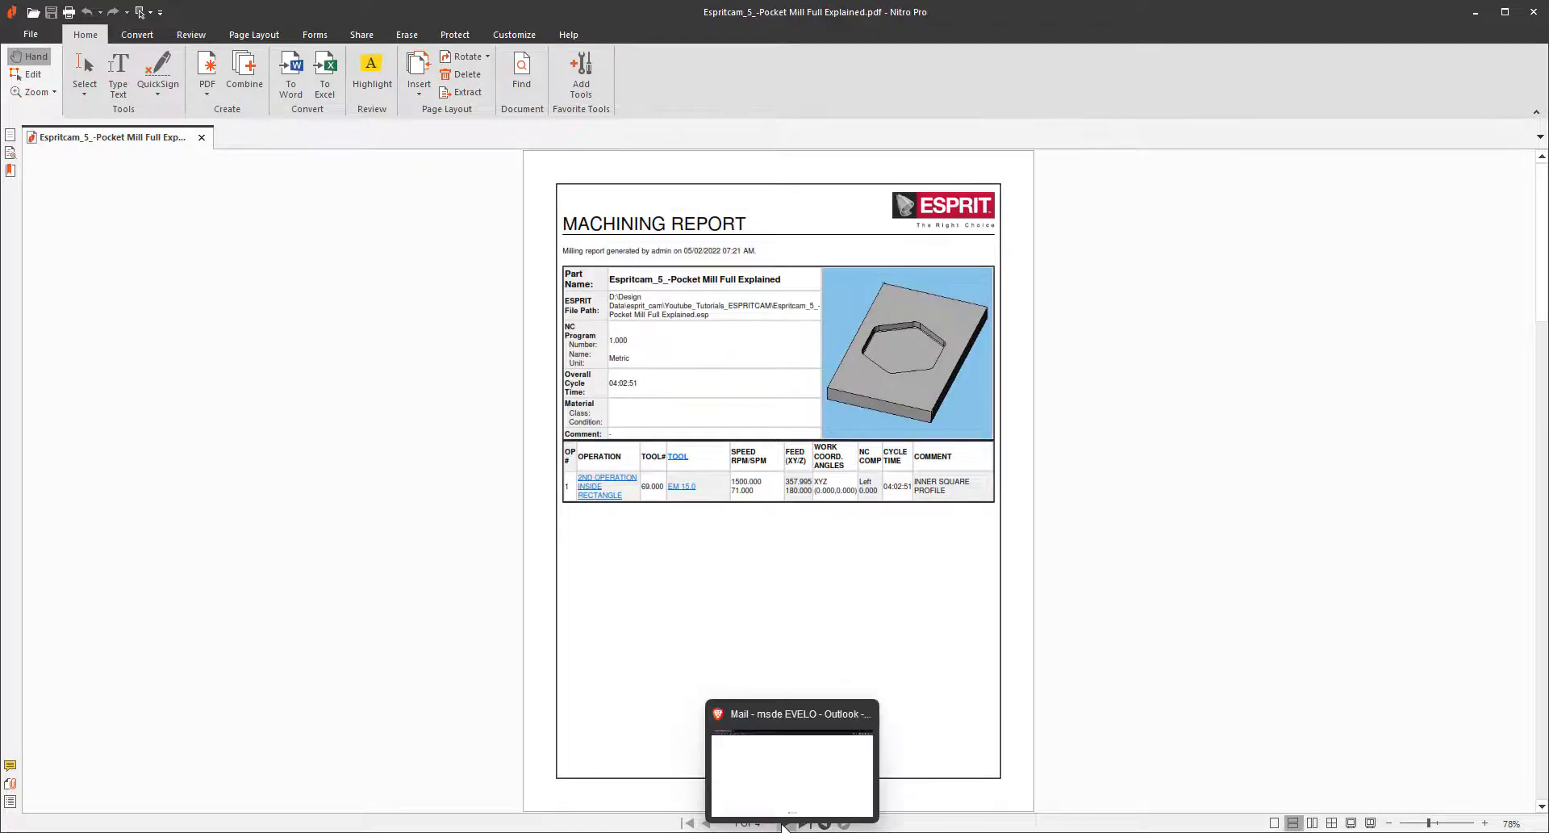
pyautogui.click(785, 823)
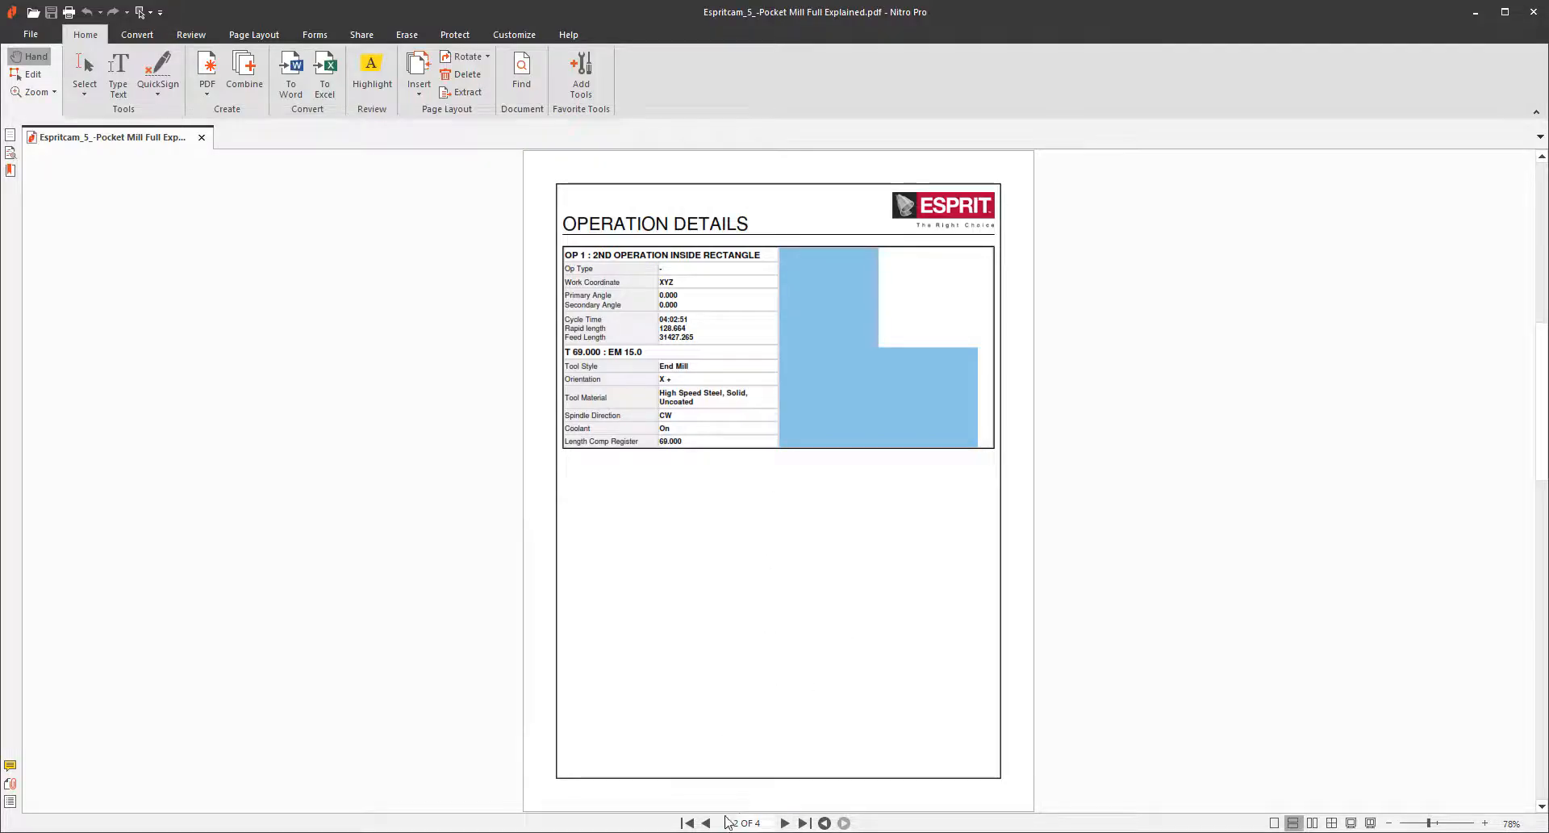
pyautogui.click(784, 822)
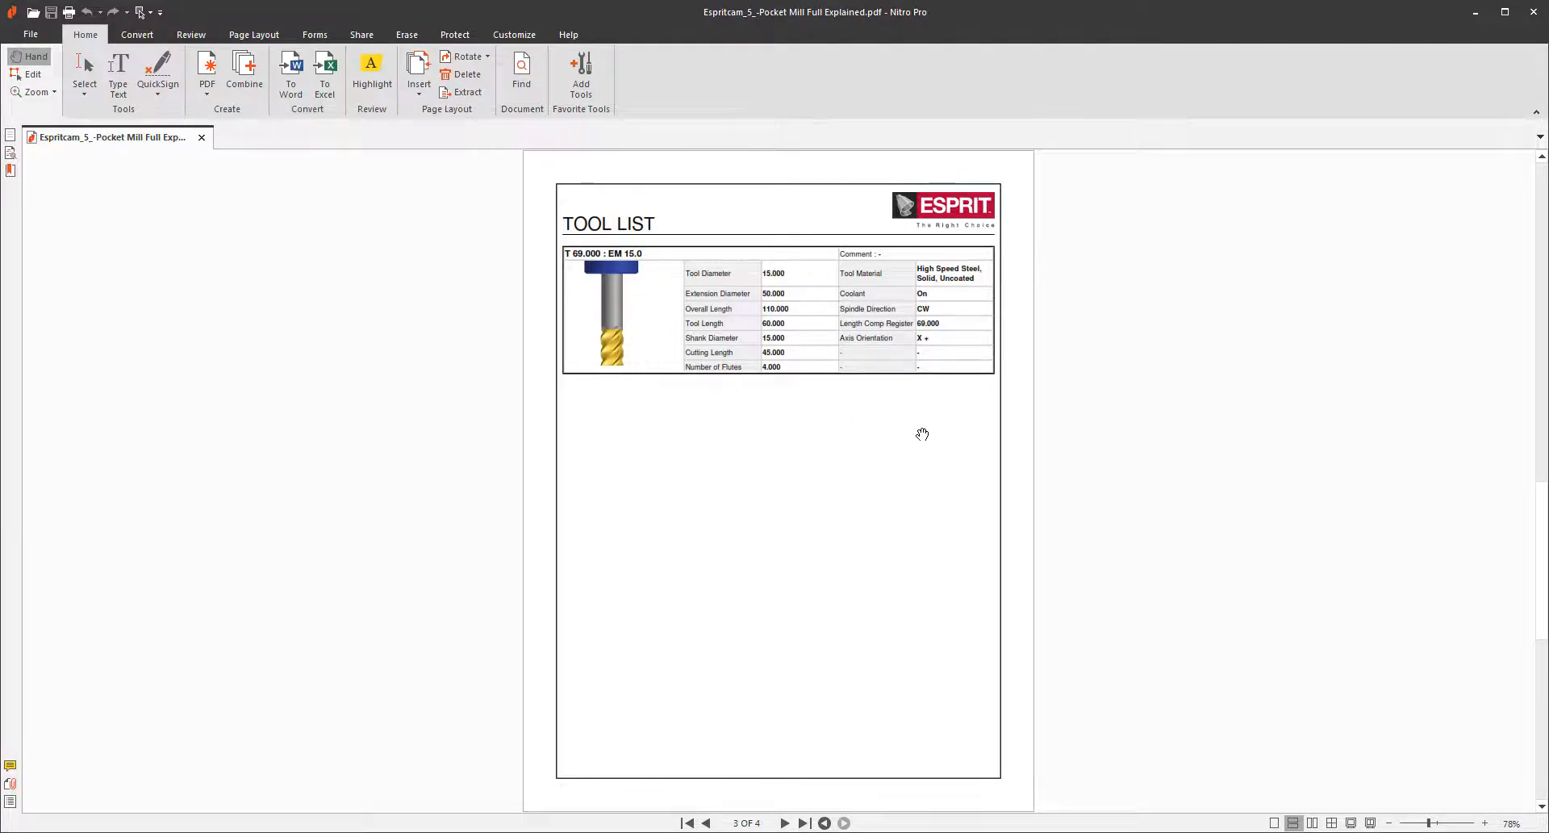
pyautogui.click(785, 822)
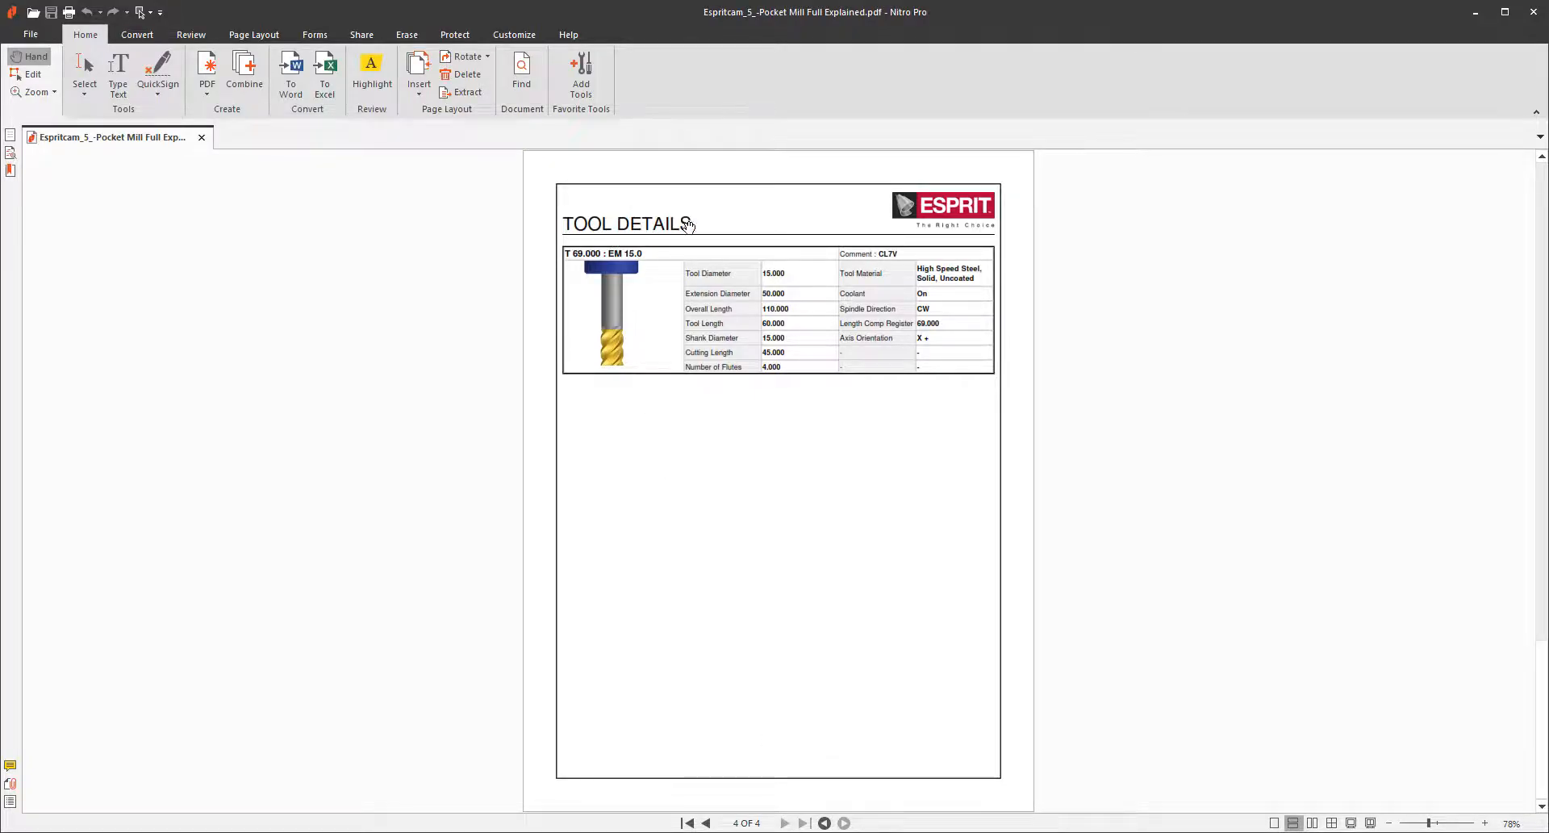
pyautogui.click(706, 823)
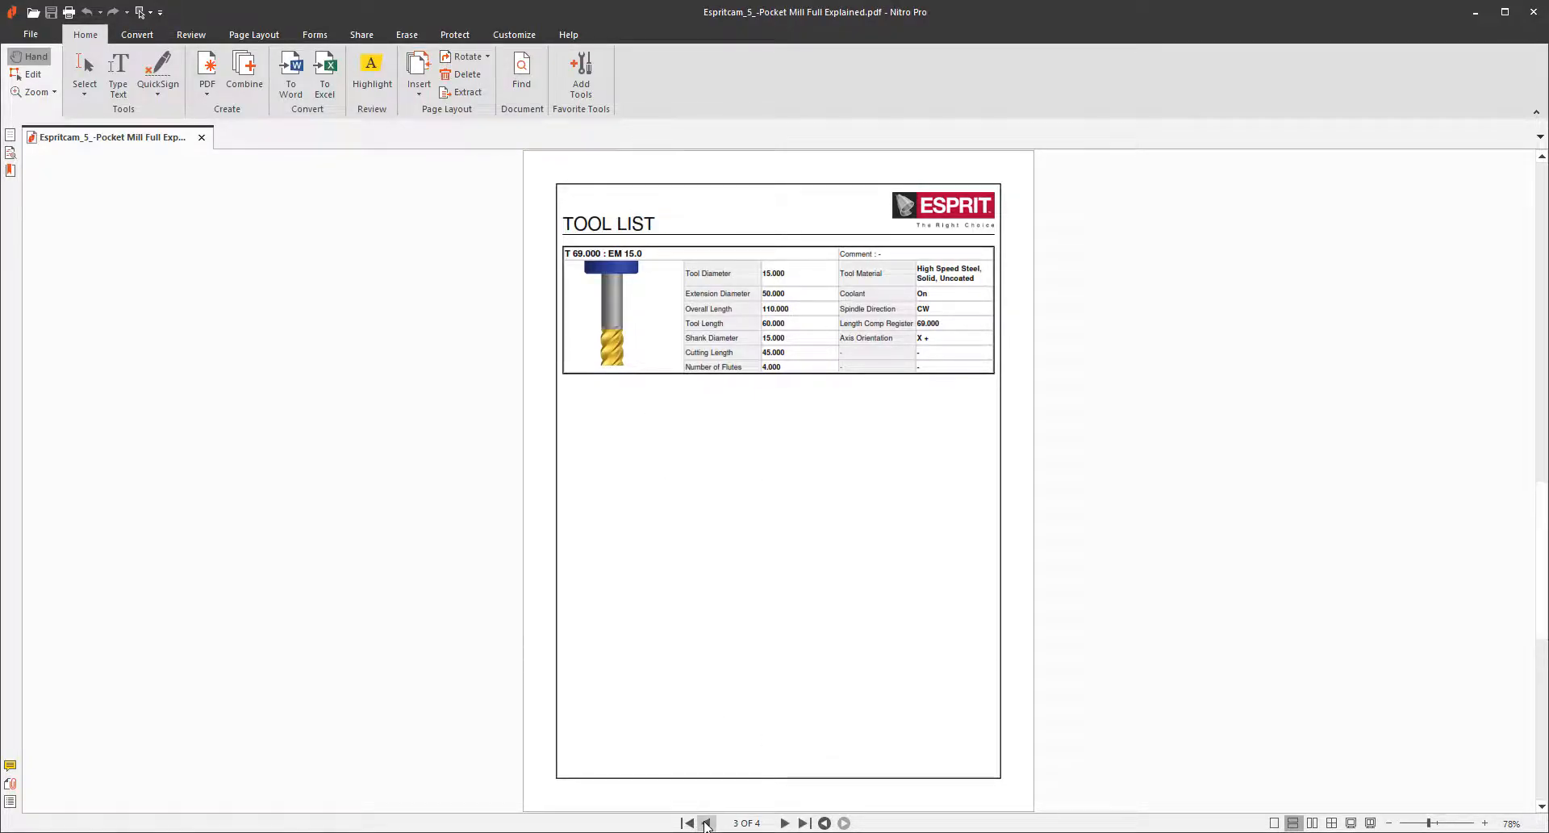
pyautogui.click(784, 822)
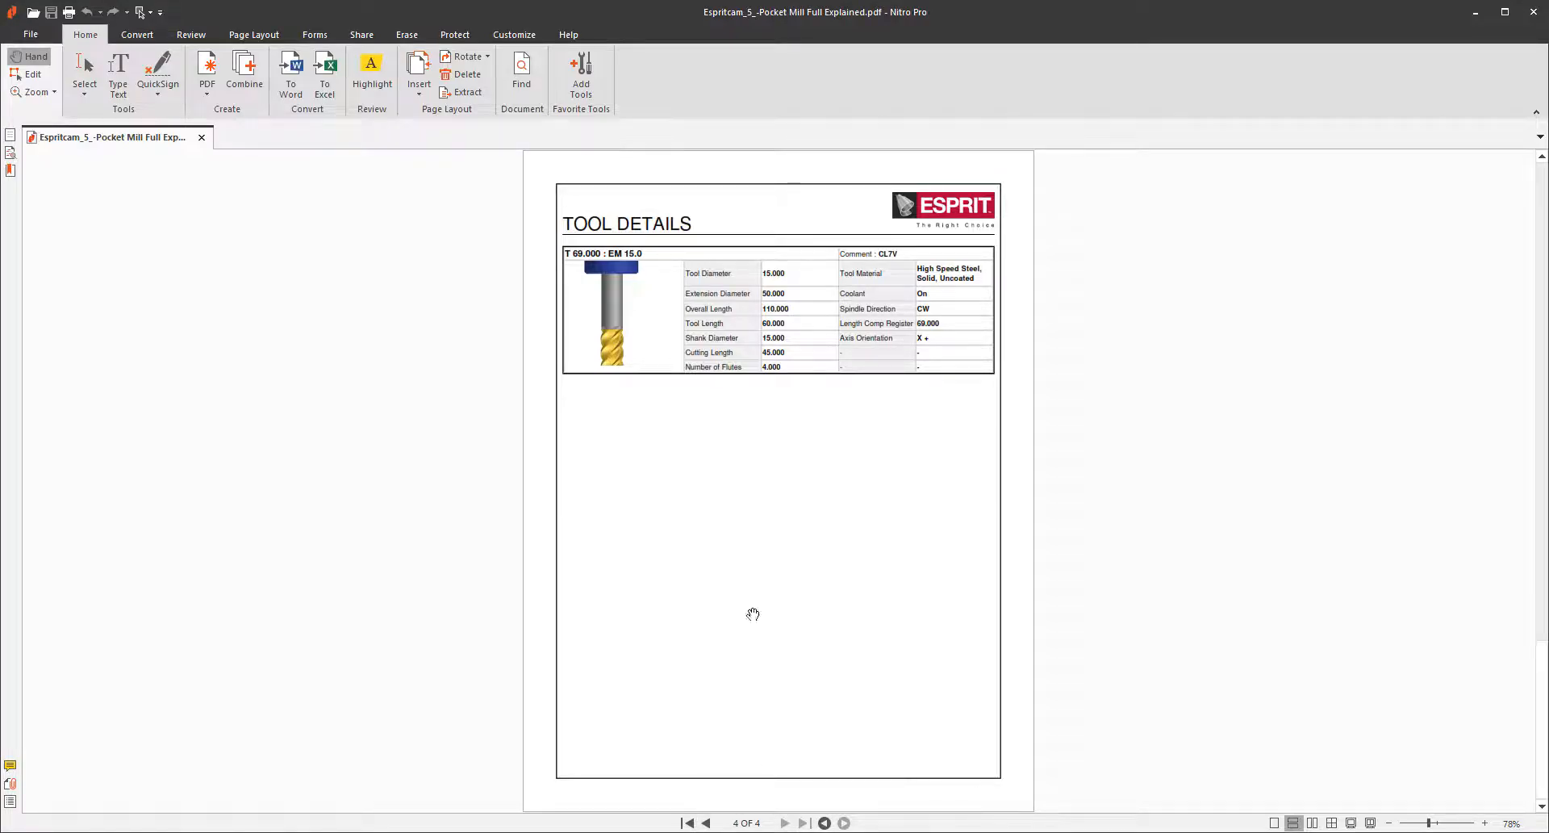
pyautogui.click(706, 823)
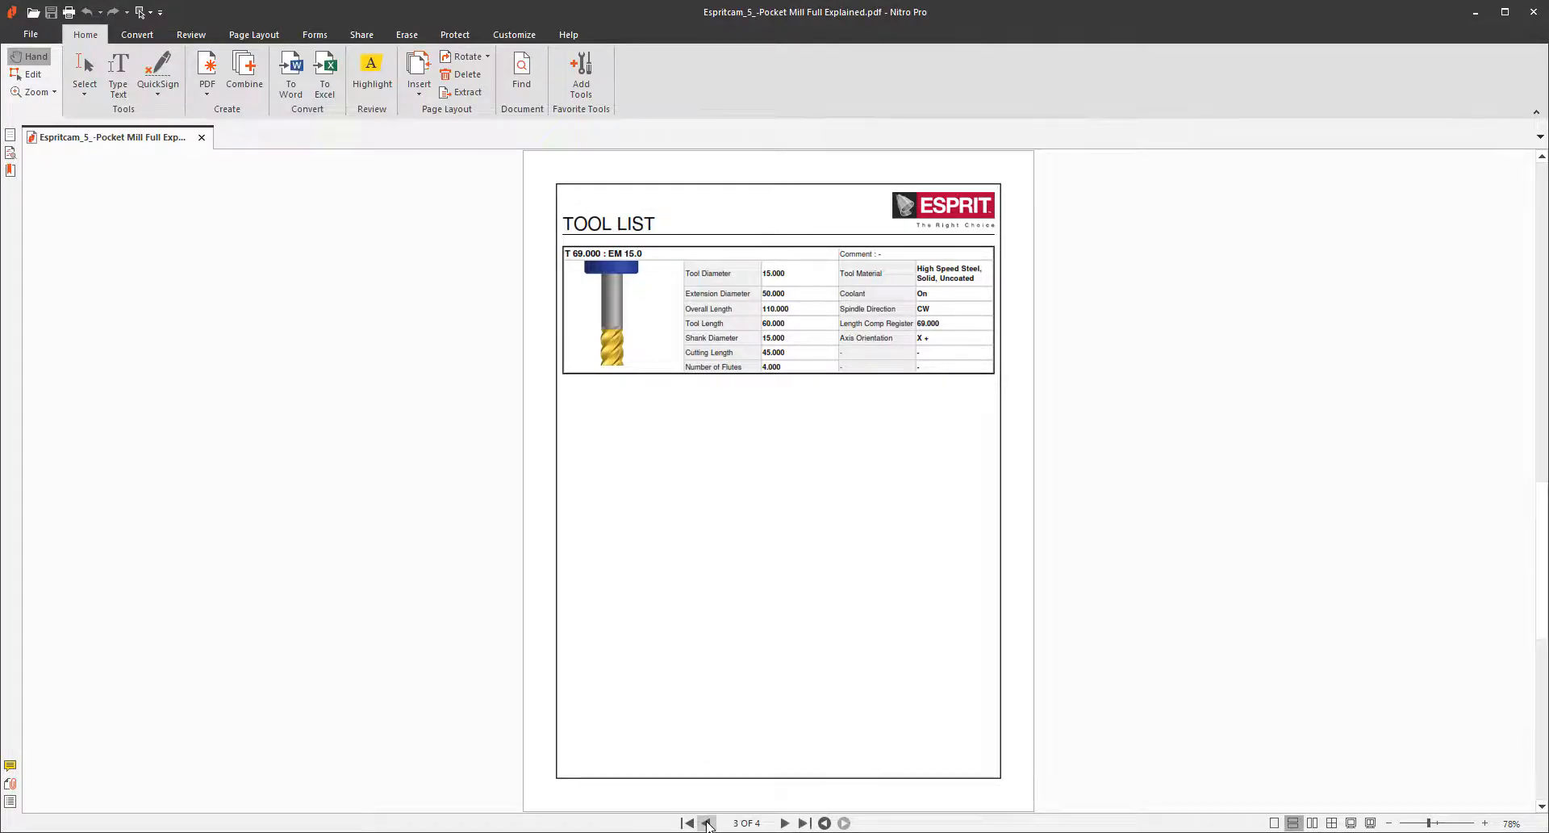
pyautogui.click(785, 822)
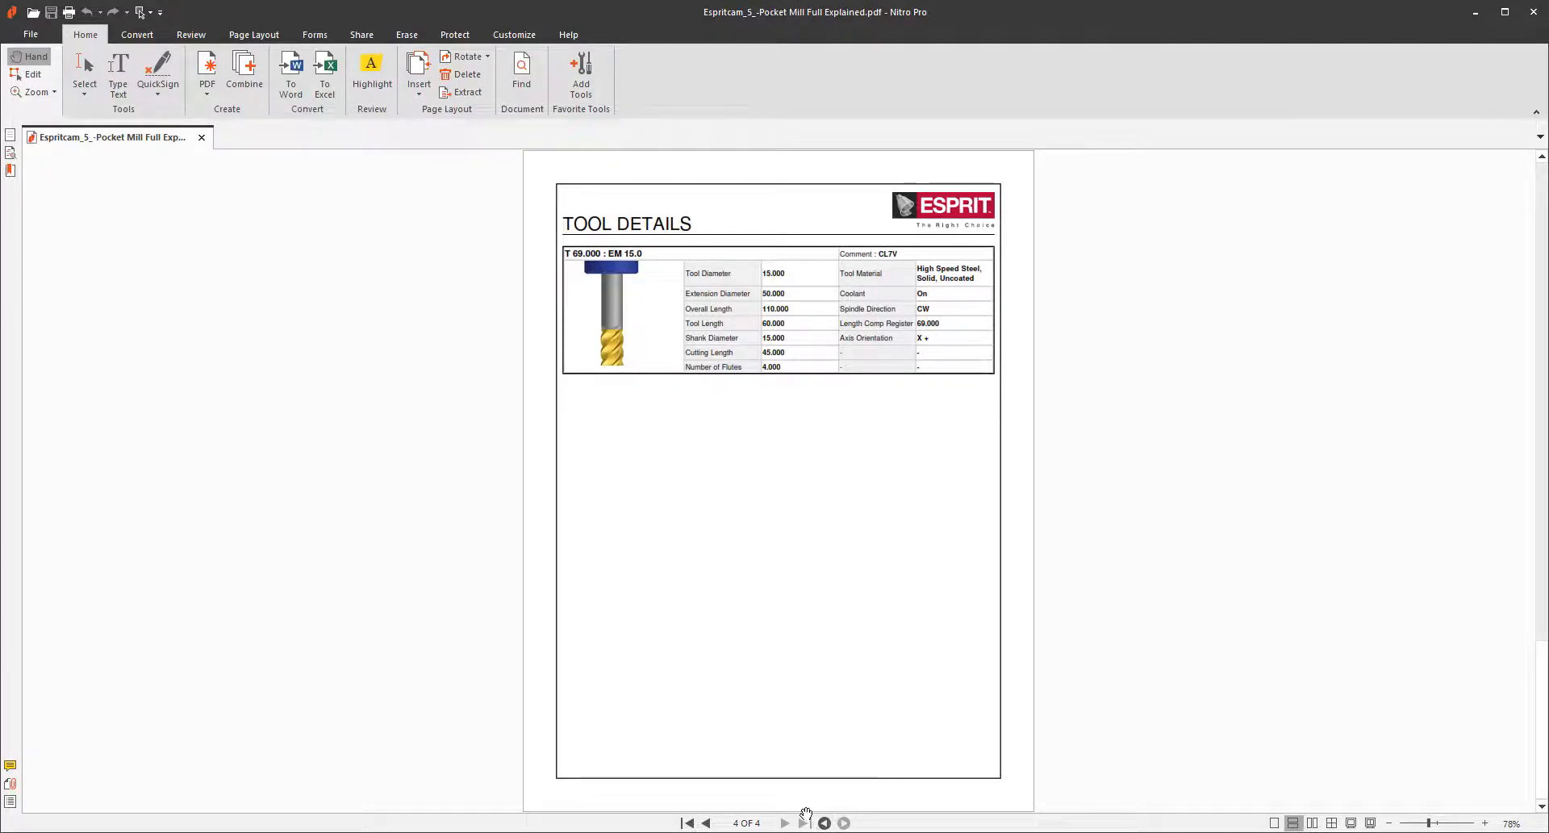
pyautogui.scroll(3, 707, 277)
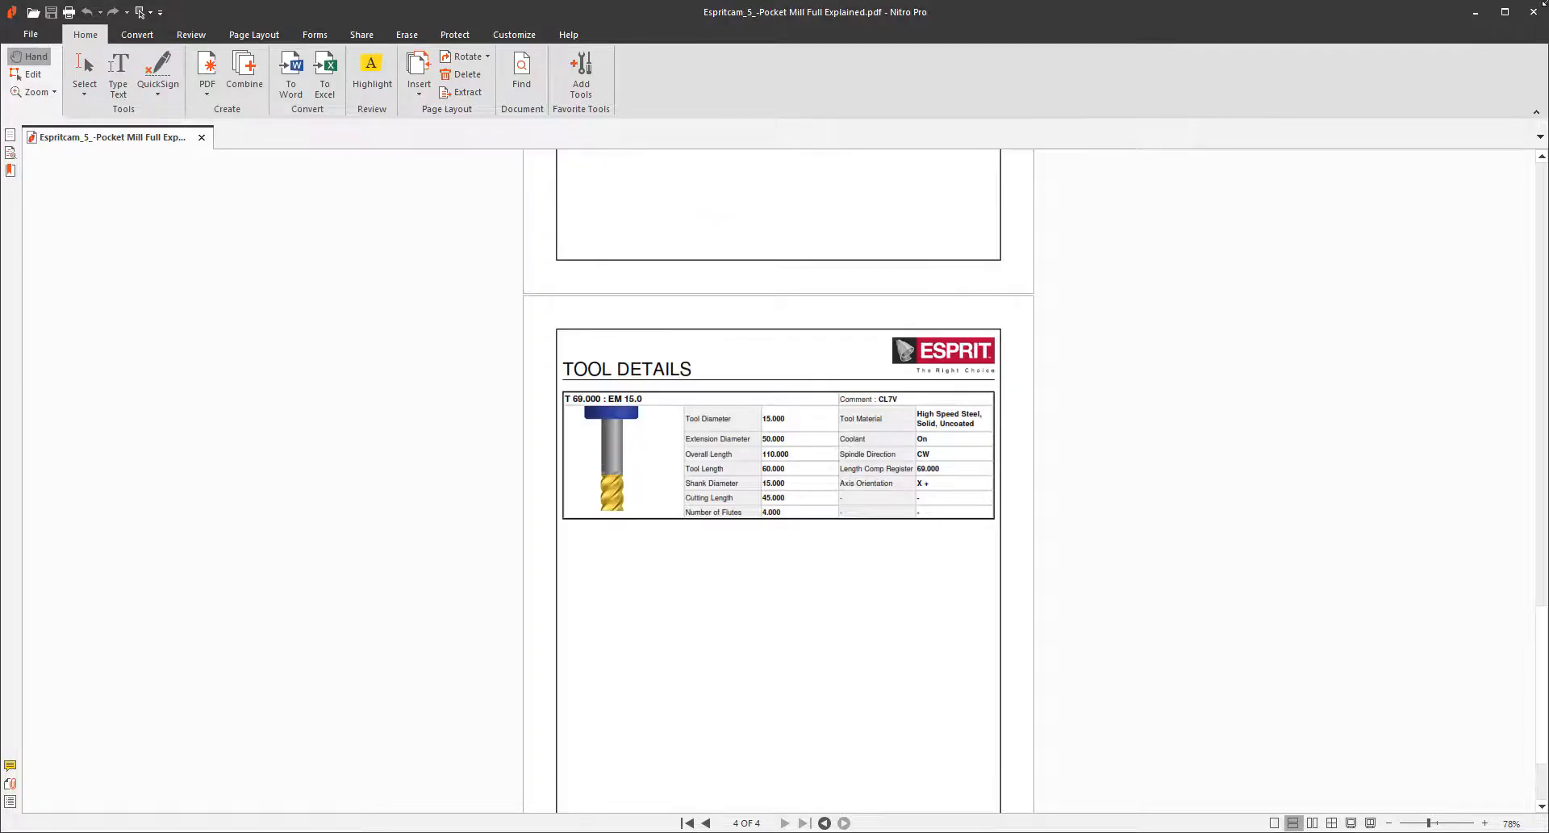
# Close the PDF and create a Milling_Summary report, closing the report folder window.
pyautogui.click(1533, 11)
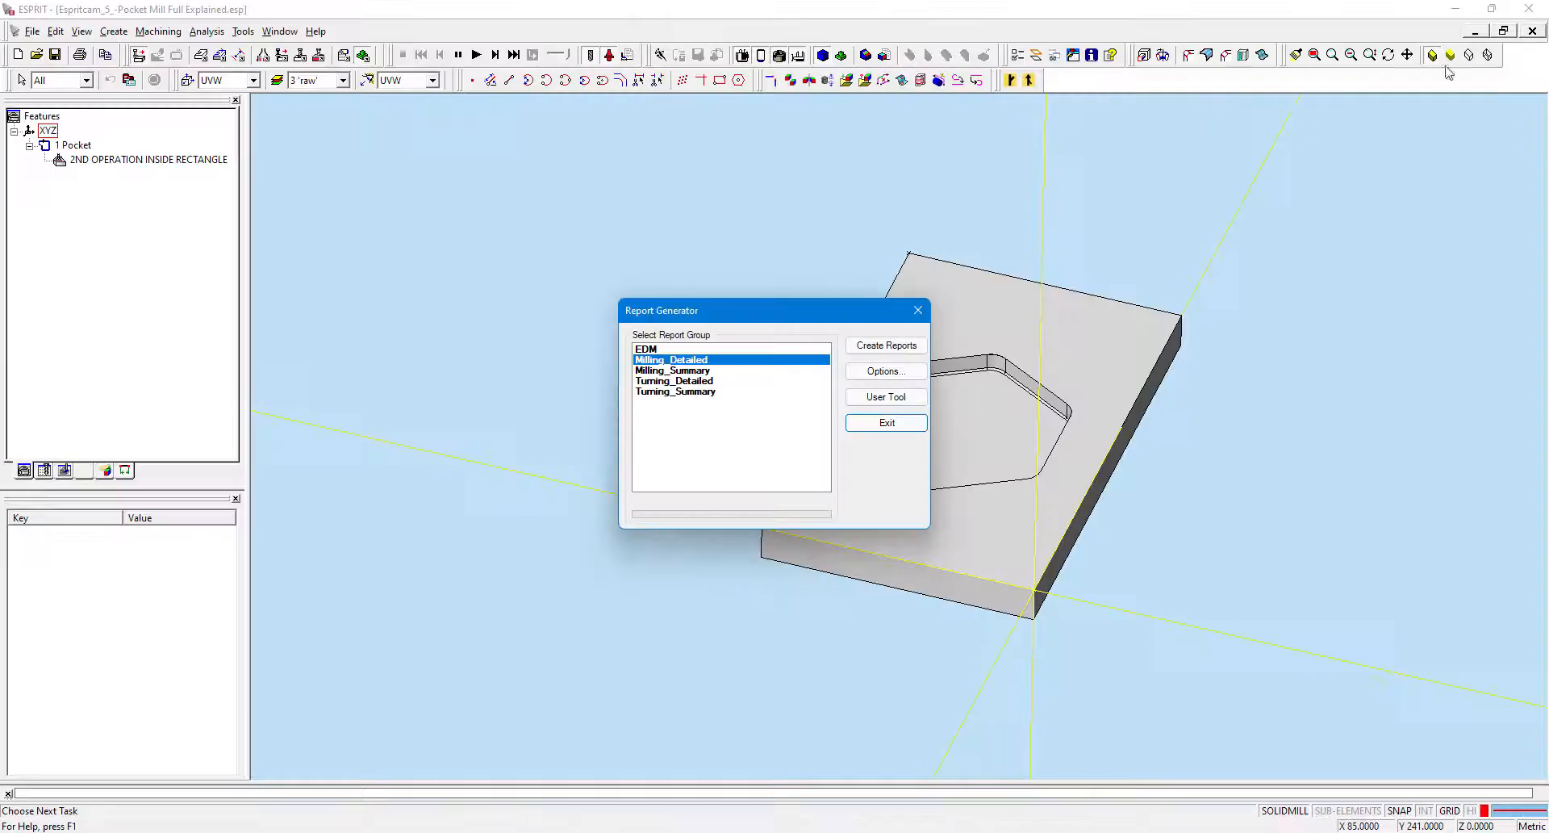
pyautogui.click(777, 371)
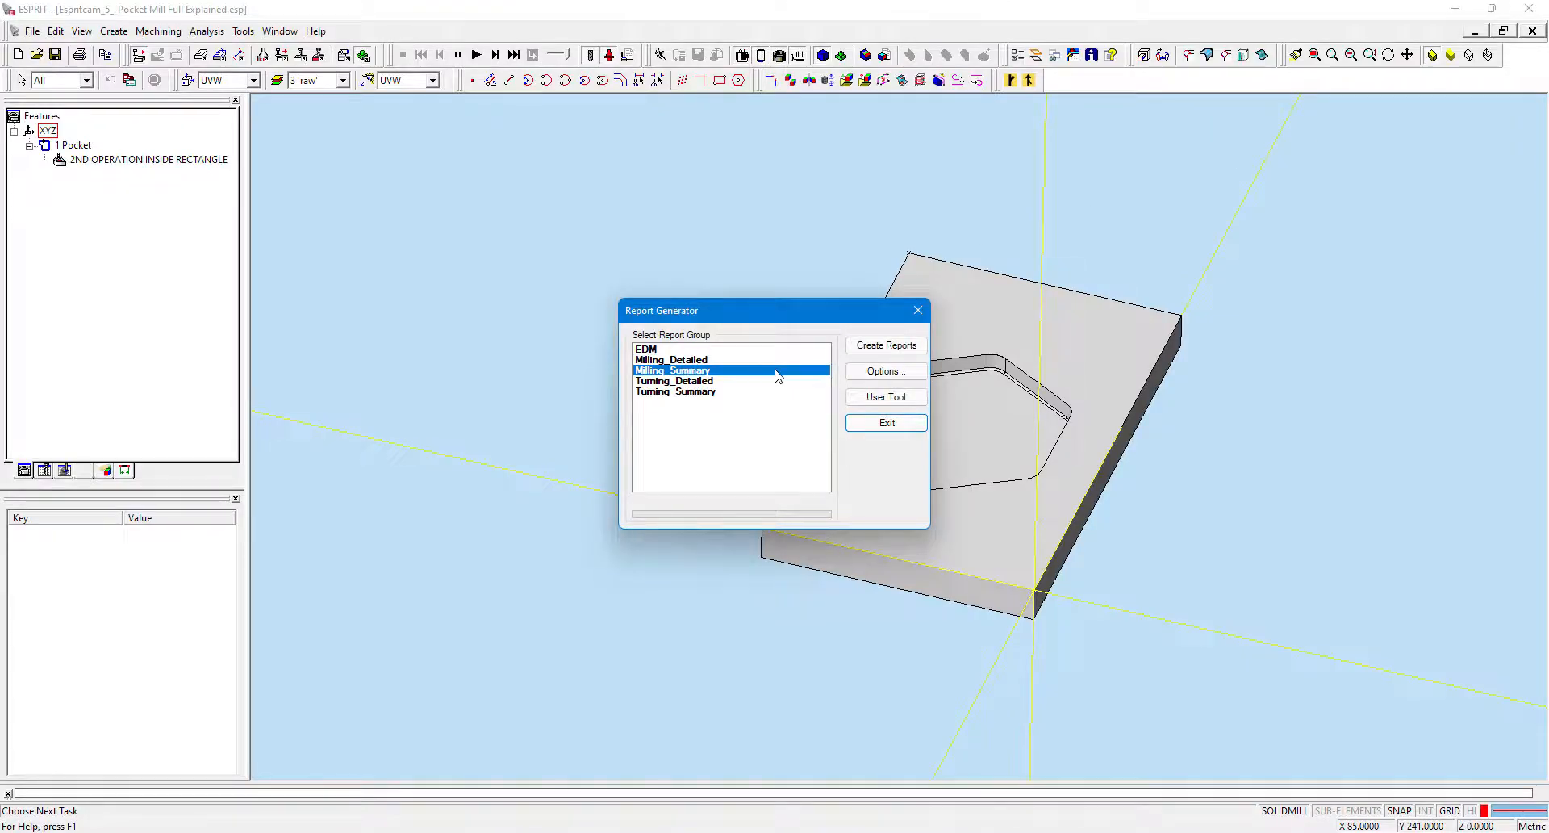
pyautogui.click(888, 345)
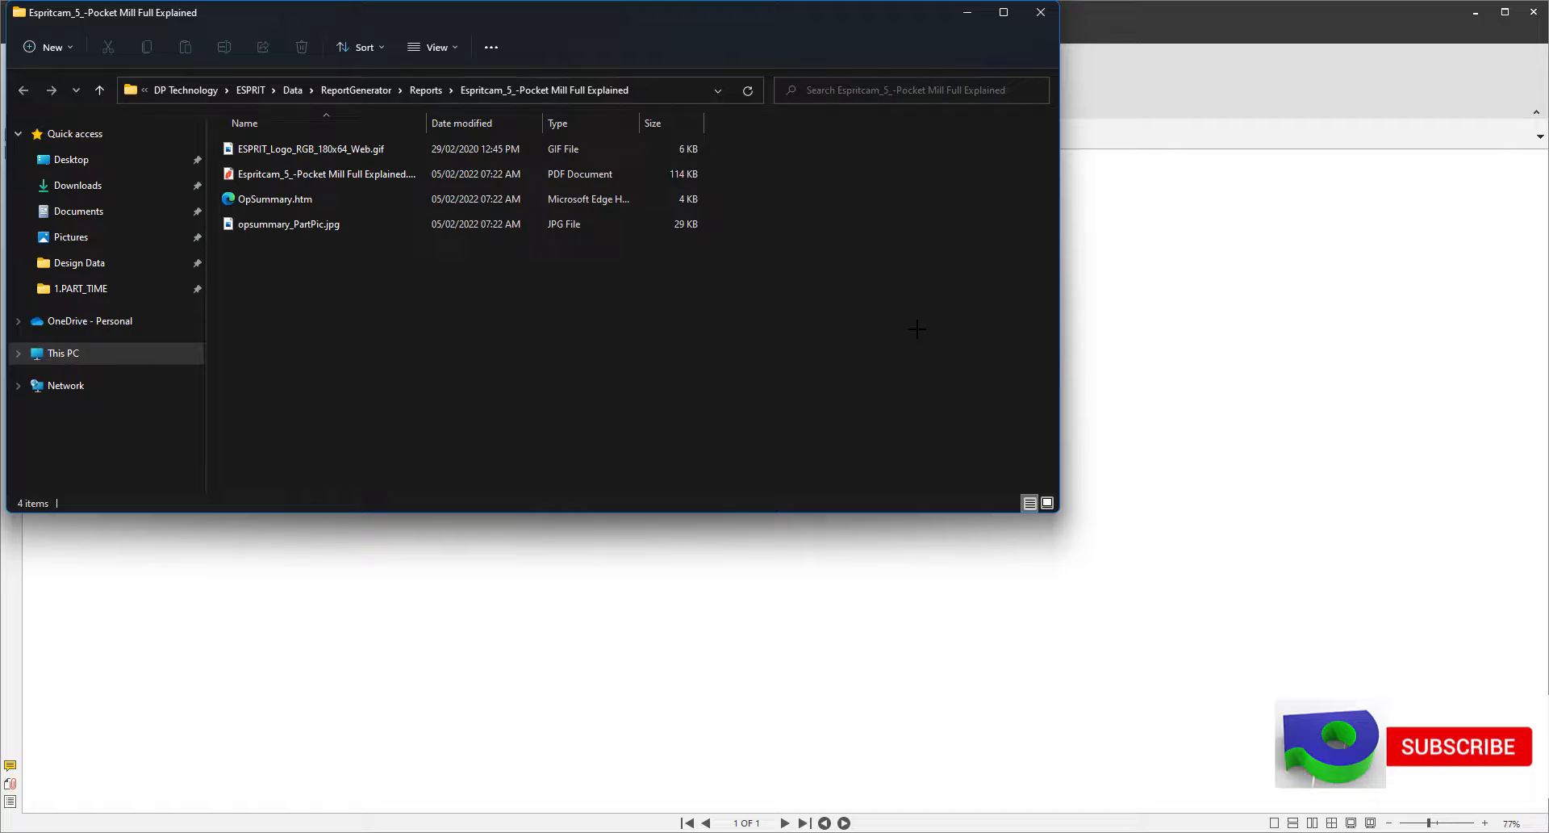
pyautogui.click(1031, 22)
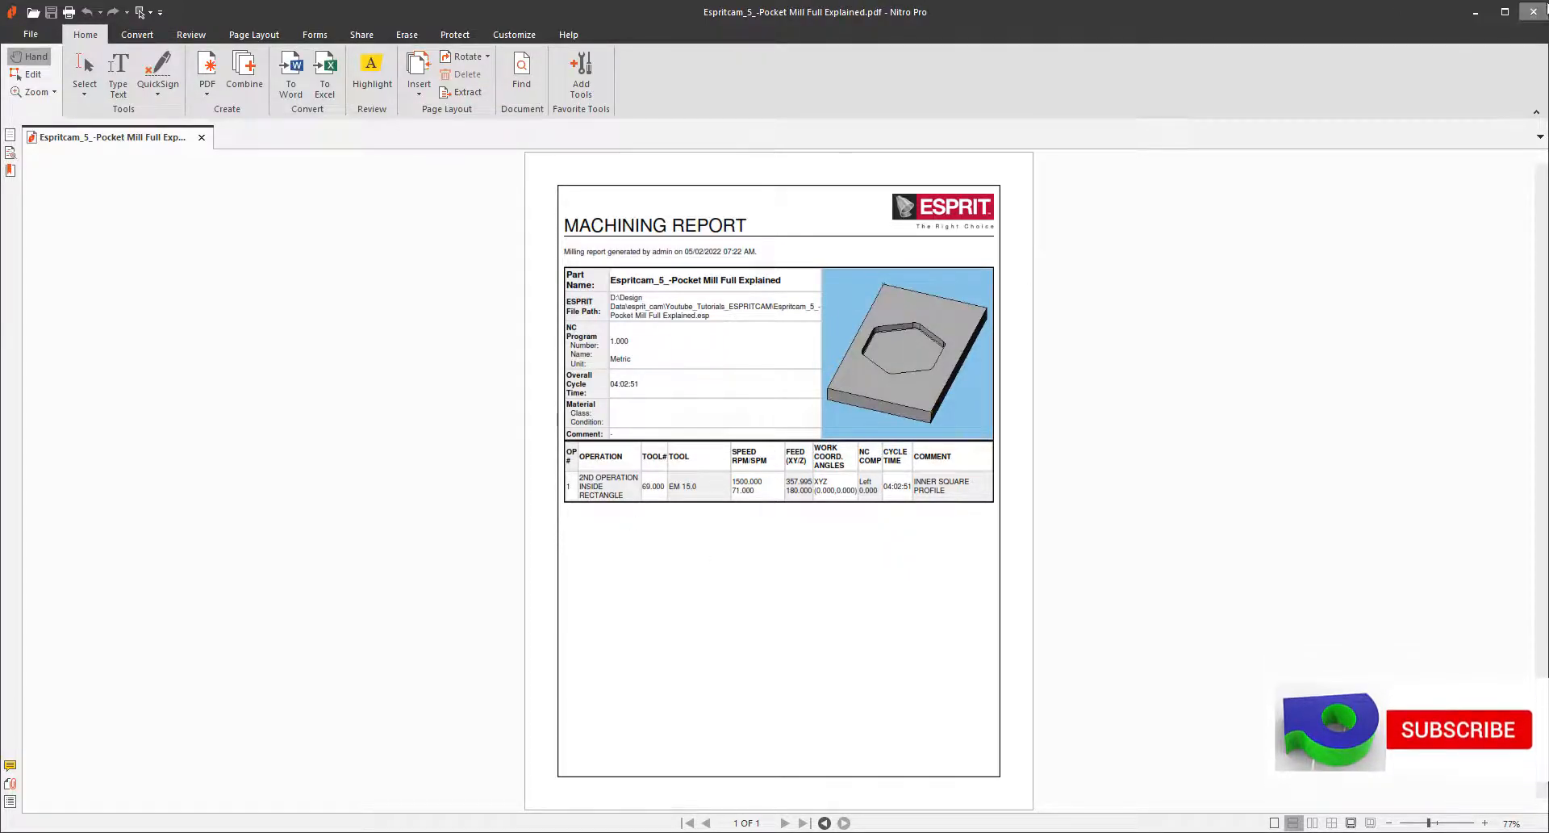
# Close the summary PDF and its folder window, and exit the Report Generator.
pyautogui.click(1536, 11)
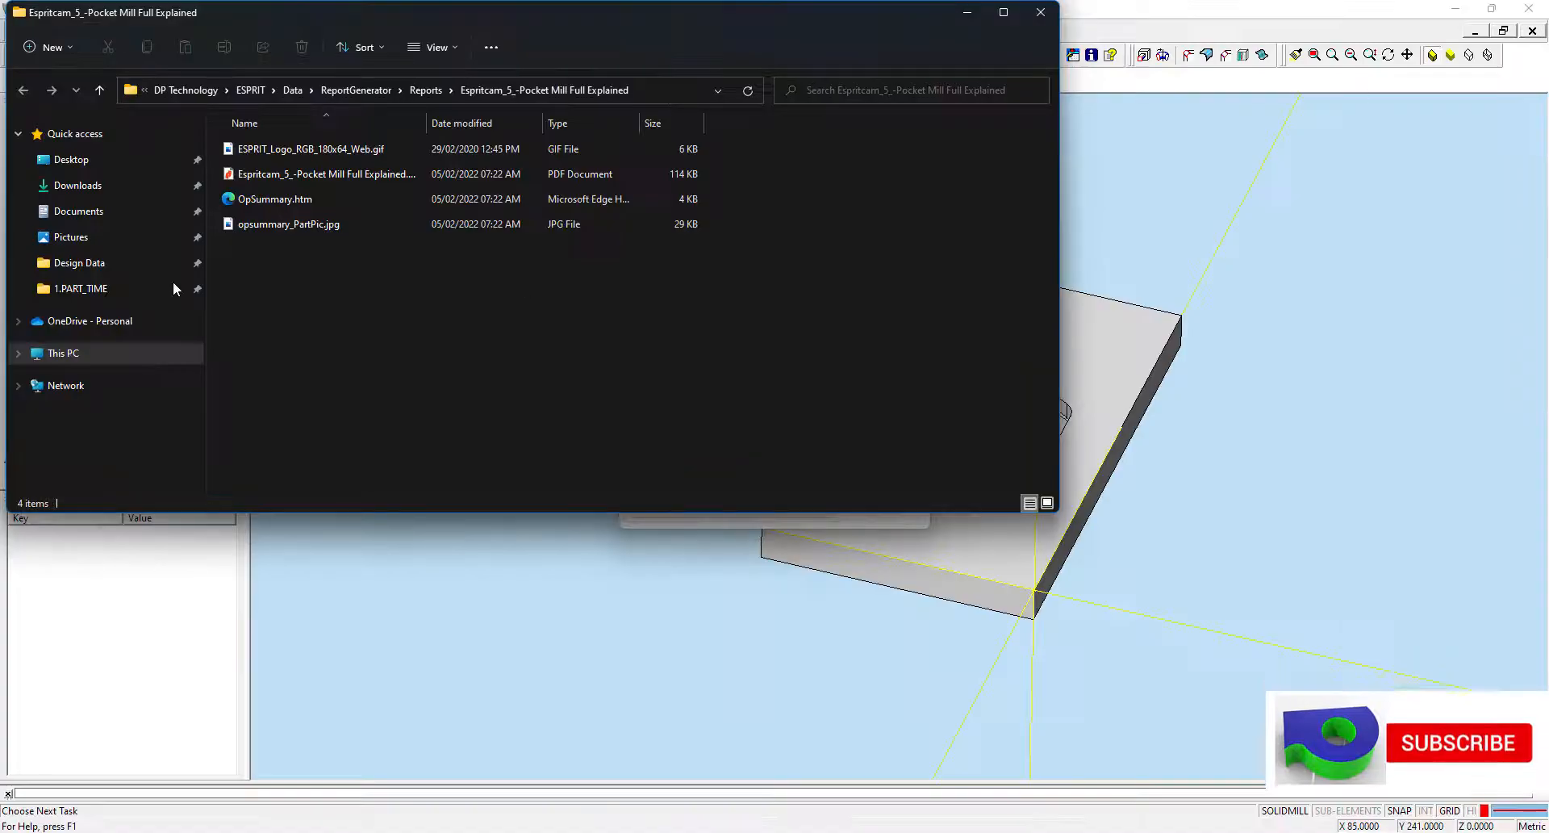
pyautogui.click(1041, 11)
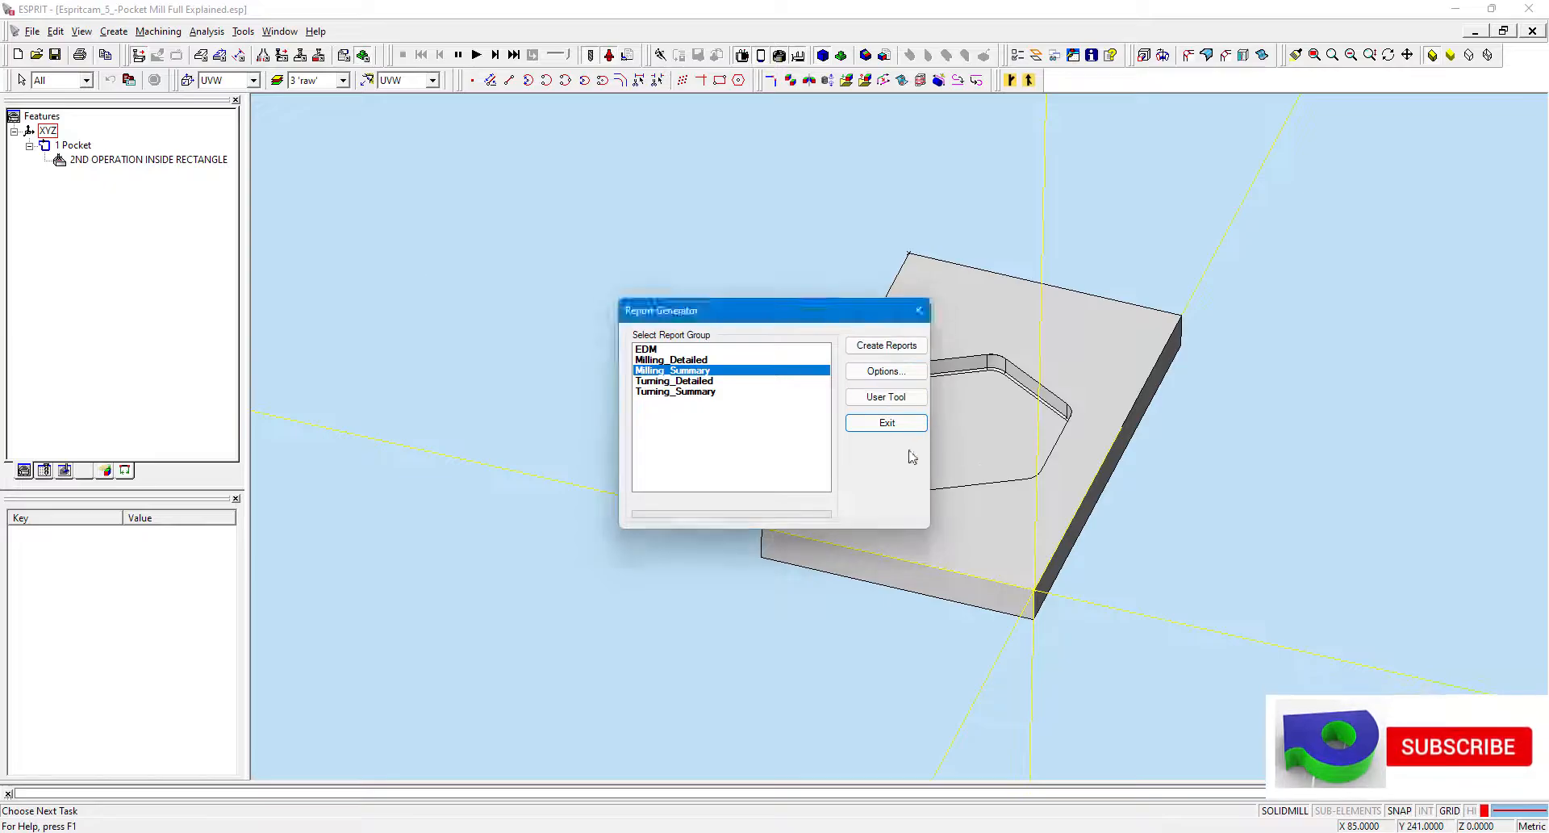
pyautogui.click(864, 428)
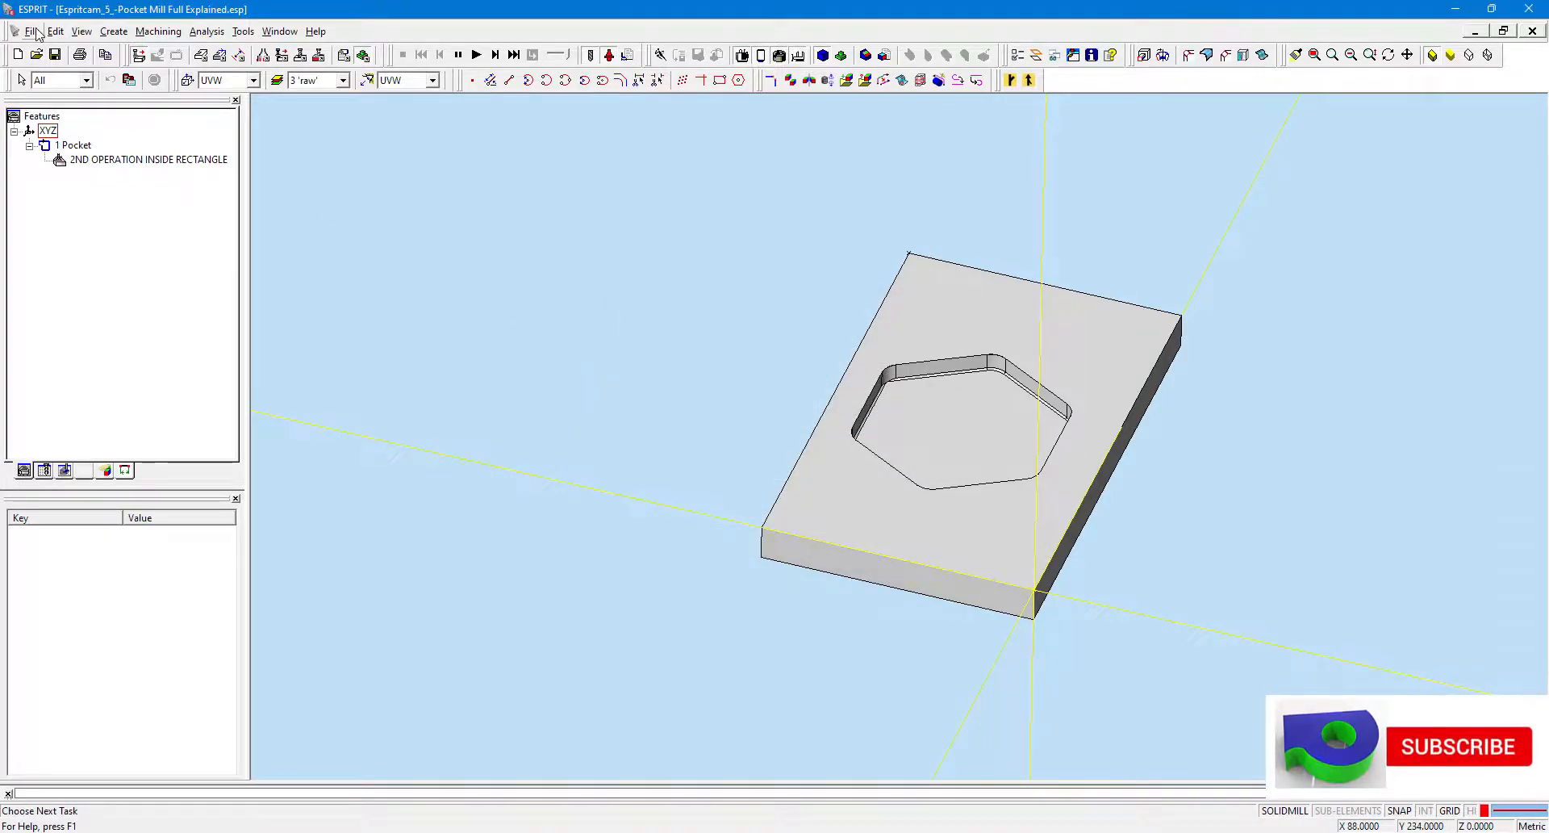
# Open the Excel report dialog and set the report title to Pocketing.
pyautogui.click(33, 31)
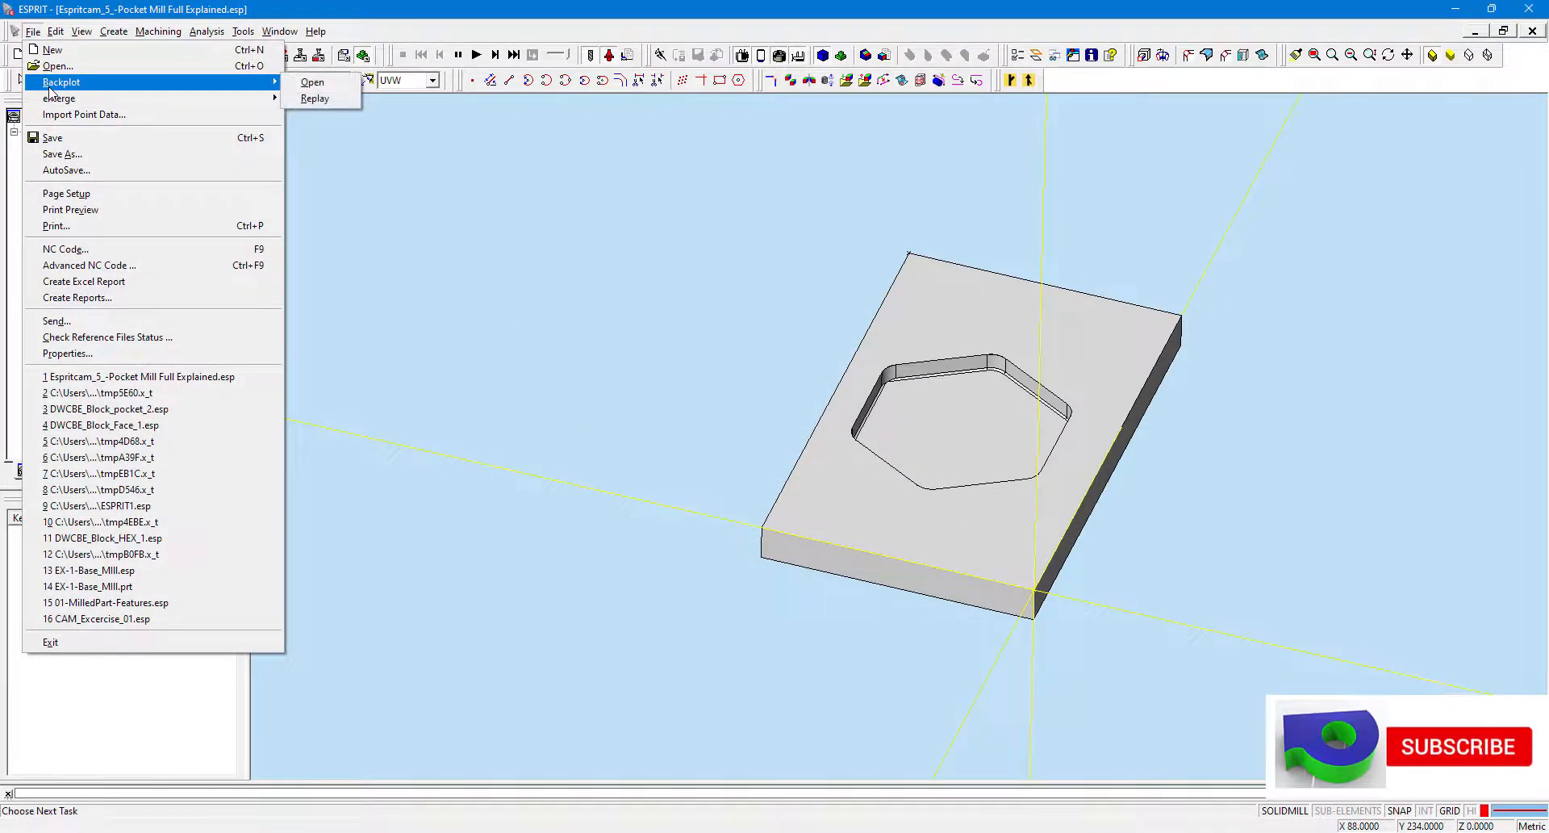
pyautogui.click(82, 283)
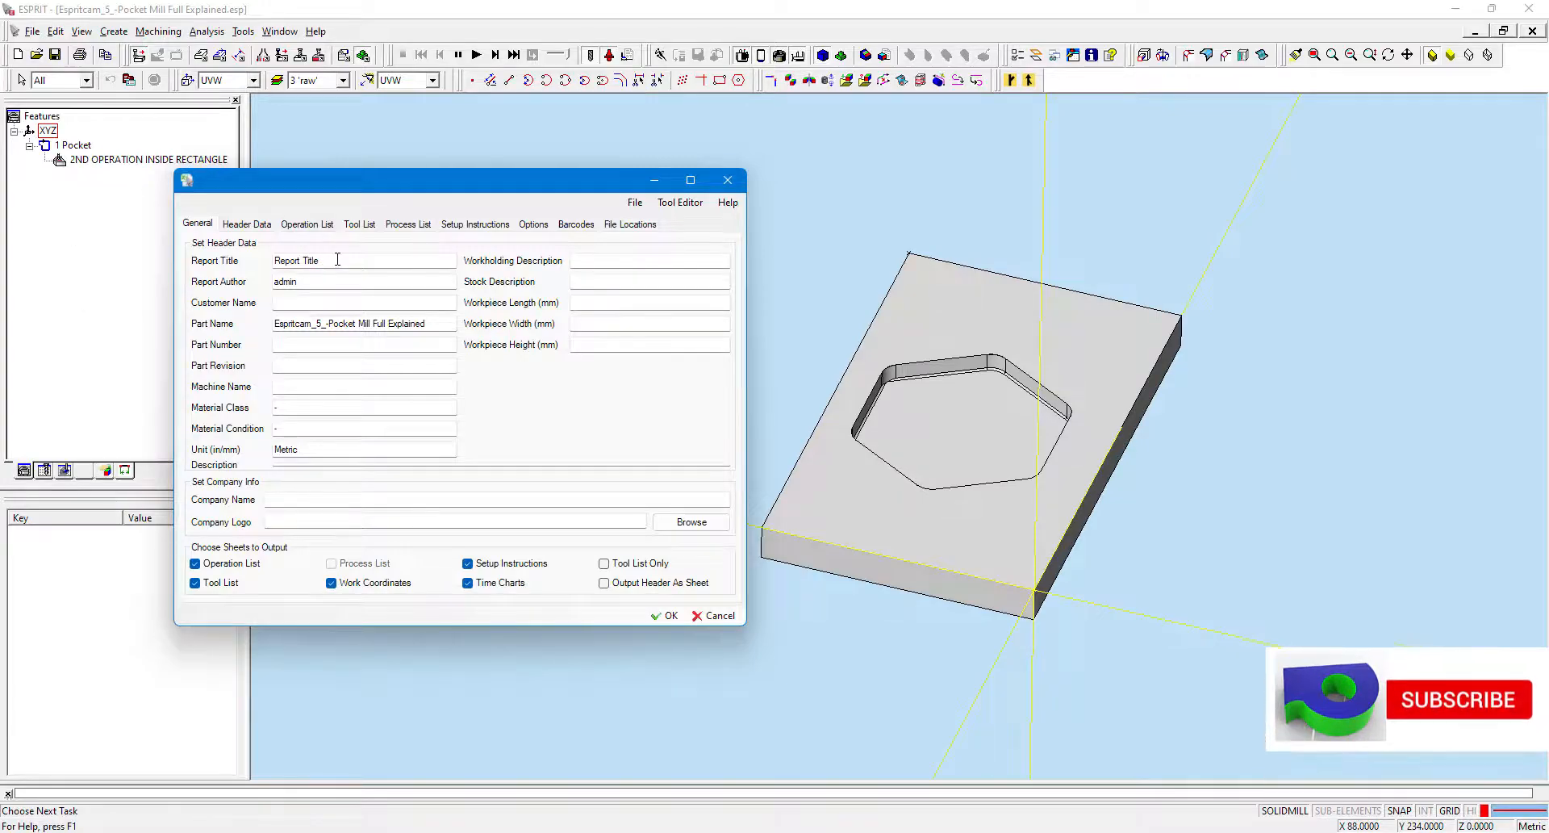
pyautogui.moveTo(335, 260); pyautogui.dragTo(142, 291)
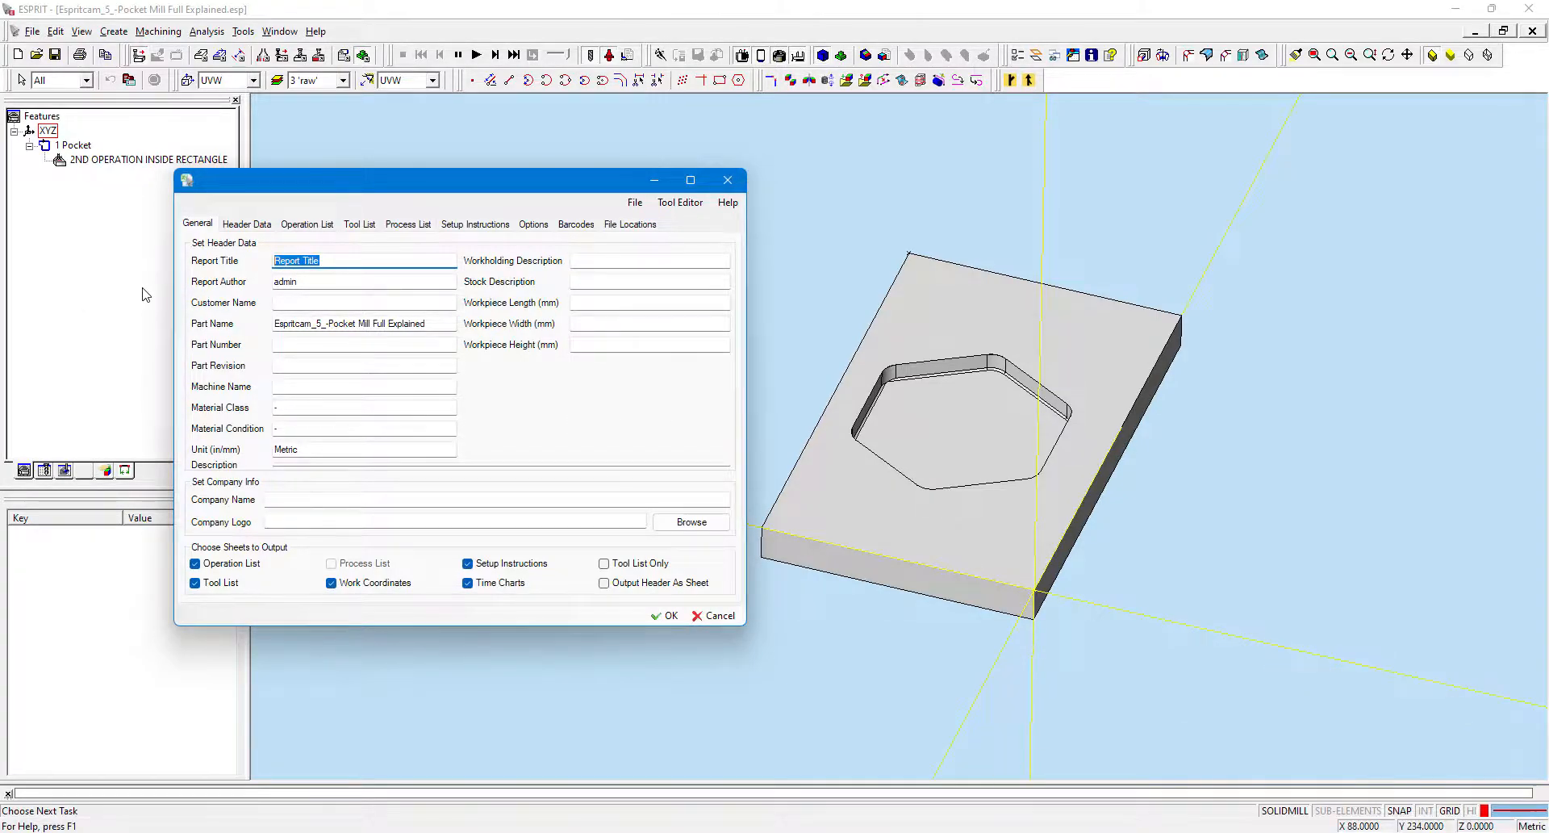
pyautogui.write('Pco')
pyautogui.press('Tab')
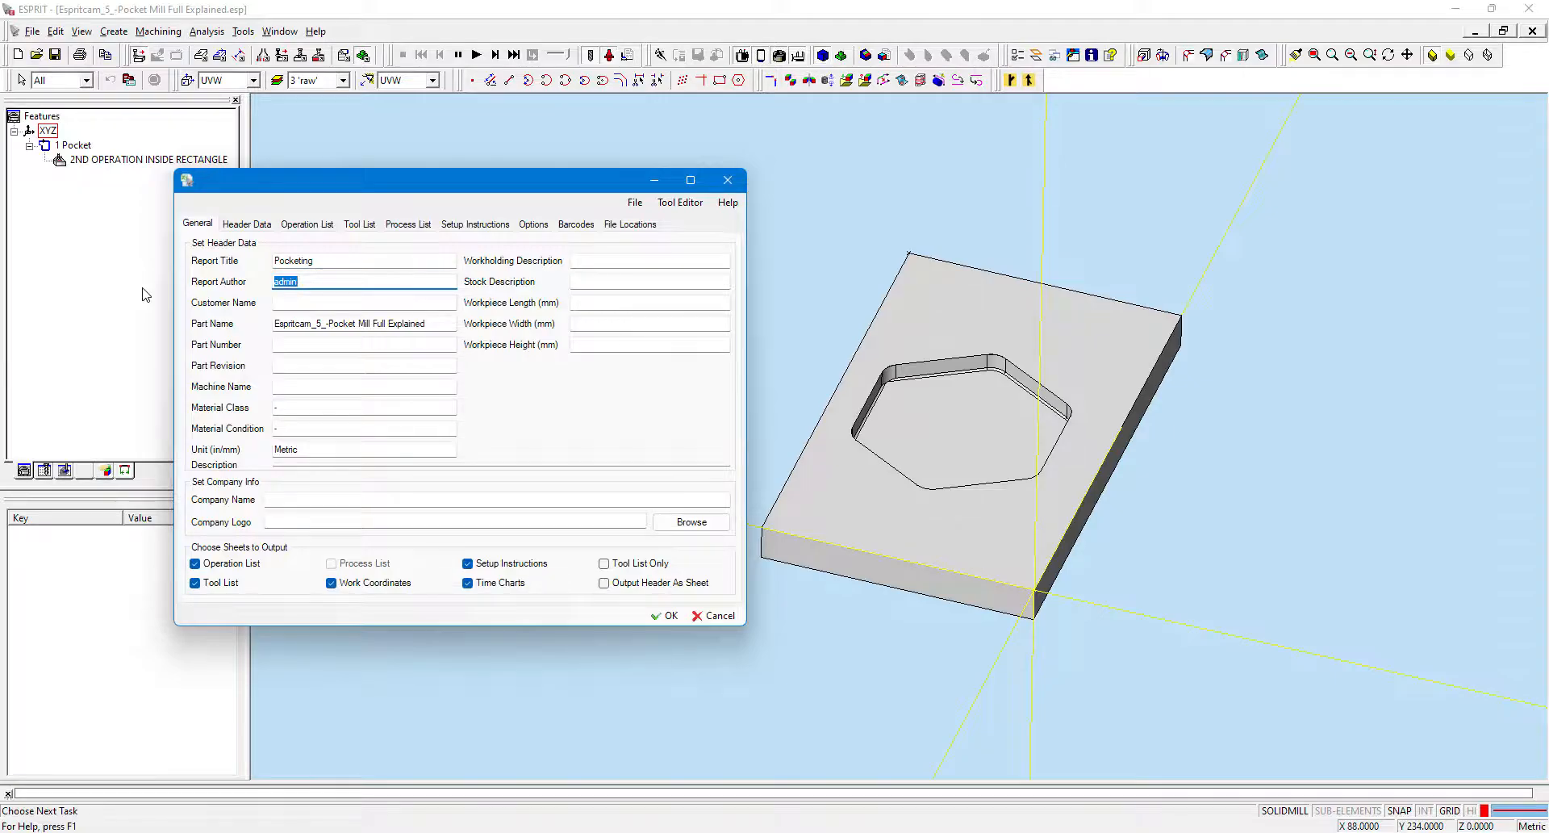
# Fill in the report author as DwCBE, the customer name as DWCBE and the part number as EX_5.
pyautogui.write('DwCBE')
pyautogui.press('Tab')
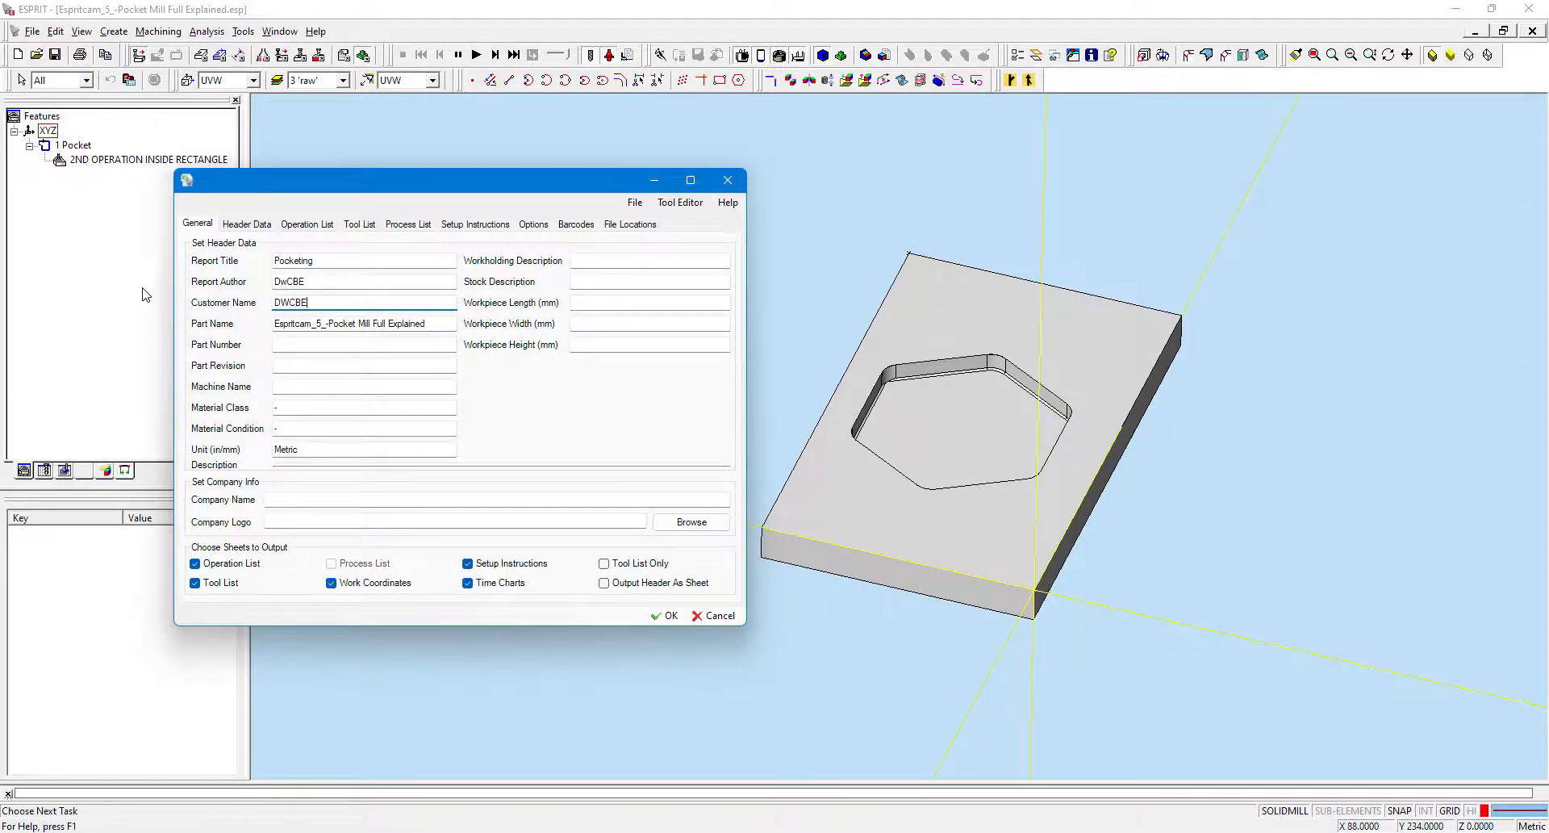
pyautogui.press('Tab')
pyautogui.press('Tab')
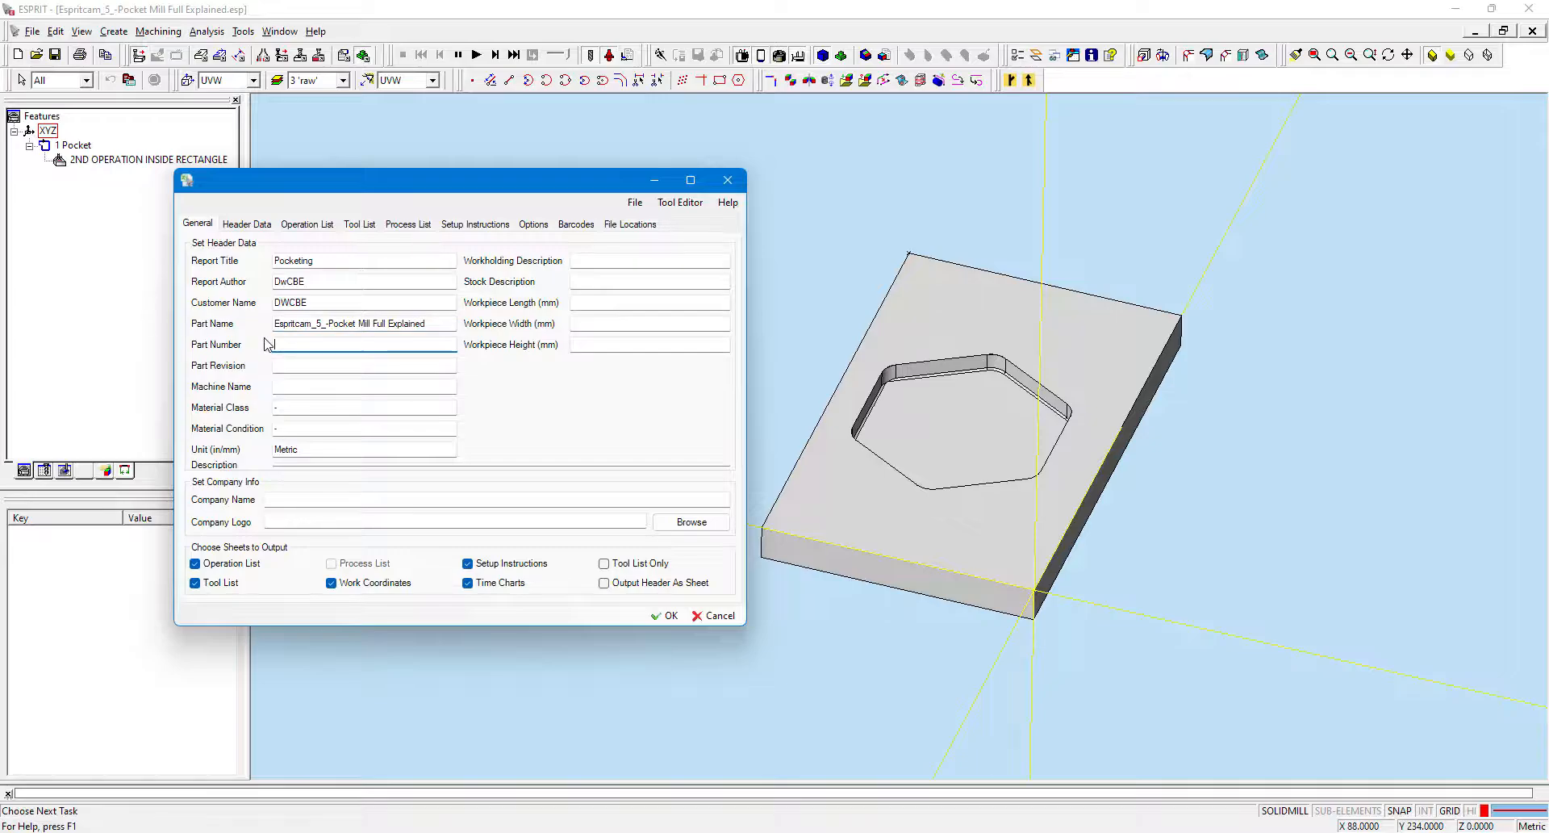
pyautogui.press('BackSpace')
# Set the part revision to 0, machine name Mazak, material class Steel and material condition HRC 65+.
pyautogui.click(292, 363)
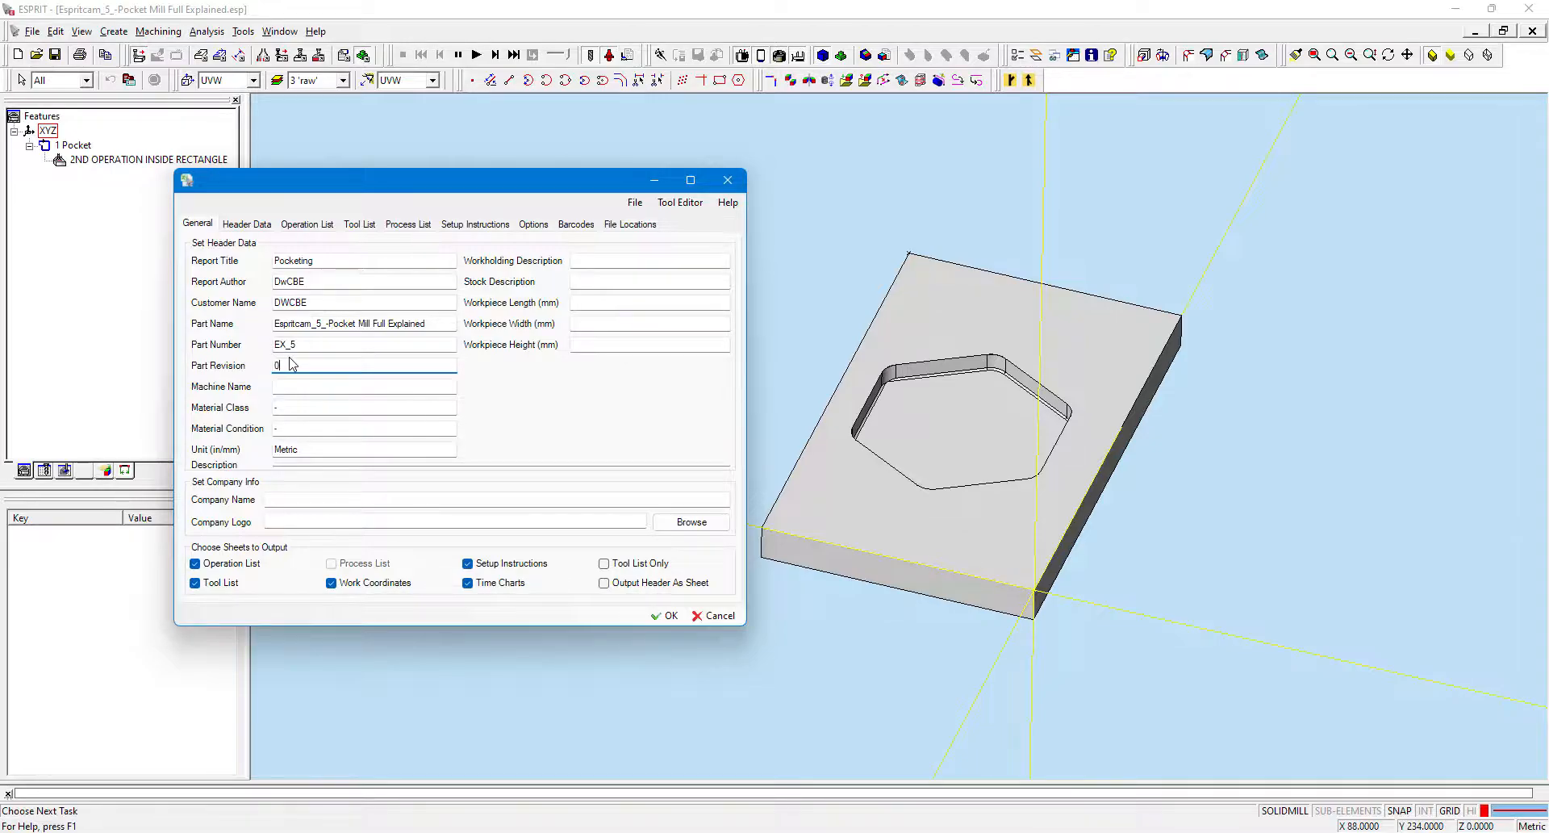
pyautogui.click(309, 387)
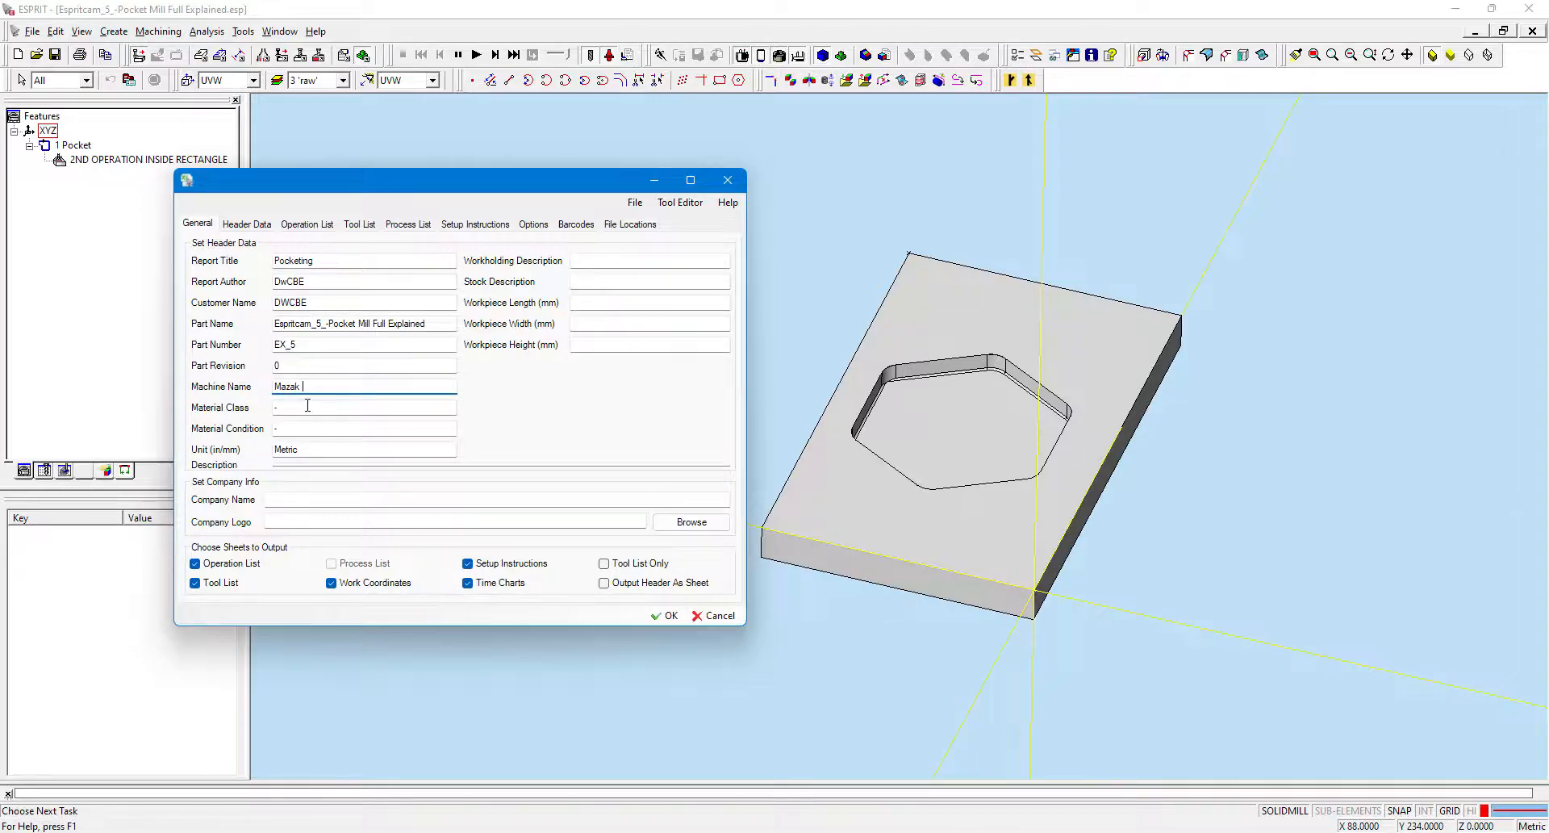
pyautogui.click(307, 406)
pyautogui.click(315, 427)
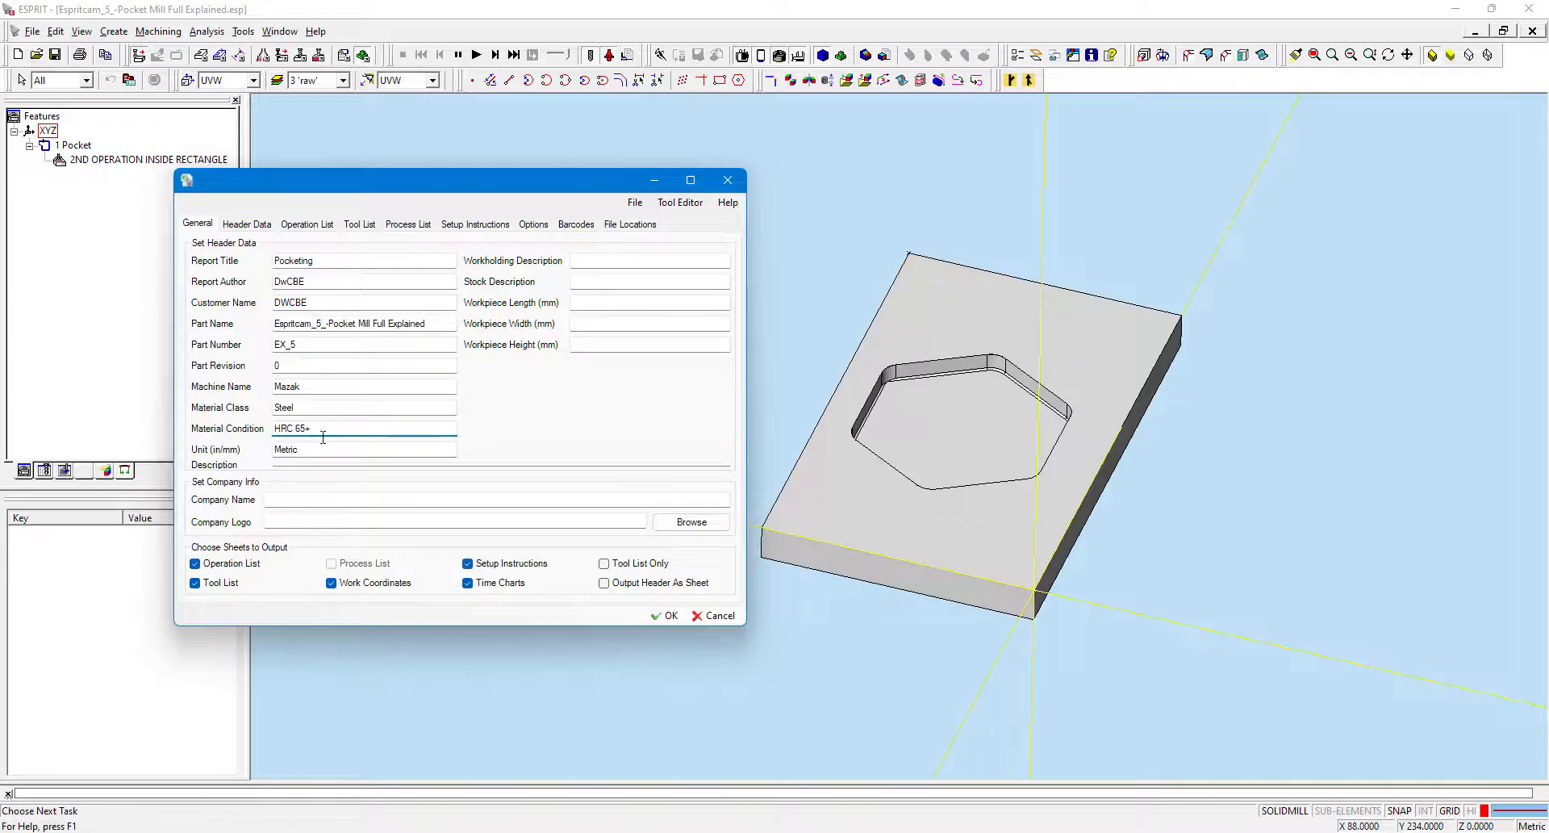
# Enter DESIGNERS WORLD CBE as the company name in the report's company info.
pyautogui.click(336, 502)
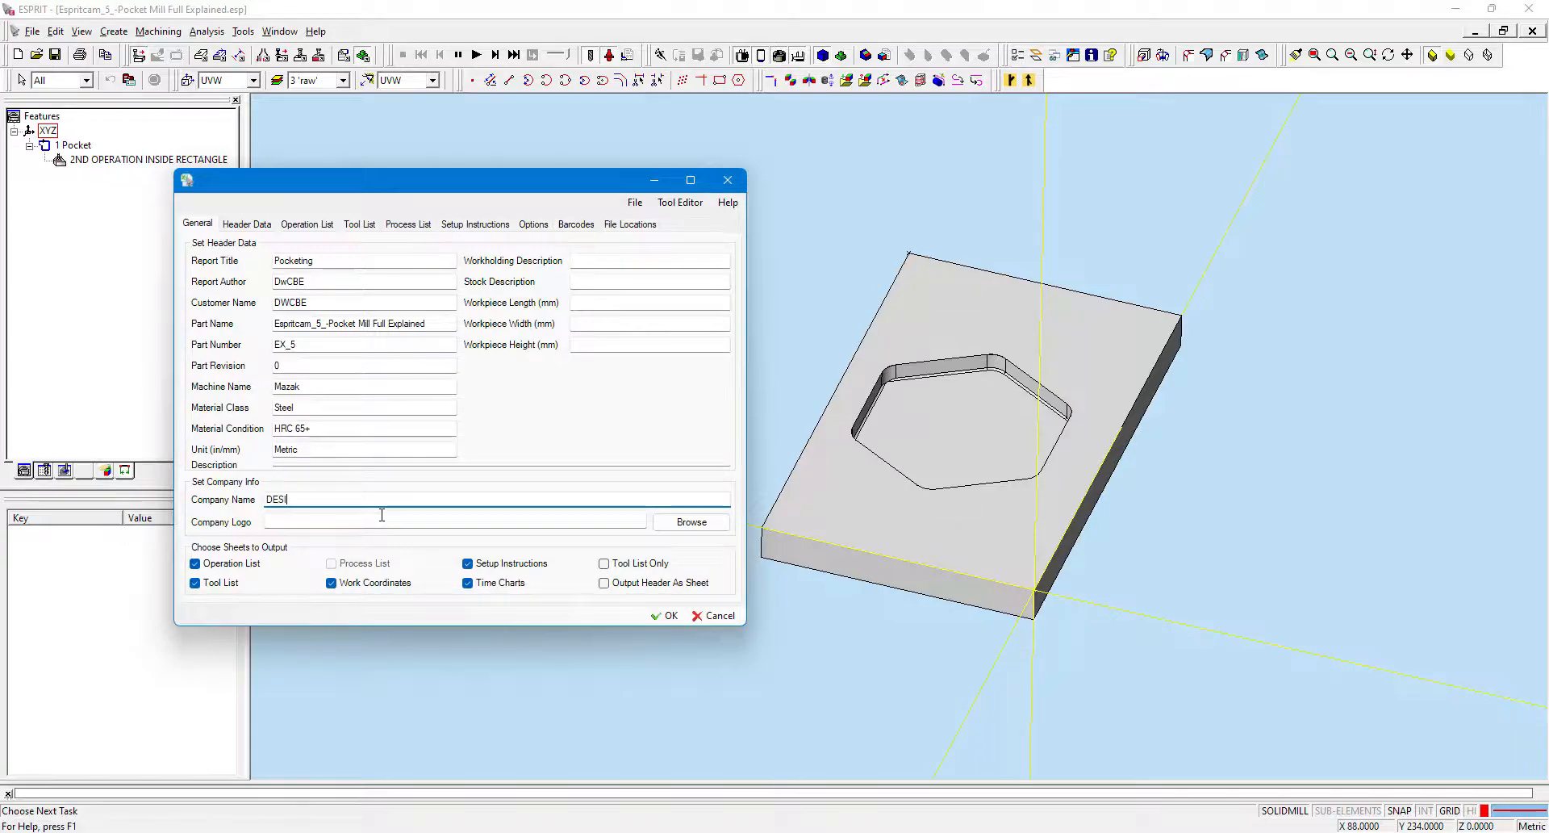
pyautogui.write('DESIGNERS WORLD CBE')
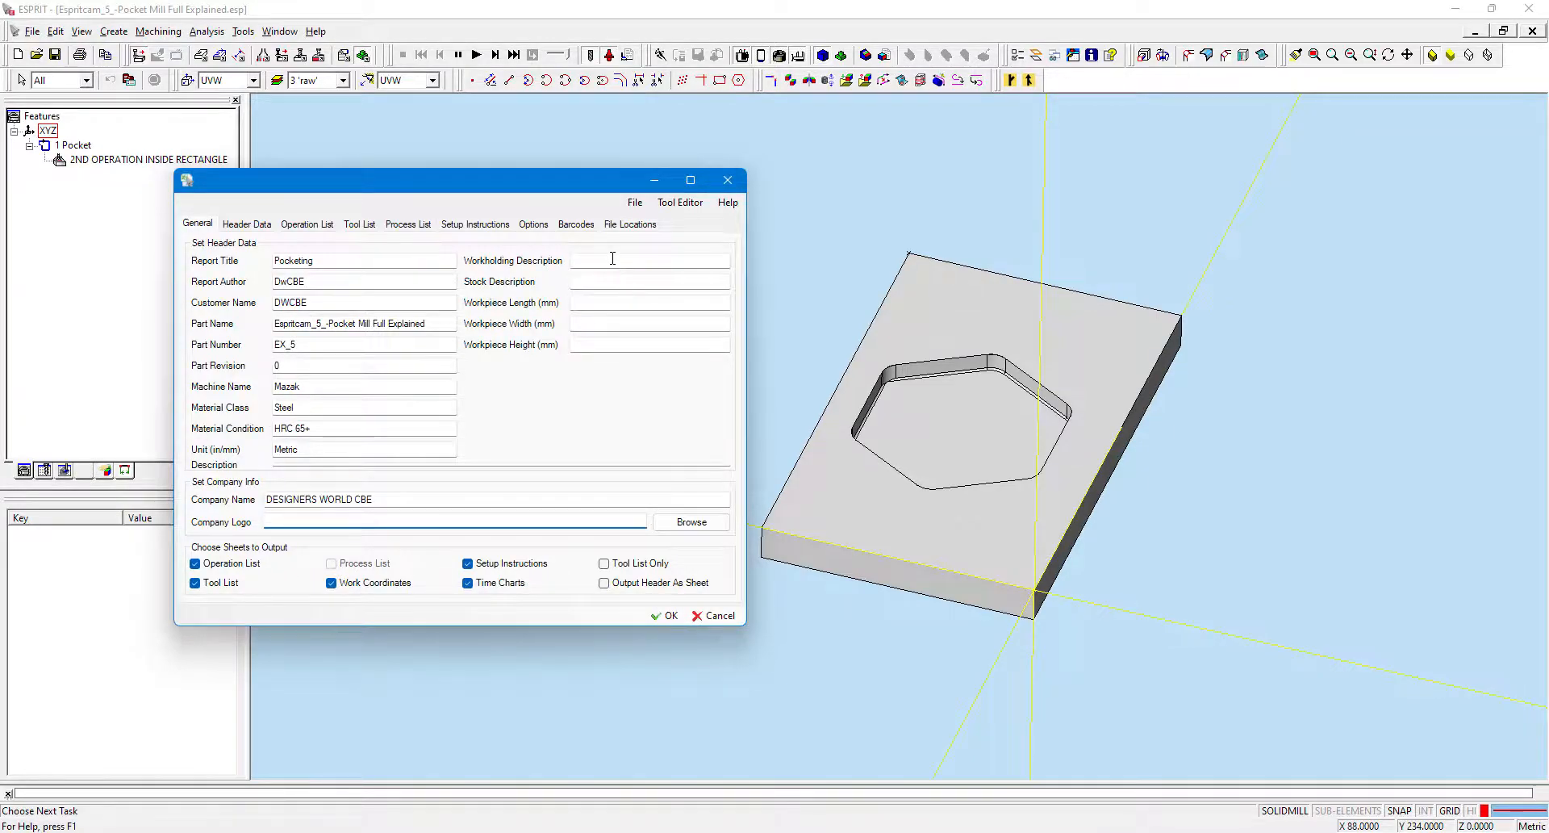
# Set the workholding description to EXTRUSION and workpiece length 150, width 120 and height 20 mm.
pyautogui.click(613, 258)
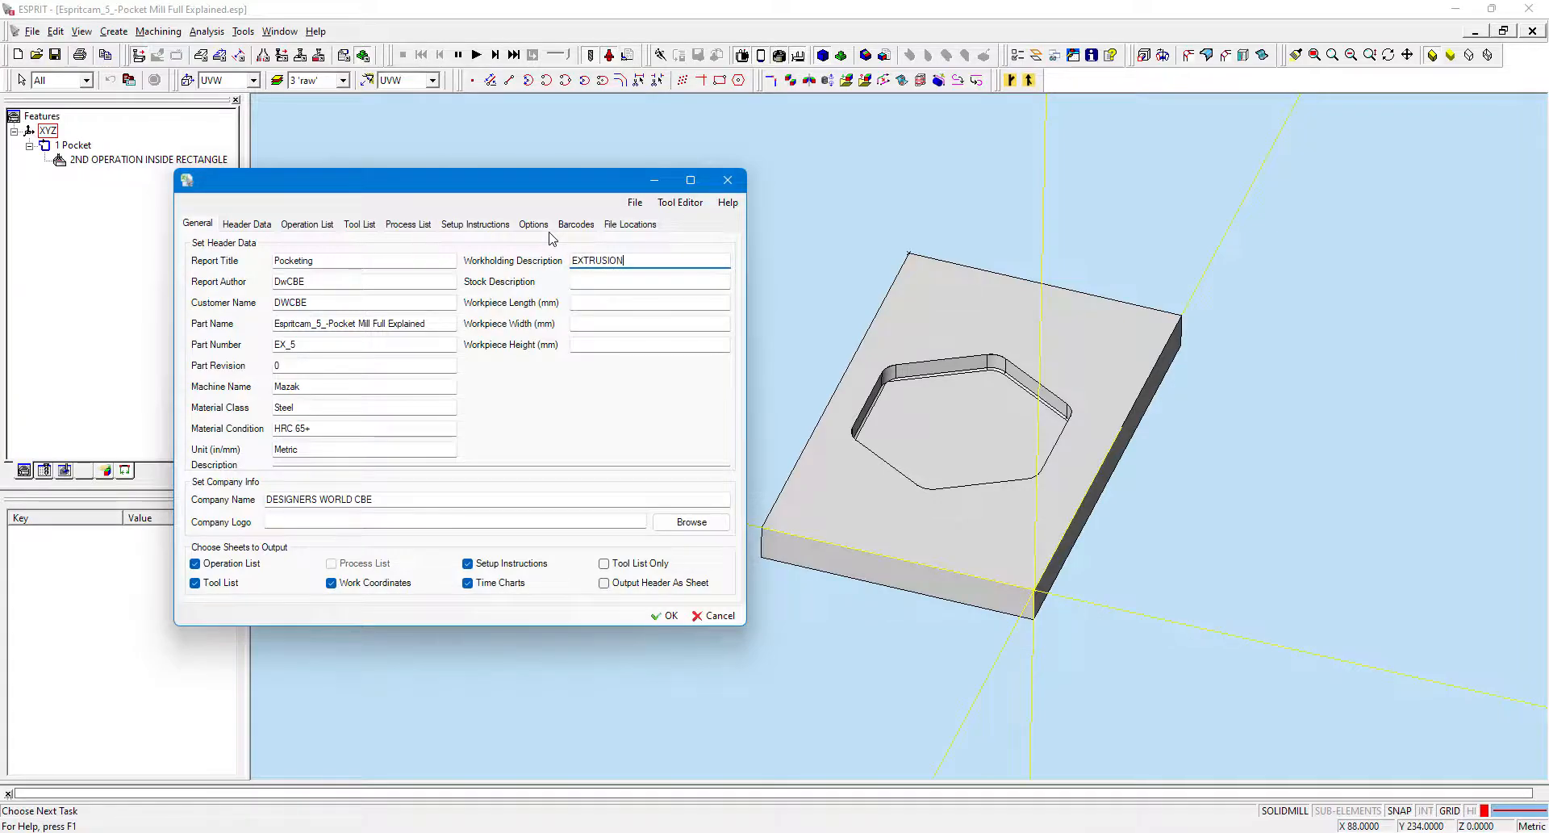
pyautogui.click(605, 286)
pyautogui.click(605, 301)
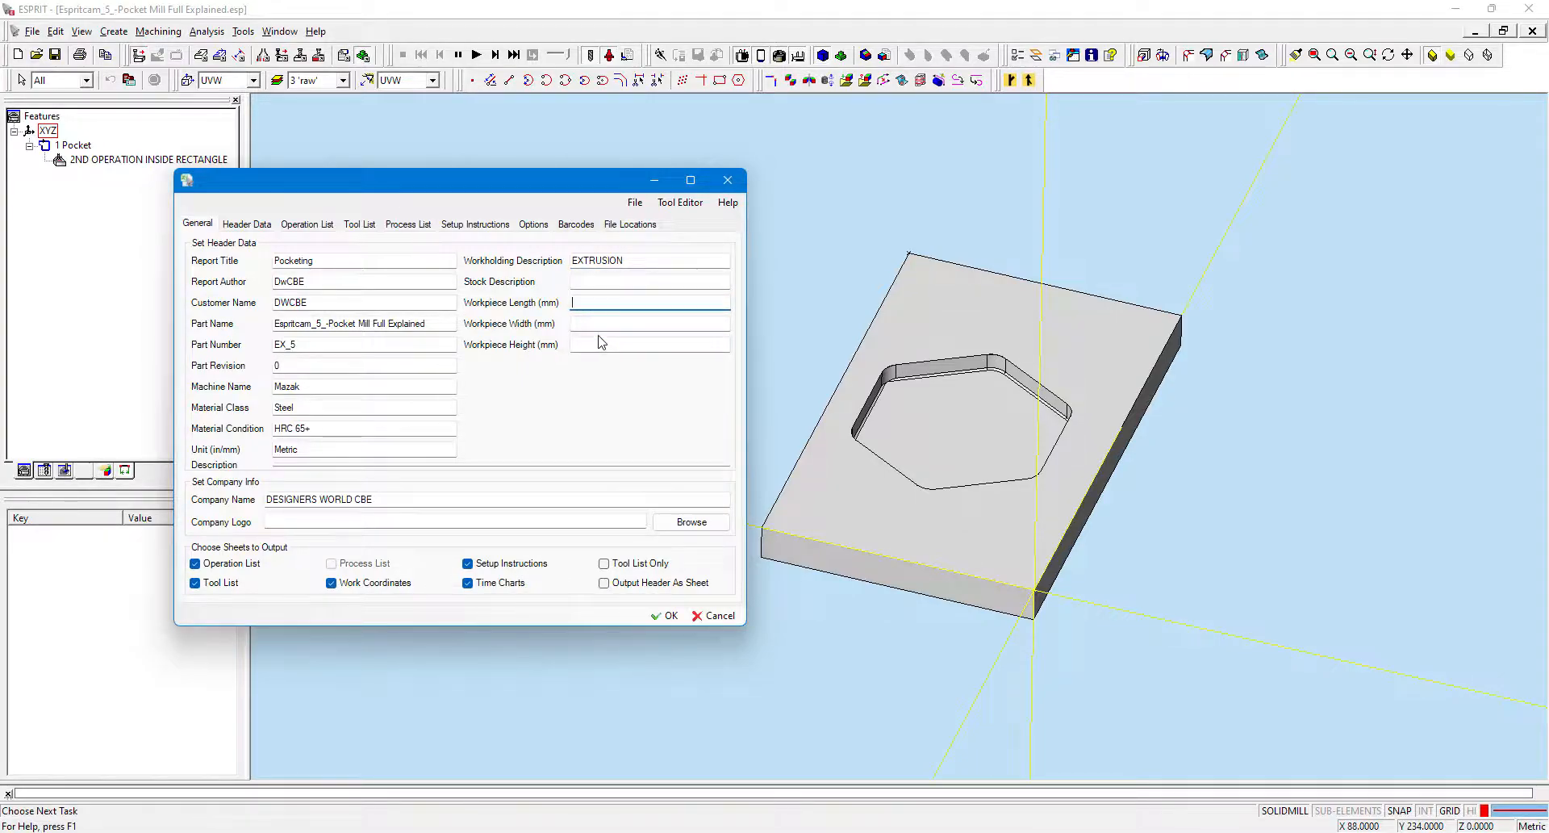
pyautogui.click(601, 323)
pyautogui.click(597, 302)
pyautogui.press('Tab')
pyautogui.press('Tab')
pyautogui.write('20')
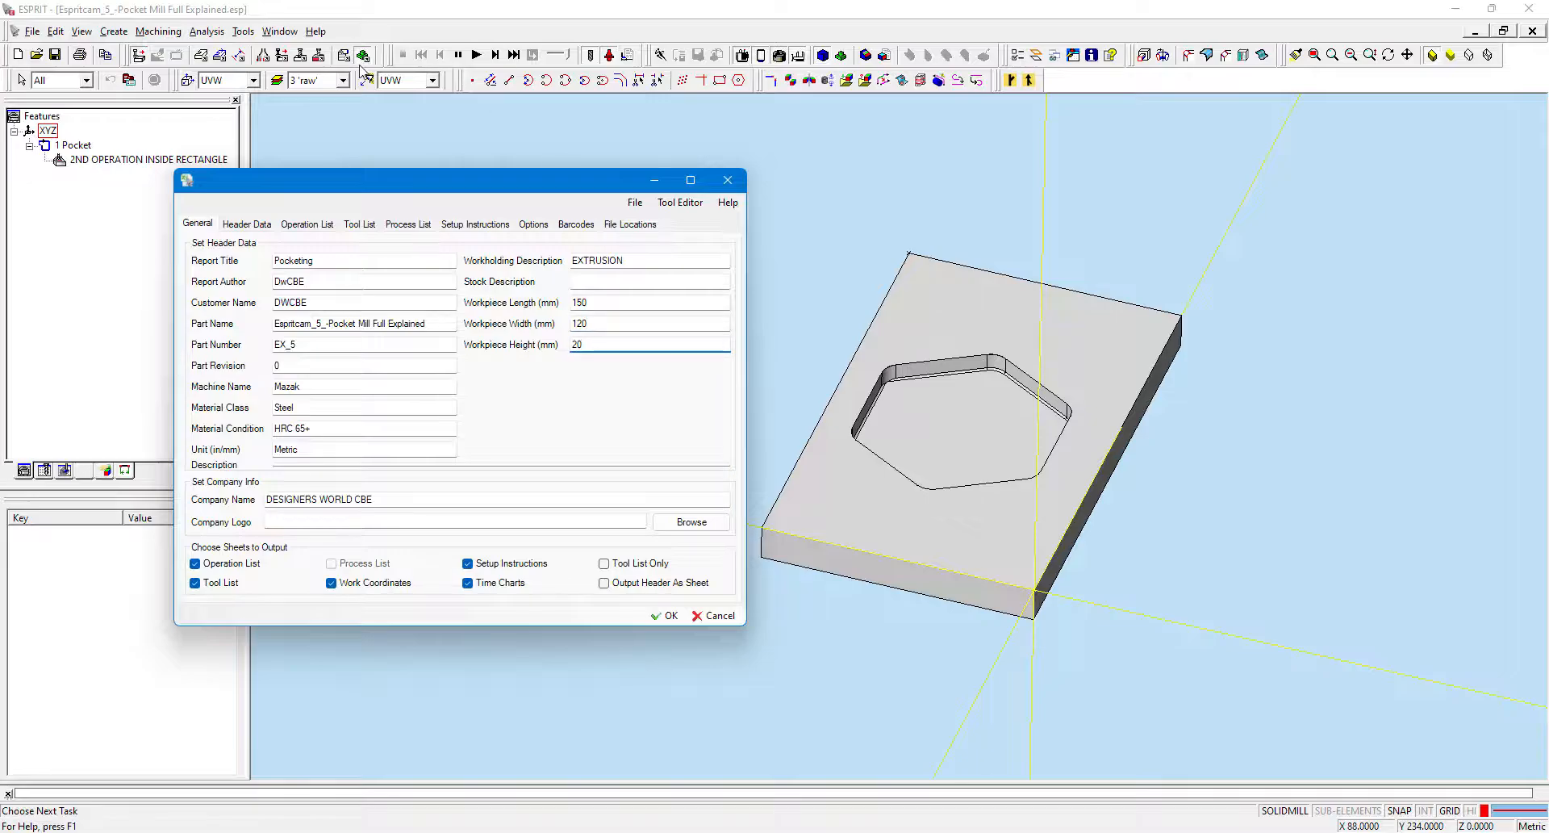
# Review the Header Data, Operation List, Tool List, Process List and Setup Instructions pages of the report settings.
pyautogui.click(243, 225)
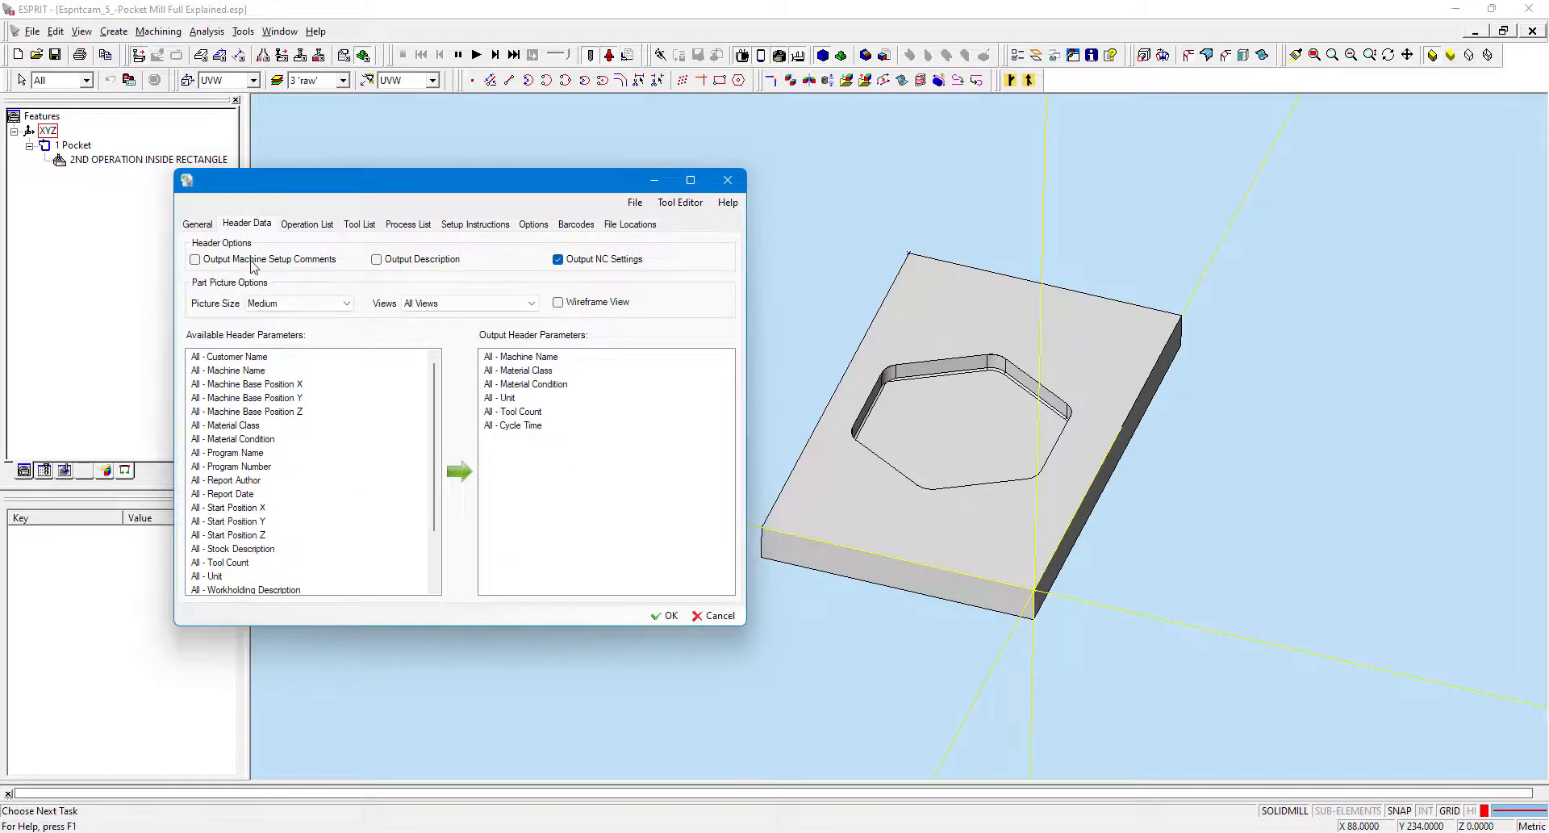
pyautogui.click(288, 226)
pyautogui.click(360, 227)
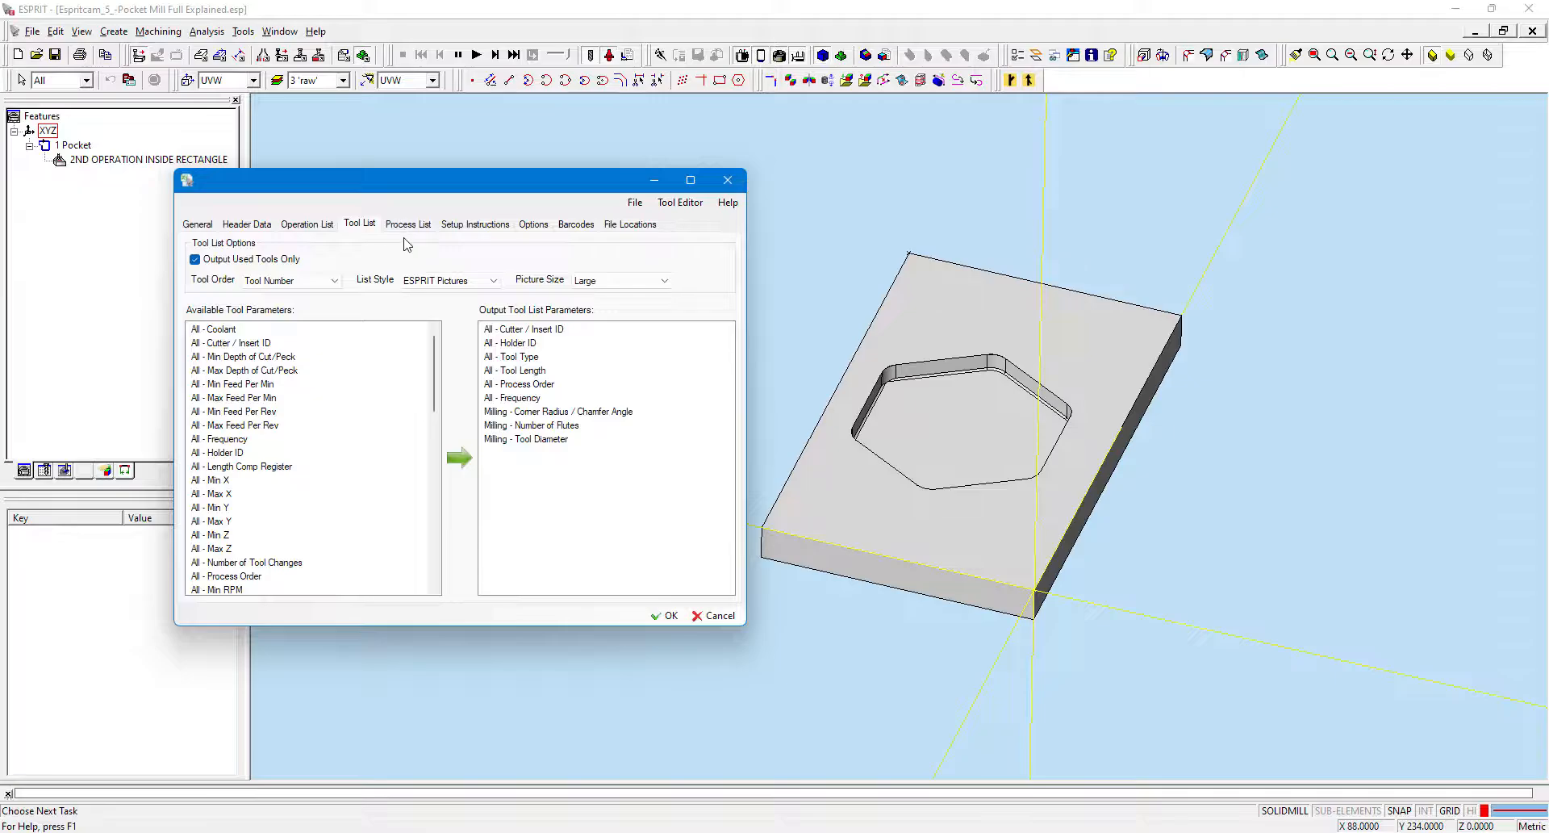
pyautogui.click(395, 228)
pyautogui.click(195, 225)
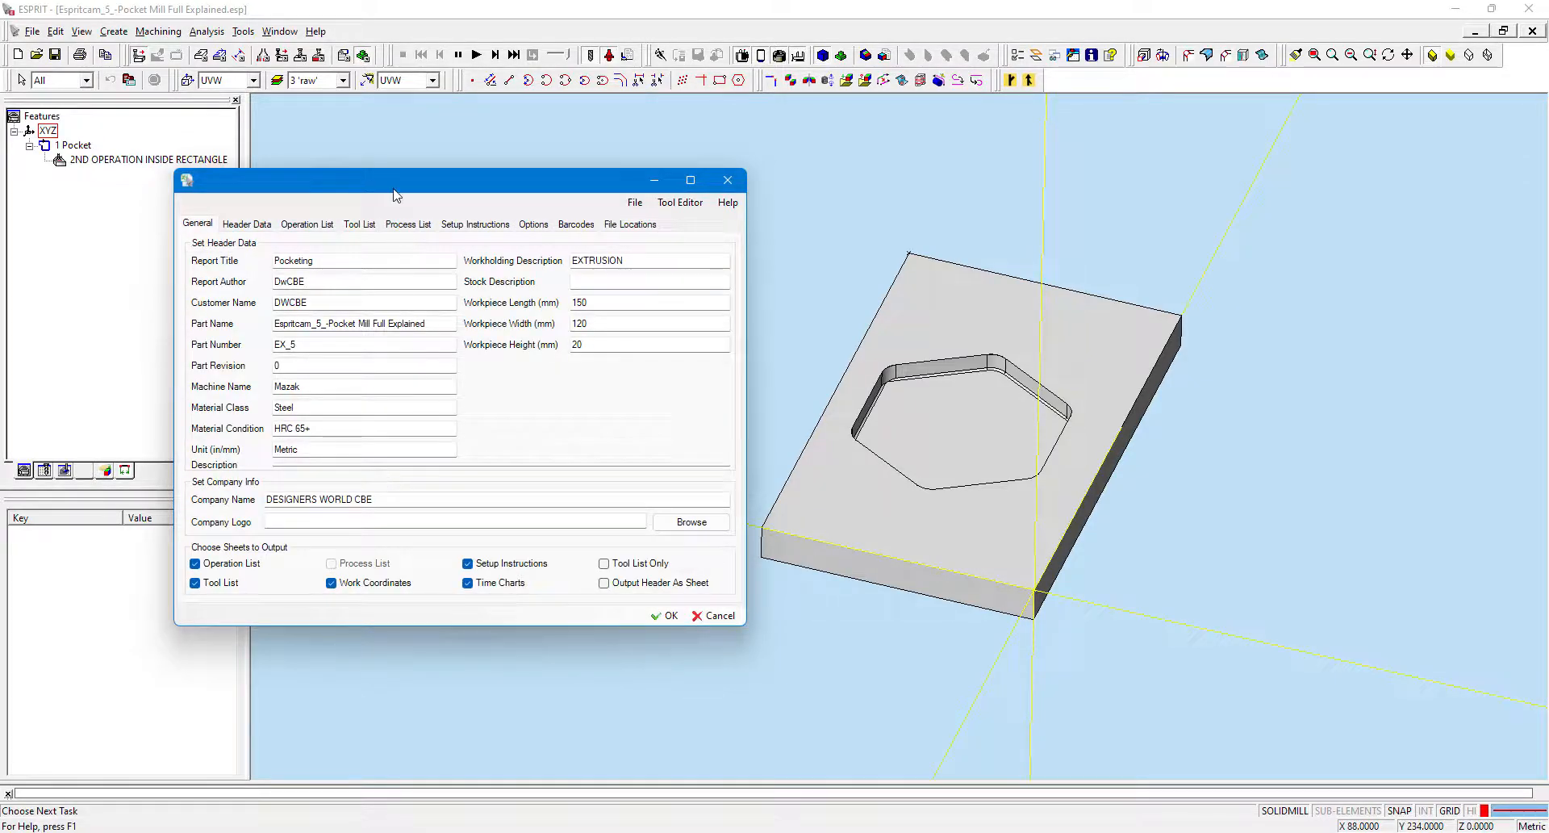
pyautogui.click(428, 225)
pyautogui.click(464, 224)
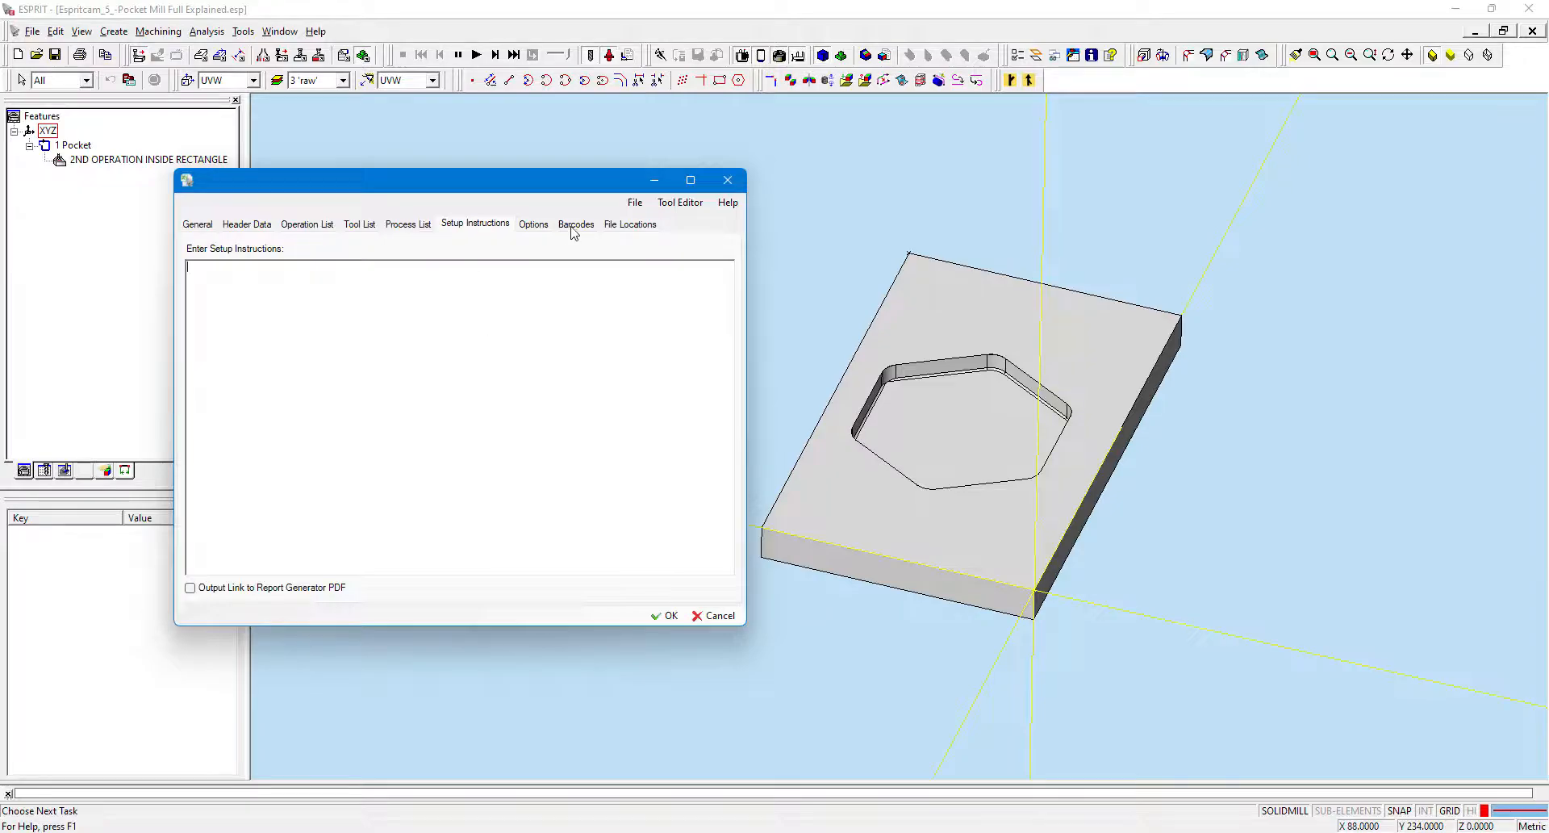
# Enable Process Groups, Op Comments and Layers time charts, ESPRIT cycle time estimates, times in seconds and opening Excel on NC output.
pyautogui.click(533, 226)
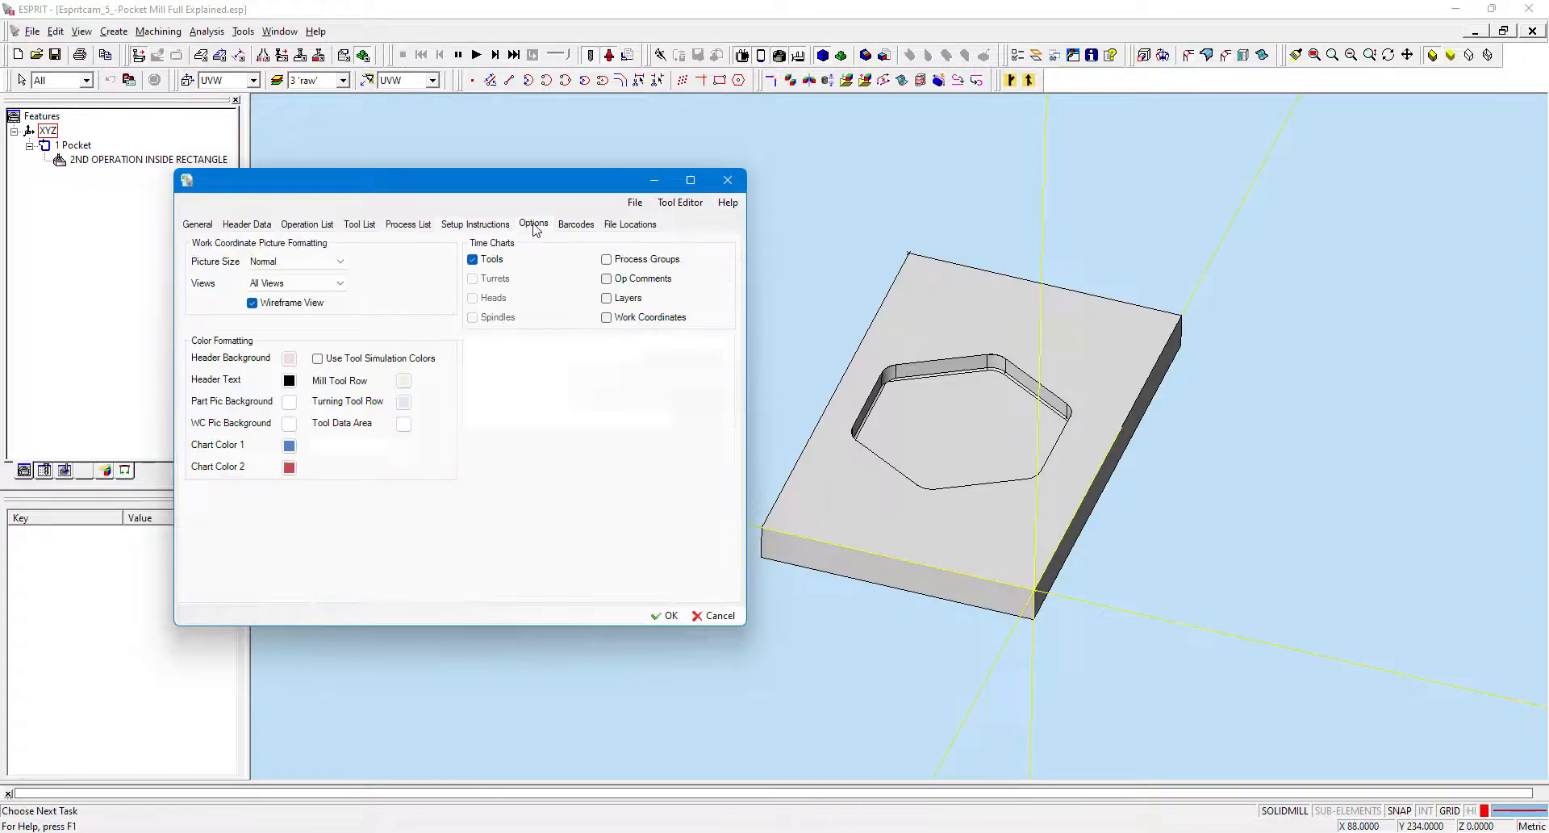
pyautogui.click(606, 259)
pyautogui.click(606, 278)
pyautogui.click(606, 298)
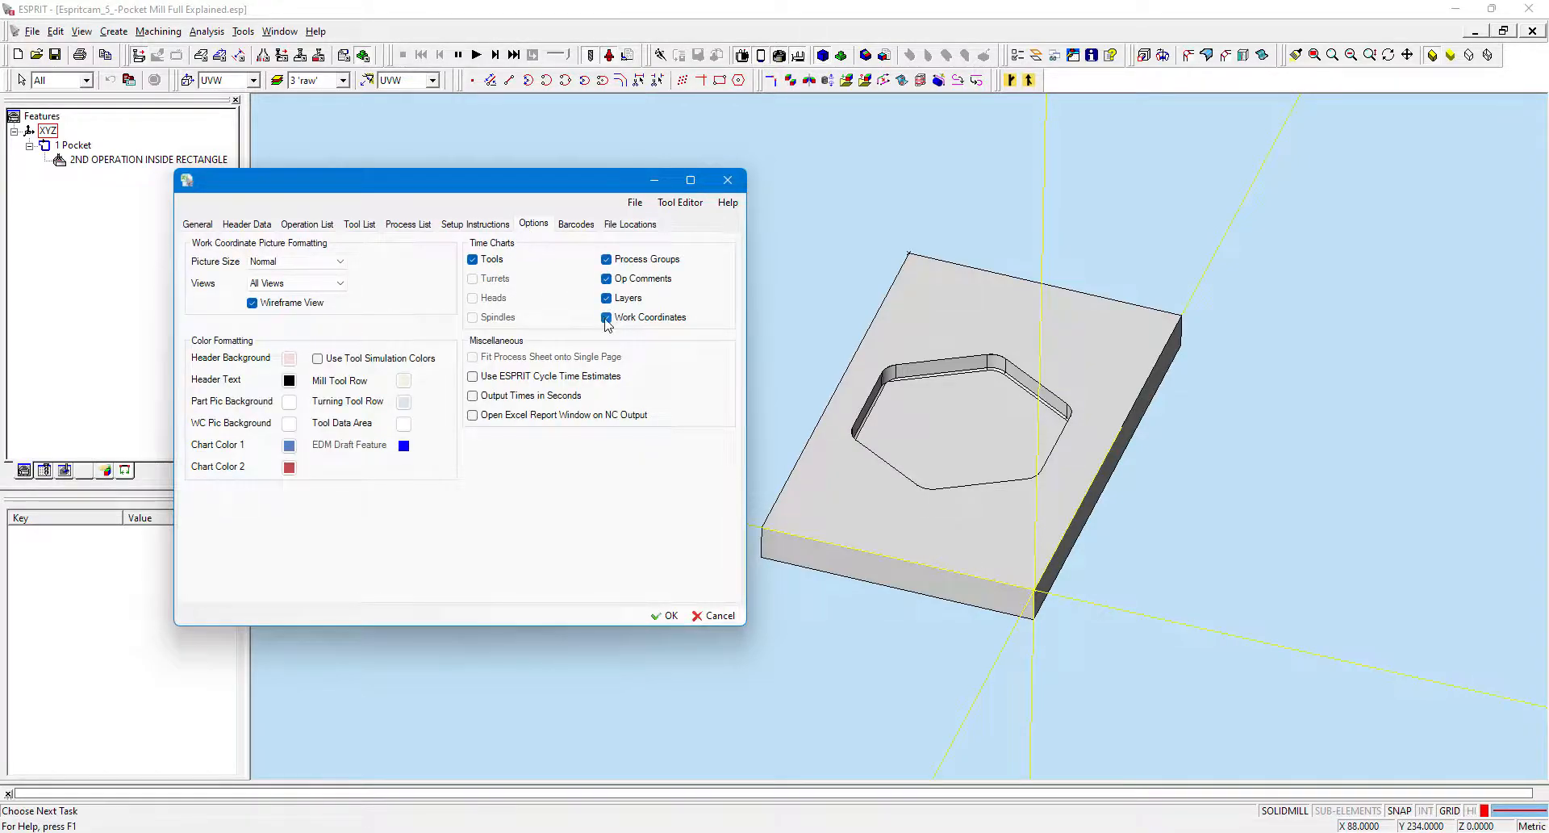
pyautogui.click(484, 376)
pyautogui.click(488, 396)
pyautogui.click(490, 415)
# Turn on the header barcode output, leaving tool barcodes off.
pyautogui.click(576, 224)
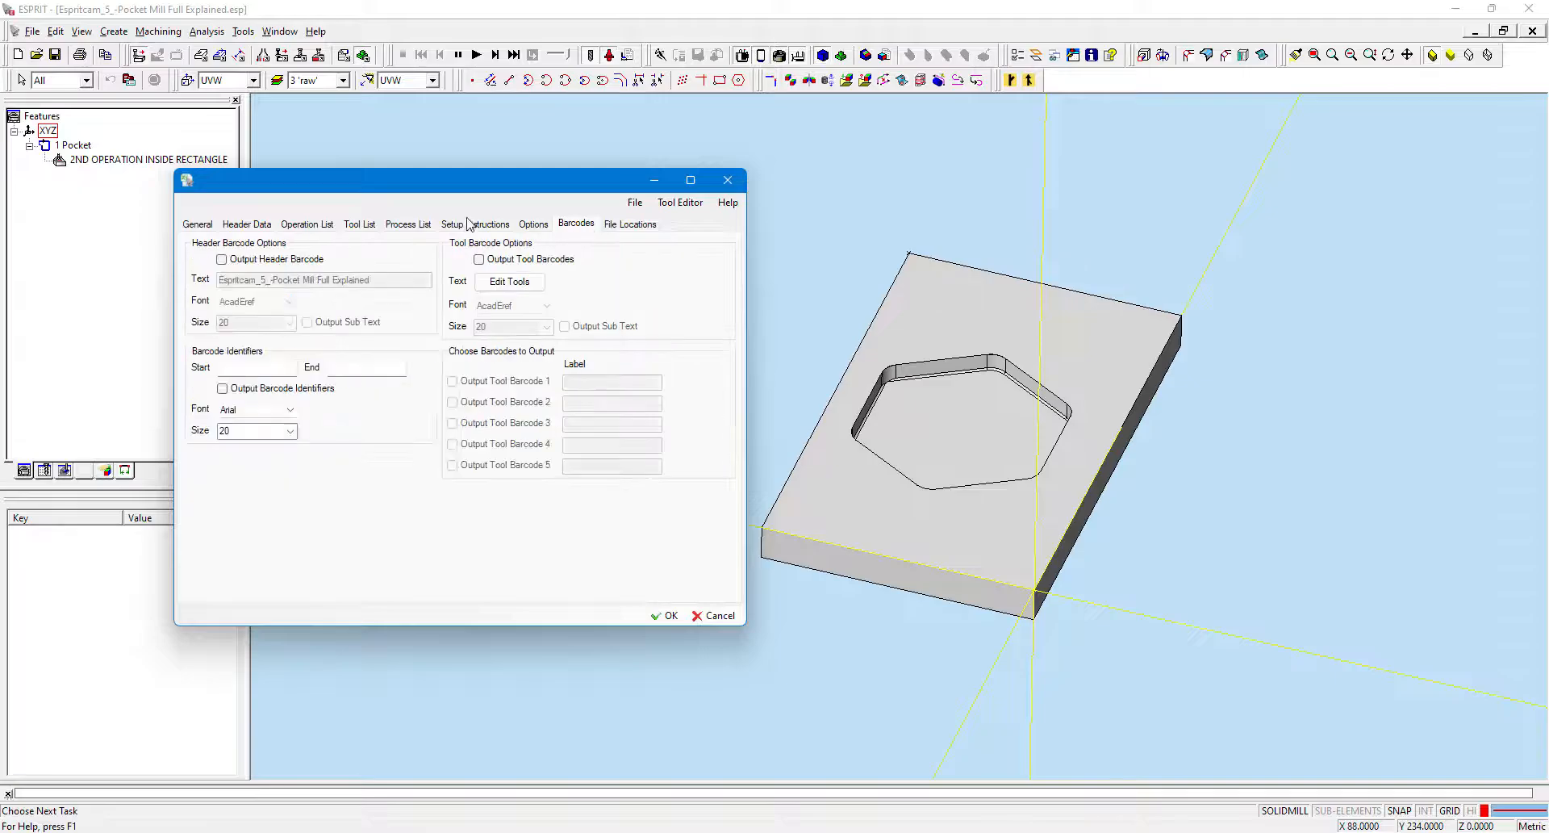
pyautogui.click(286, 260)
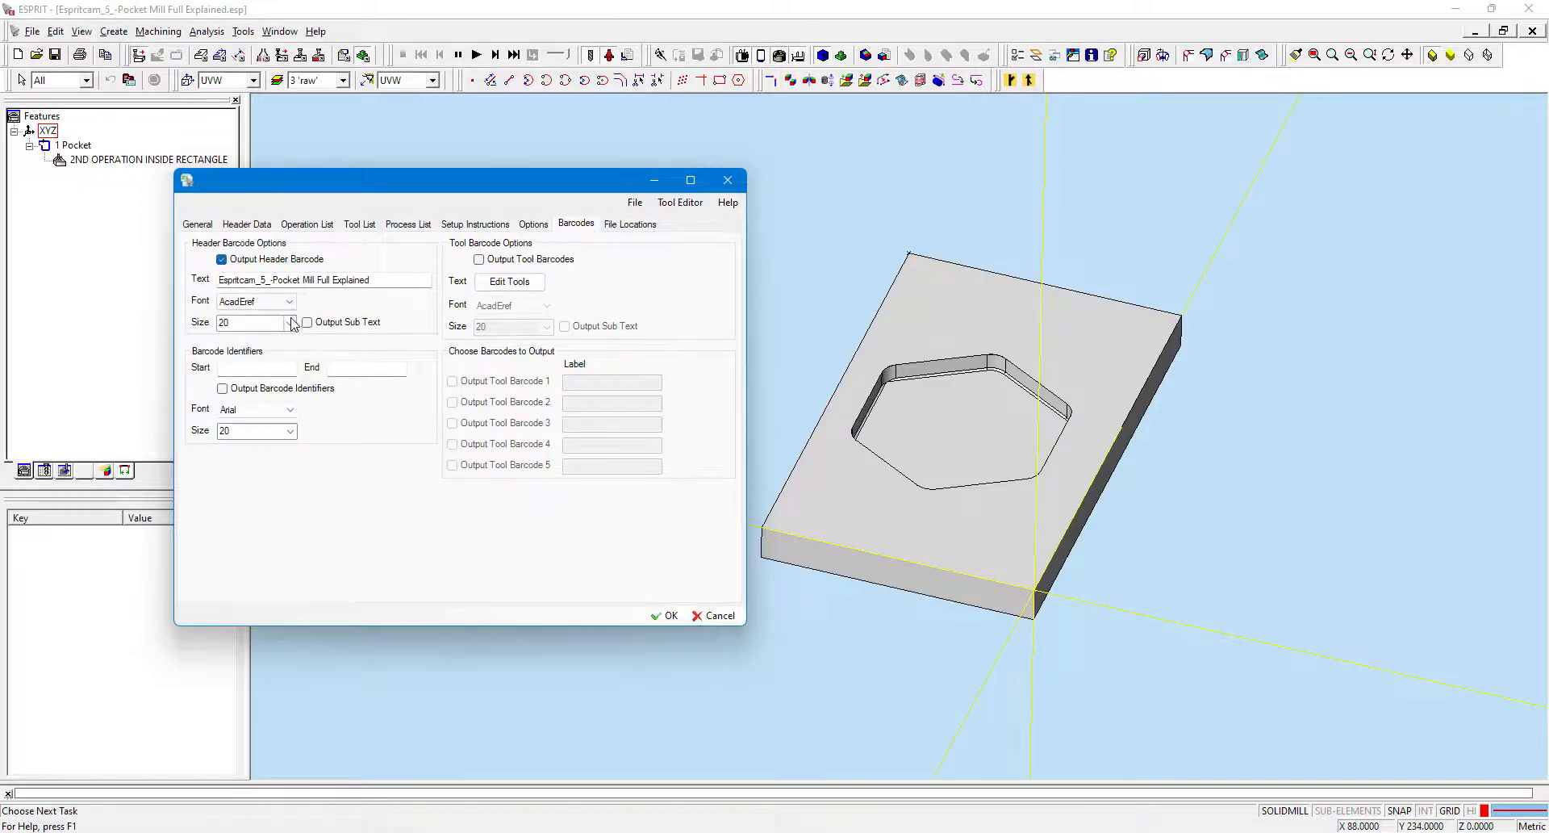
pyautogui.click(480, 260)
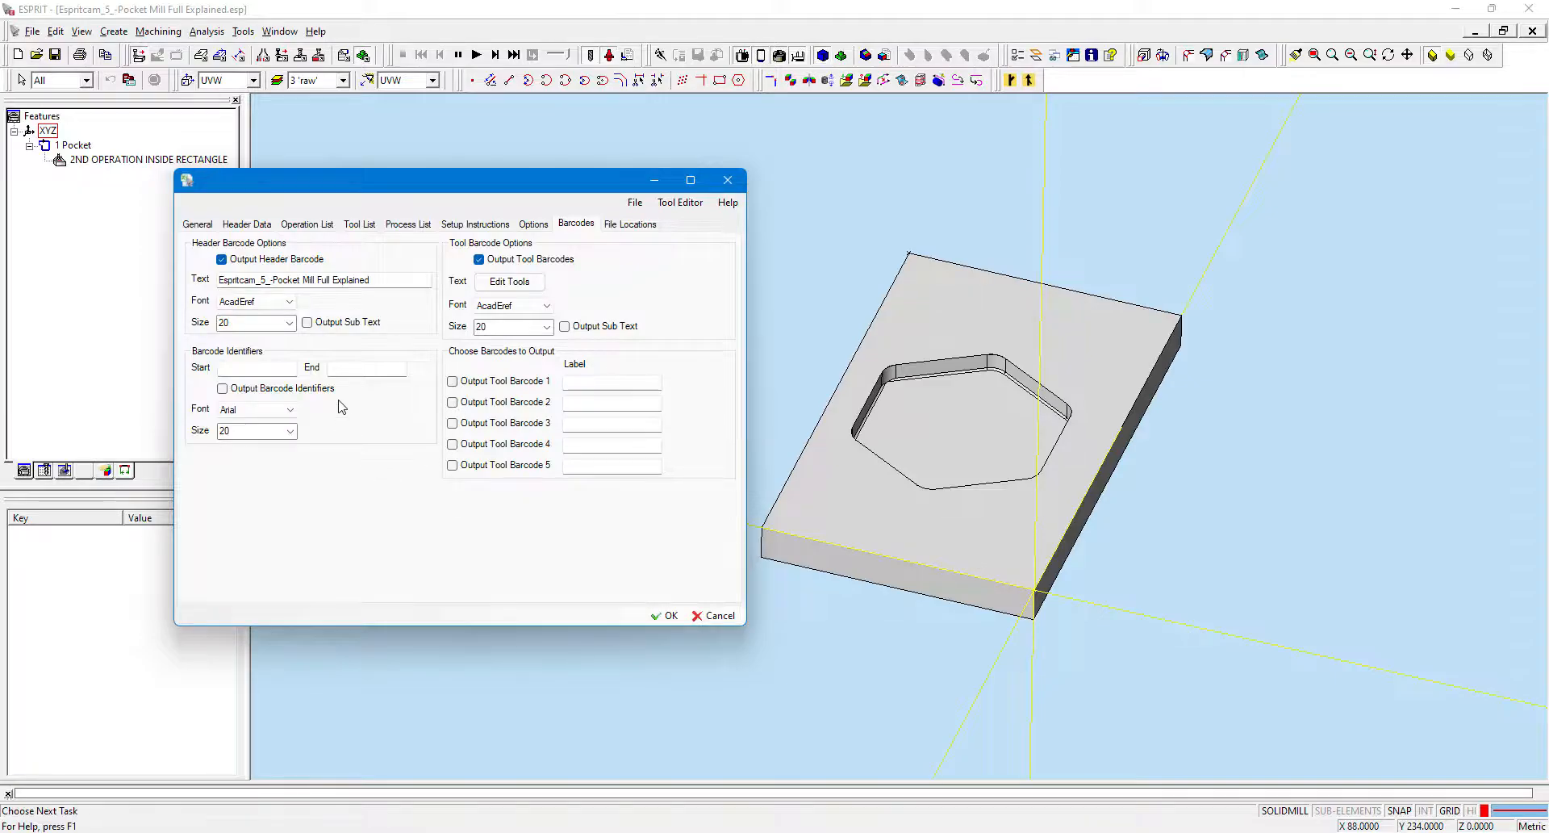
pyautogui.click(506, 263)
# Check the file save options, generate the Excel report, then page through its PDF copy and close it.
pyautogui.click(630, 226)
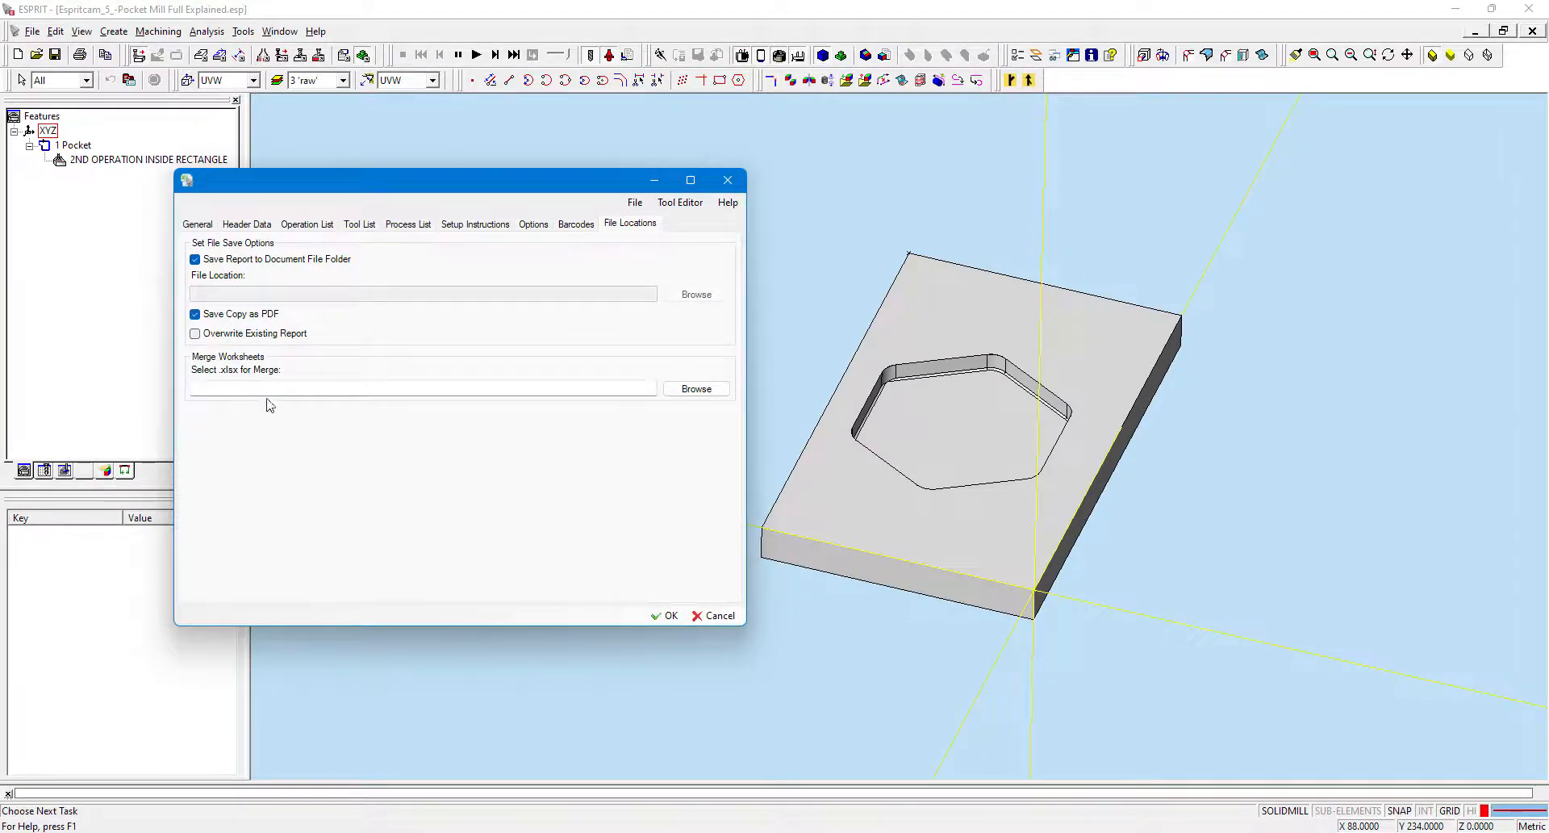
pyautogui.click(666, 615)
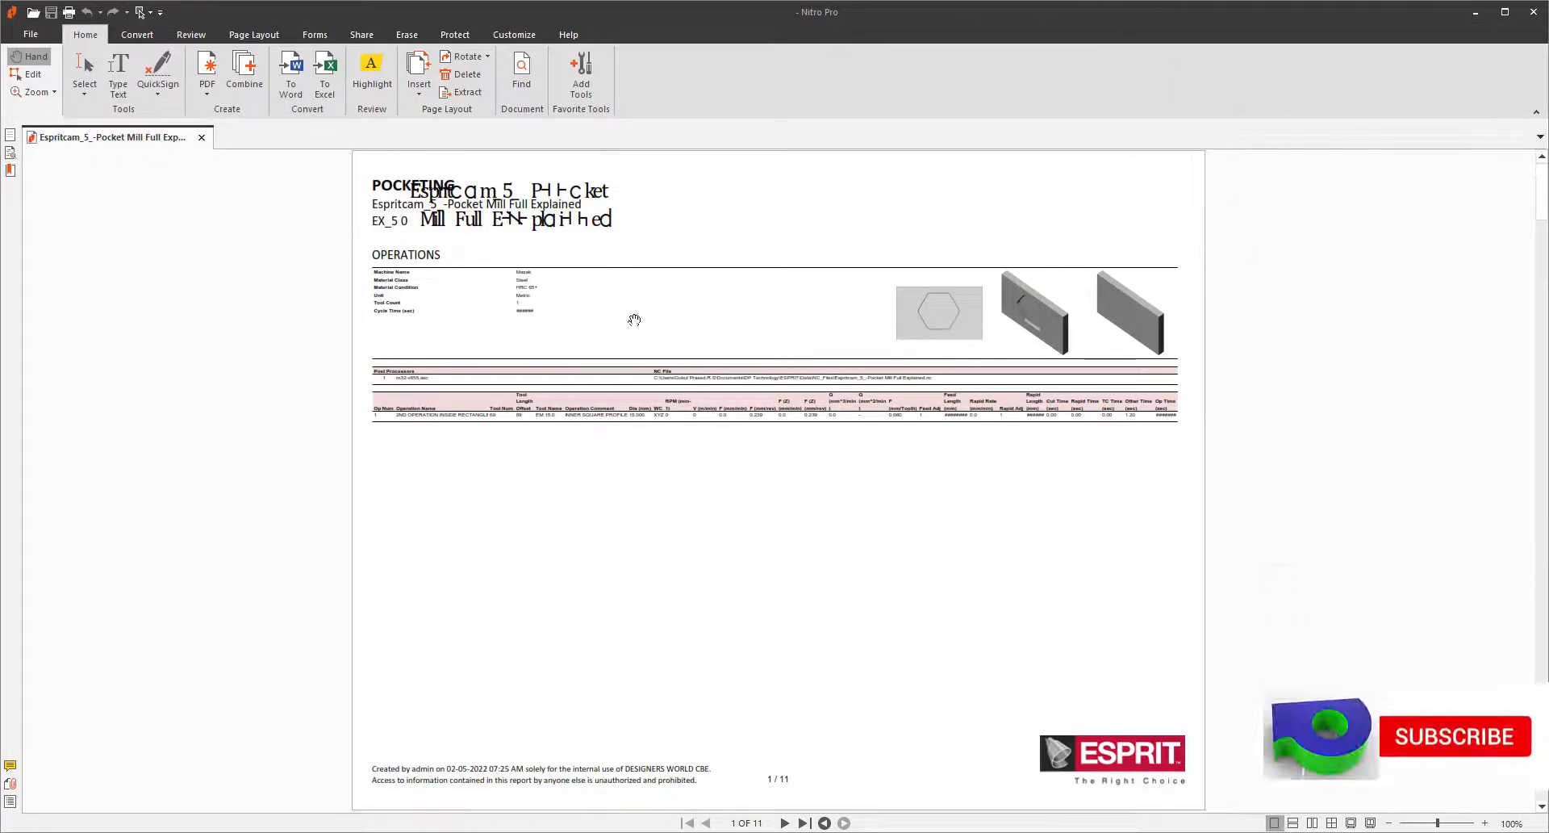
pyautogui.scroll(-10, 634, 320)
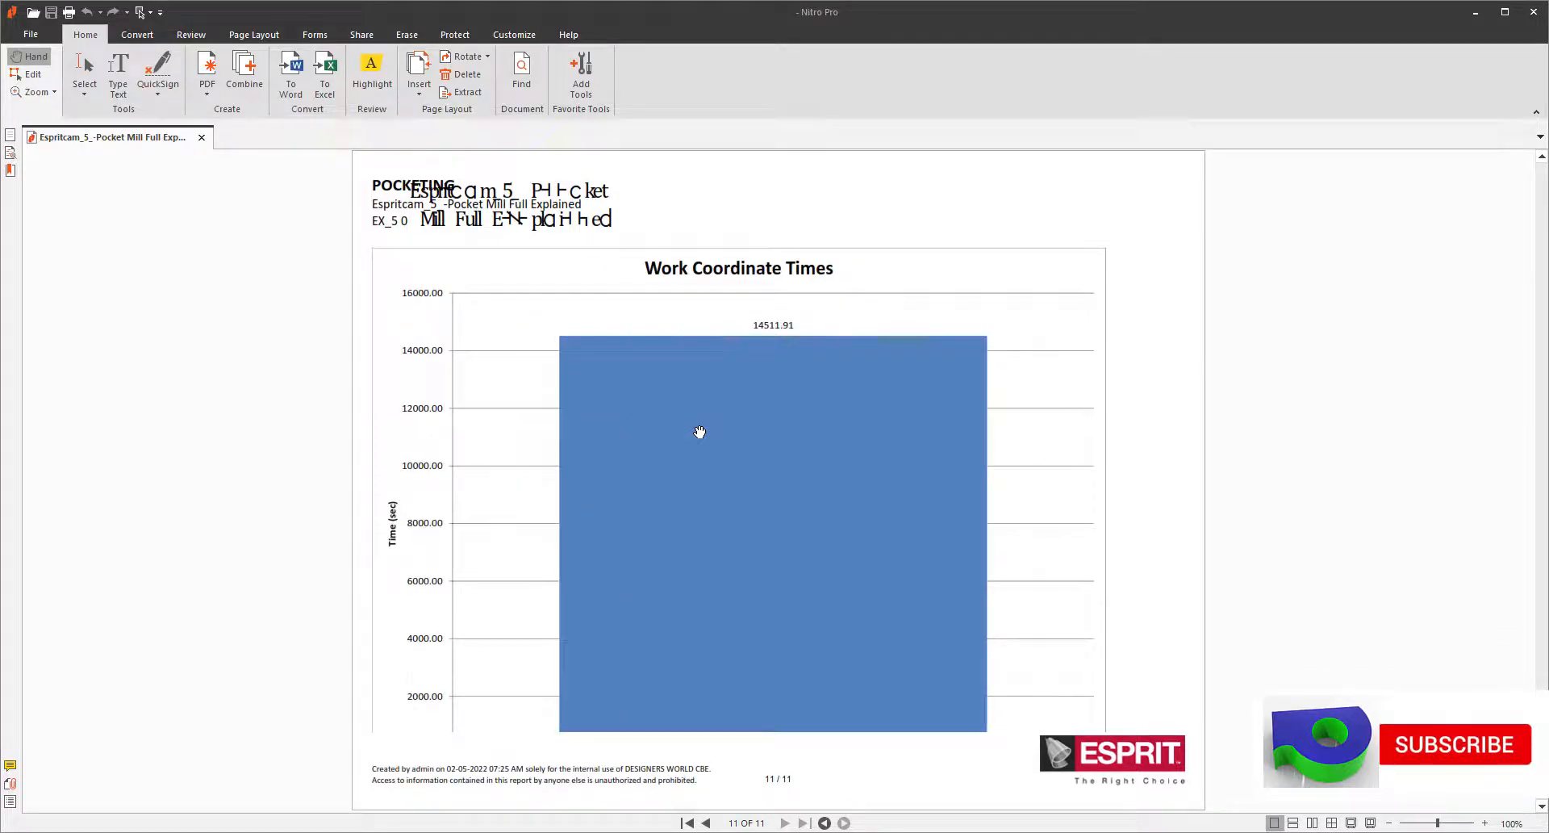
pyautogui.click(1533, 11)
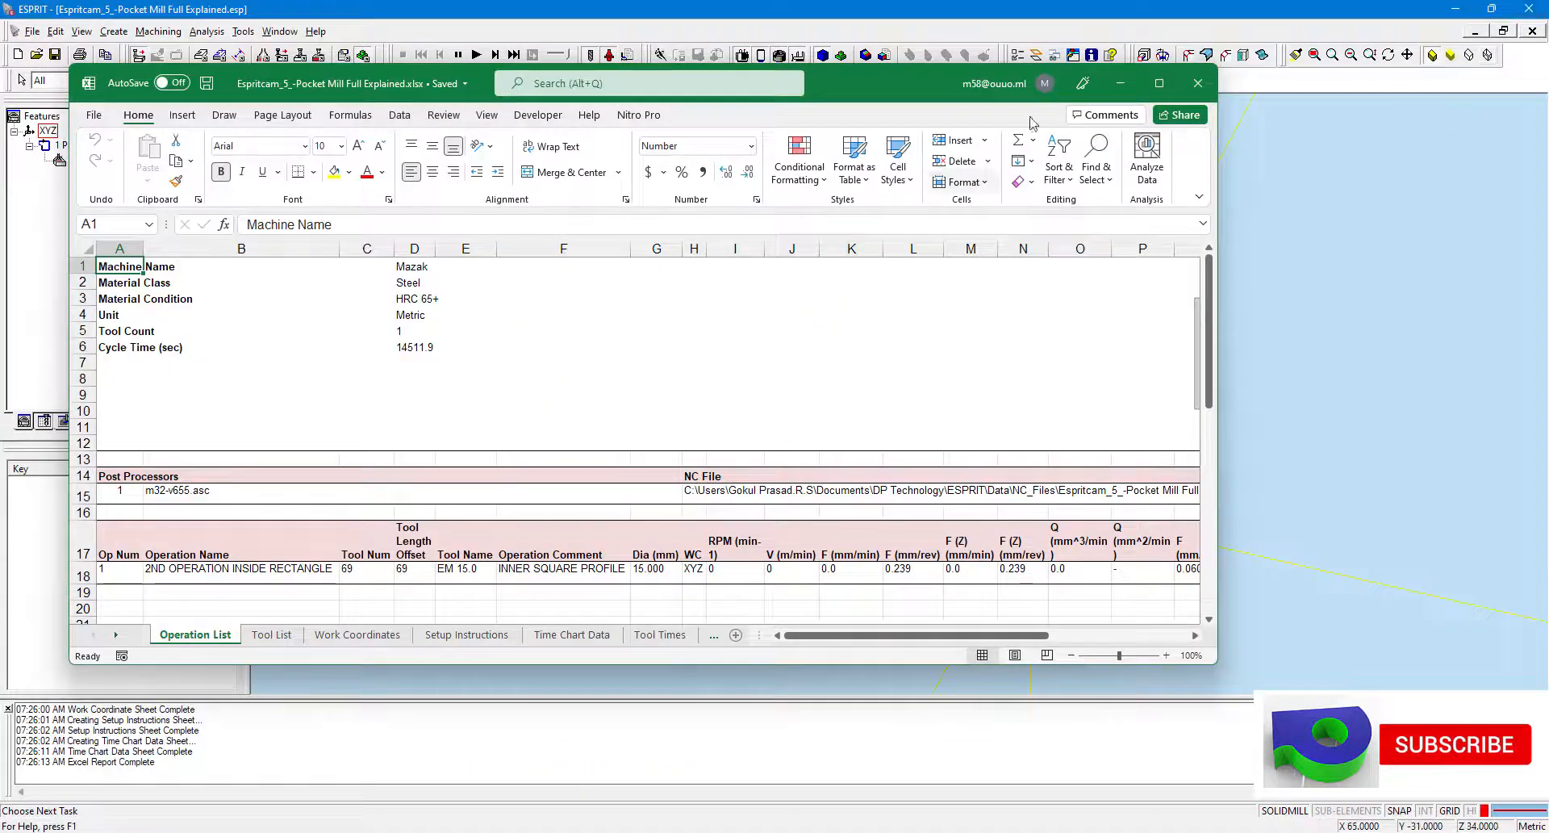
# Maximize the Excel report and inspect the operation list sheet's header data and operation row values.
pyautogui.click(1160, 83)
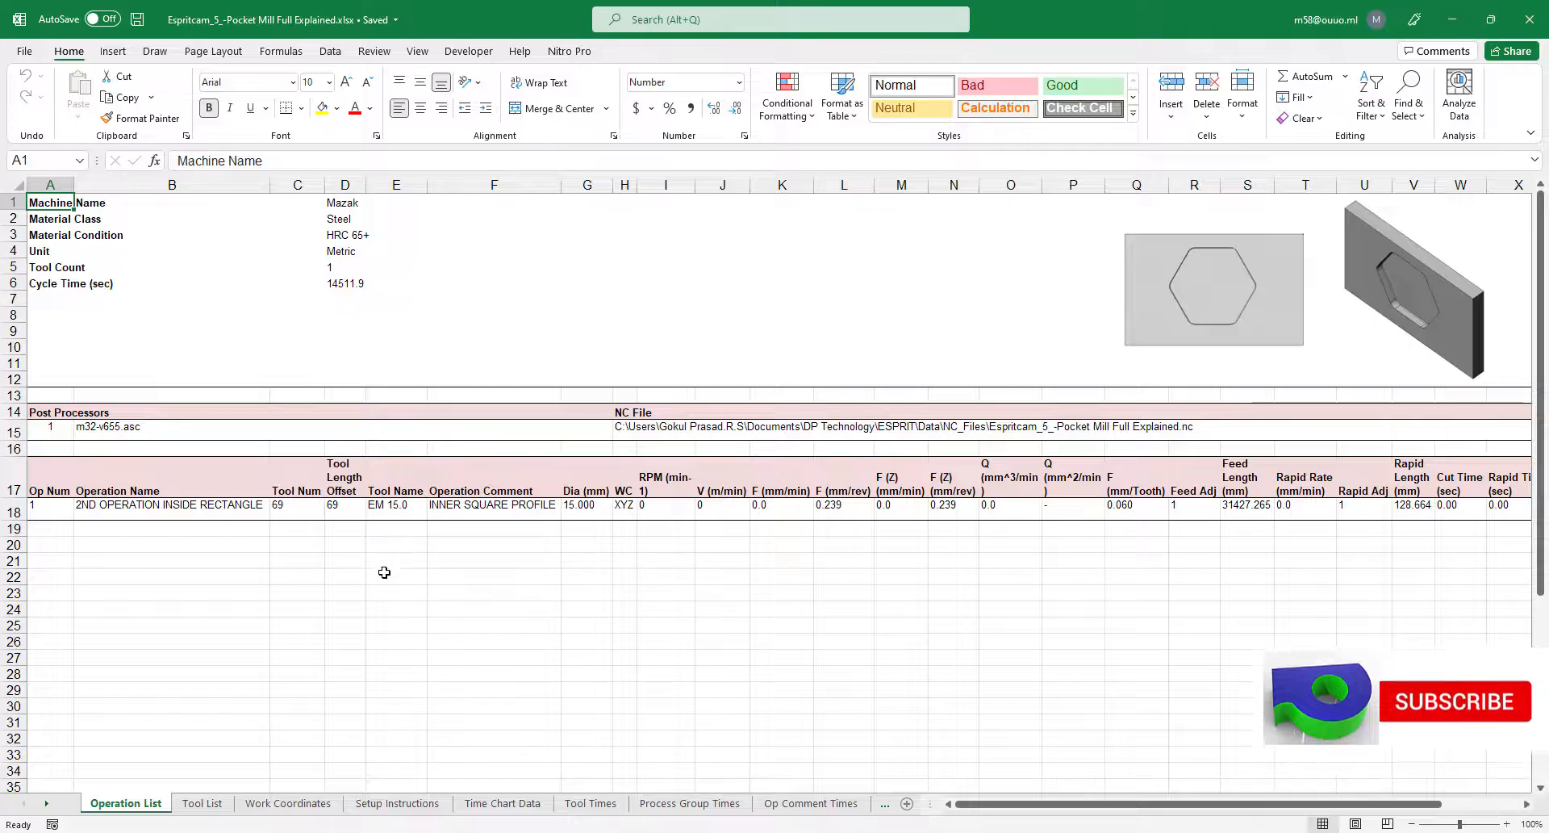
pyautogui.click(161, 268)
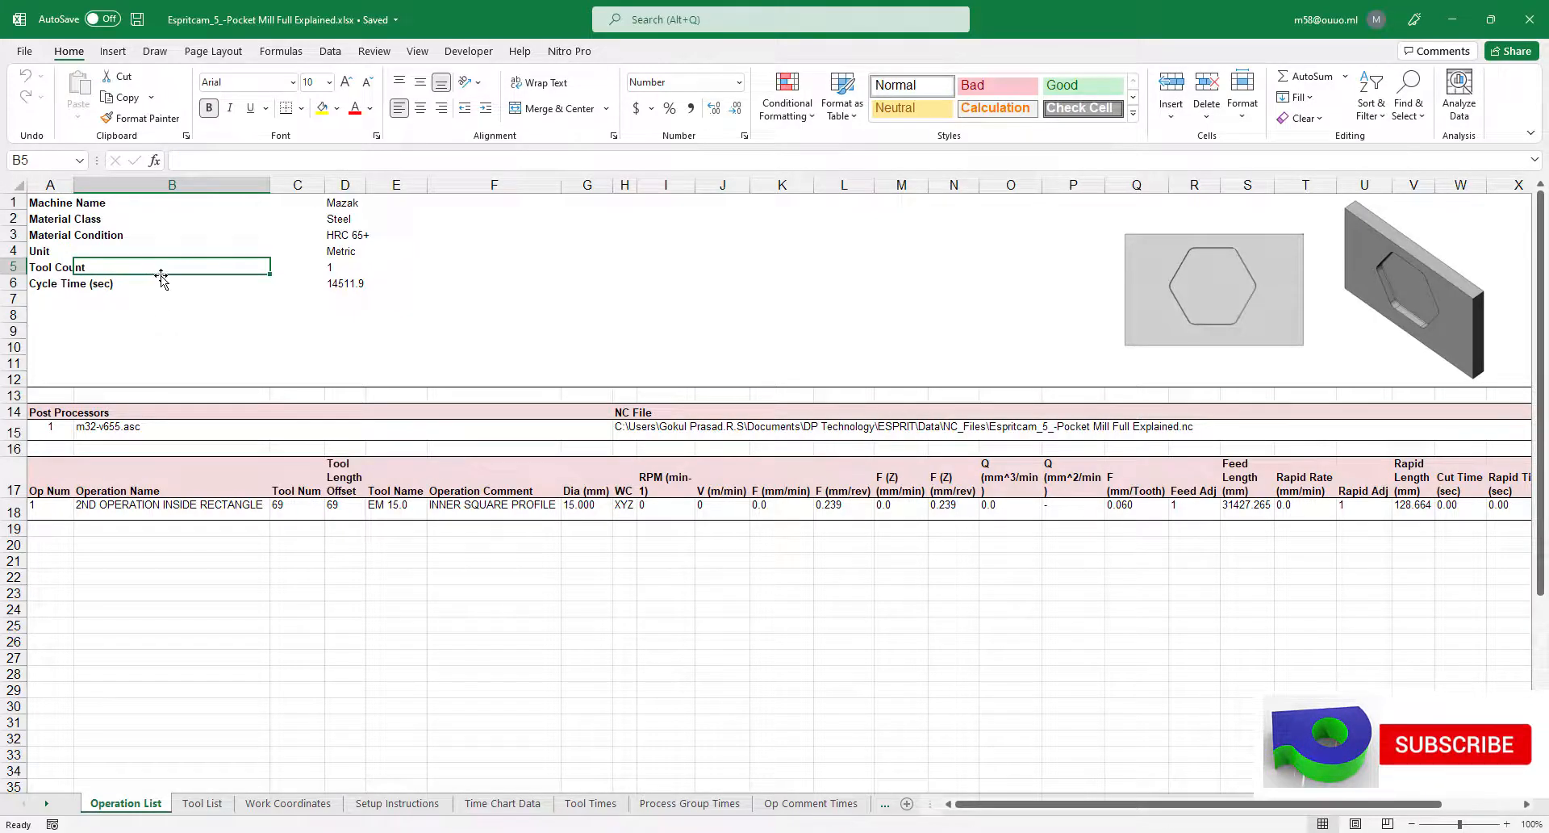
pyautogui.click(626, 278)
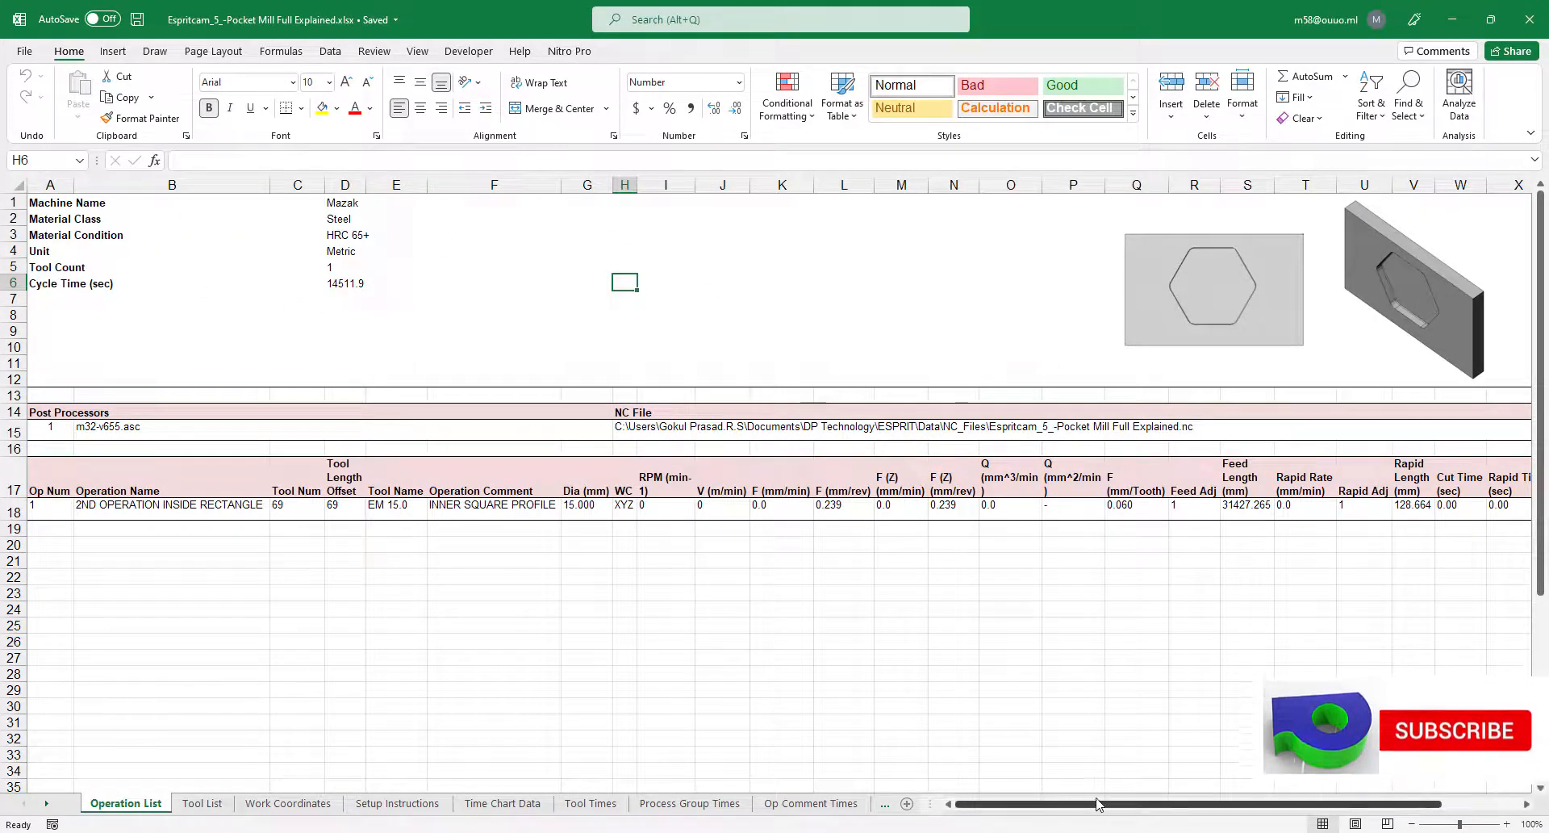
pyautogui.moveTo(1130, 804); pyautogui.dragTo(1075, 804)
pyautogui.click(165, 508)
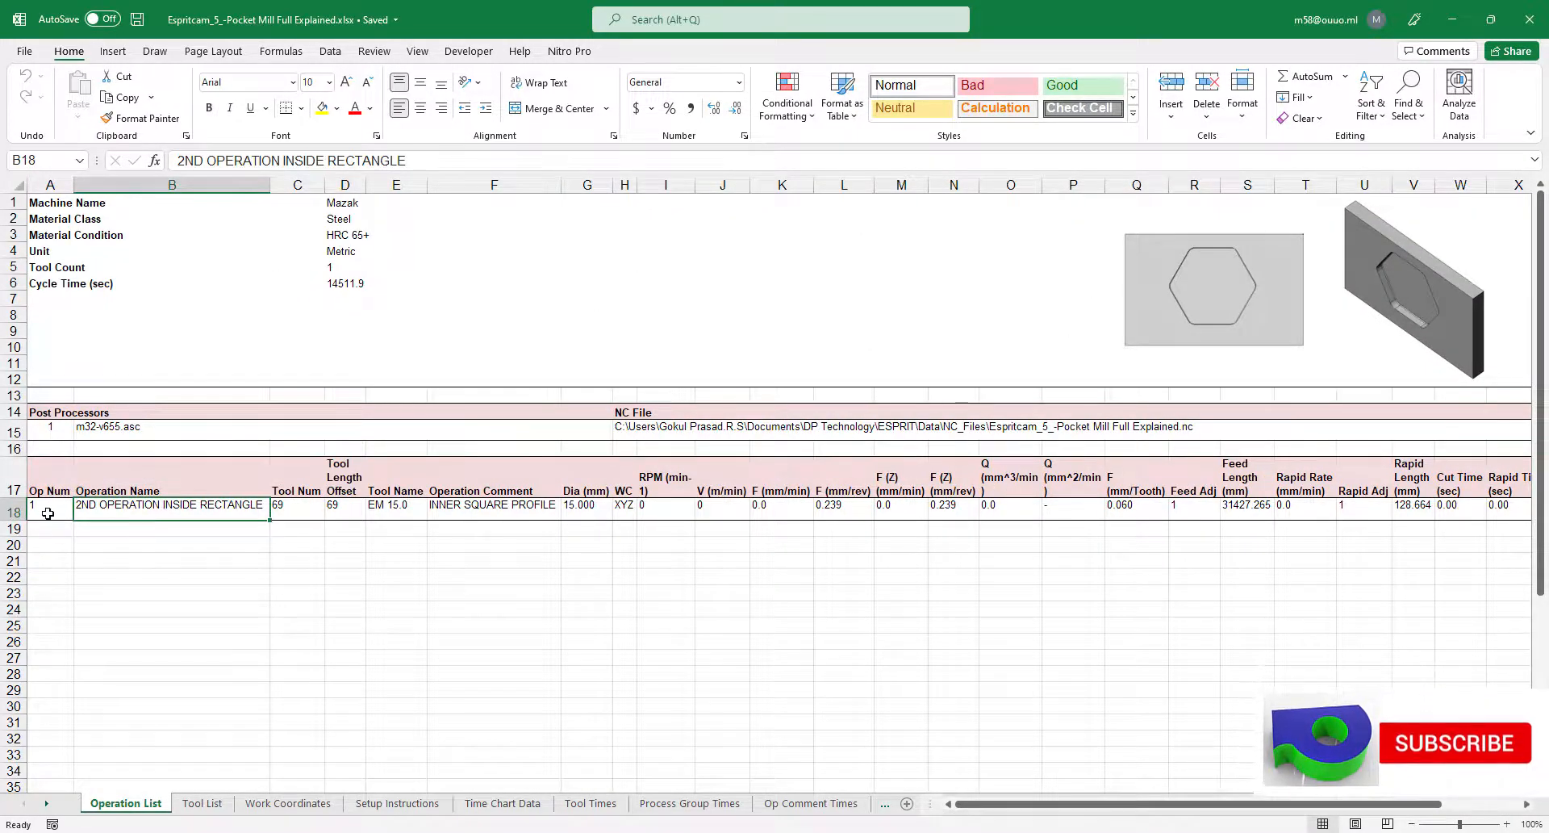
pyautogui.moveTo(48, 513); pyautogui.dragTo(1485, 509)
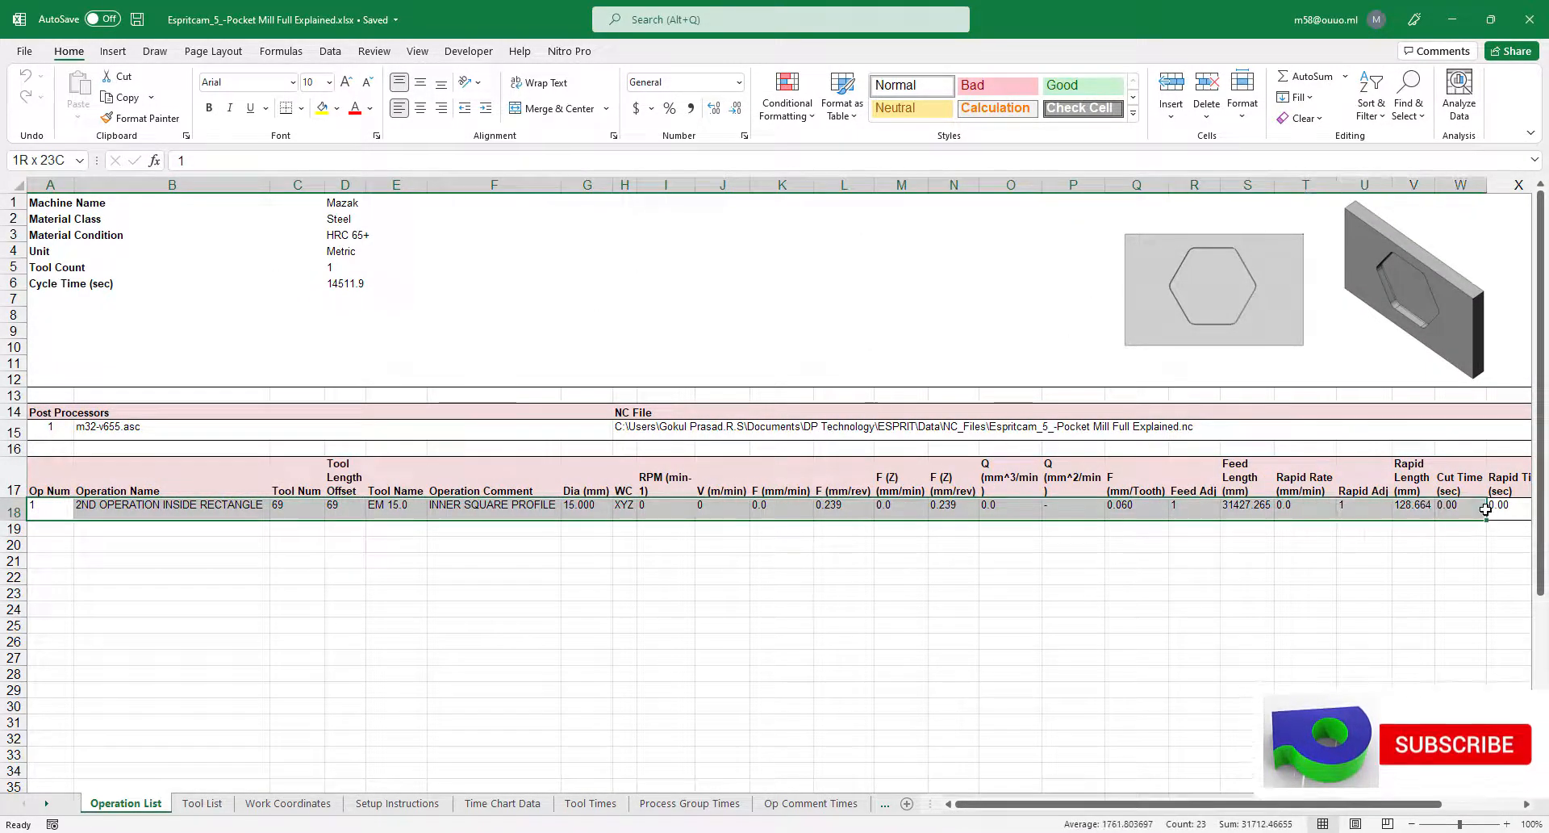
pyautogui.click(1194, 657)
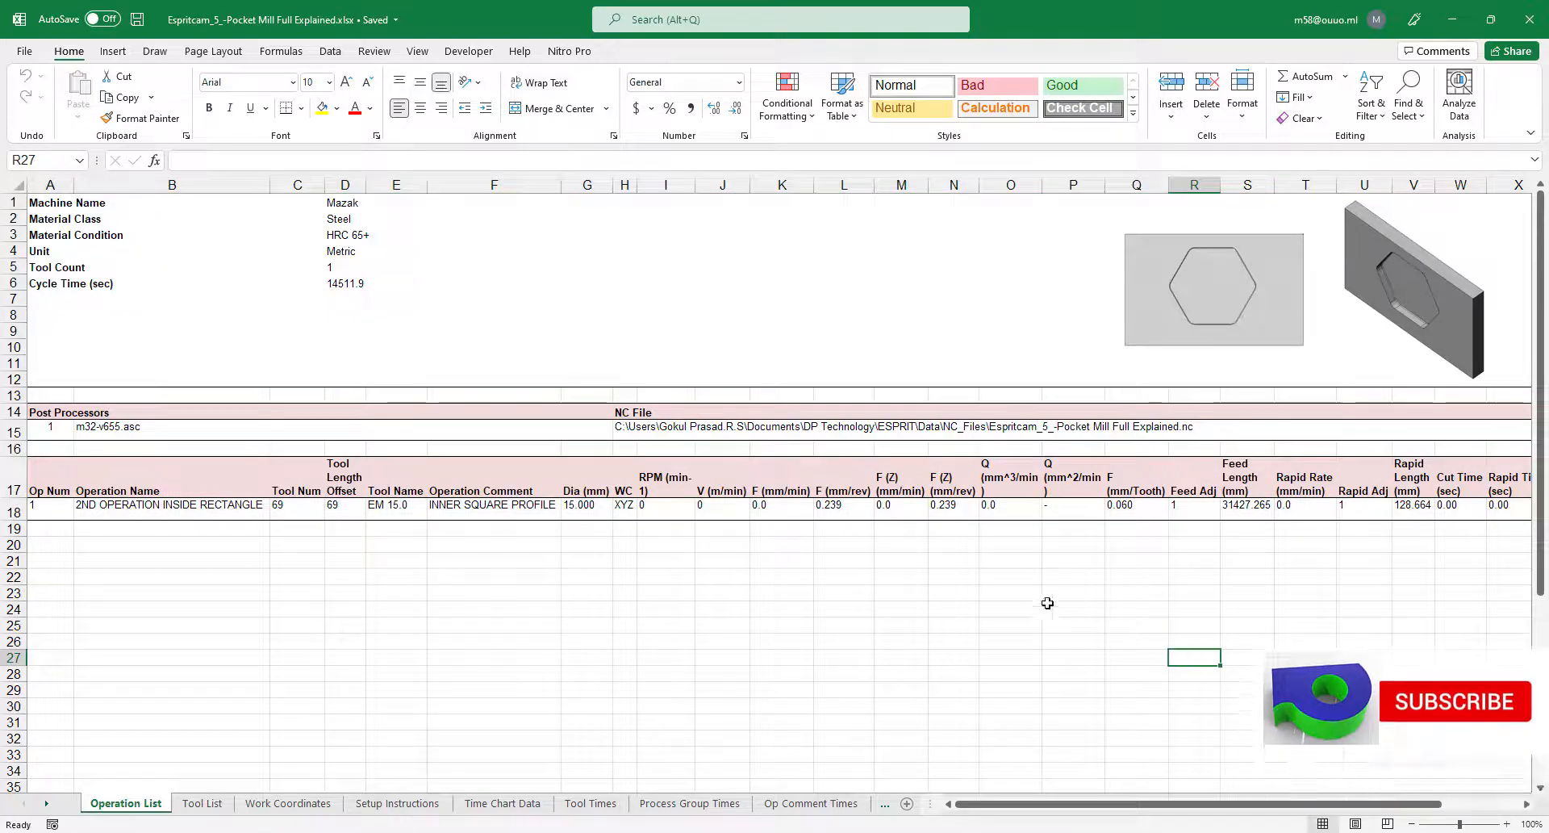
pyautogui.click(1211, 517)
pyautogui.click(1124, 517)
pyautogui.click(1215, 514)
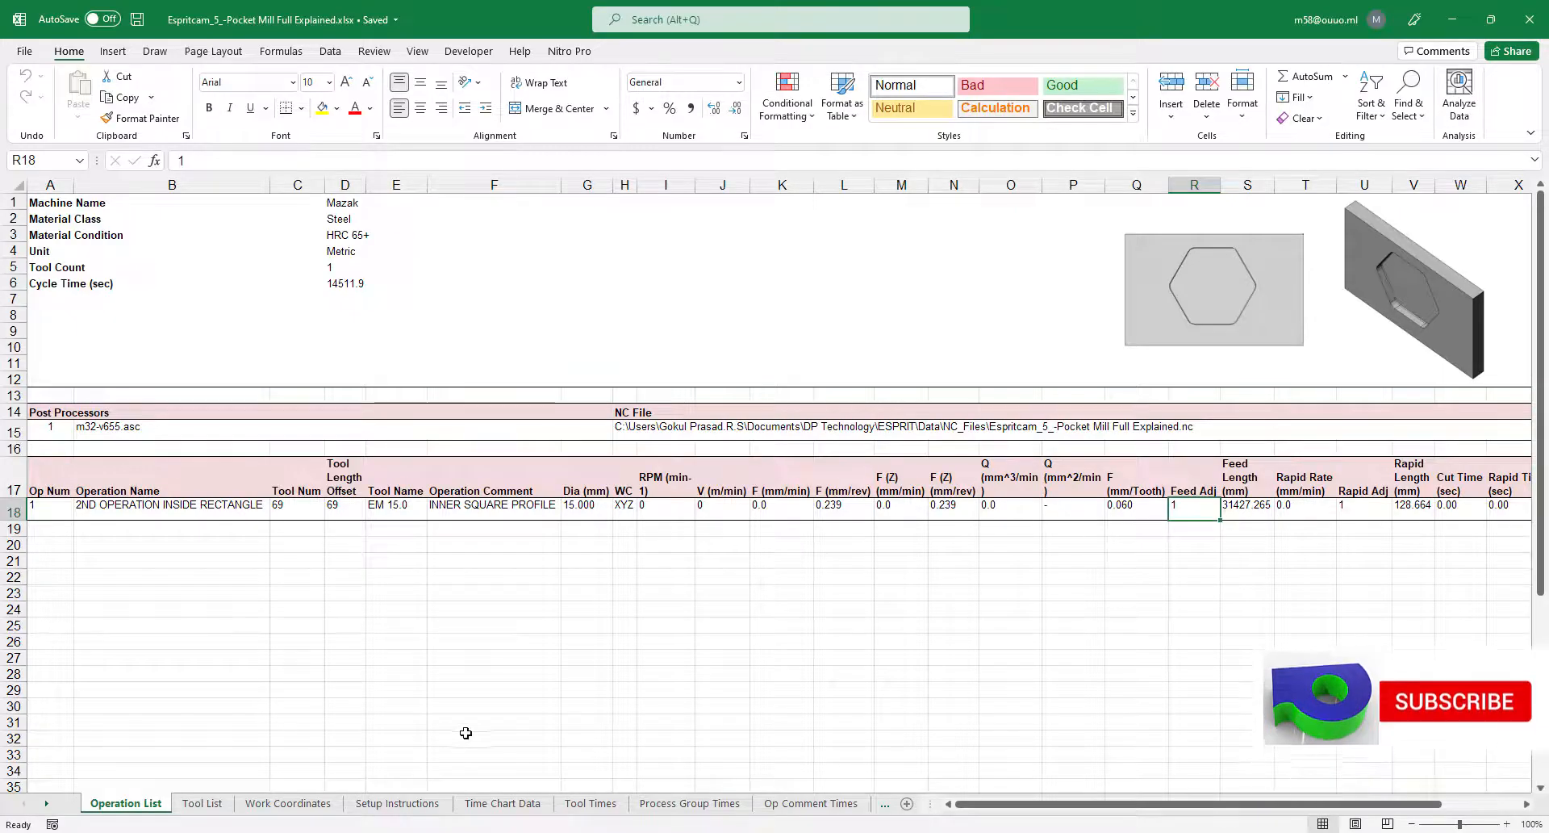
# Inspect the Tool List and Work Coordinates sheets of the Excel report.
pyautogui.click(202, 803)
pyautogui.click(155, 585)
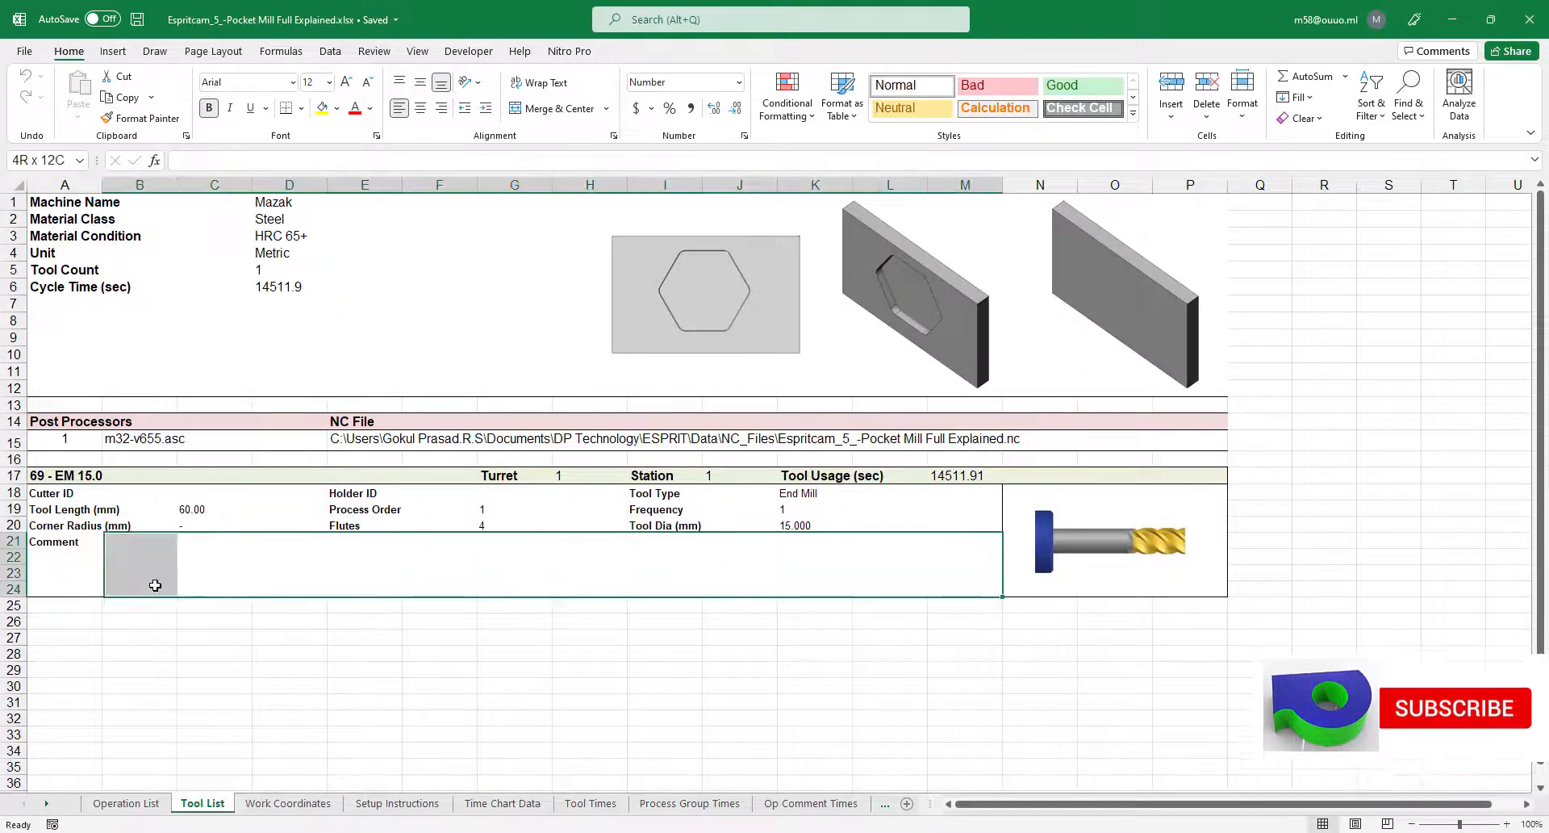
pyautogui.moveTo(355, 702); pyautogui.dragTo(64, 652)
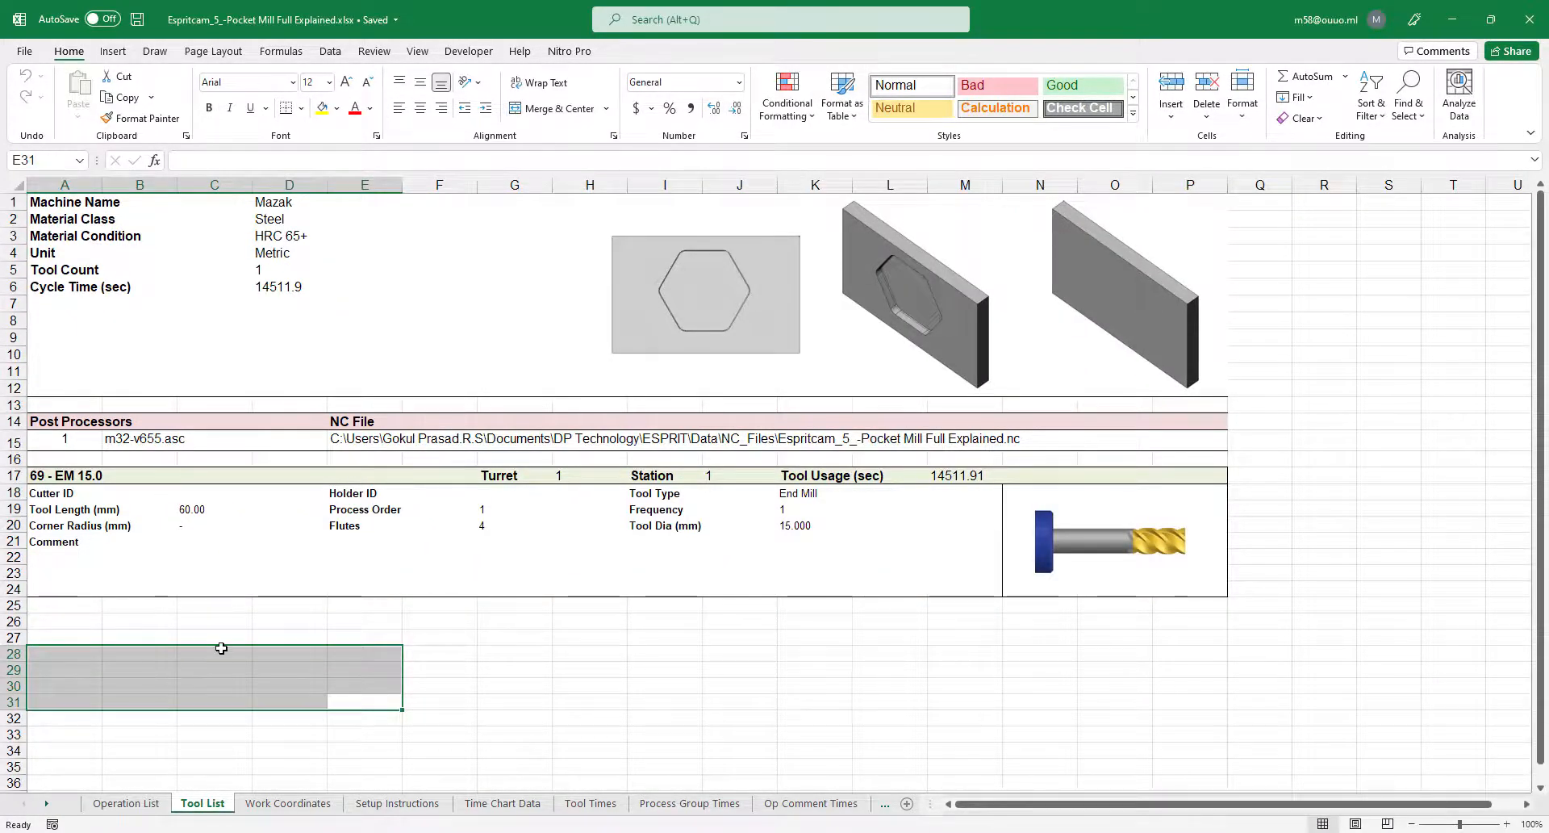
pyautogui.click(283, 802)
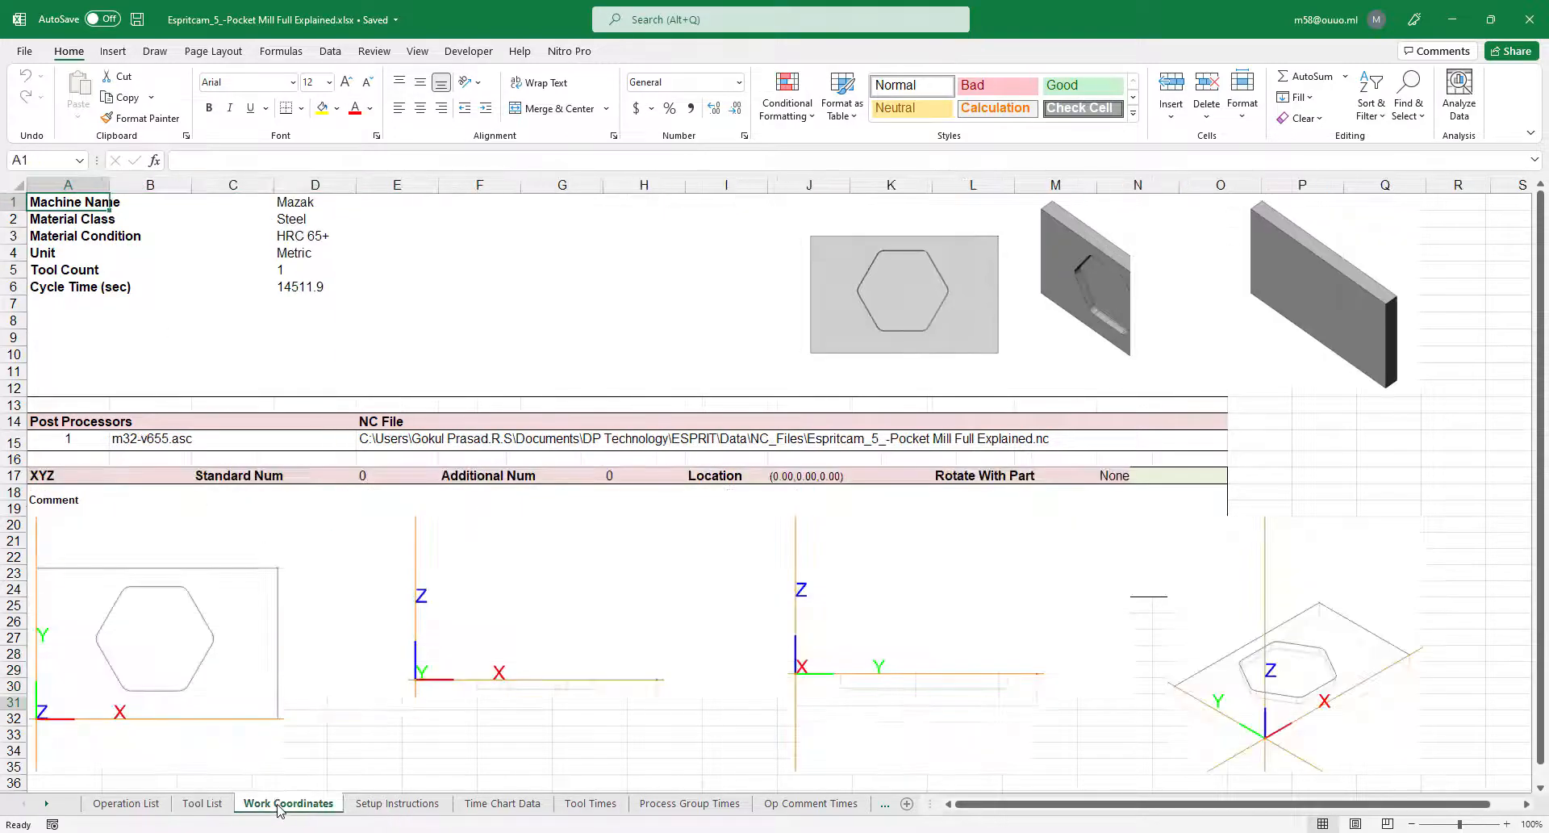
pyautogui.scroll(-4, 716, 592)
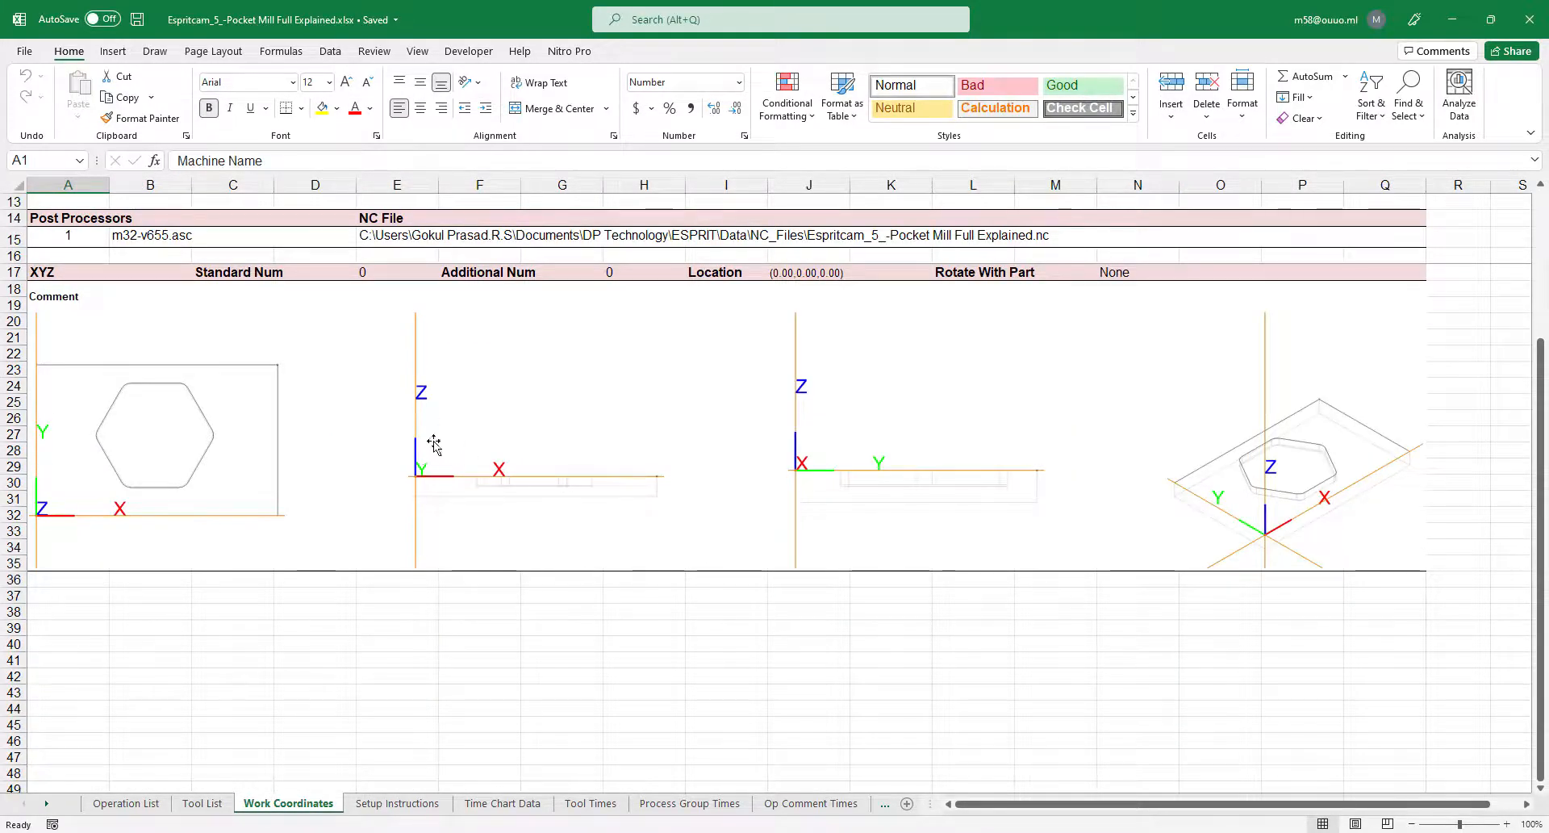
pyautogui.scroll(2, 282, 588)
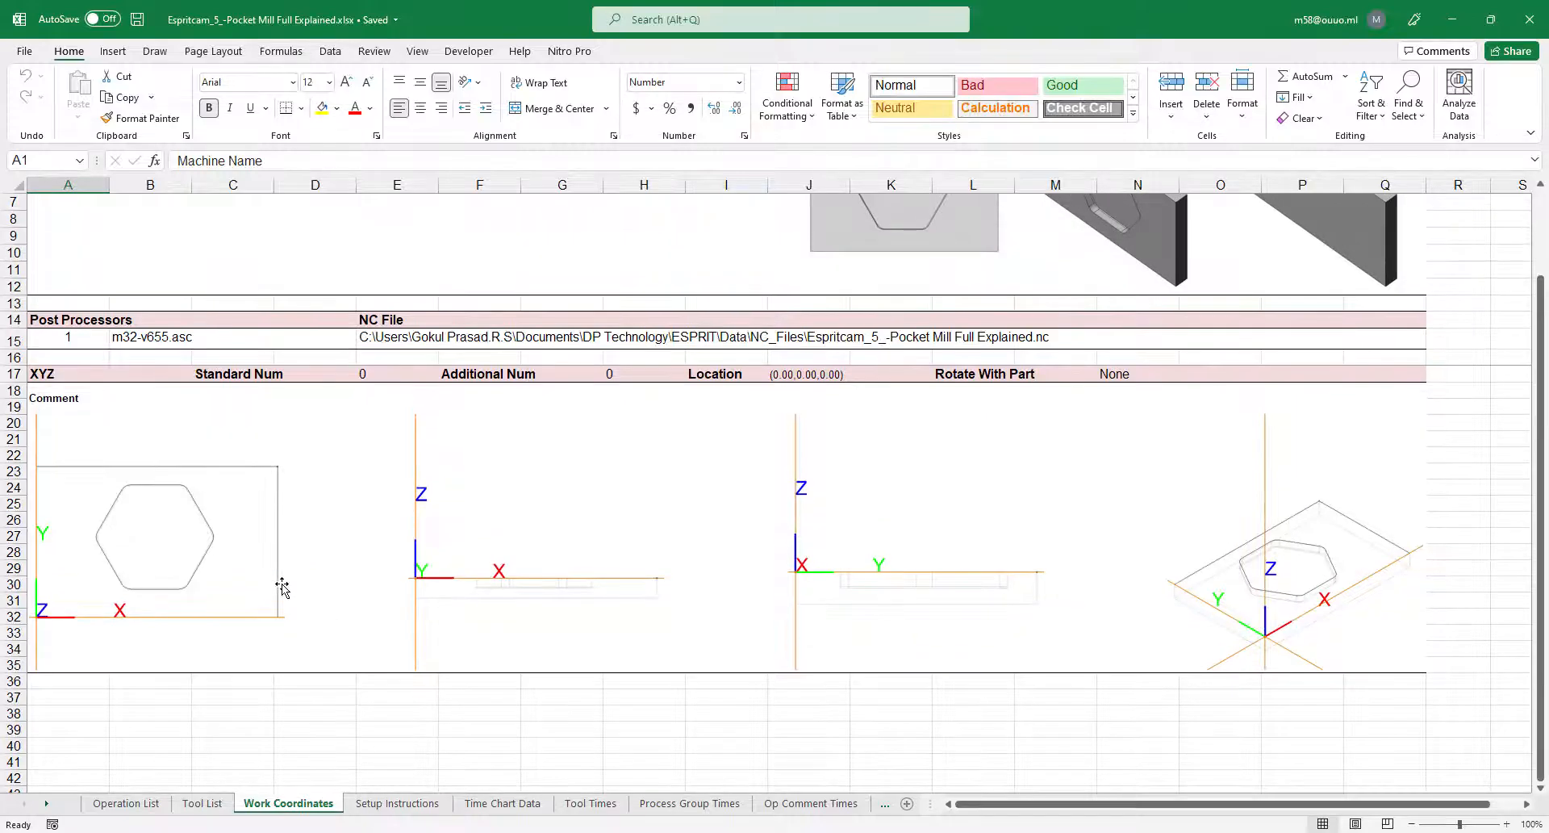
# Inspect the Setup Instructions and Time Chart Data sheets of the Excel report.
pyautogui.scroll(2, 1300, 618)
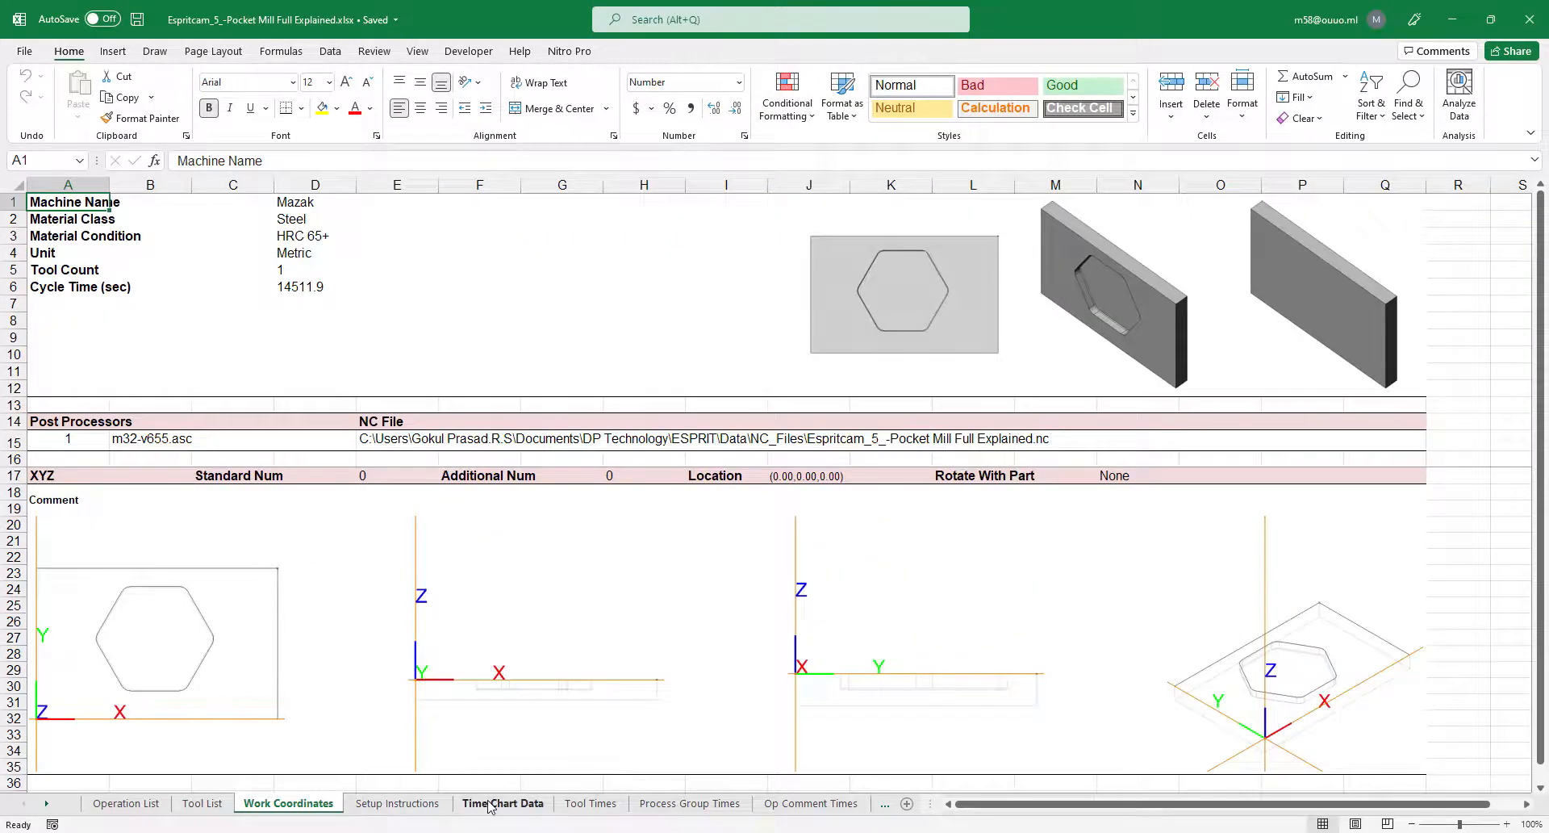
pyautogui.click(407, 803)
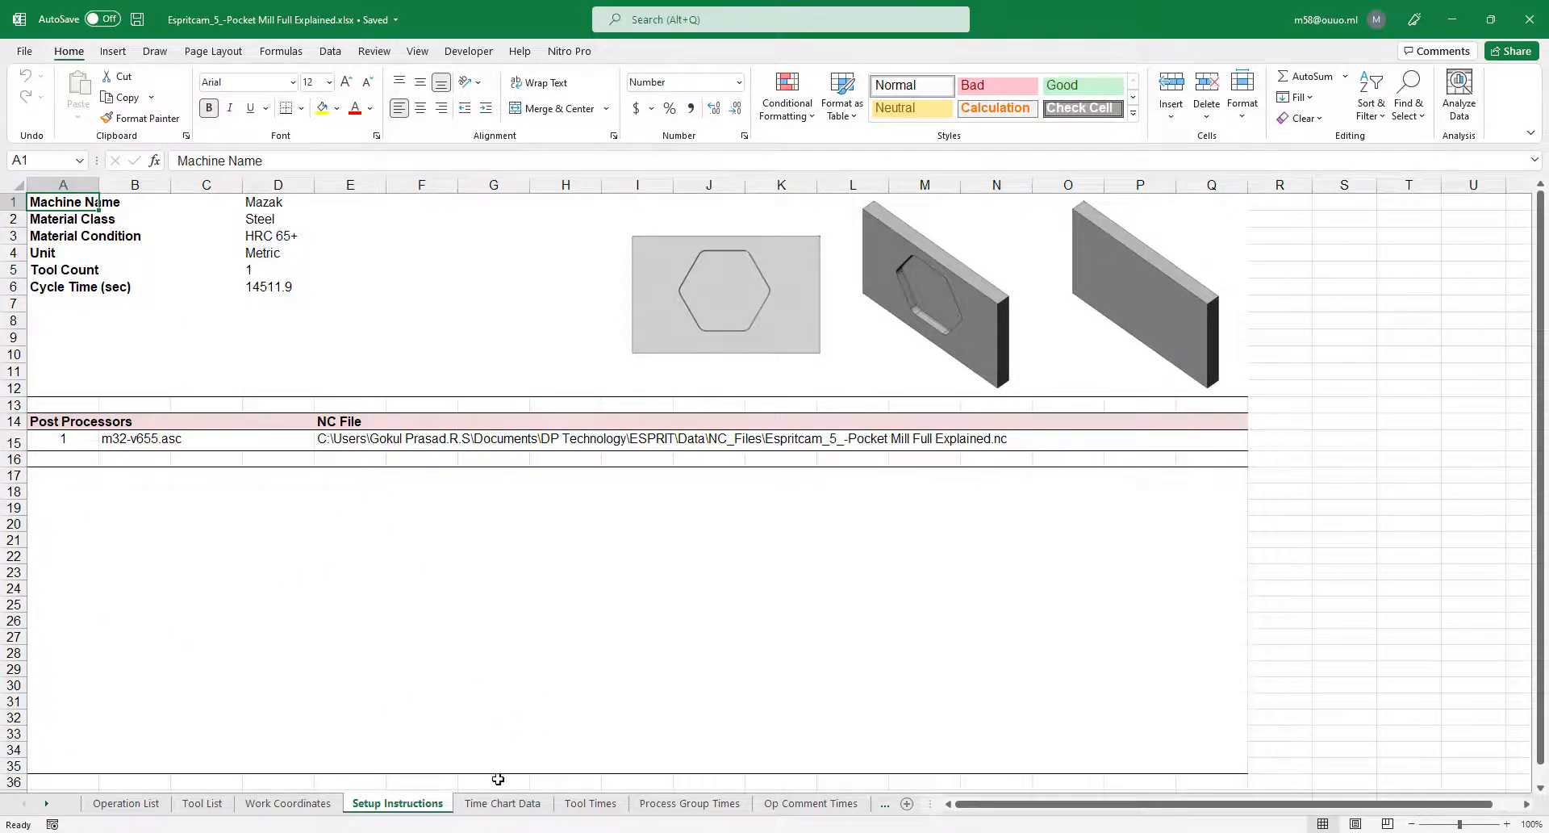
pyautogui.click(504, 803)
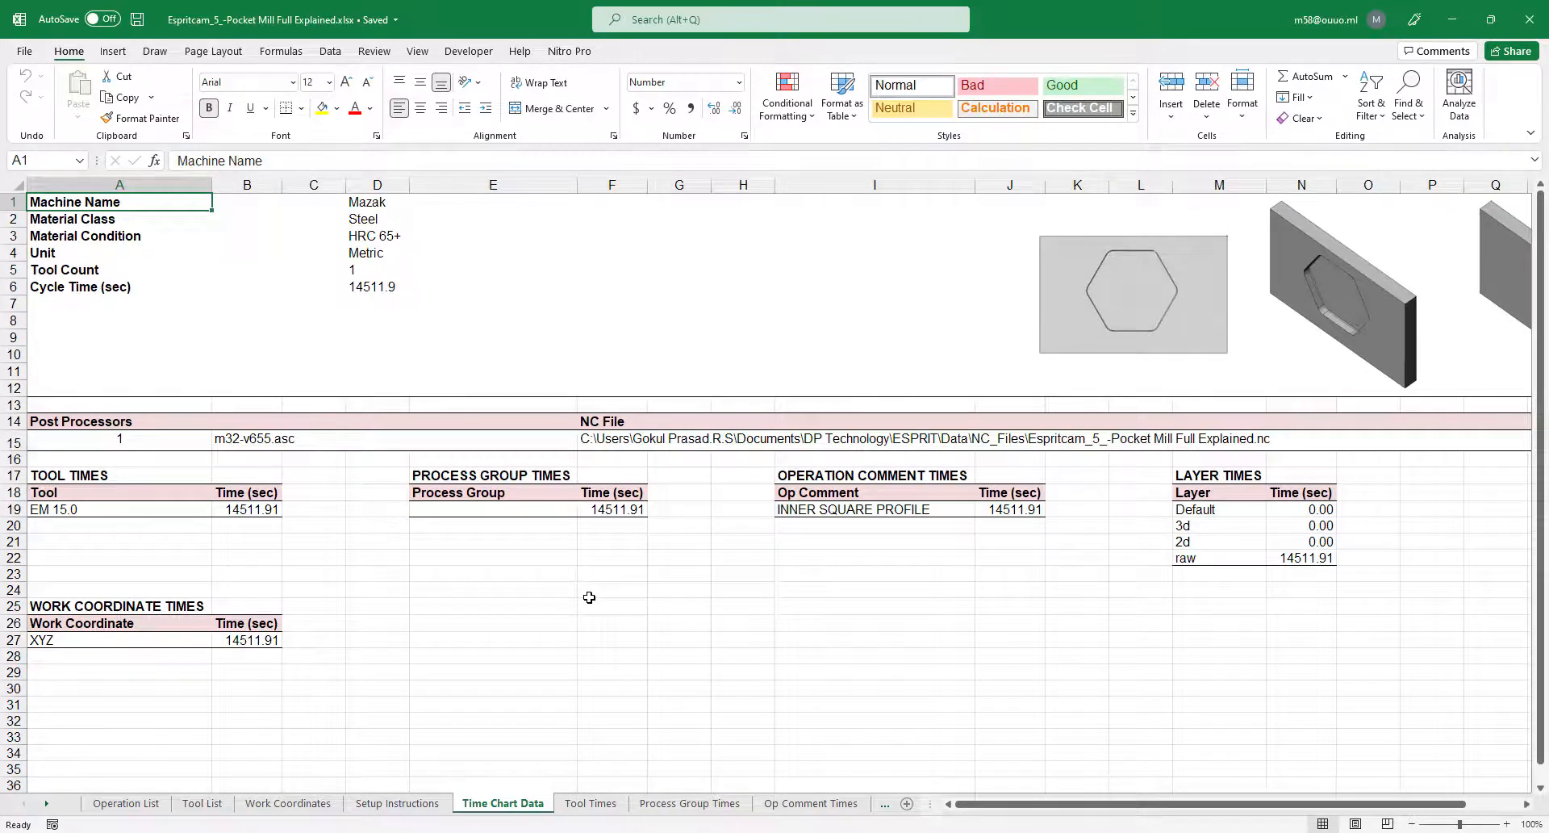
# Below the tool time on the Time Chart Data sheet, convert it to minutes with the formula +B19/60.
pyautogui.scroll(-3, 589, 597)
pyautogui.scroll(2, 589, 597)
pyautogui.click(119, 387)
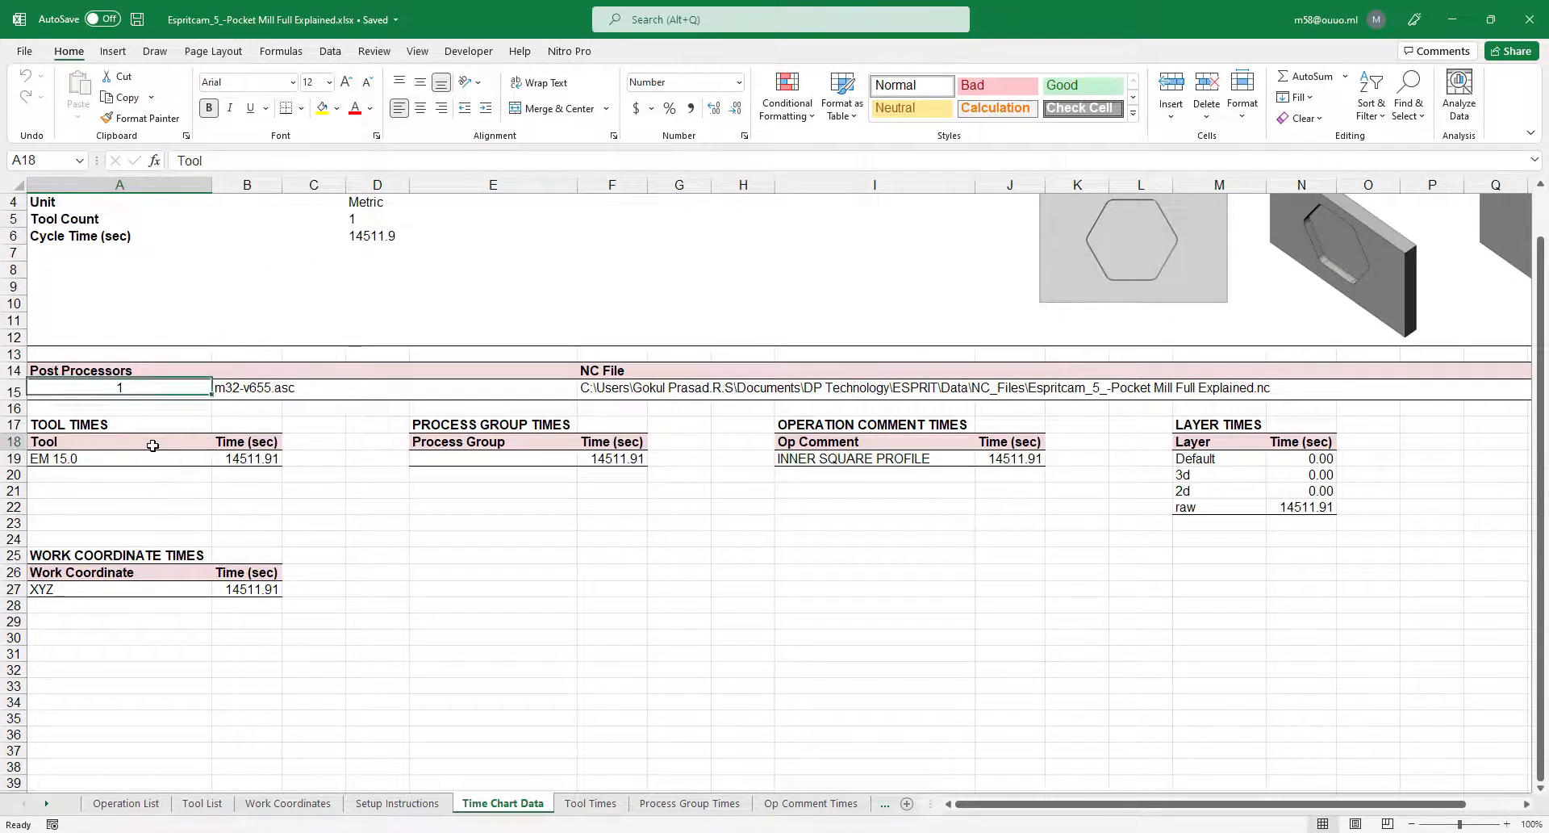
pyautogui.click(152, 445)
pyautogui.click(172, 460)
pyautogui.click(230, 460)
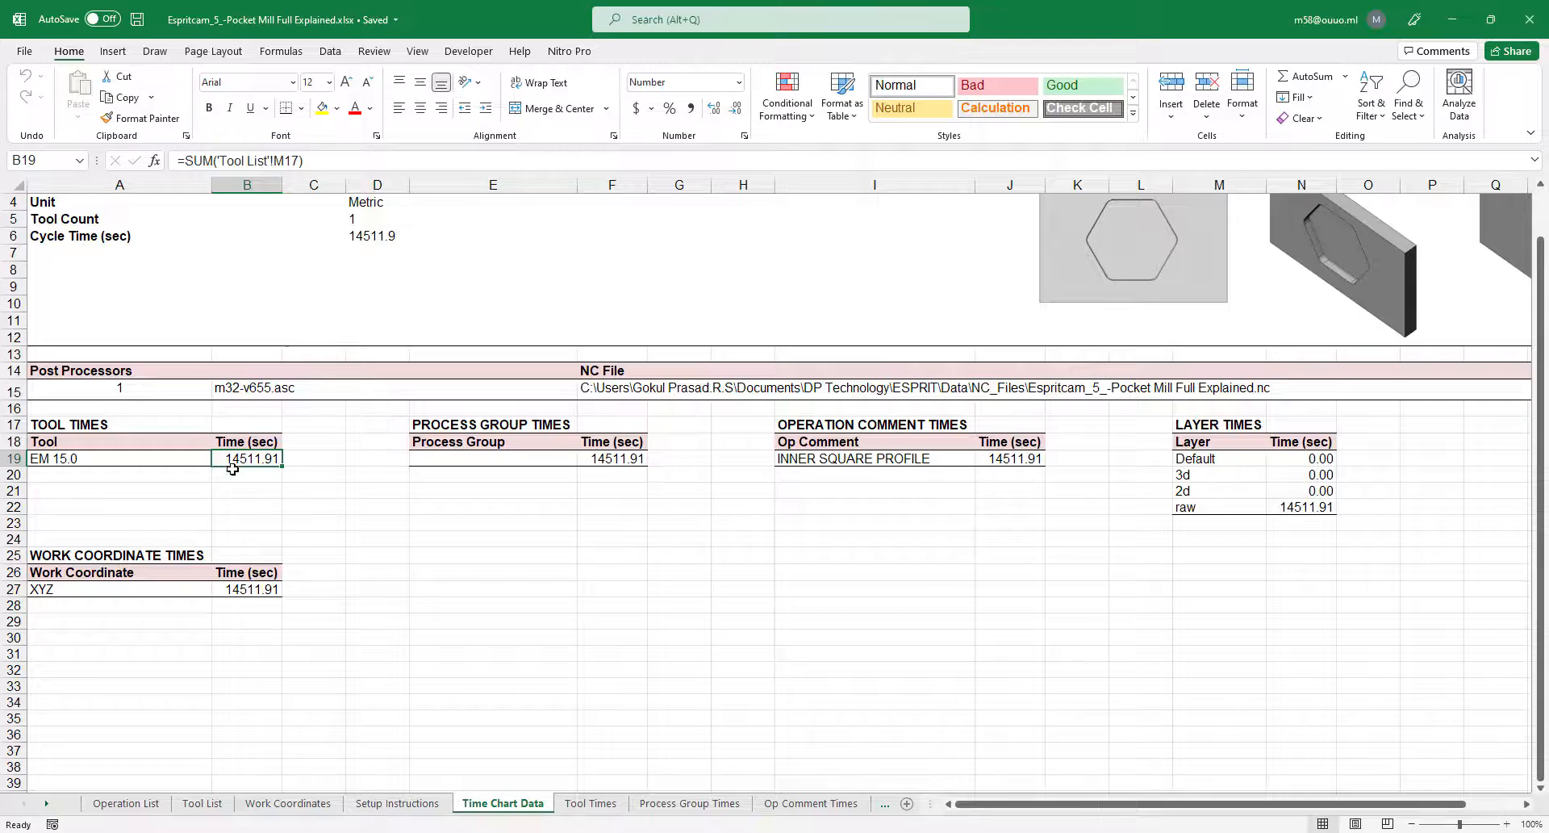
pyautogui.click(230, 468)
pyautogui.write('+')
pyautogui.click(230, 463)
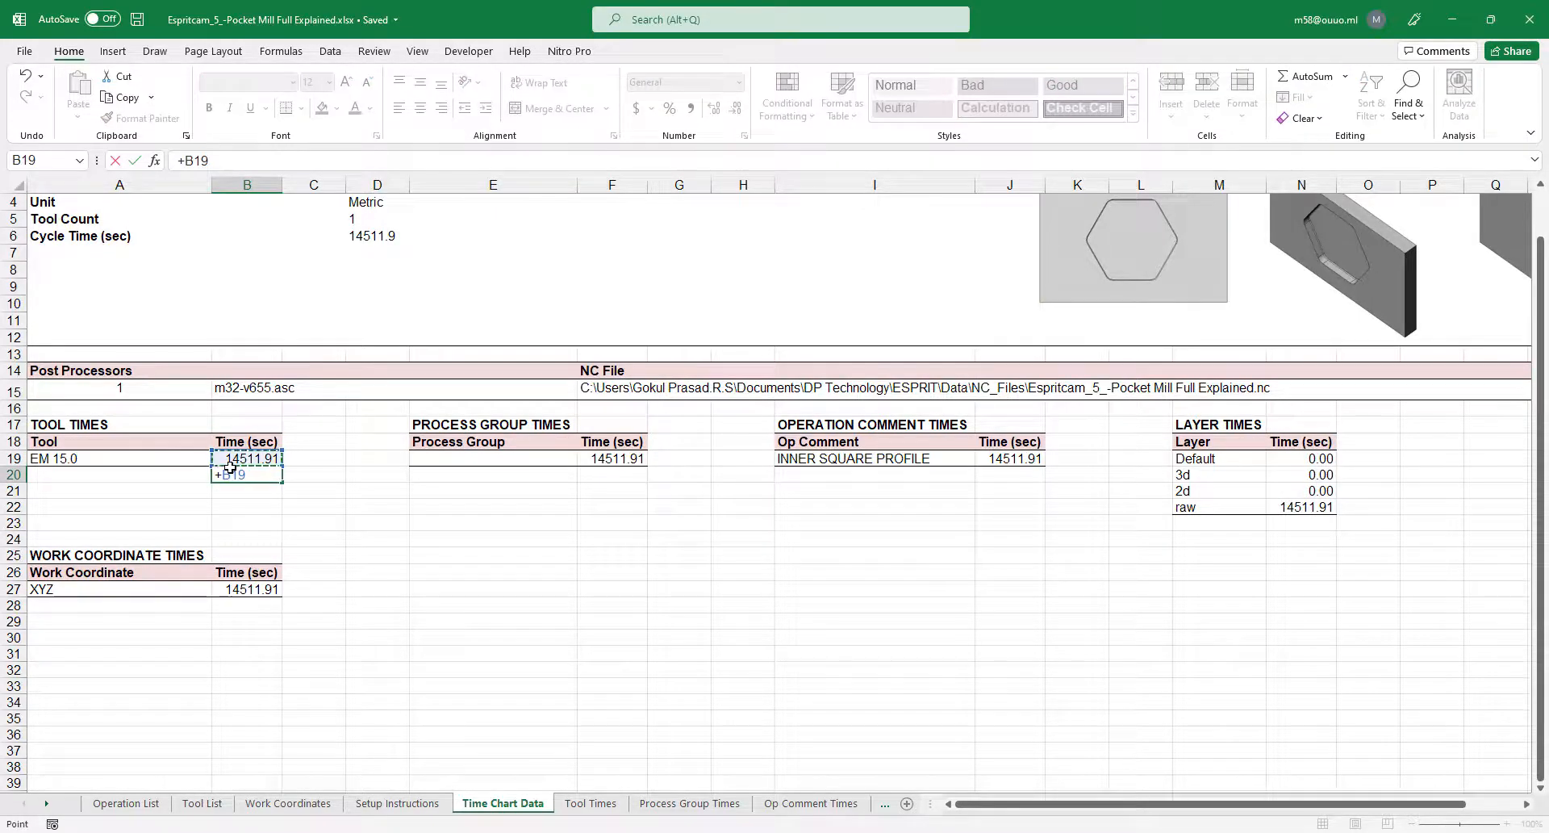
pyautogui.write('/60')
pyautogui.press('Return')
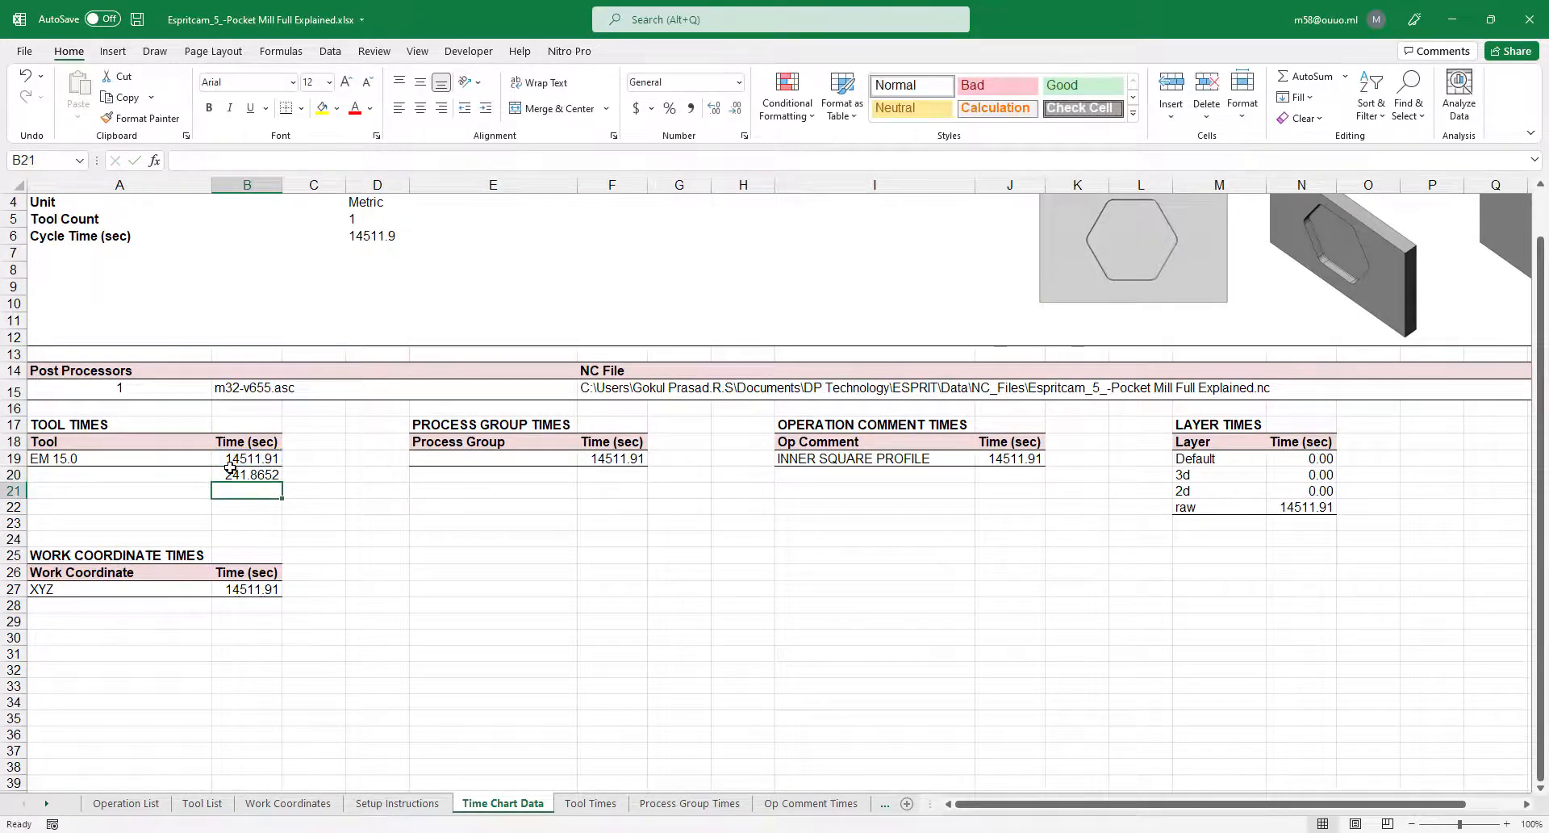
# In the next cell, convert the minutes to hours with the formula +B20/60.
pyautogui.click(230, 468)
pyautogui.press('Down')
pyautogui.write('+')
pyautogui.click(230, 468)
pyautogui.write('60')
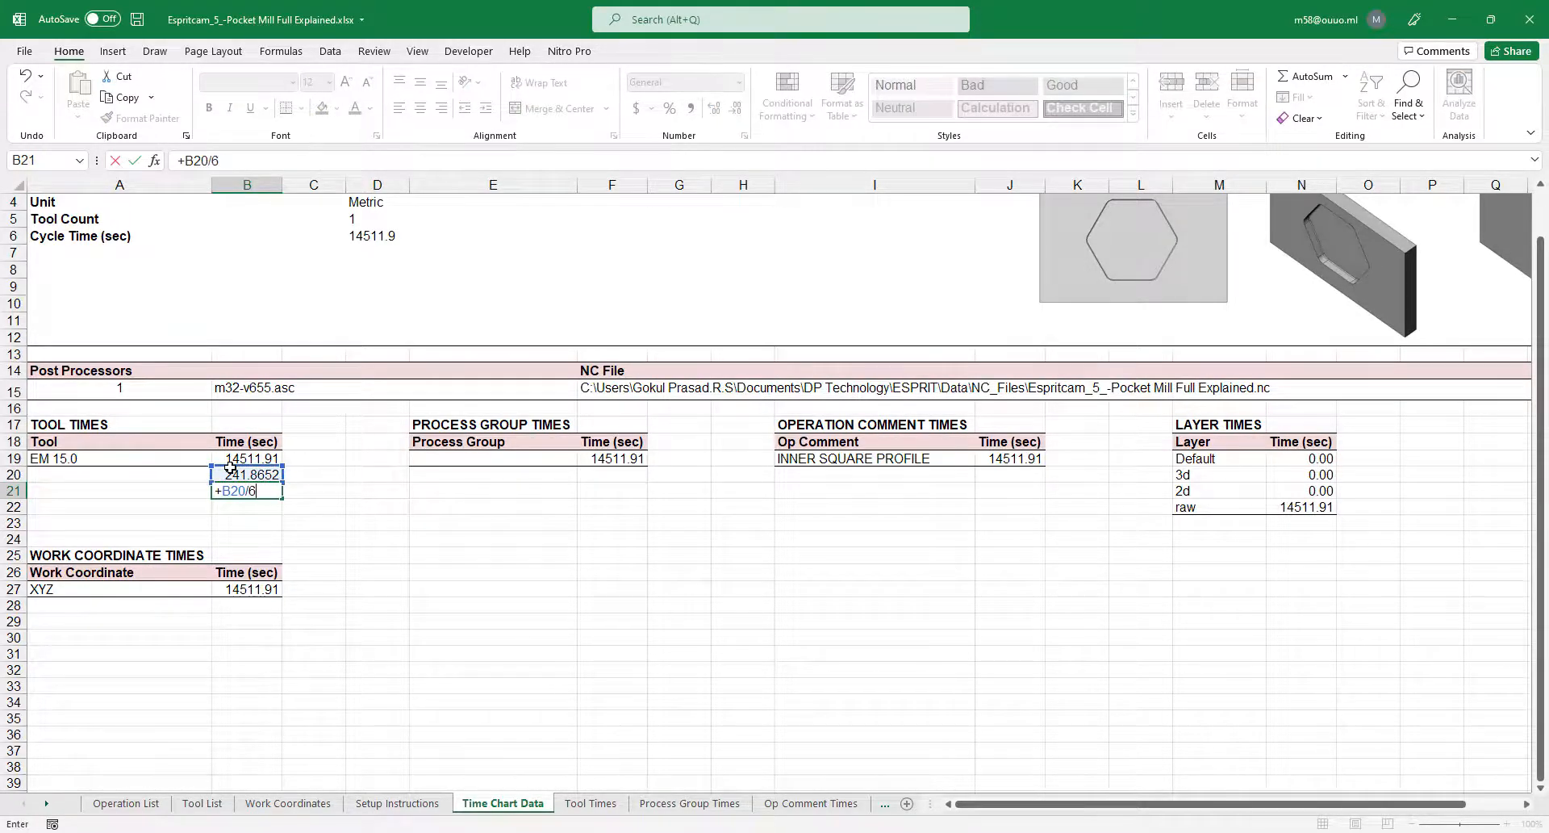
pyautogui.press('Return')
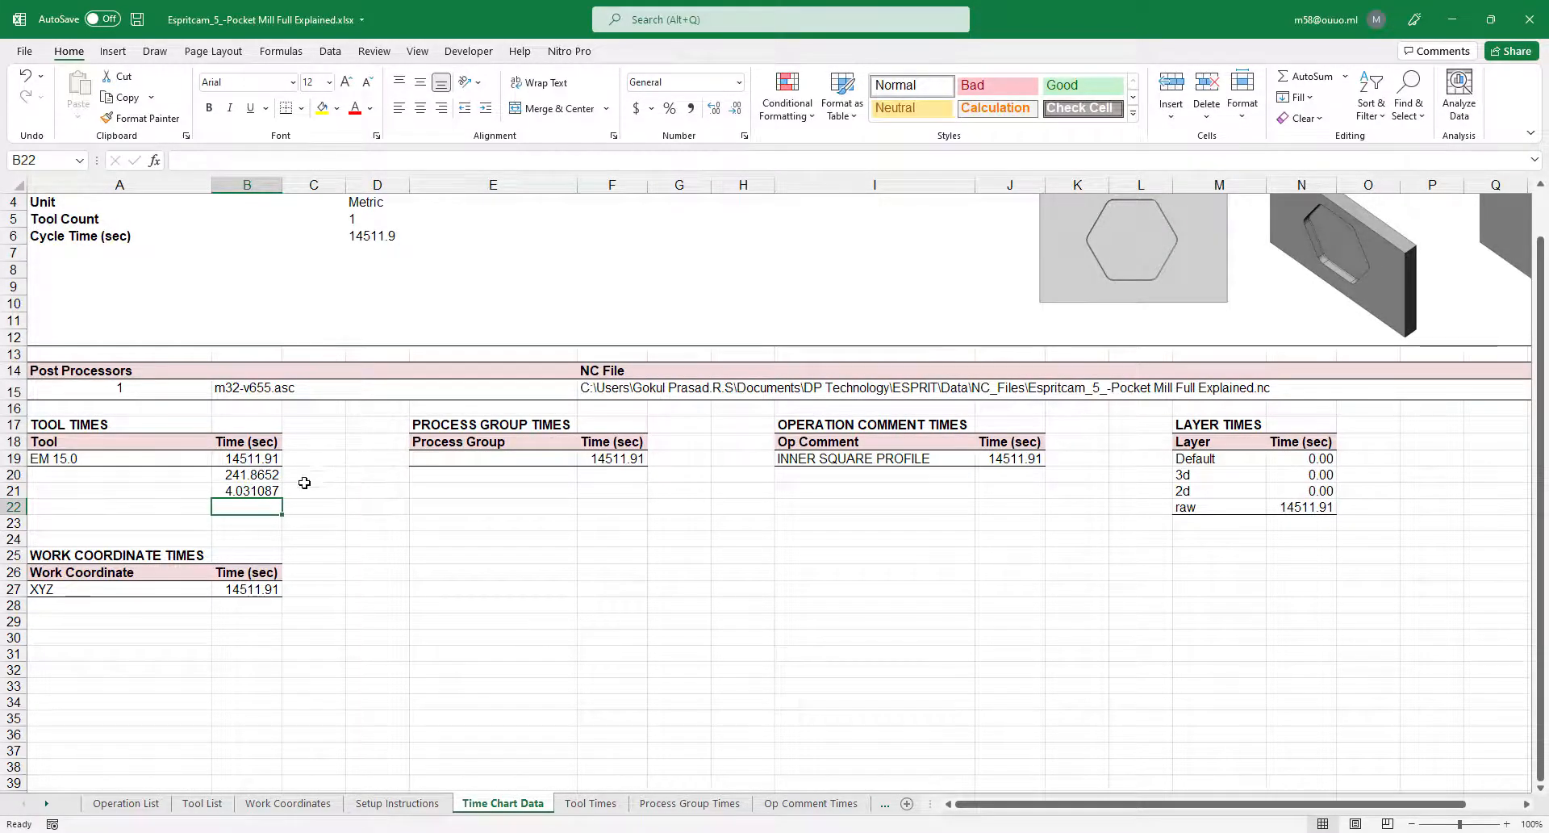
pyautogui.press('Up')
# Inspect the work coordinate, process group, operation comment and layer time tables on the sheet.
pyautogui.click(202, 590)
pyautogui.click(216, 590)
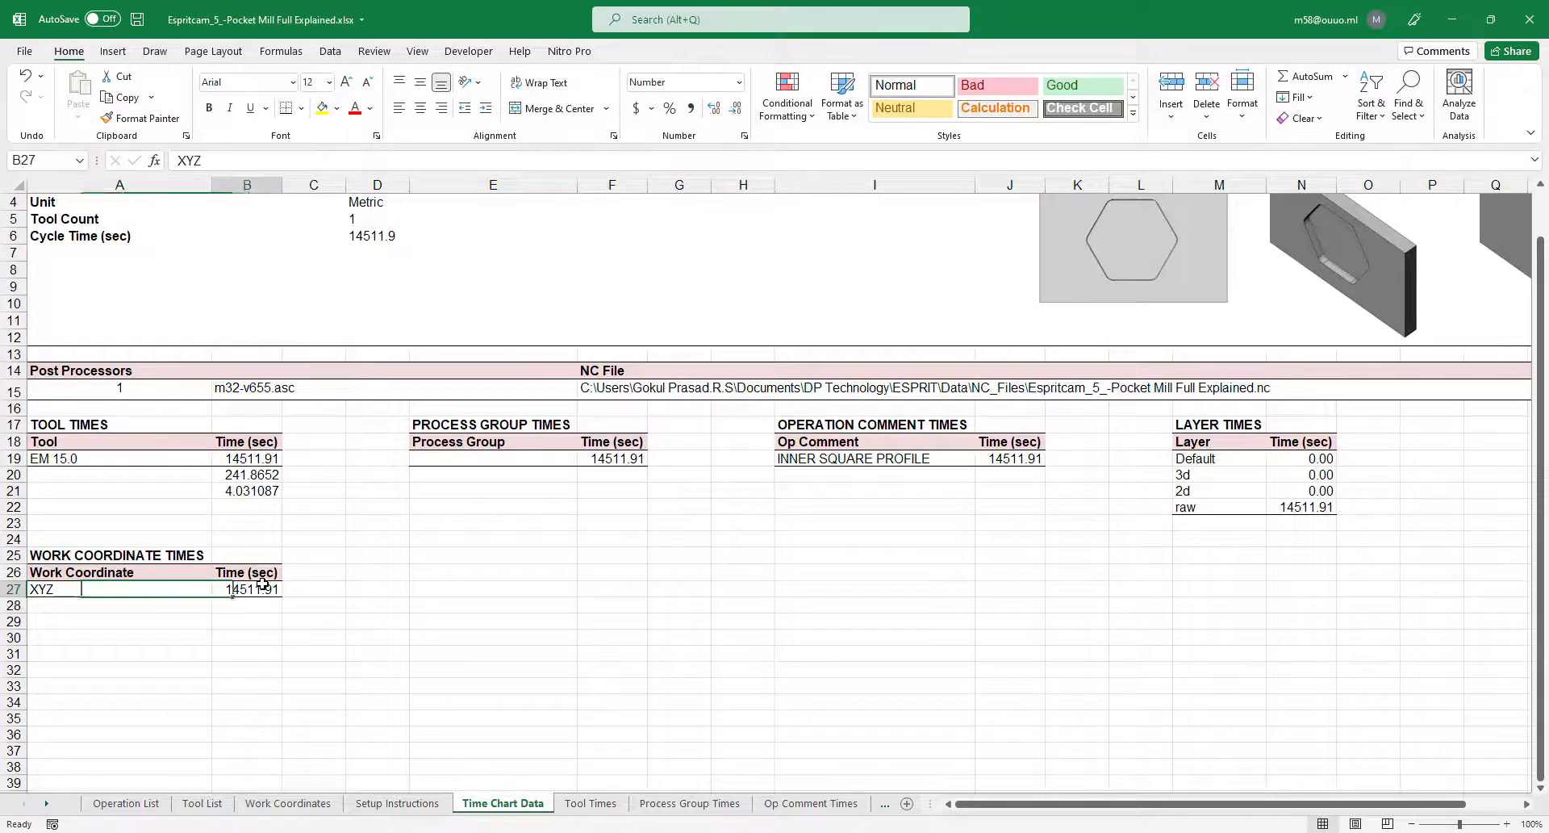
pyautogui.click(257, 615)
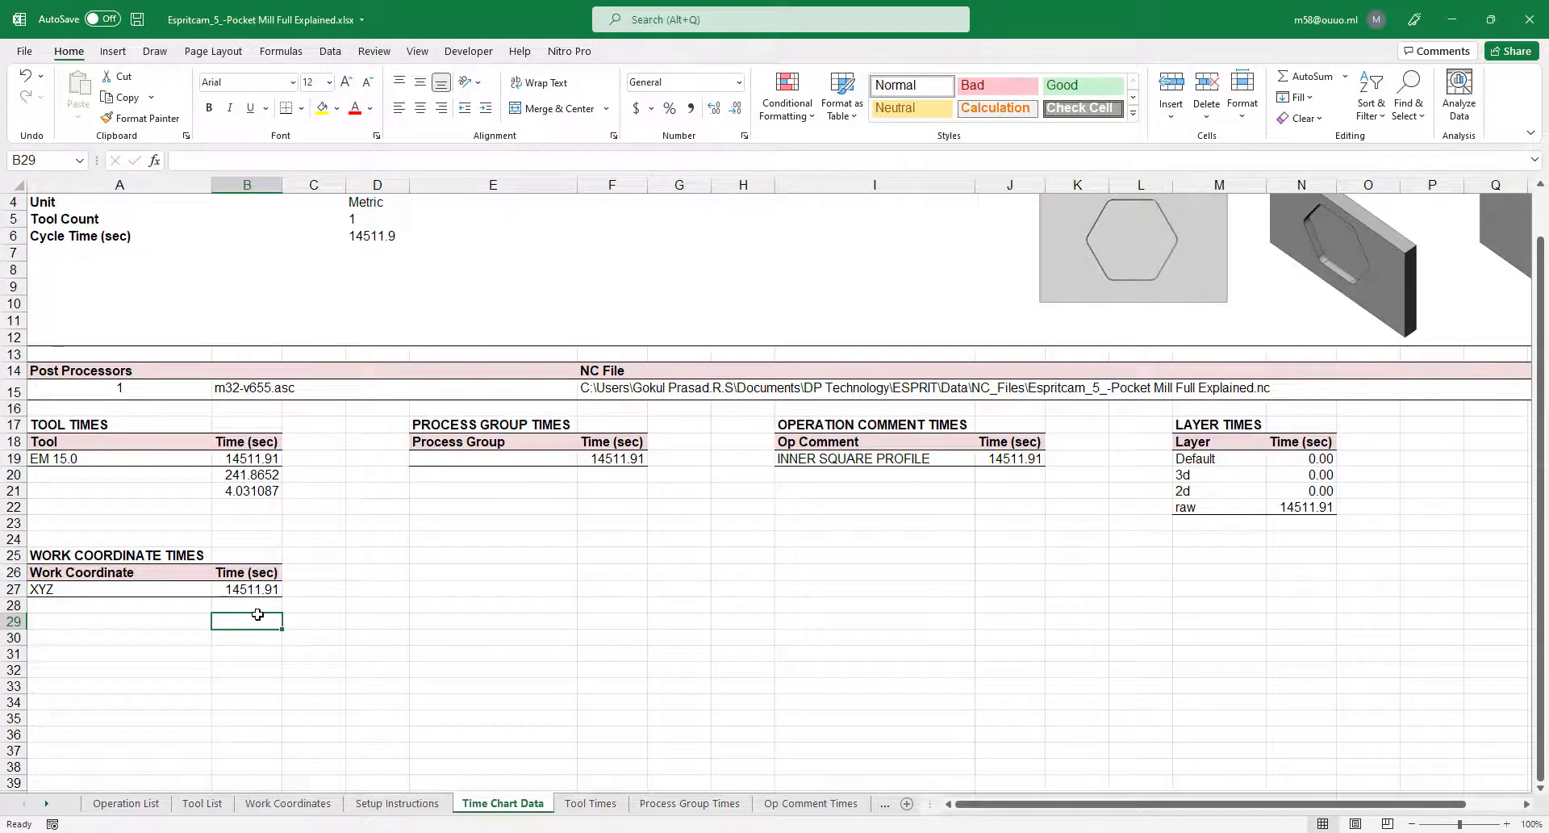
pyautogui.click(526, 506)
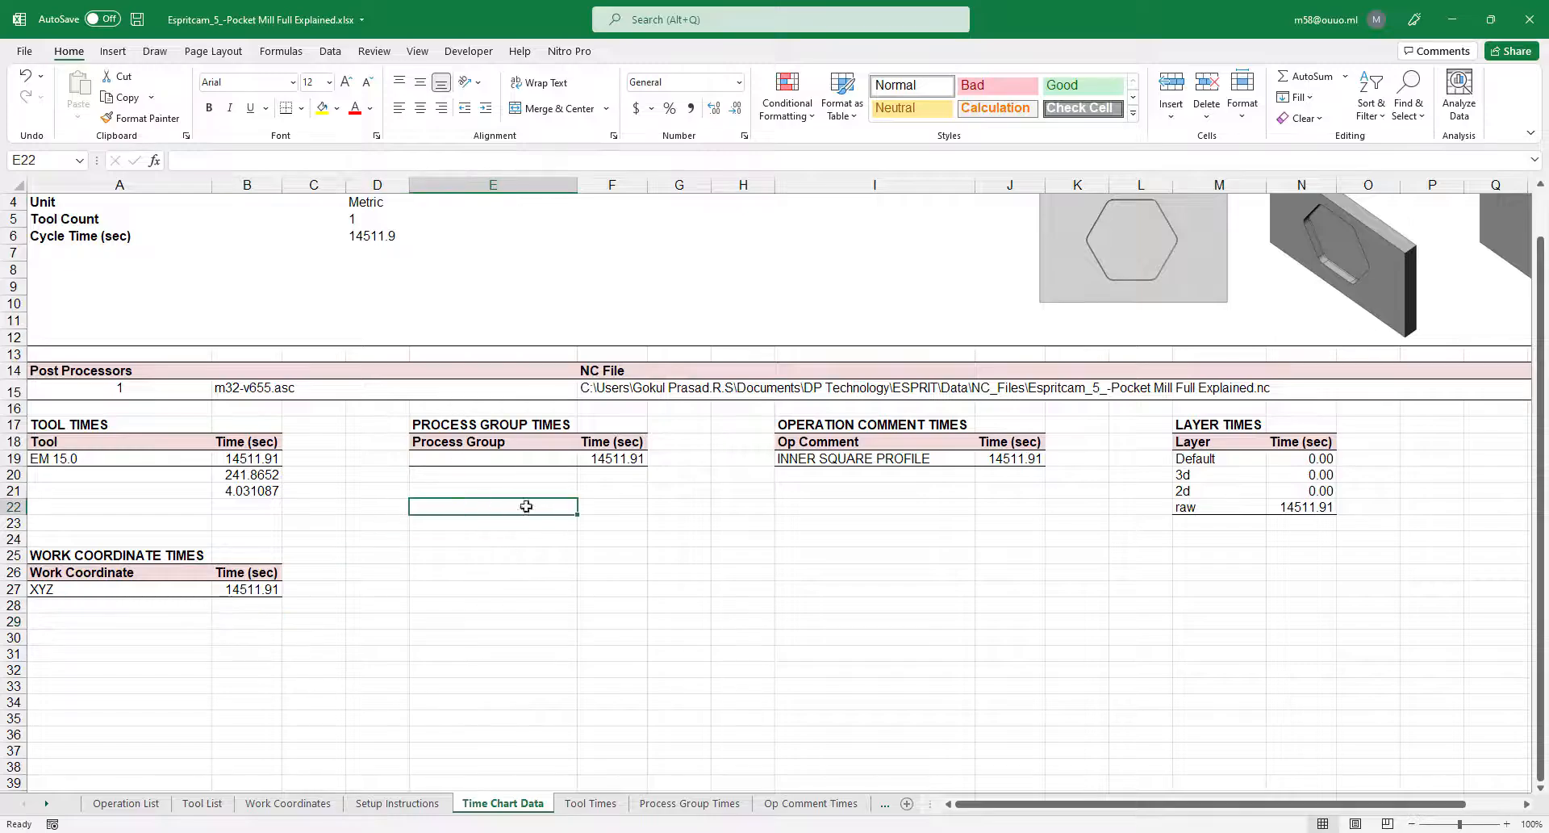
pyautogui.click(610, 508)
pyautogui.click(1068, 539)
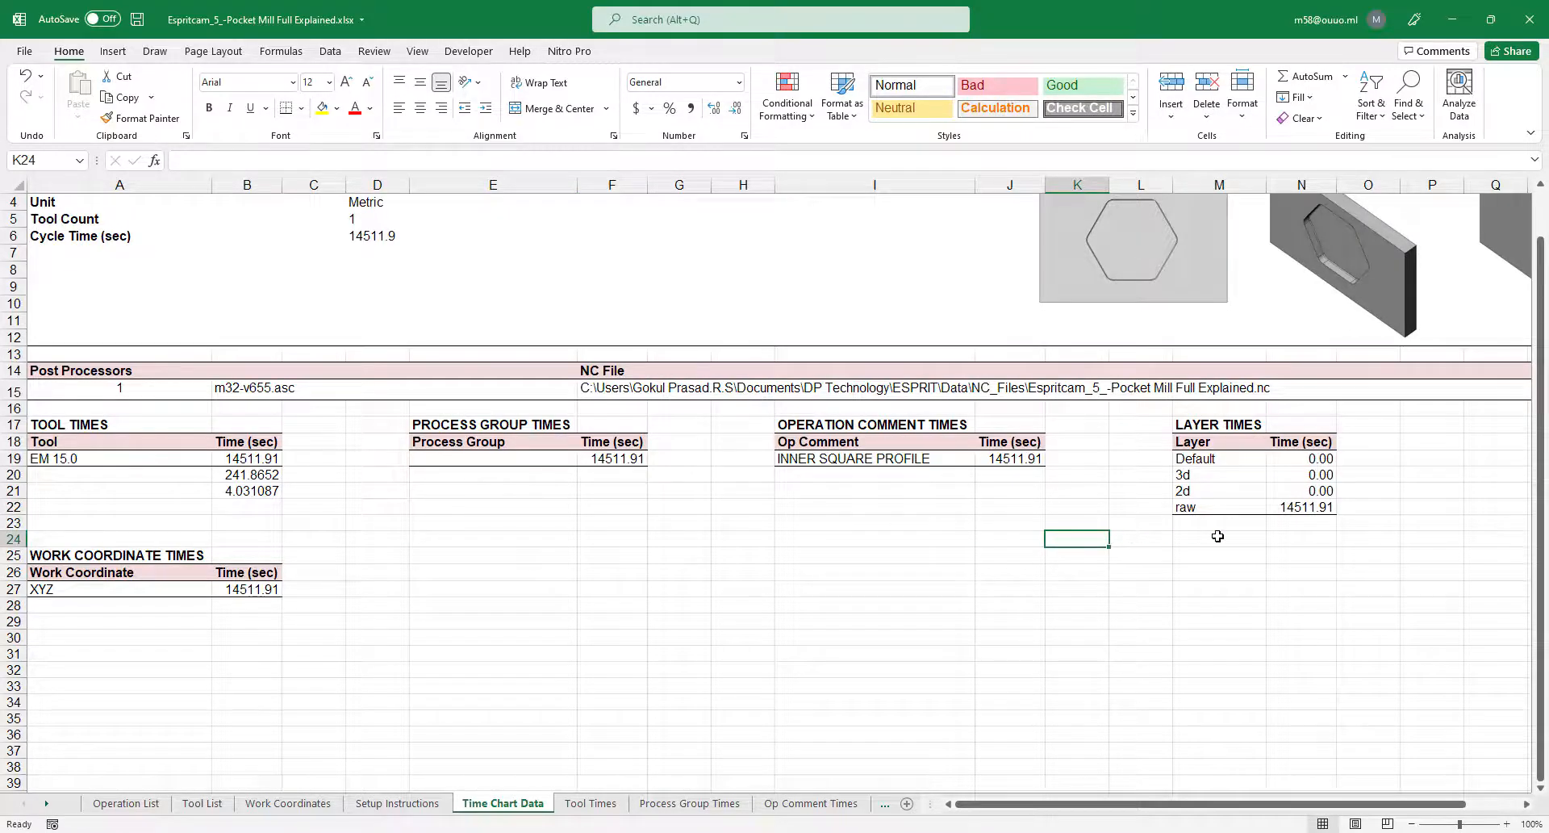
# Page through the Tool, Process Group, Op Comment, Layer and Work Coordinate time chart sheets.
pyautogui.click(591, 803)
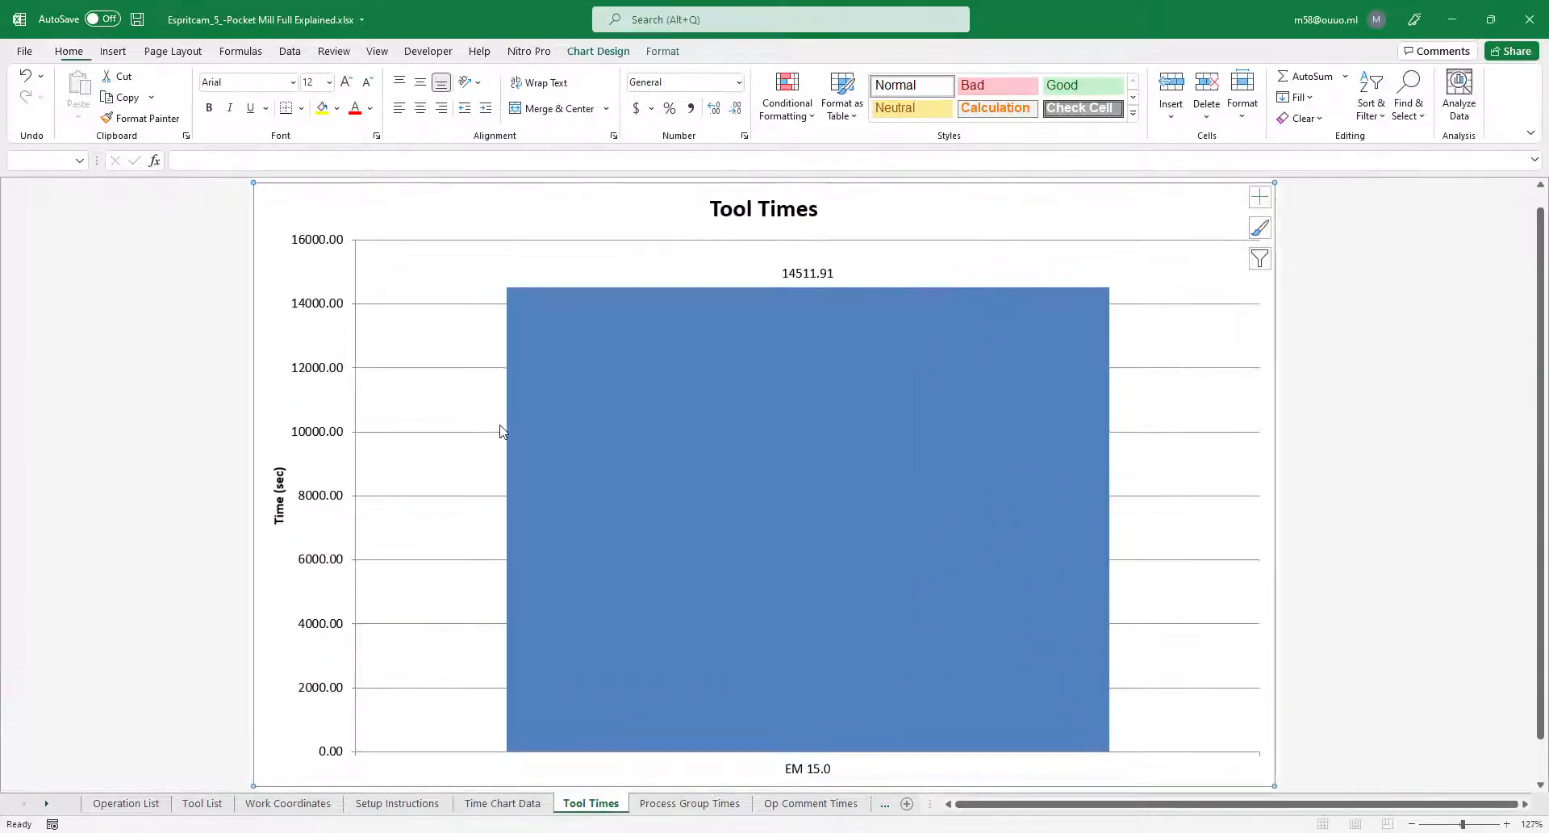
pyautogui.click(691, 805)
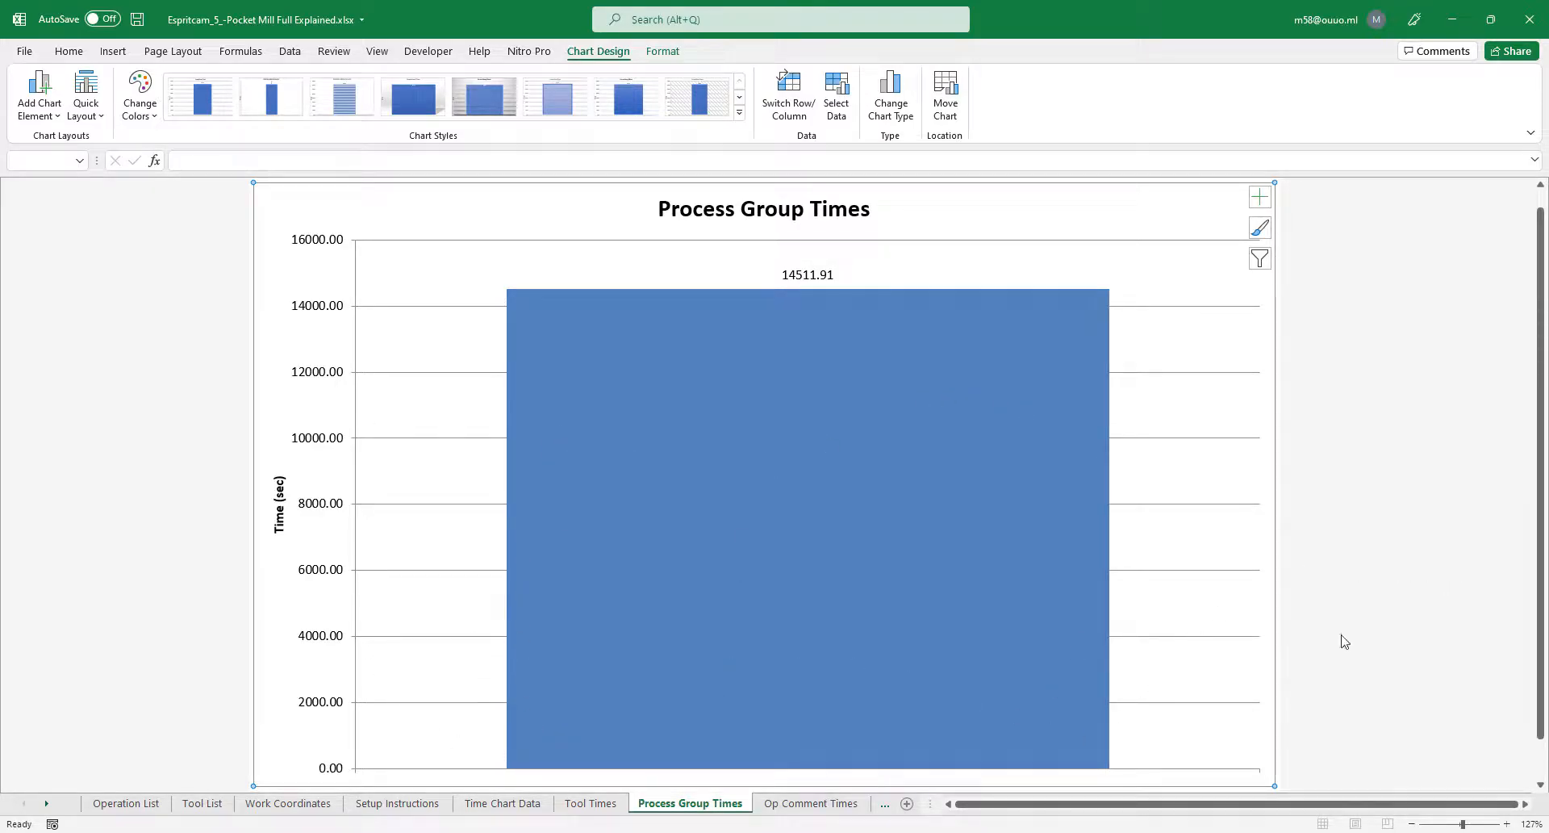
pyautogui.click(817, 810)
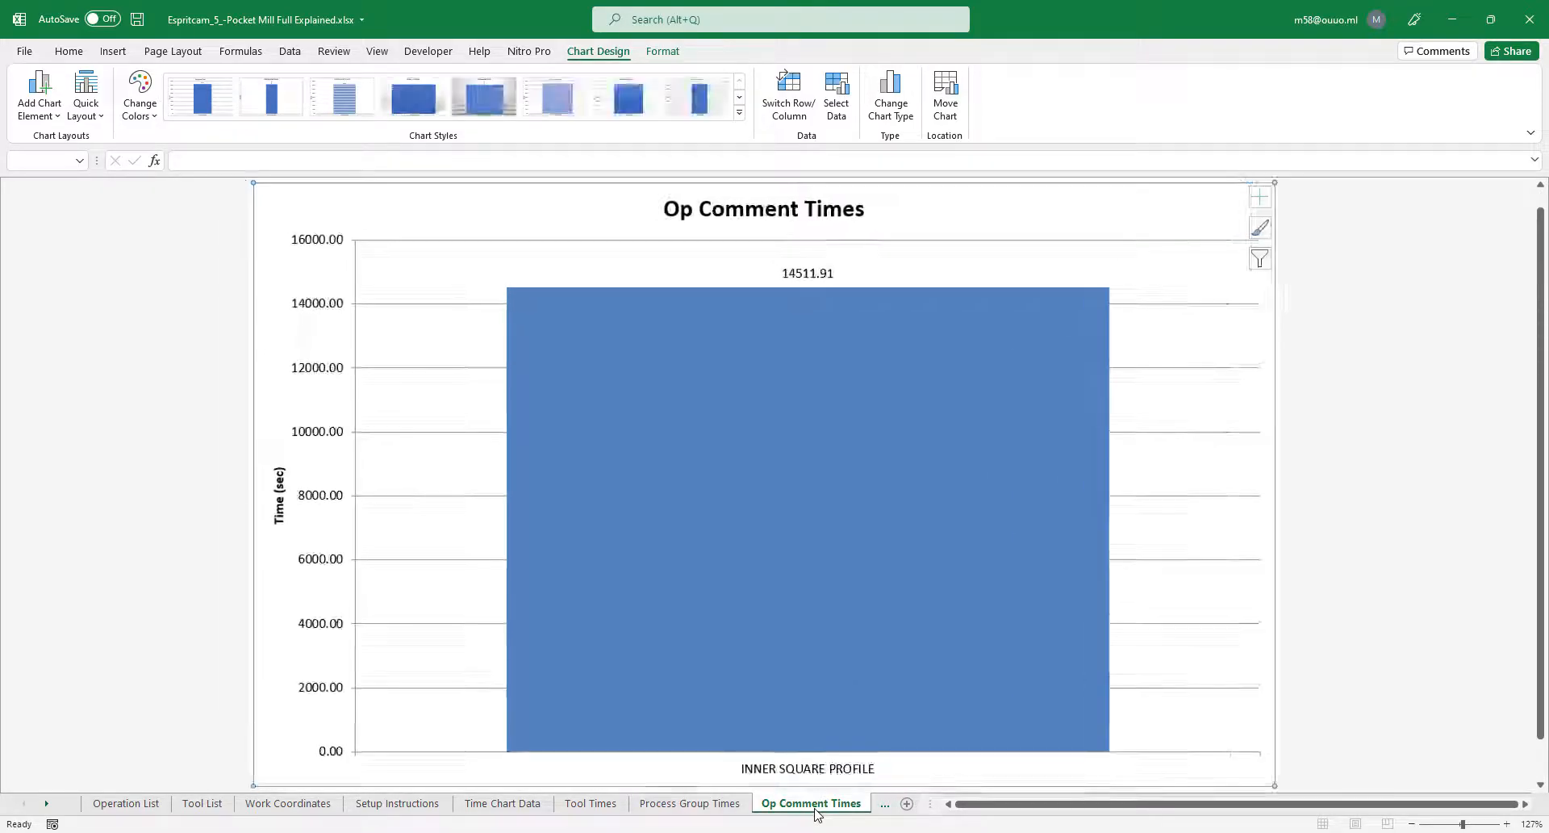
pyautogui.click(881, 805)
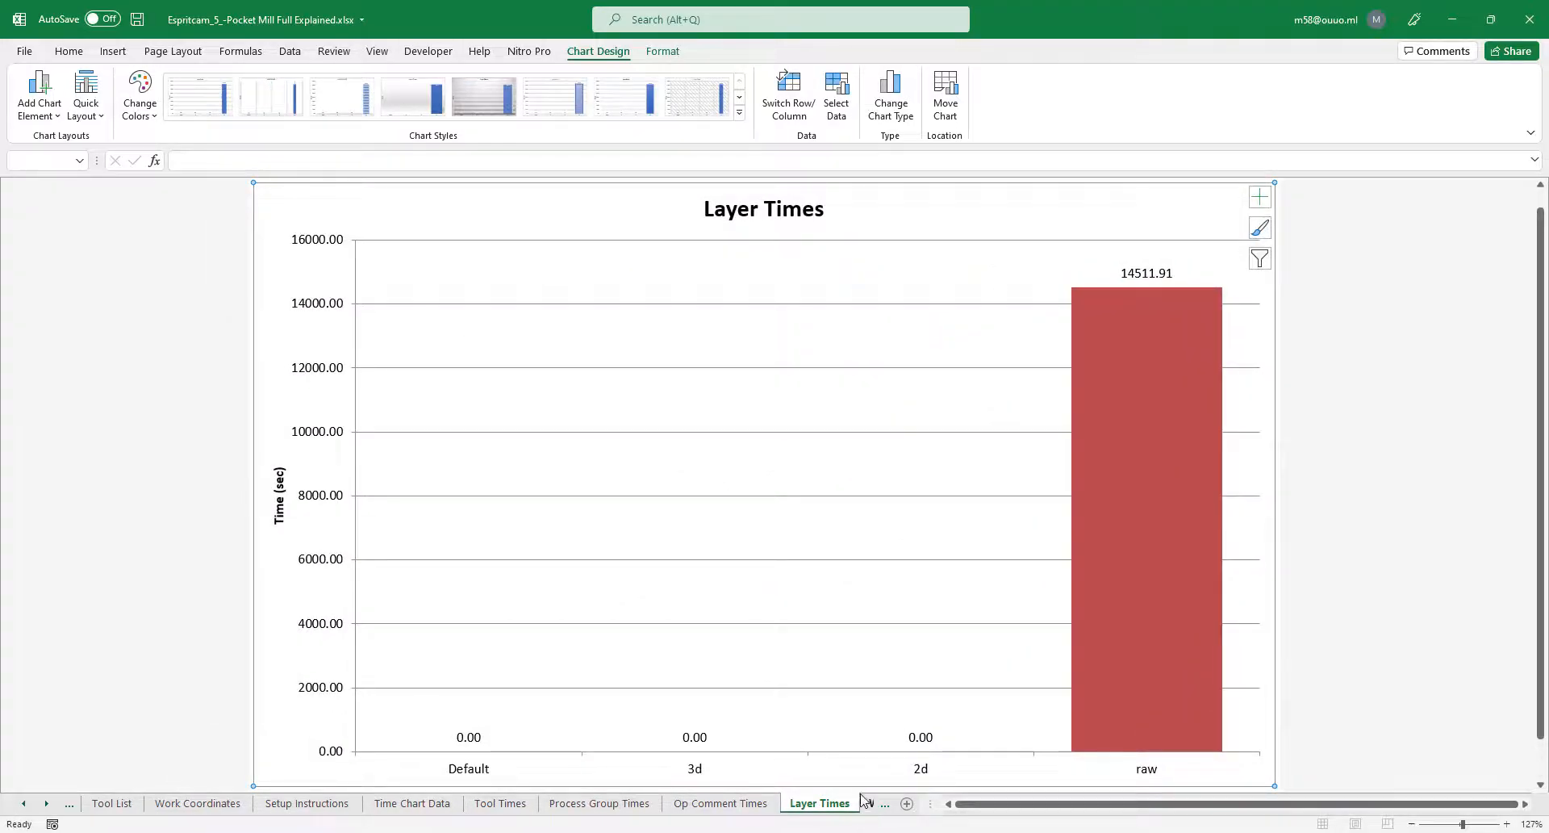
pyautogui.click(873, 804)
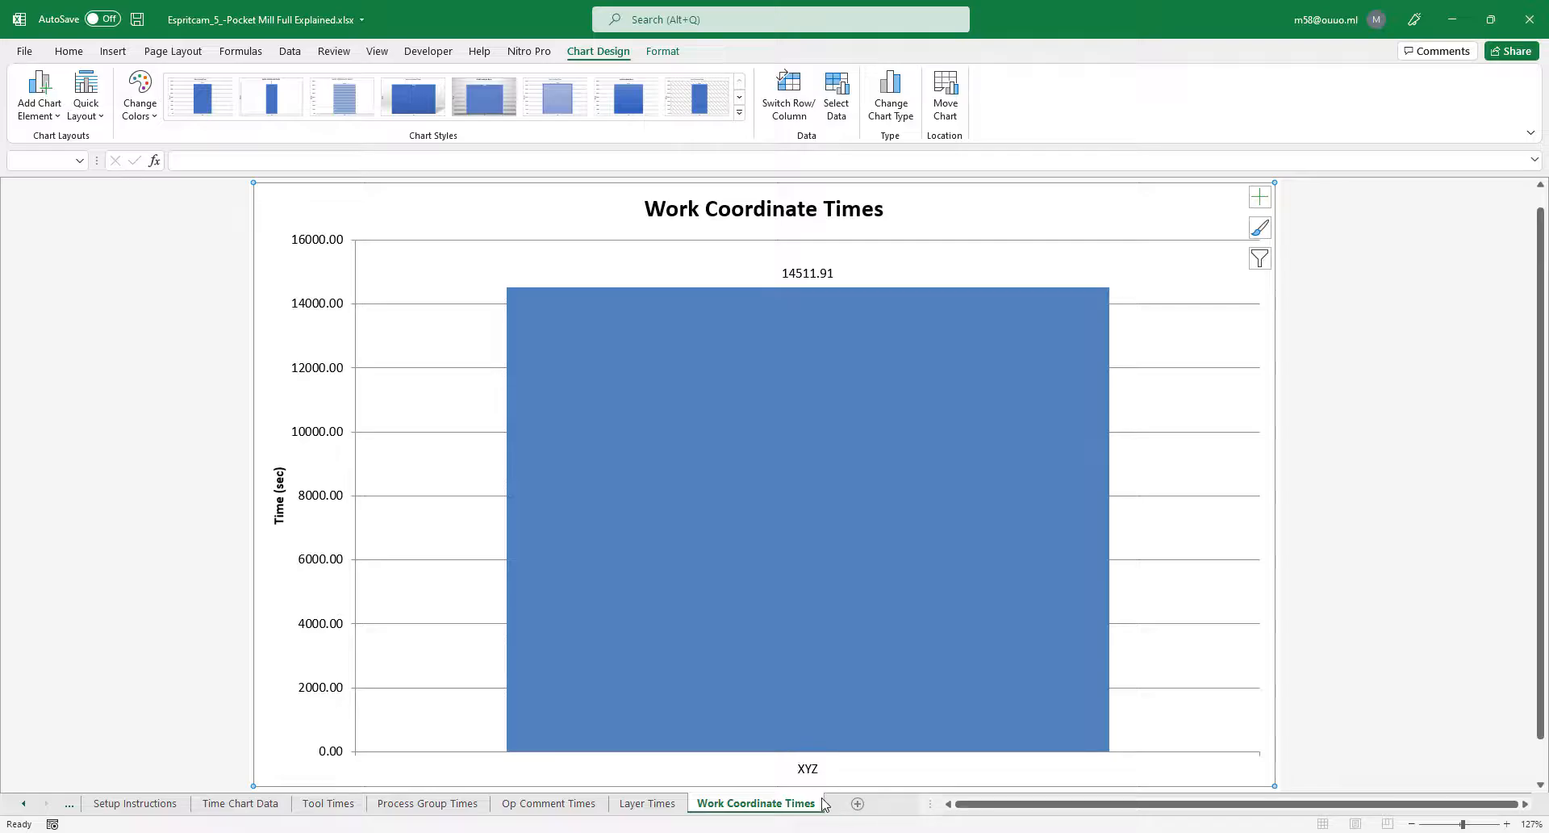
# Close the Excel report and save the ESPRIT project file.
pyautogui.click(1529, 19)
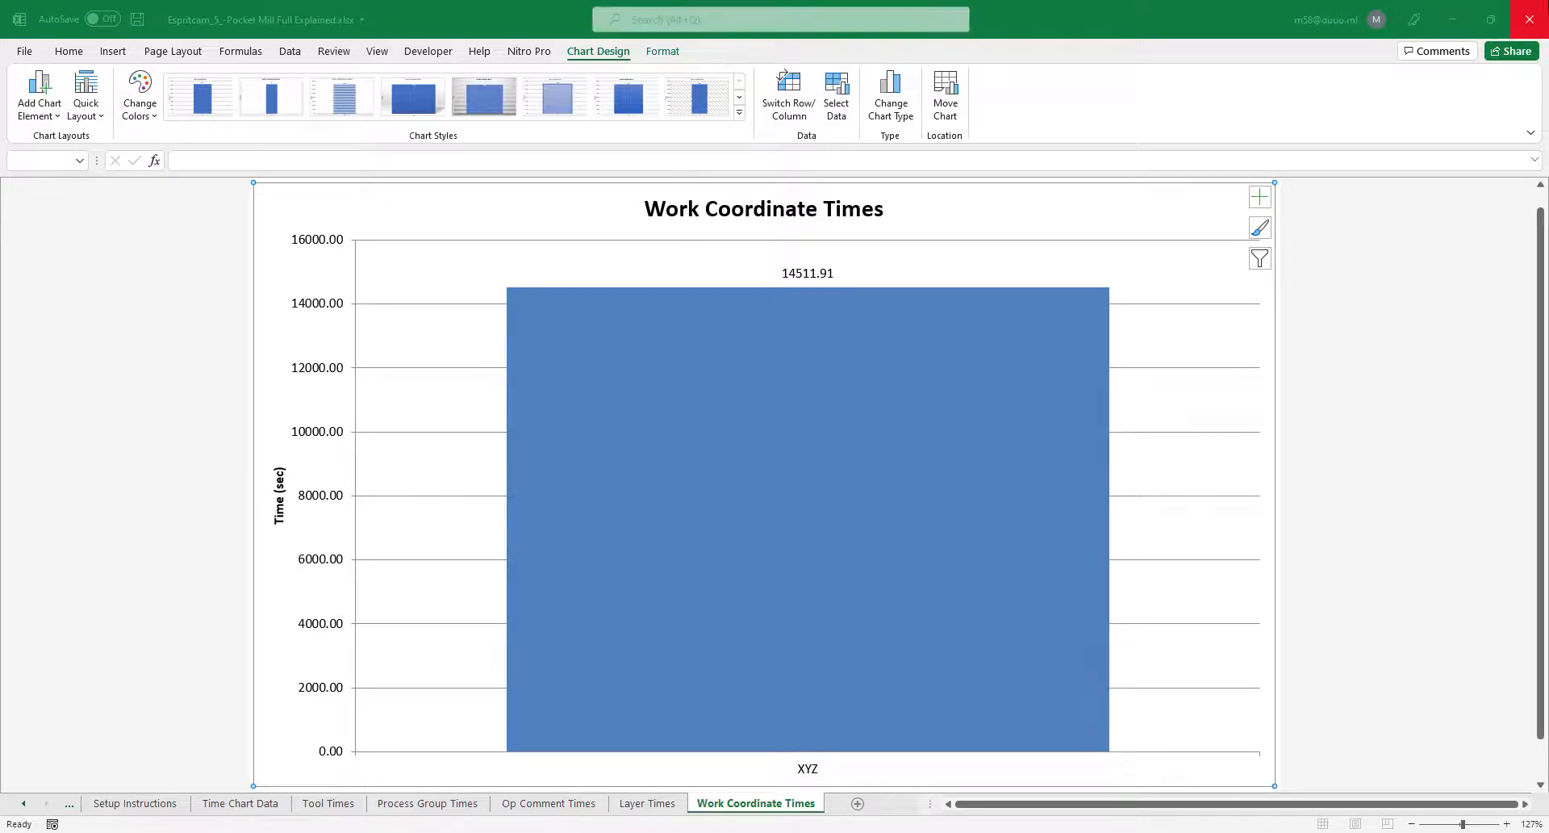
pyautogui.click(771, 442)
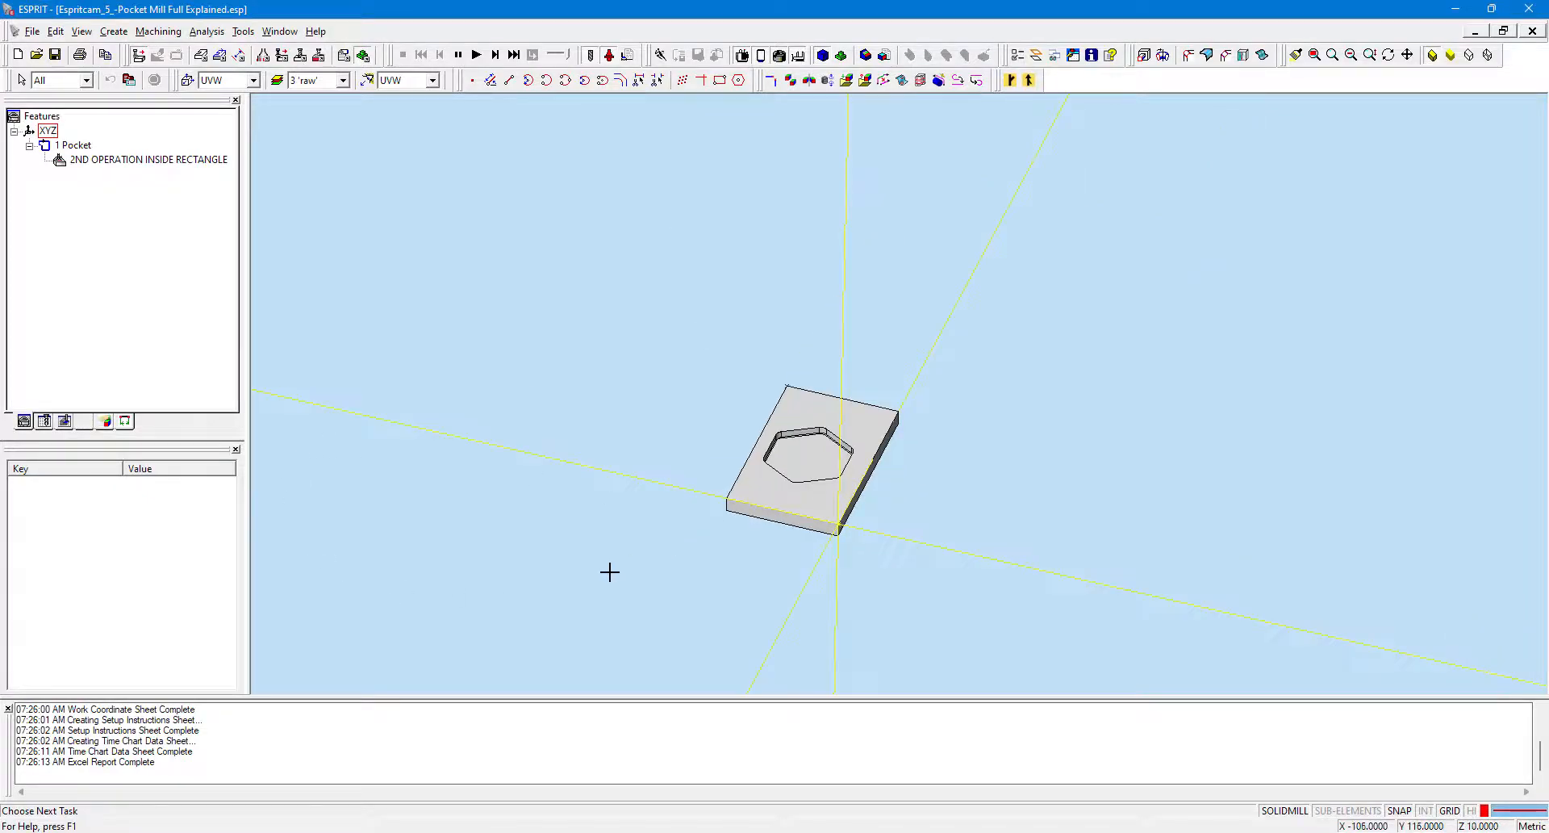
pyautogui.click(57, 54)
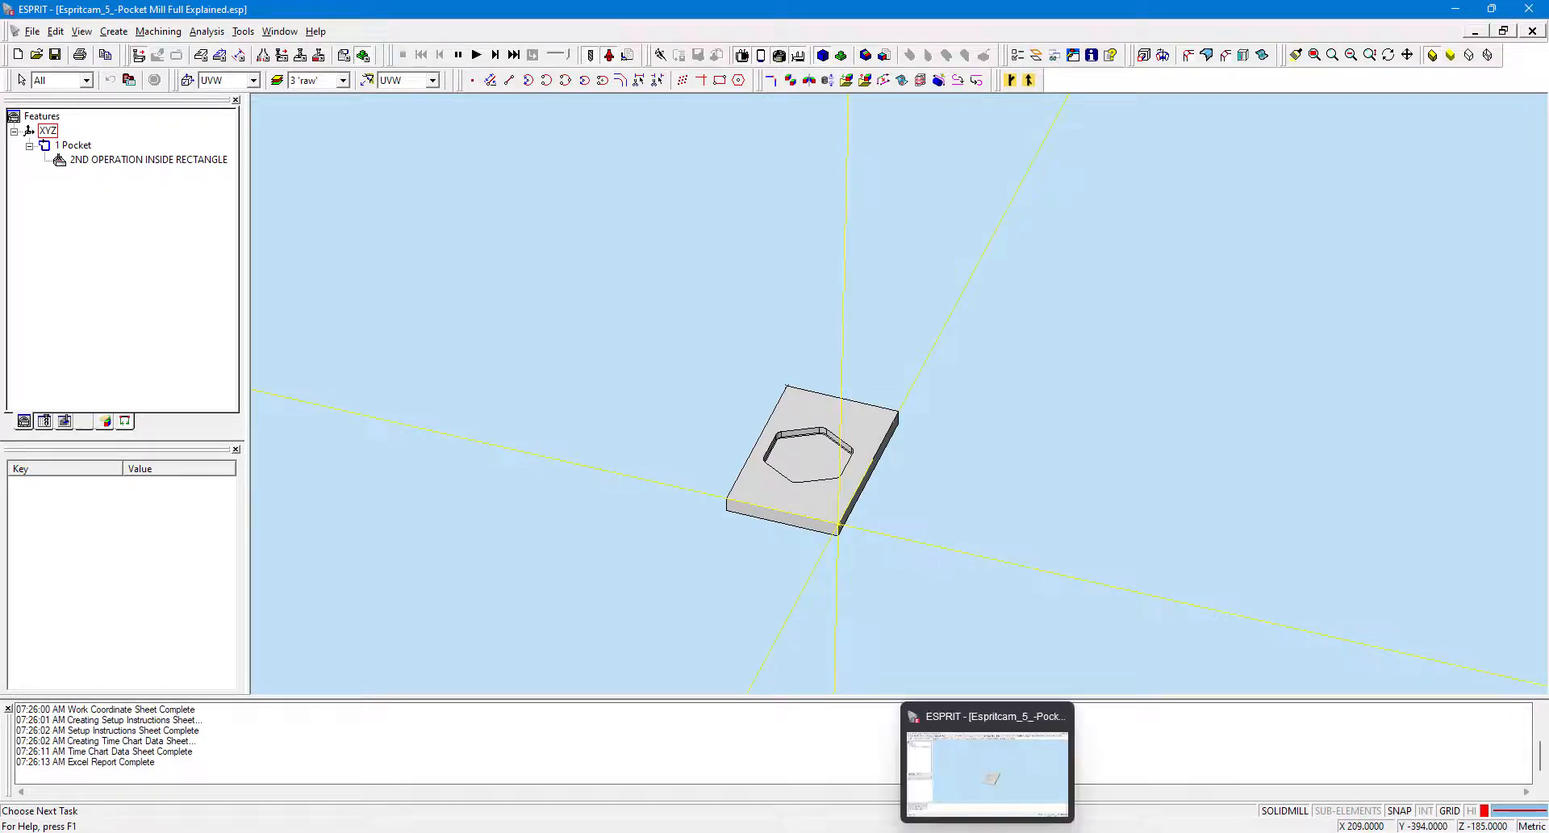
pyautogui.click(951, 832)
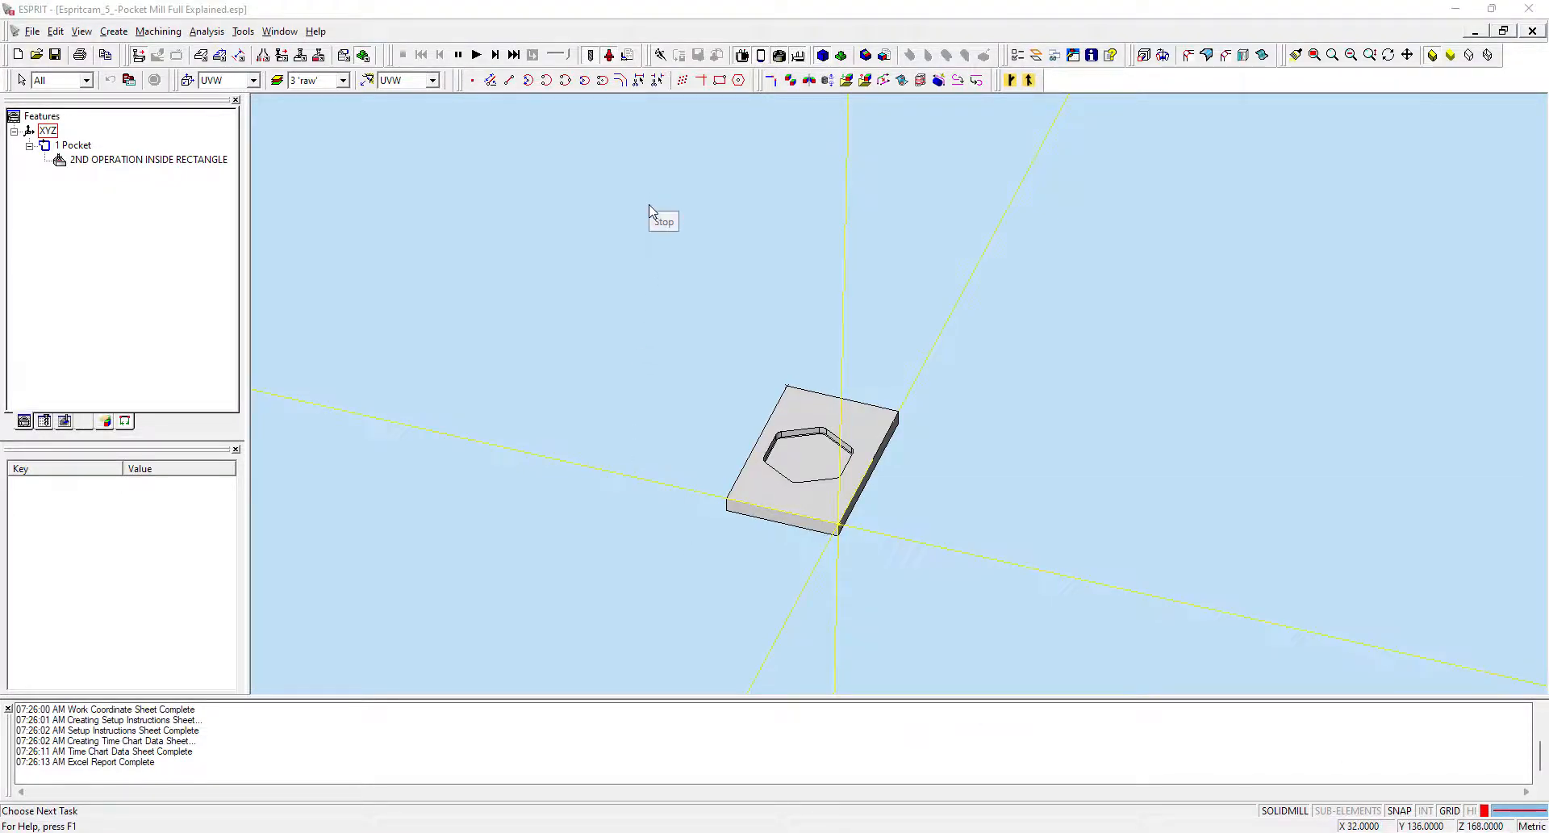